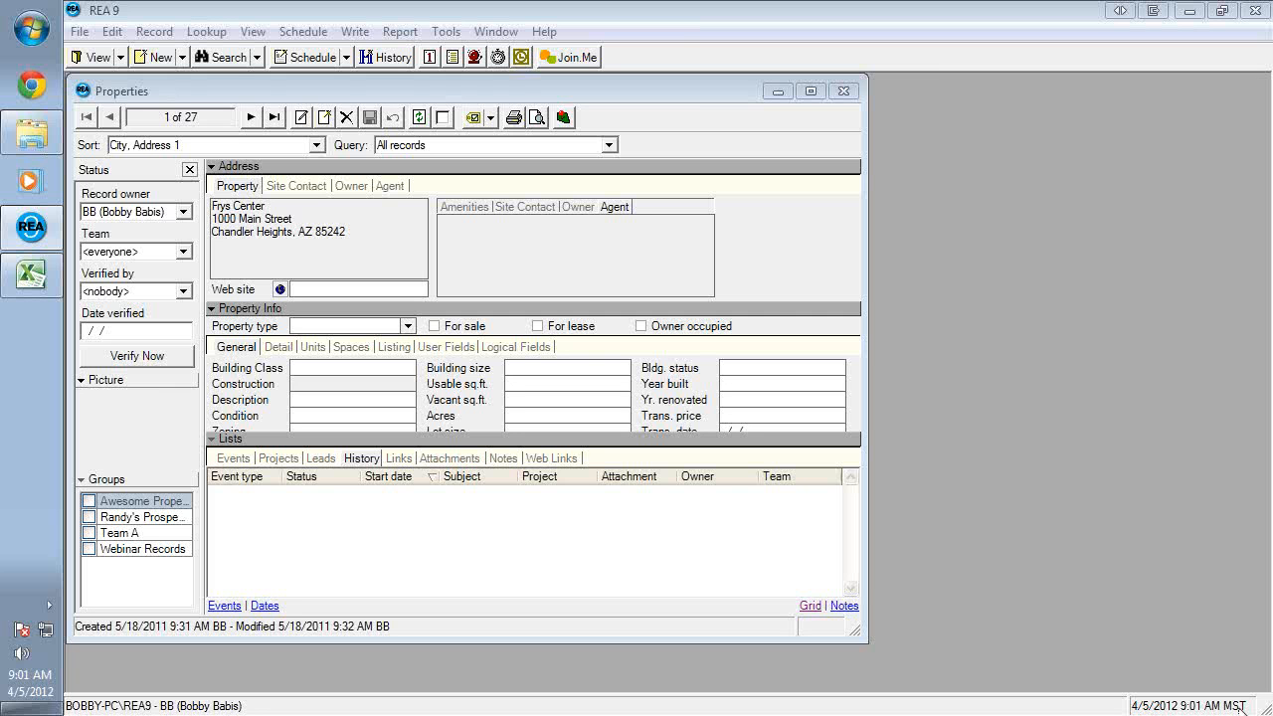
- Switch to the CAProperties.xlsx workbook in Excel and examine its property rows and owner columns
left_click(554, 275)
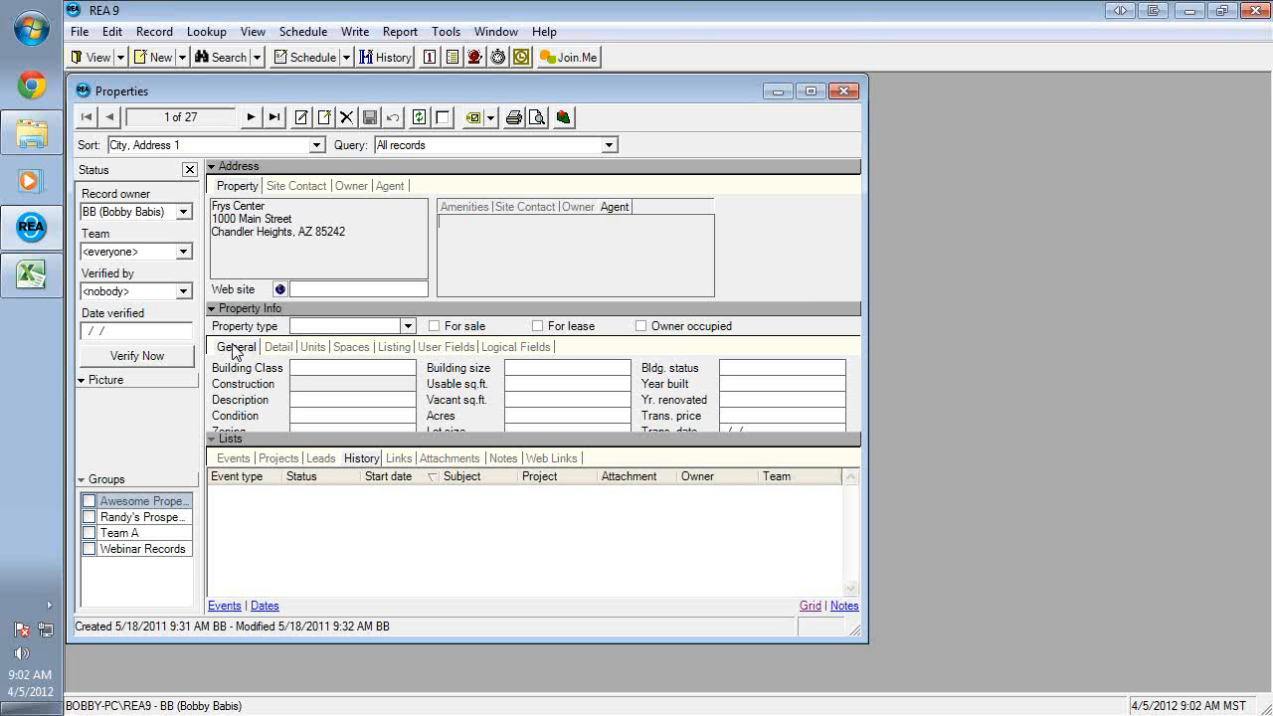
mouse_move(14, 298)
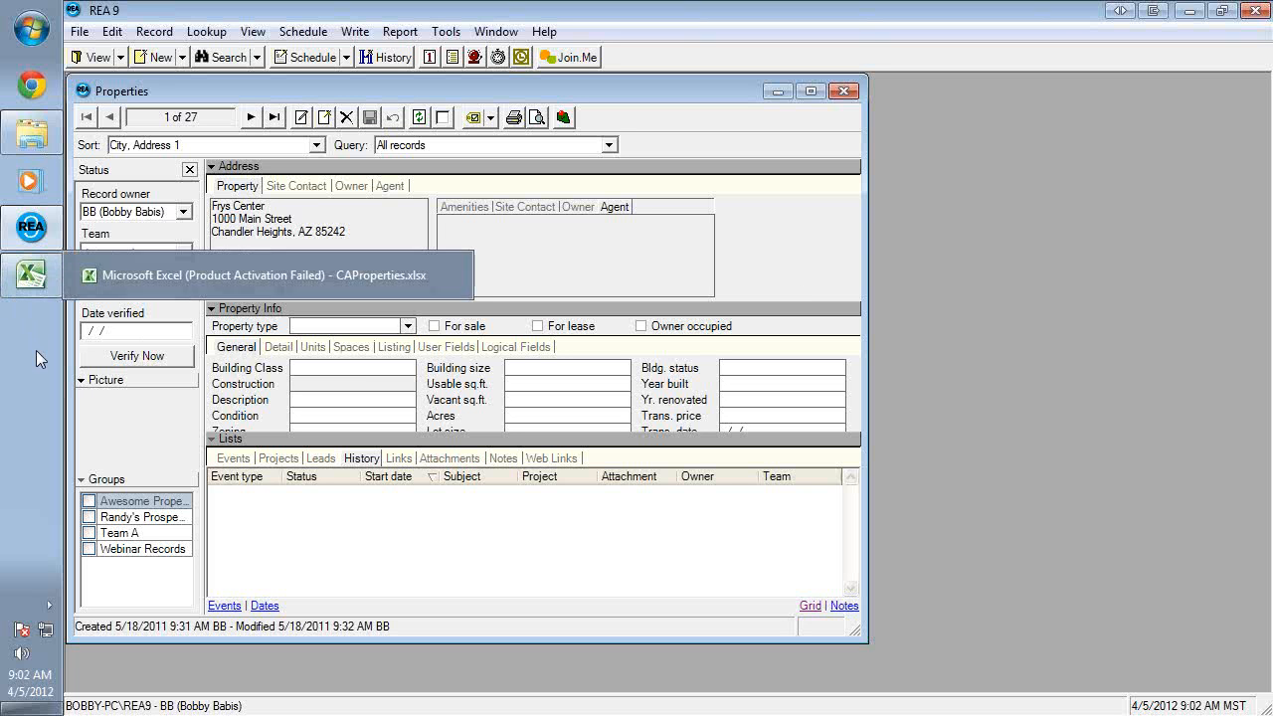
left_click(39, 293)
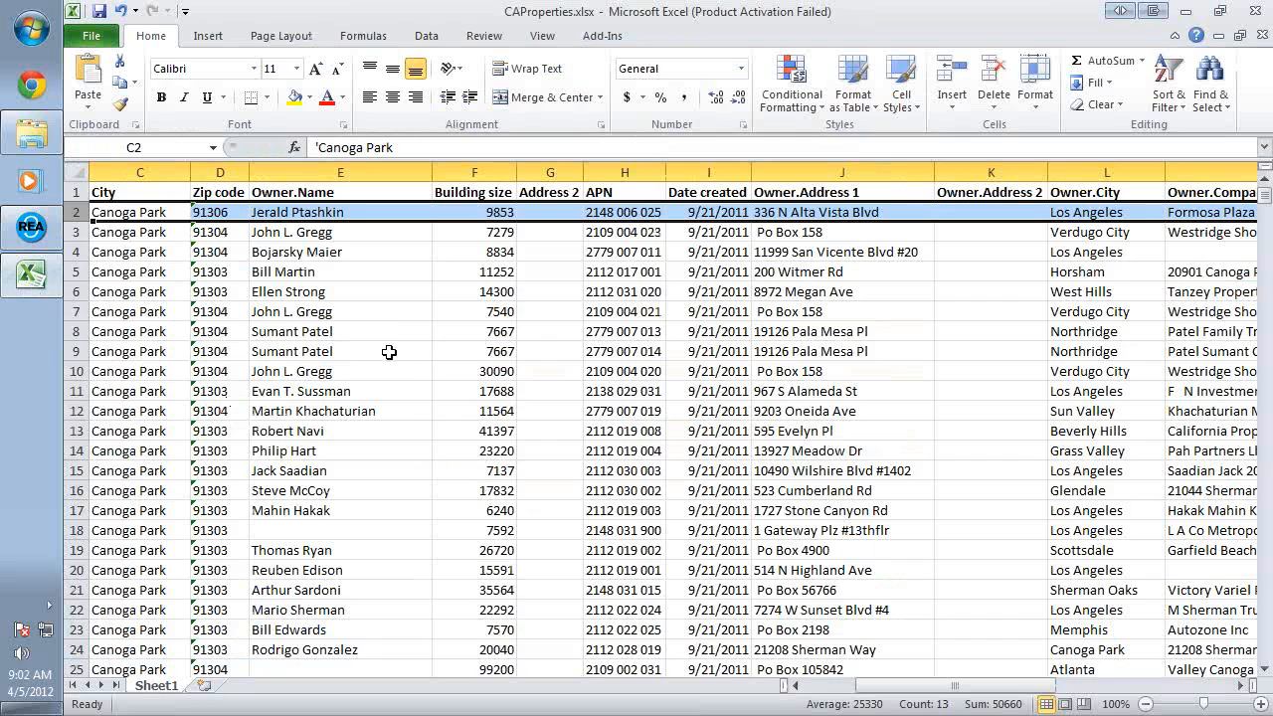
left_click(405, 388)
scroll(406, 388, "down", 20)
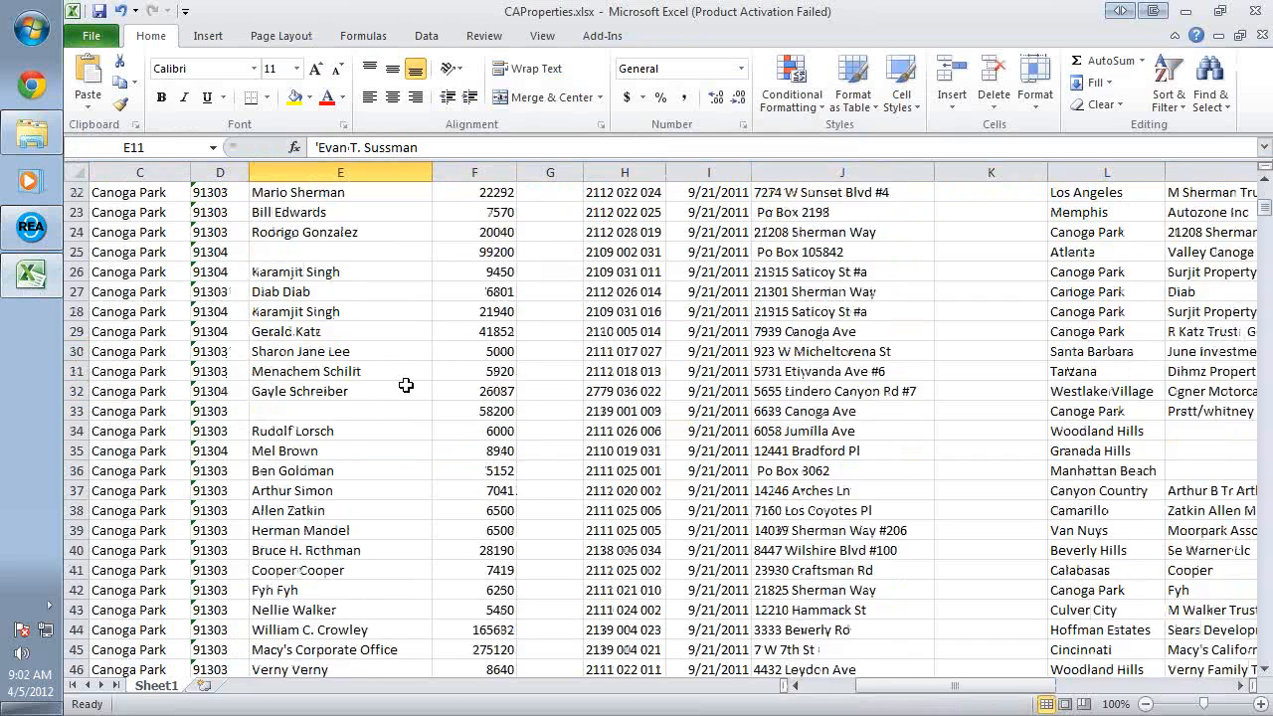
scroll(405, 388, "down", 20)
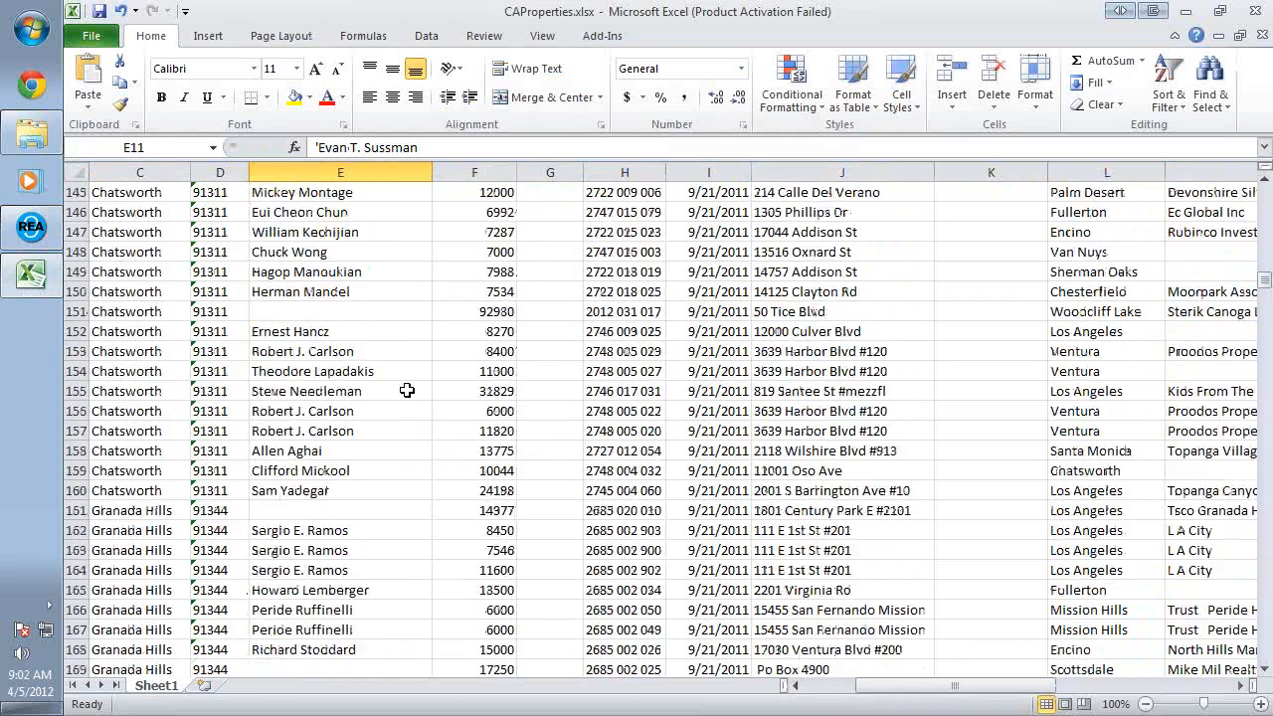
scroll(406, 400, "down", 20)
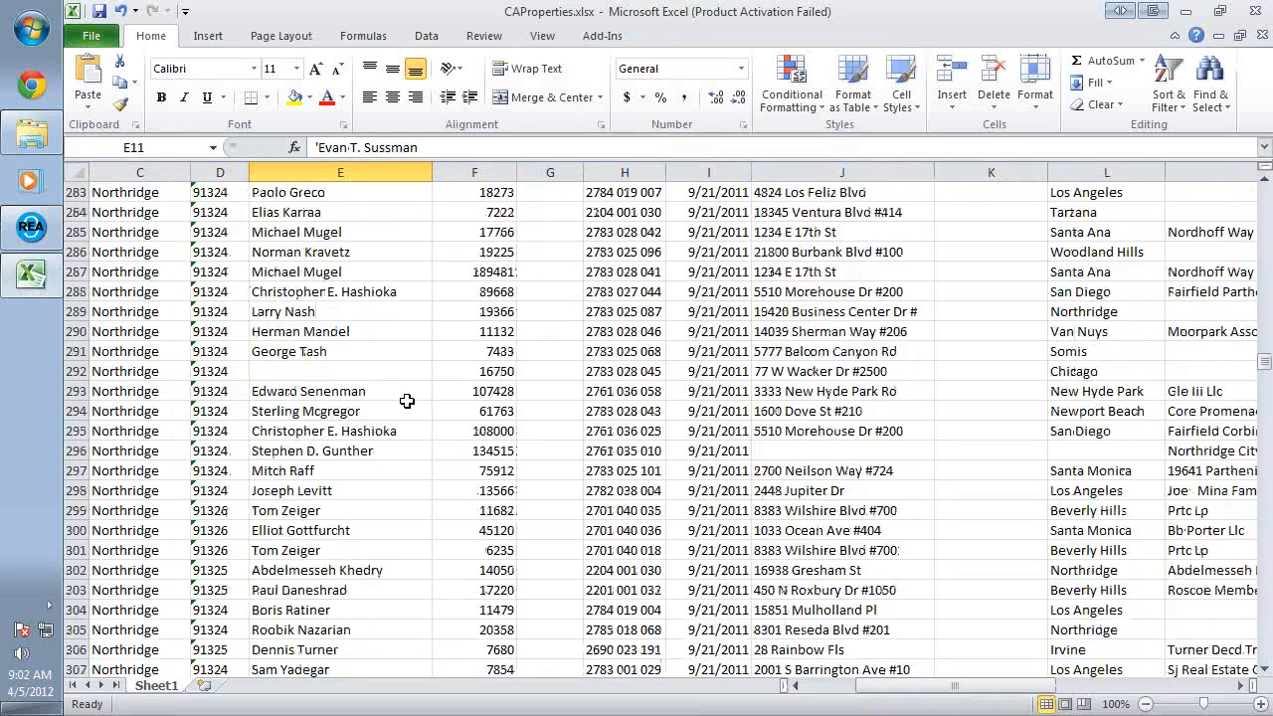
scroll(407, 401, "up", 20)
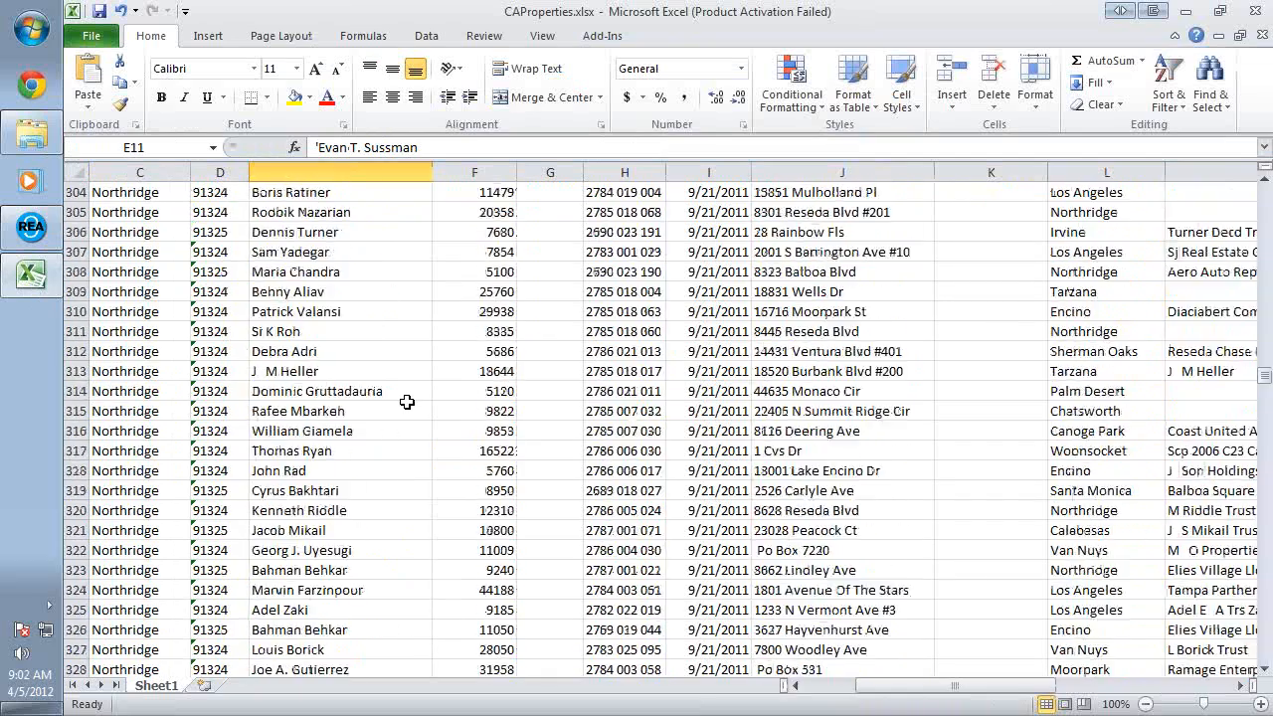
scroll(407, 401, "up", 20)
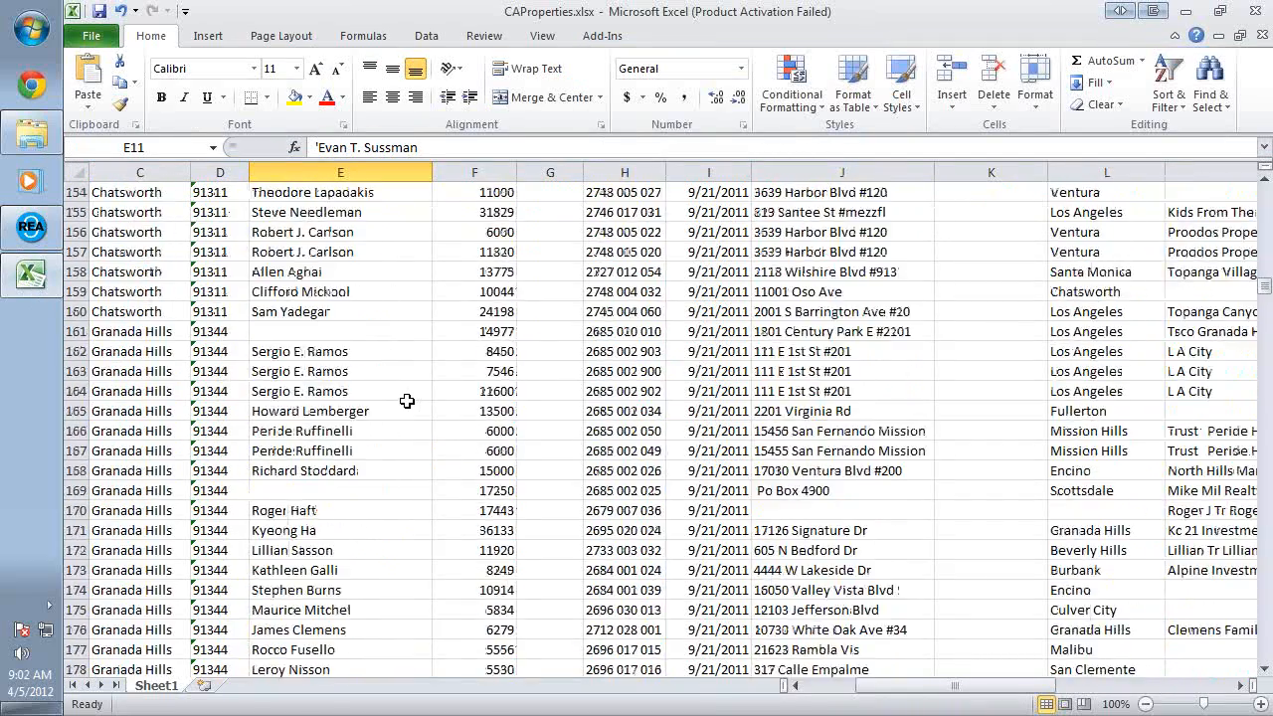
scroll(407, 400, "up", 20)
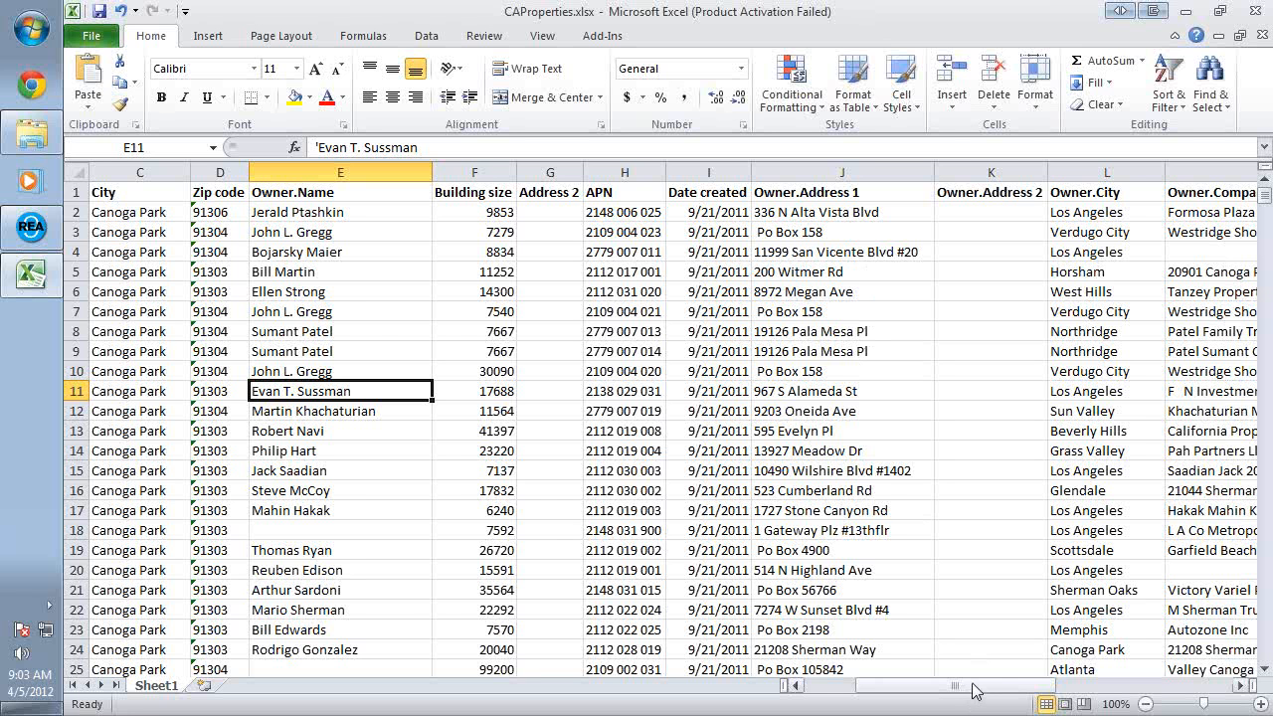
left_click_drag(974, 691, 1178, 706)
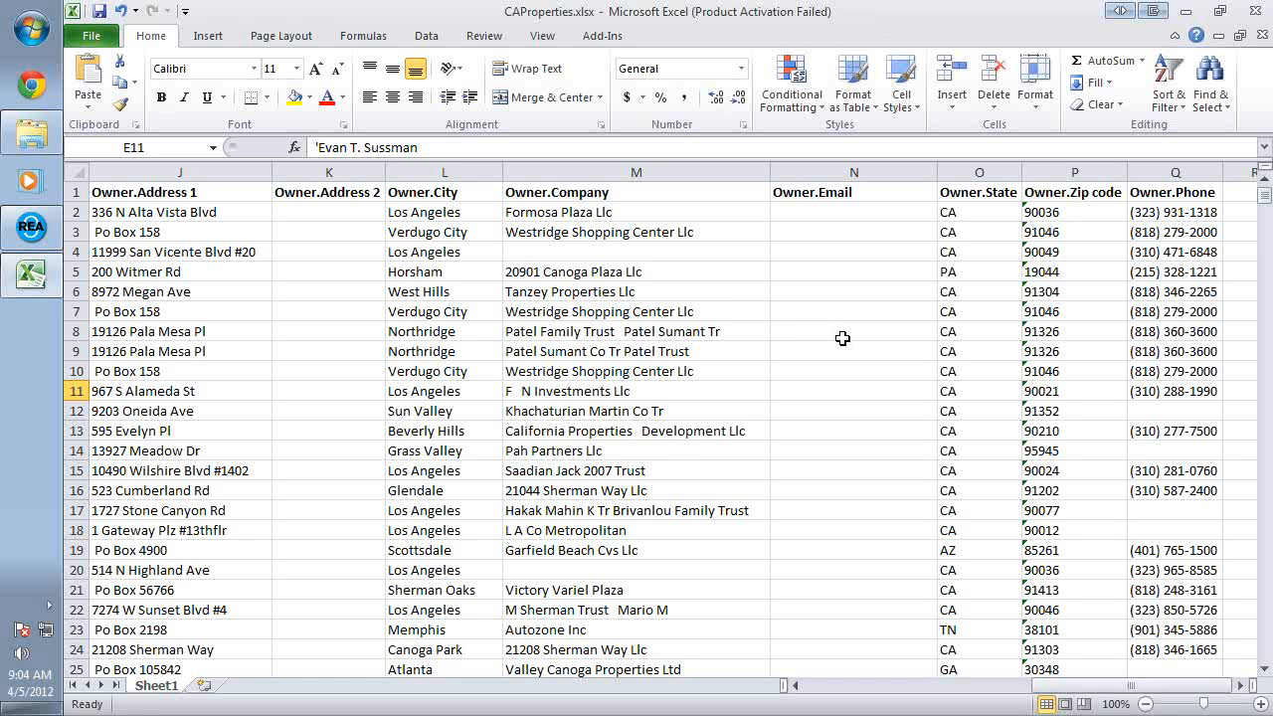
- Return to REA 9, maximize the Properties window and check the field properties of the listing's Sale price
left_click(1182, 10)
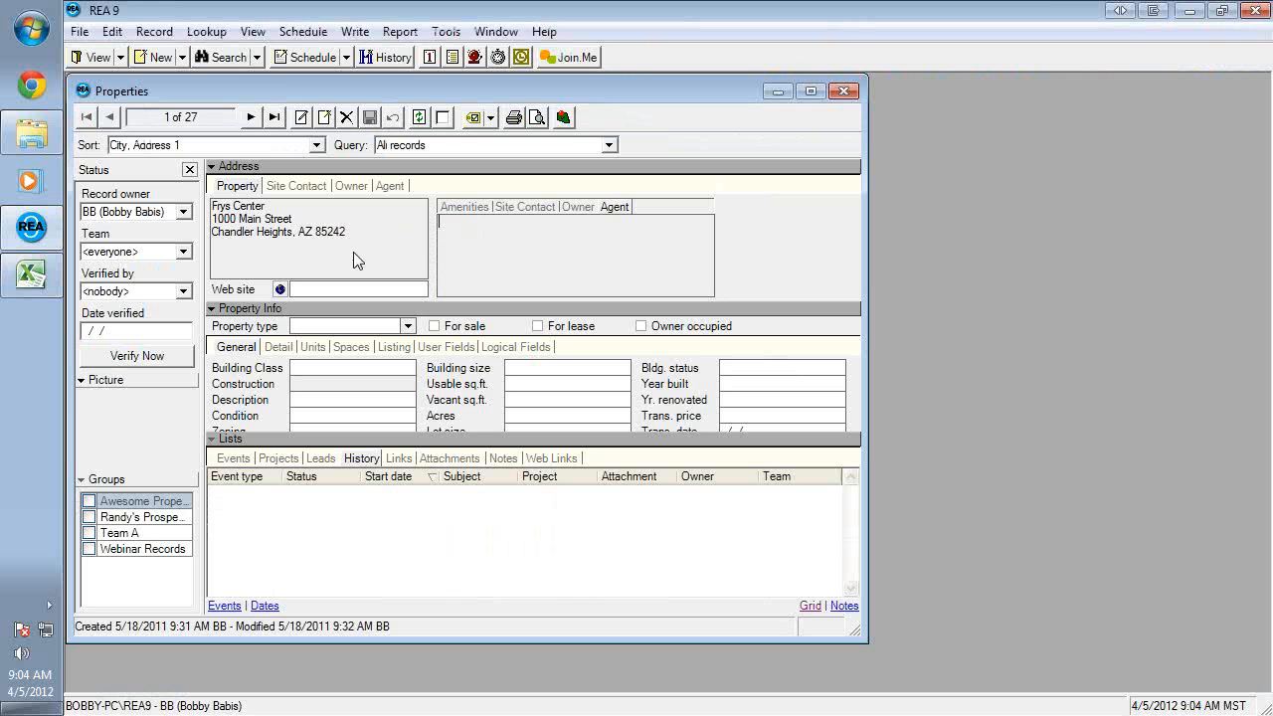
left_click(388, 347)
double_click(512, 90)
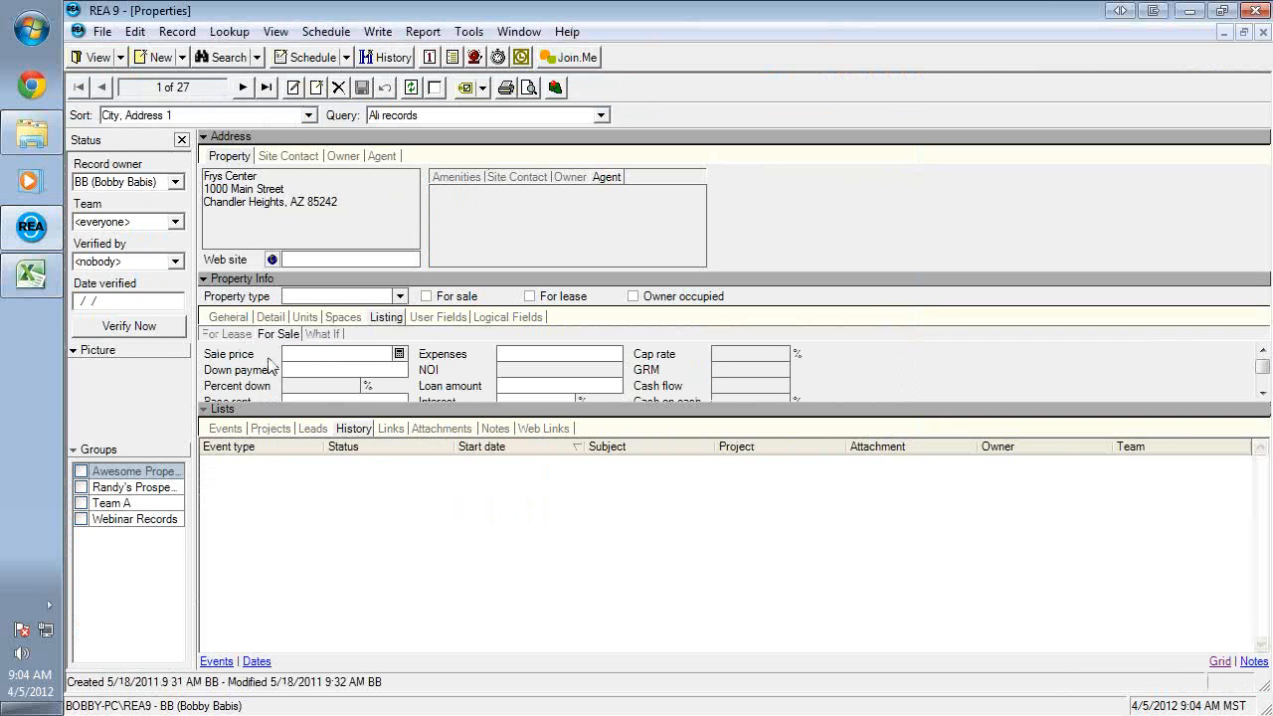
right_click(312, 350)
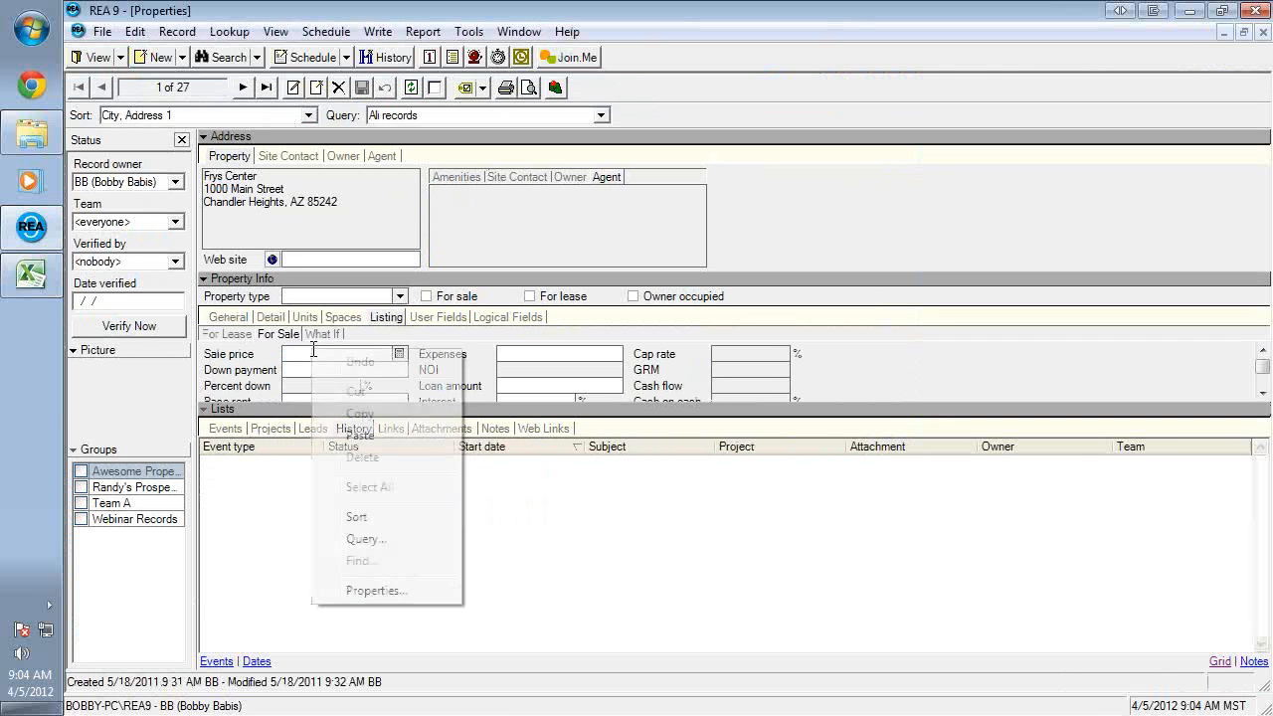
left_click(382, 590)
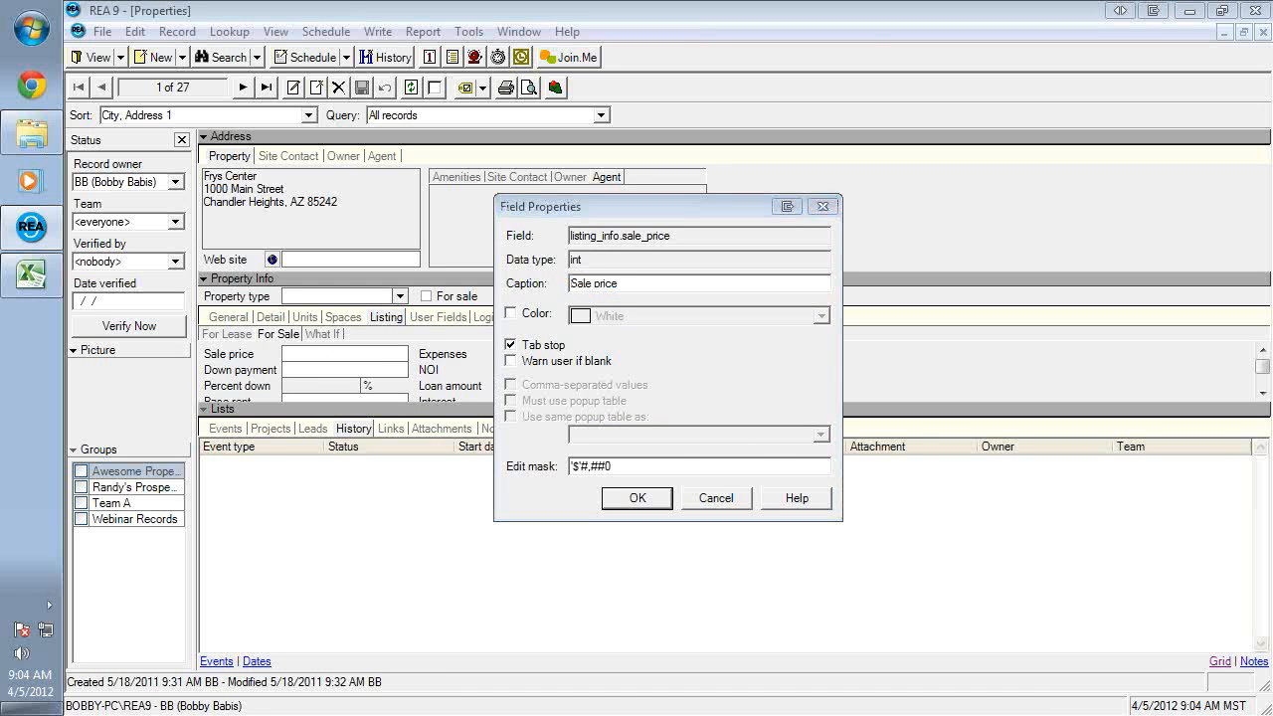
left_click(704, 509)
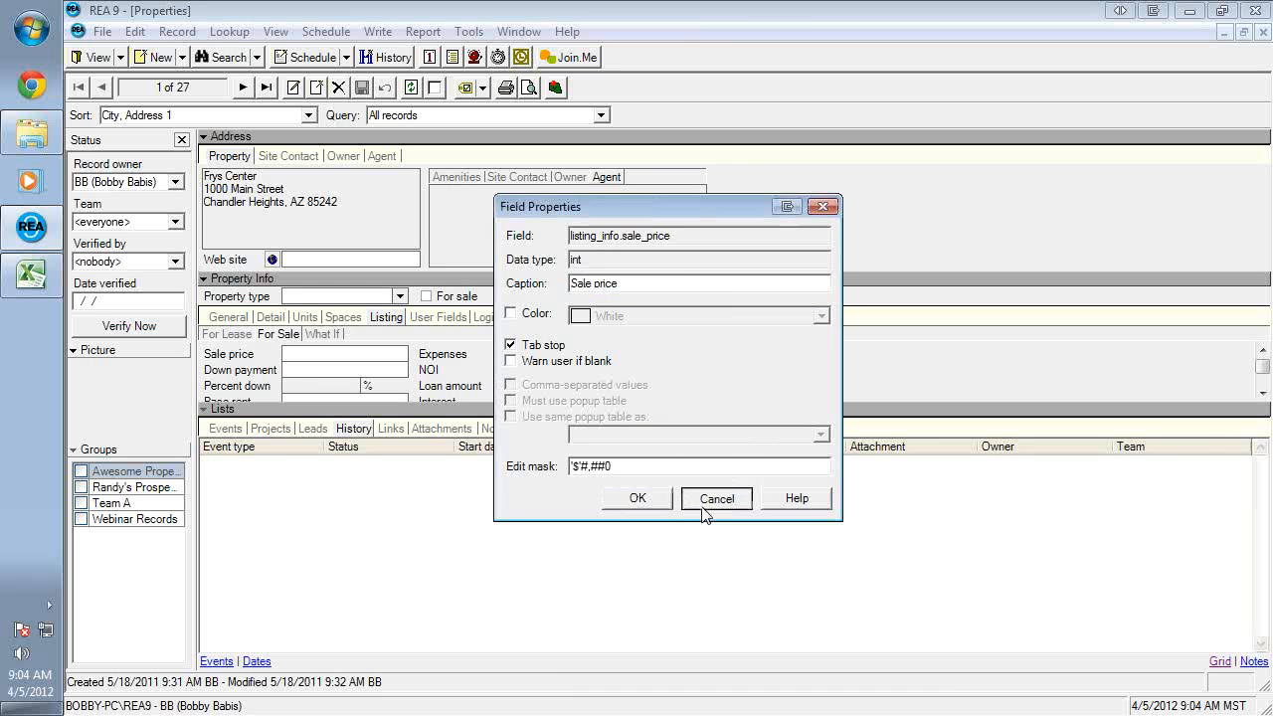
- Enlarge the Property Info section and set the Frys Center listing's sale price to 15000000
left_click_drag(491, 407, 481, 505)
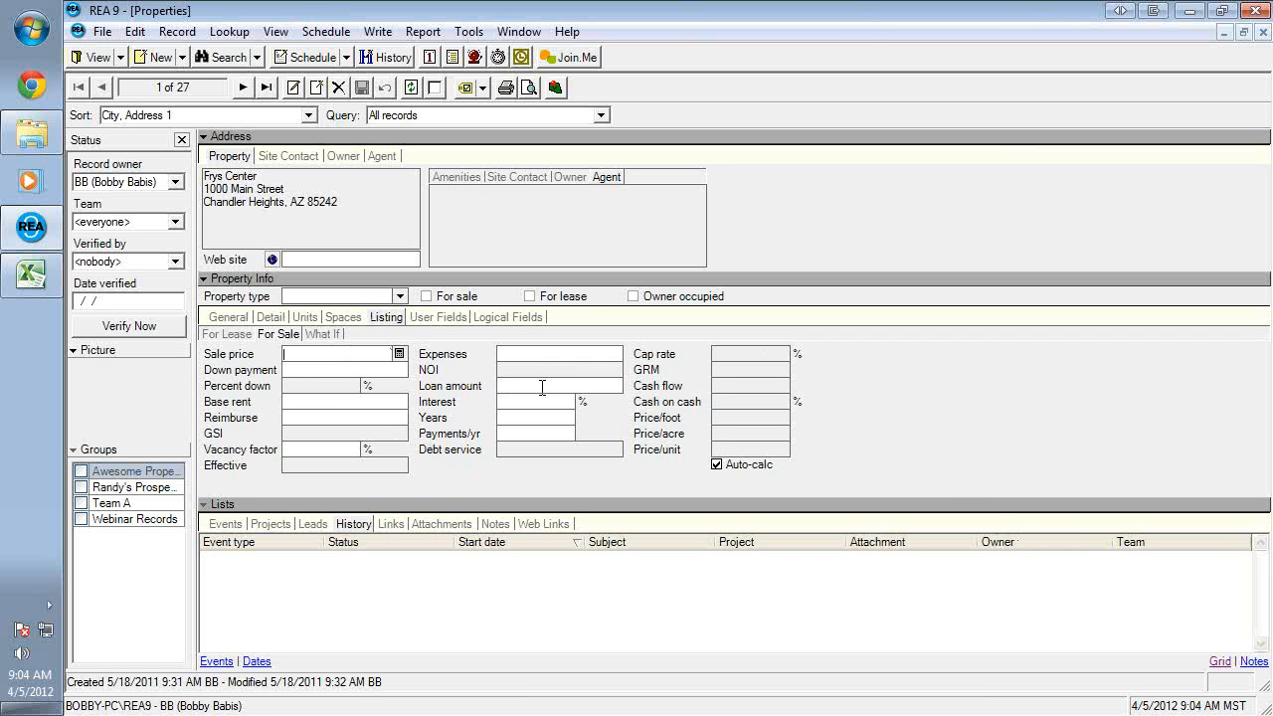
type("15000000")
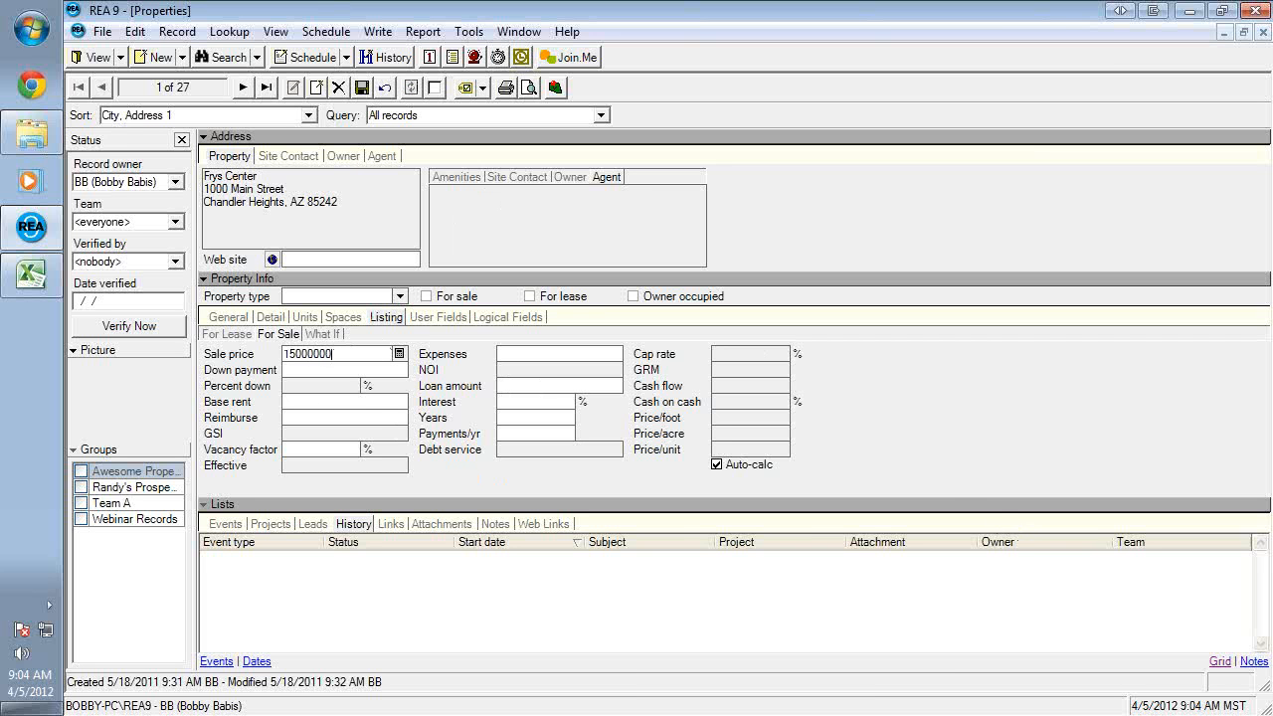
key("Tab")
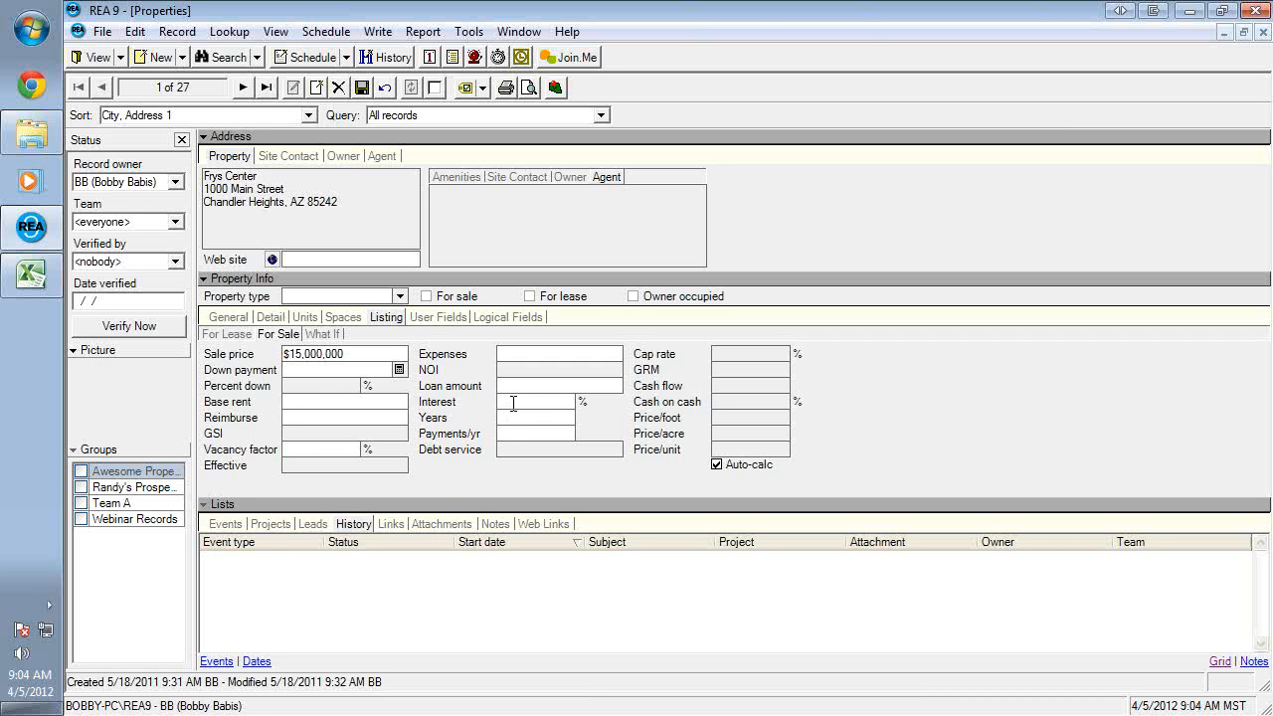
left_click(513, 403)
- Switch to Excel and save the workbook as CAProperties.csv in CSV (Comma delimited) format, keeping that format
left_click(33, 288)
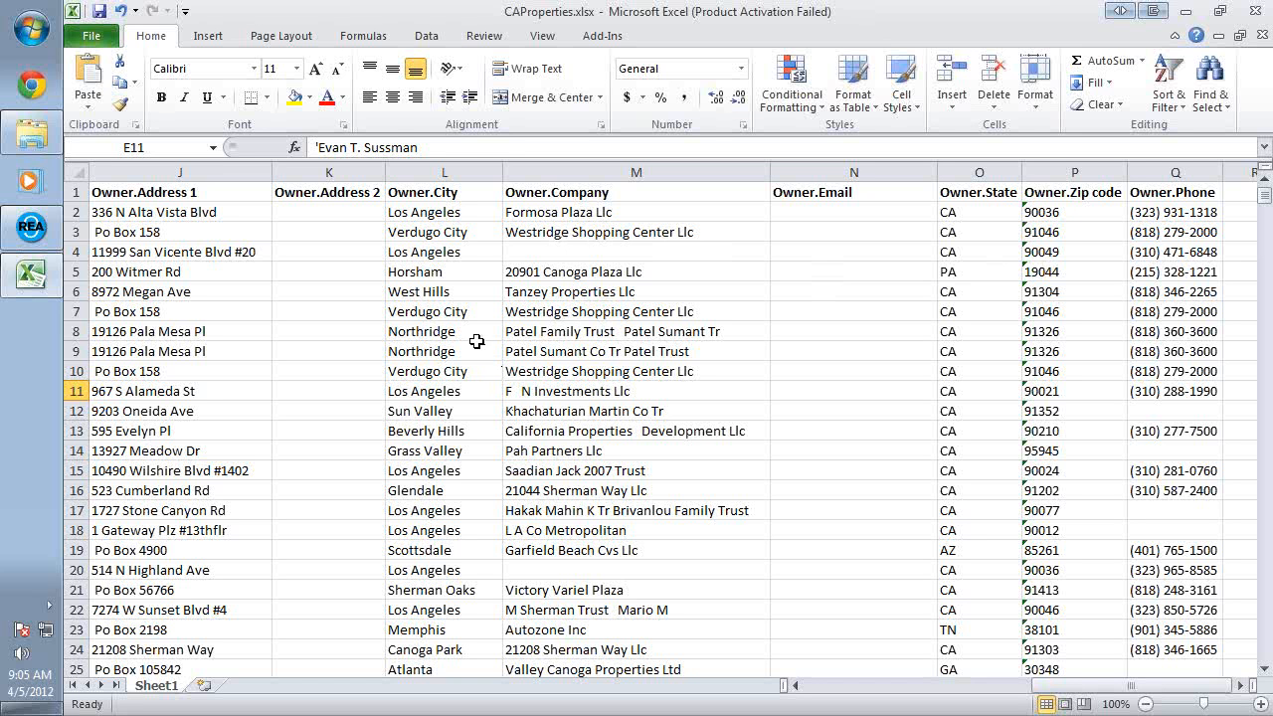
left_click(95, 40)
key("Escape")
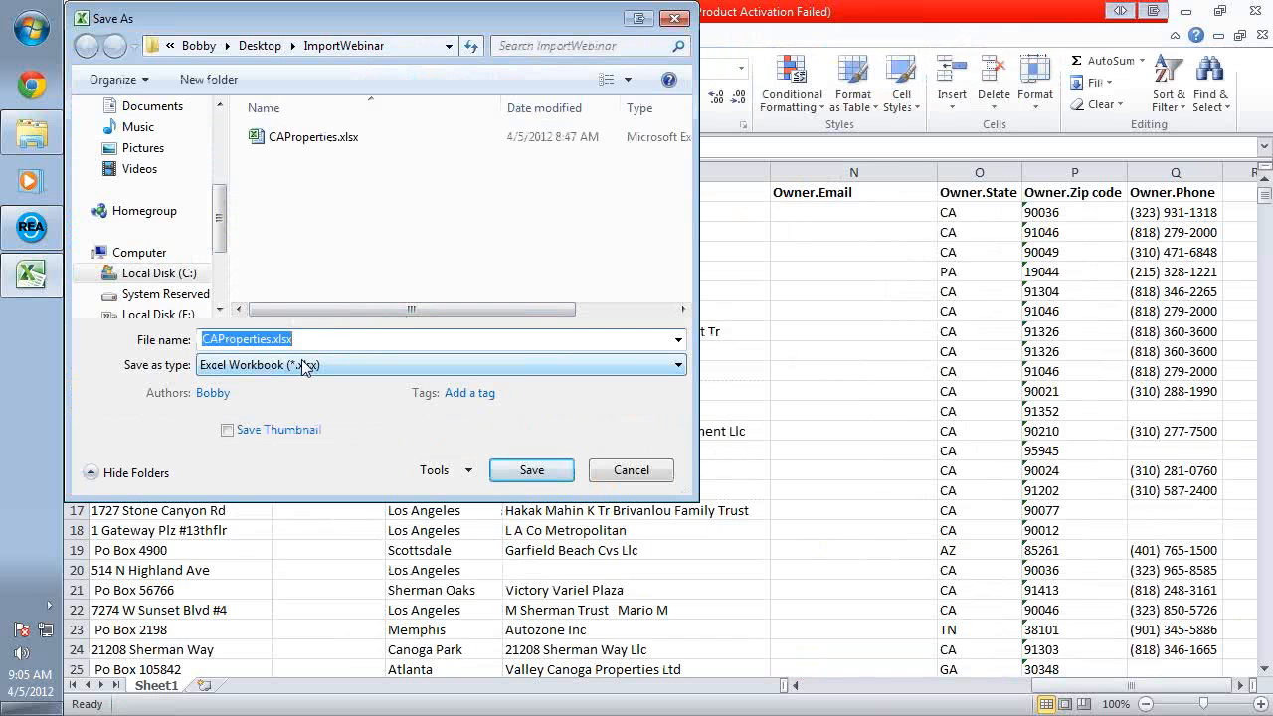
left_click(231, 365)
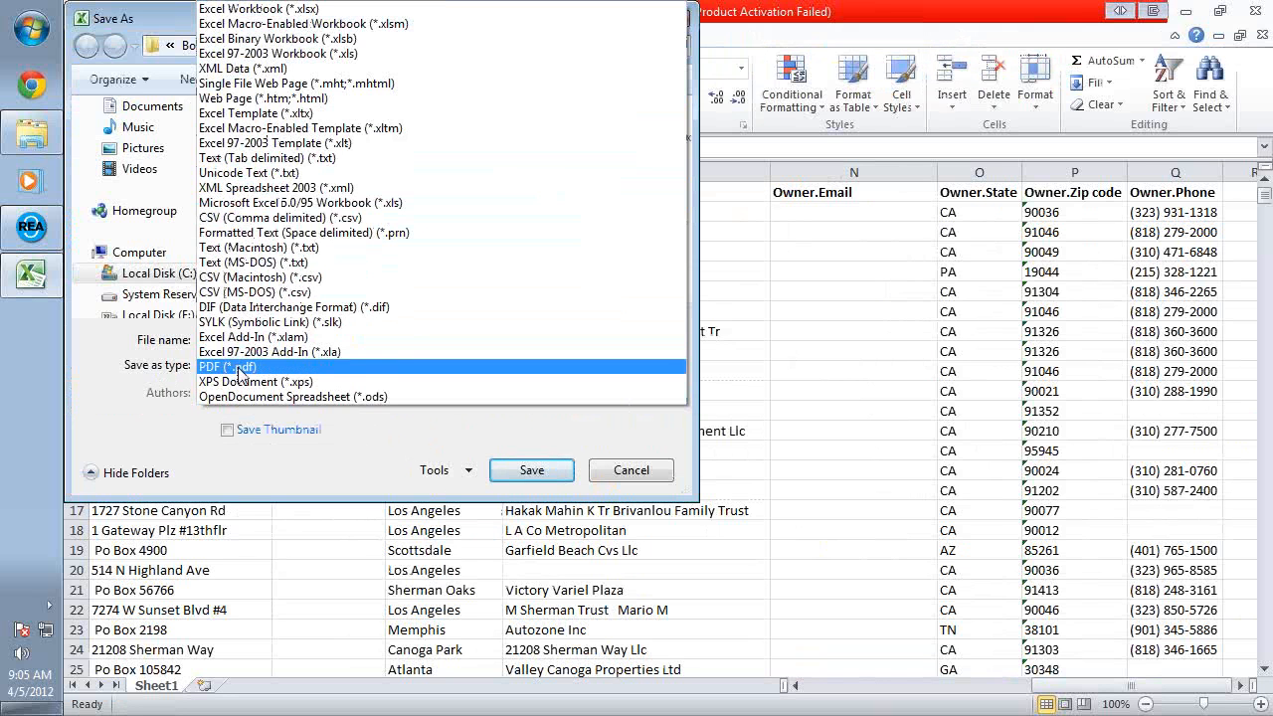
left_click(354, 227)
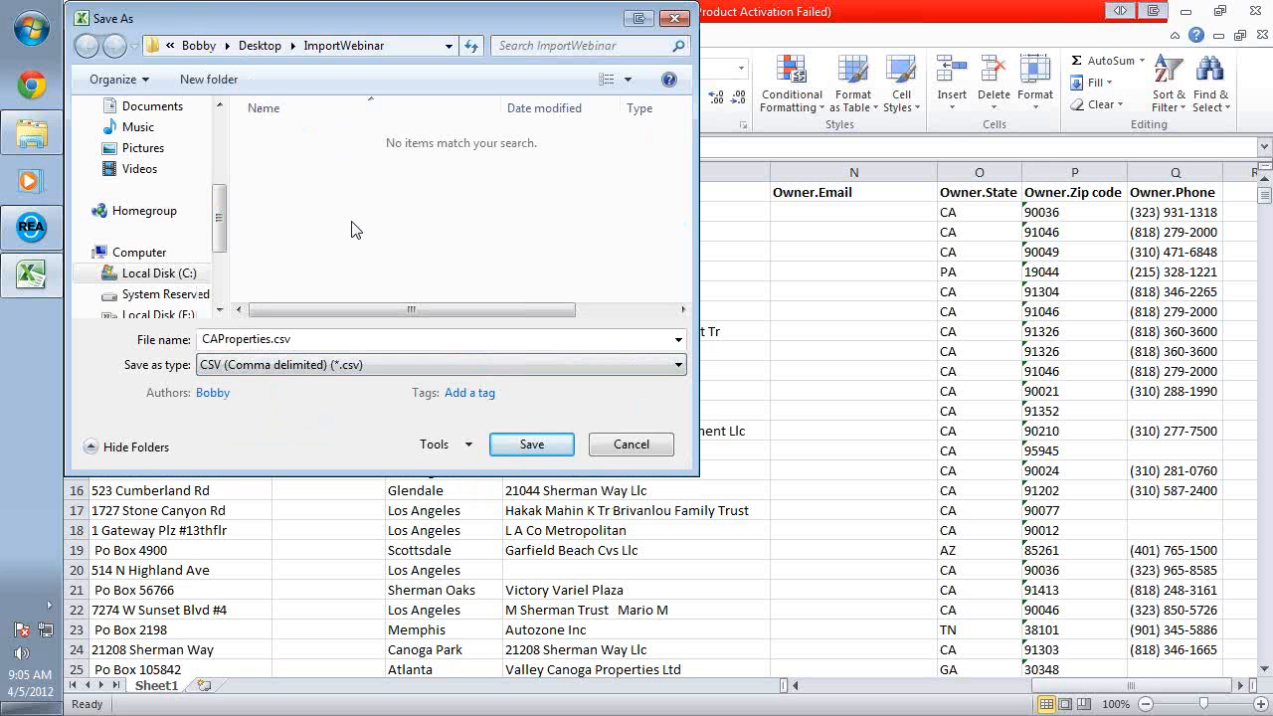
left_click(512, 449)
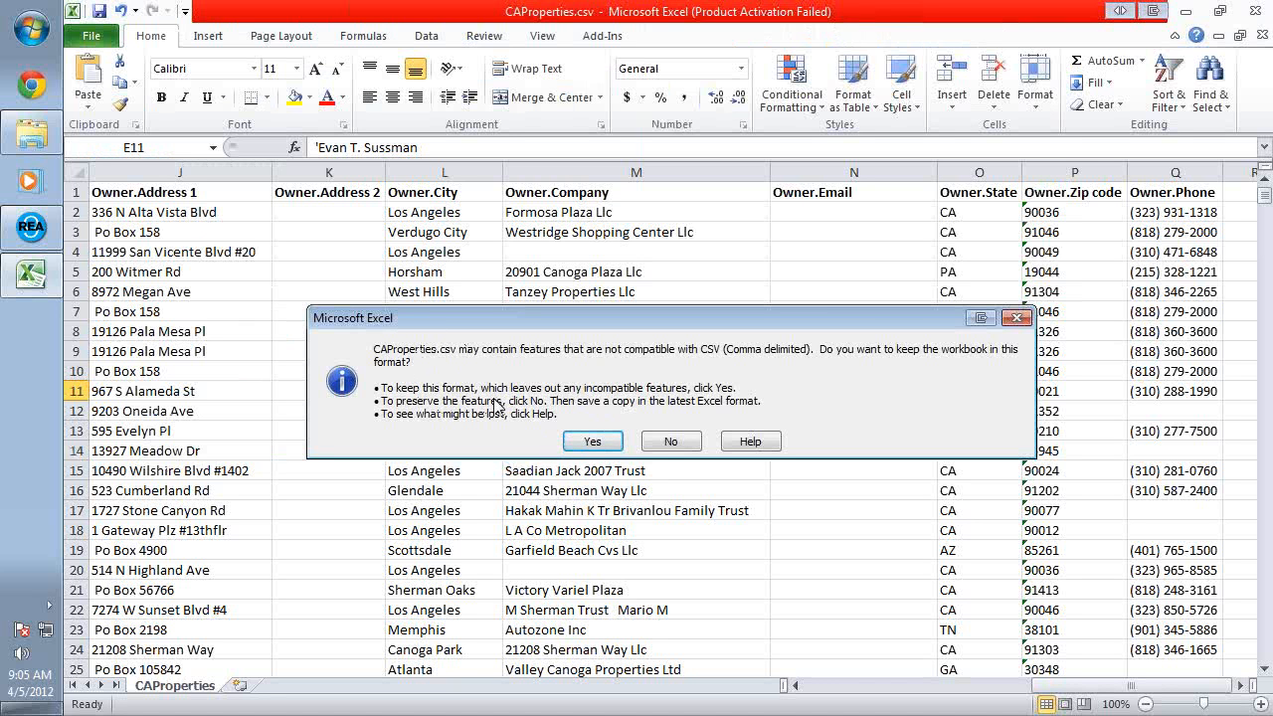
left_click(587, 443)
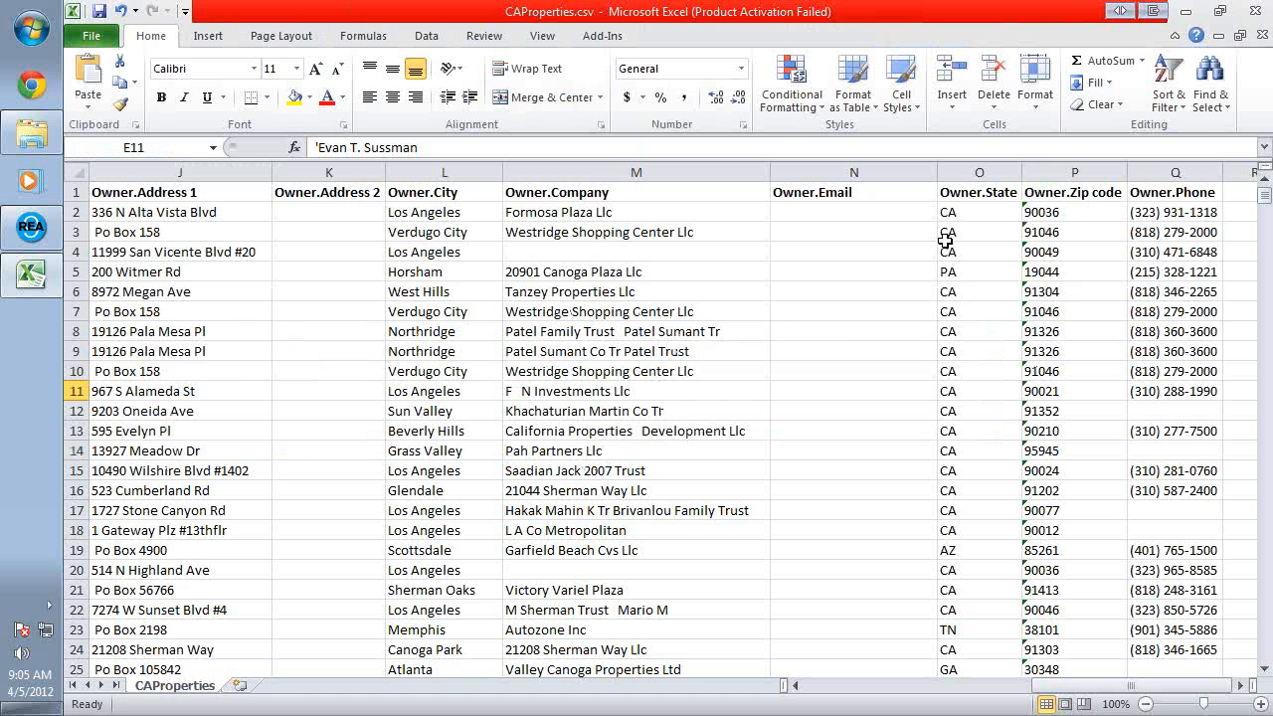
- Close CAProperties.csv without saving changes and return to REA 9
left_click(1262, 35)
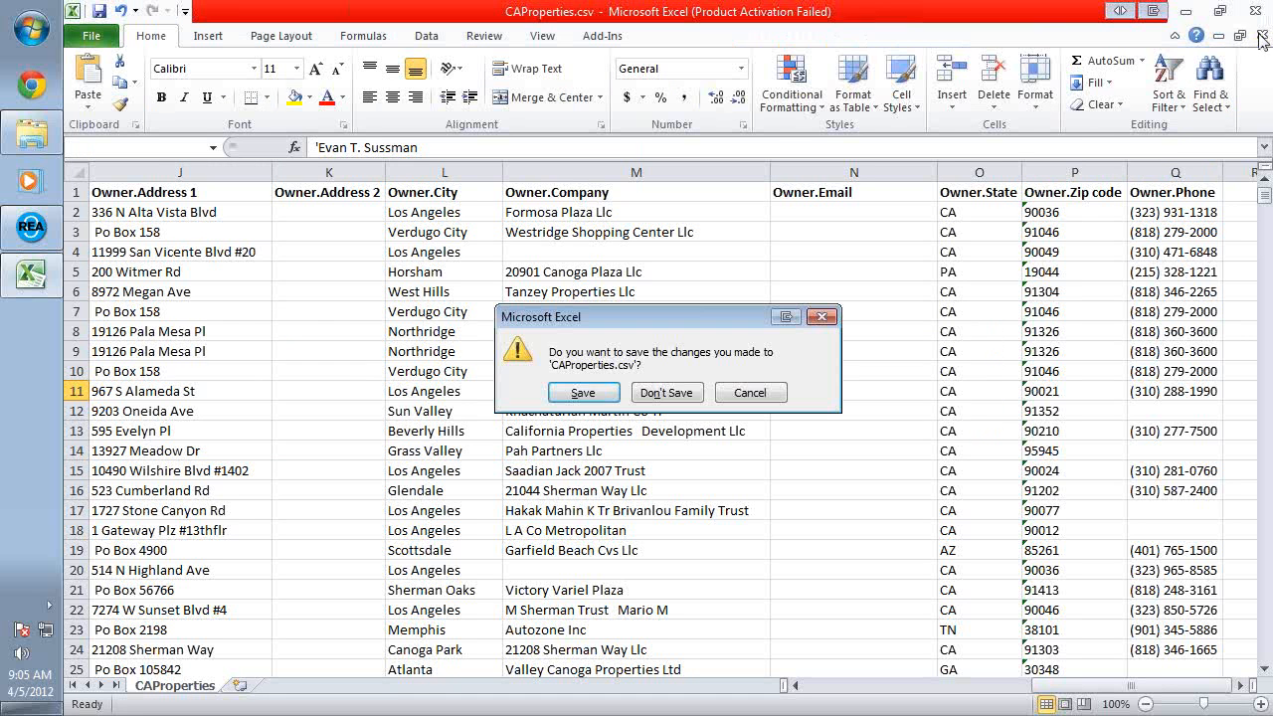
left_click(680, 394)
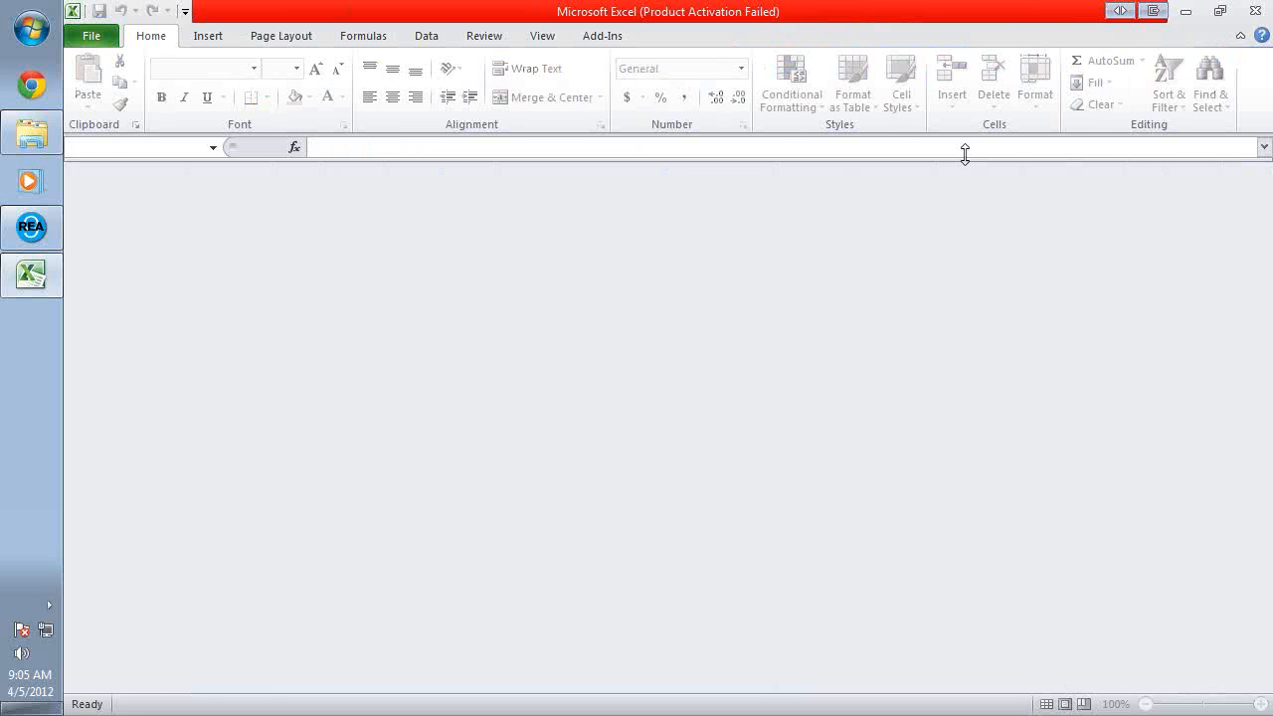
left_click(1186, 12)
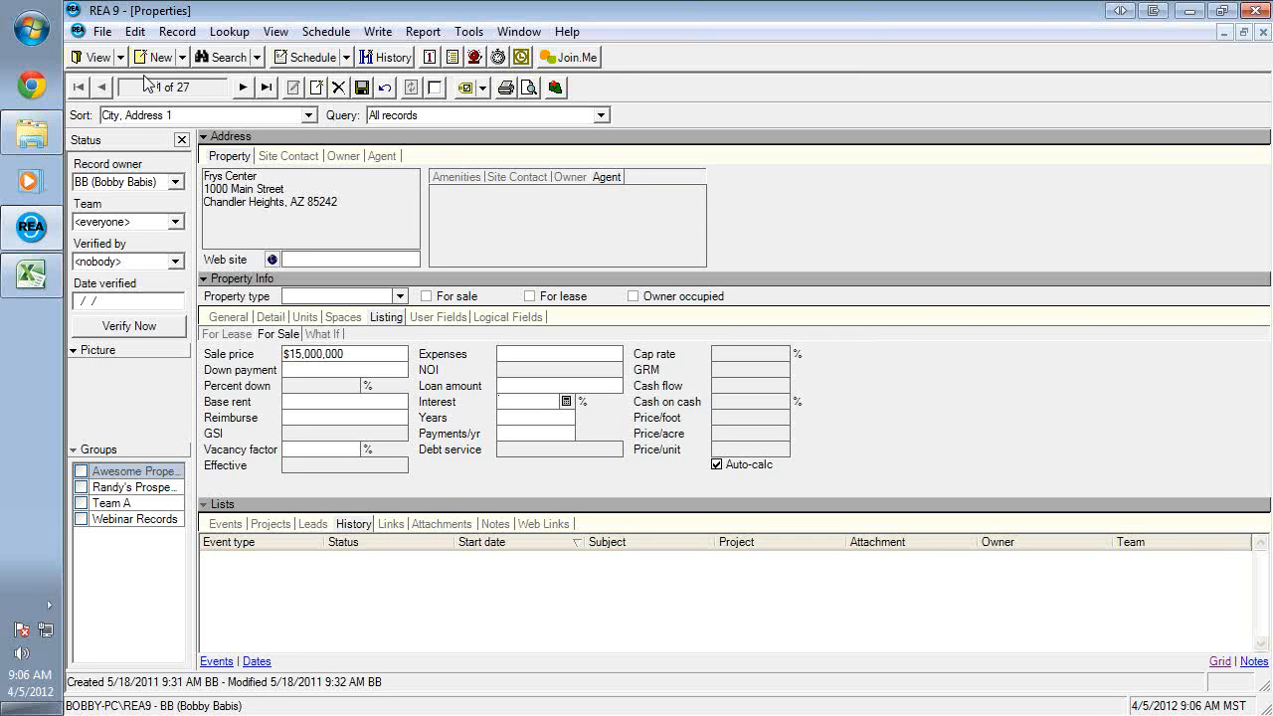
- Start a File/Database import and choose Properties as the kind of data to import
left_click(103, 31)
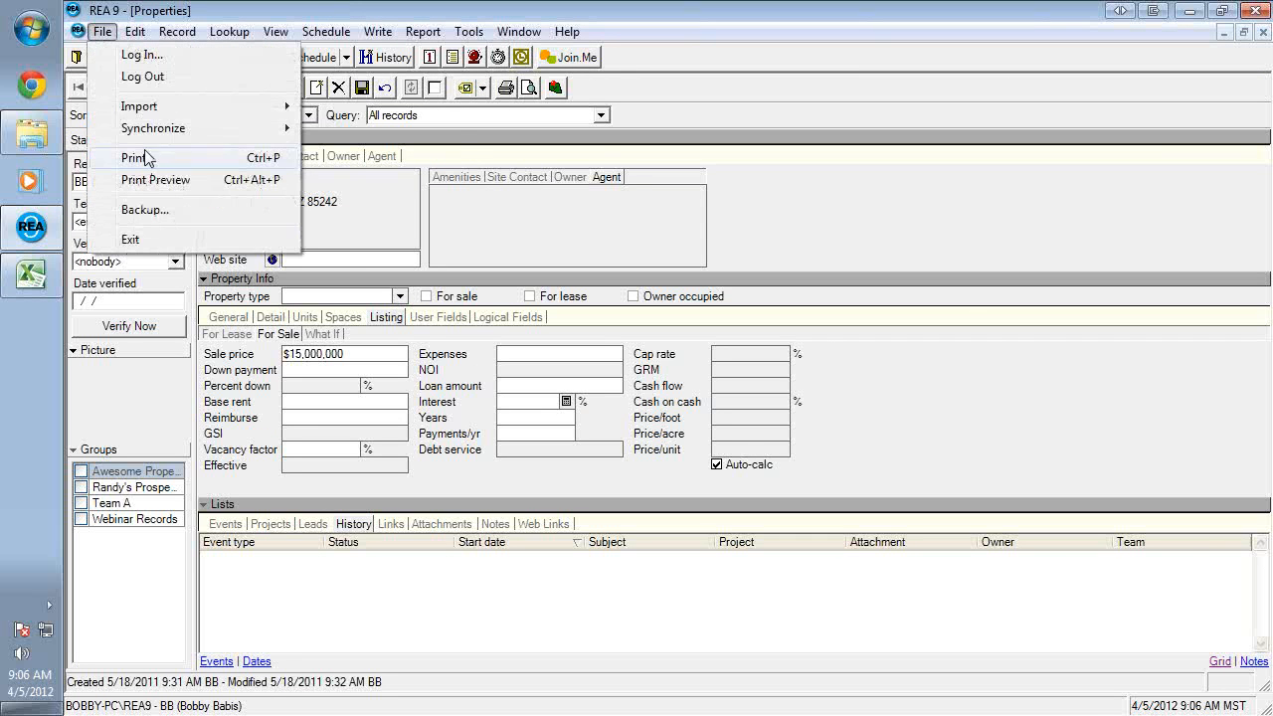
mouse_move(198, 105)
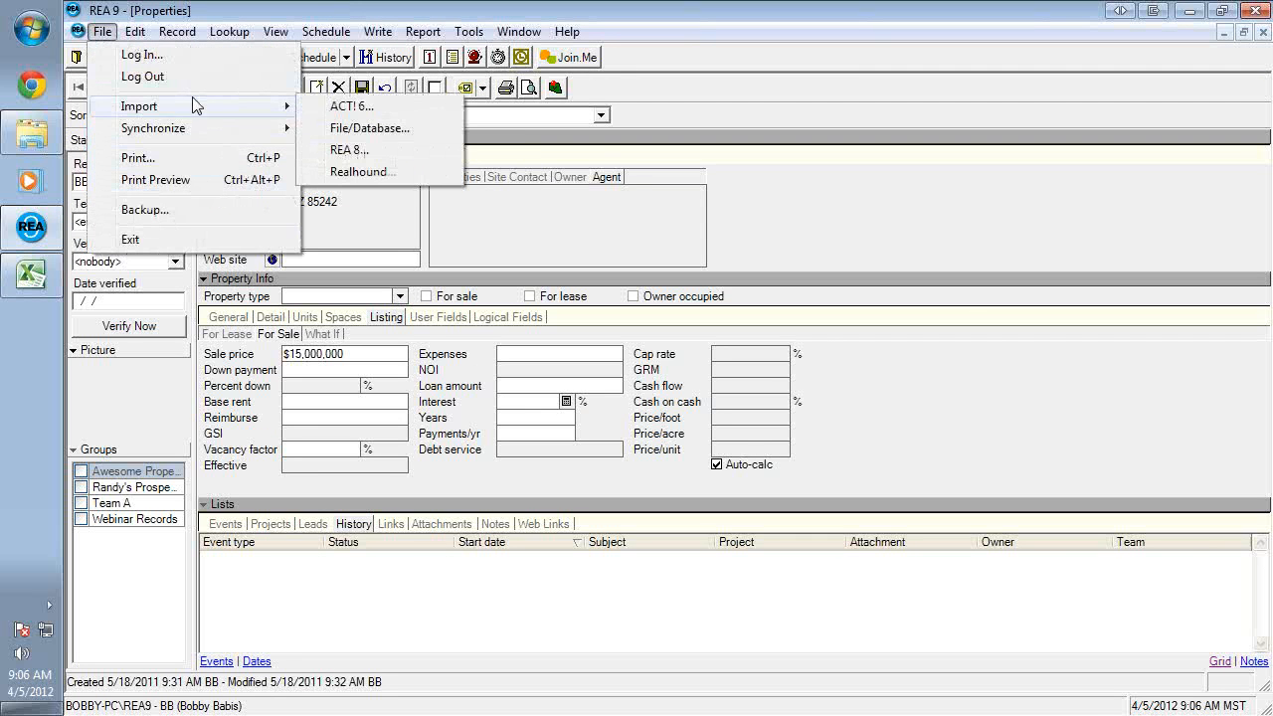
left_click(378, 130)
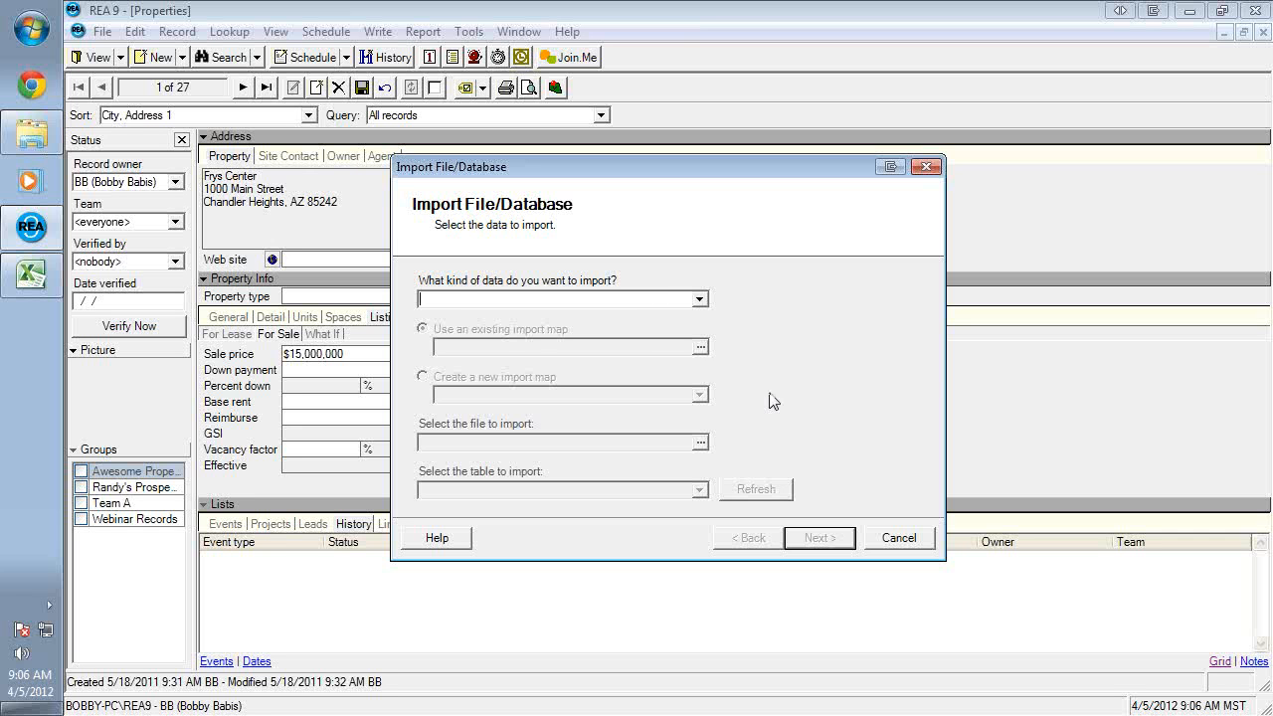
left_click(700, 299)
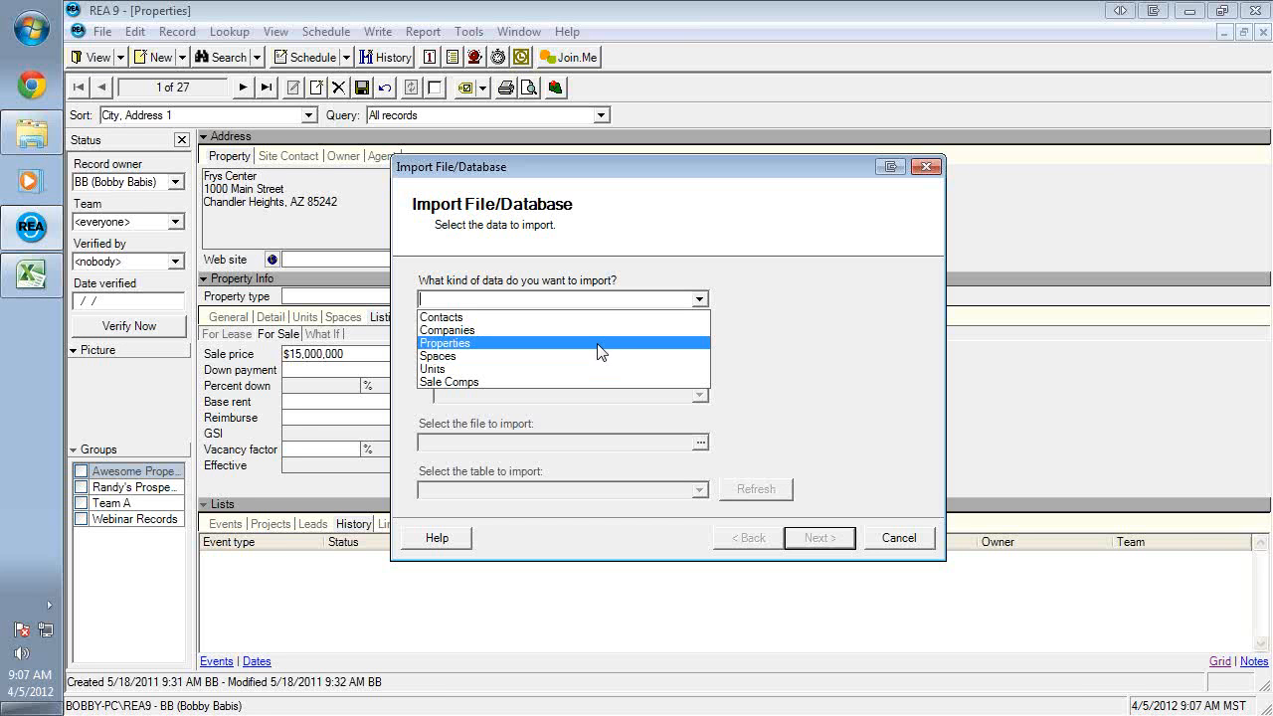
left_click(523, 343)
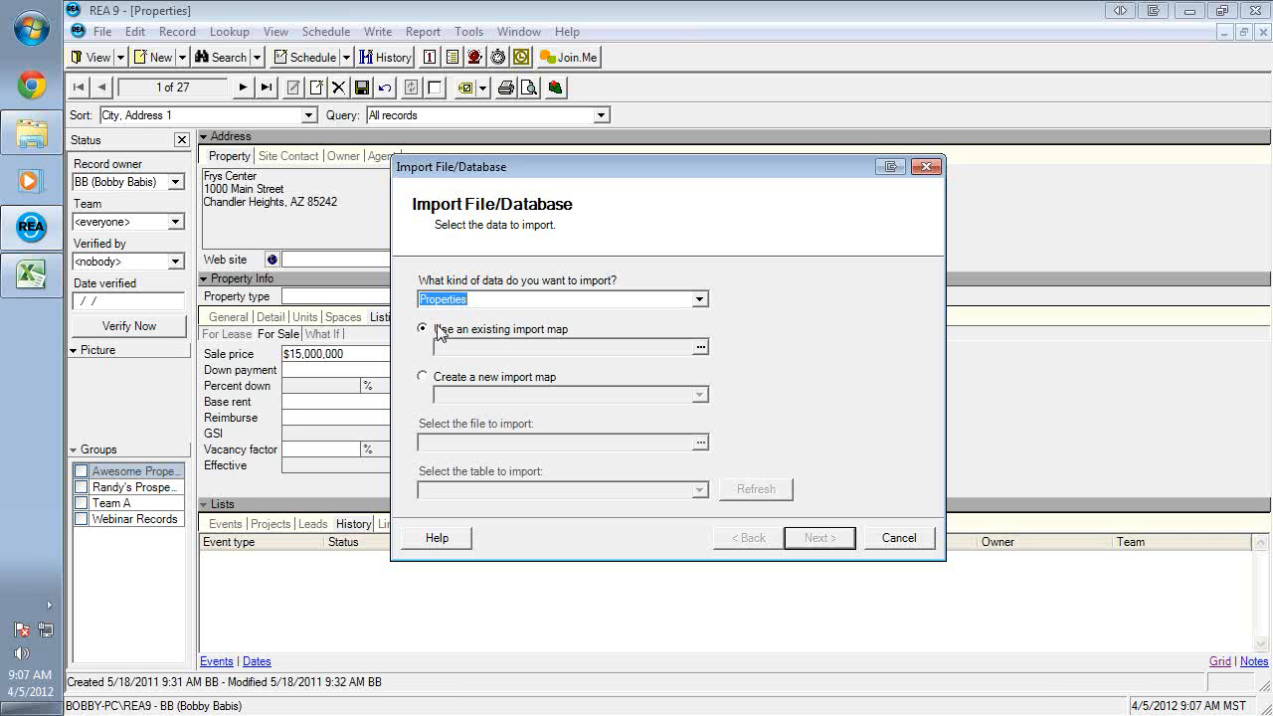
- Choose to create a new import map for a comma-delimited file with header
left_click(514, 379)
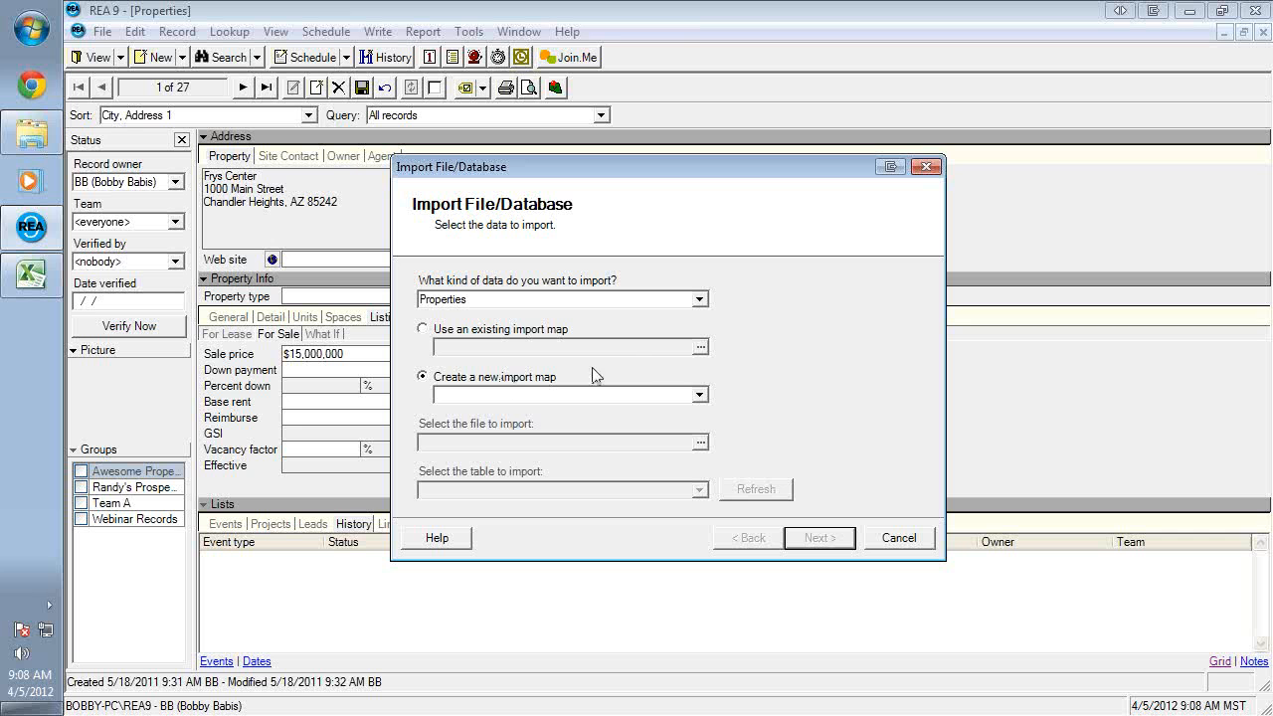
left_click(700, 395)
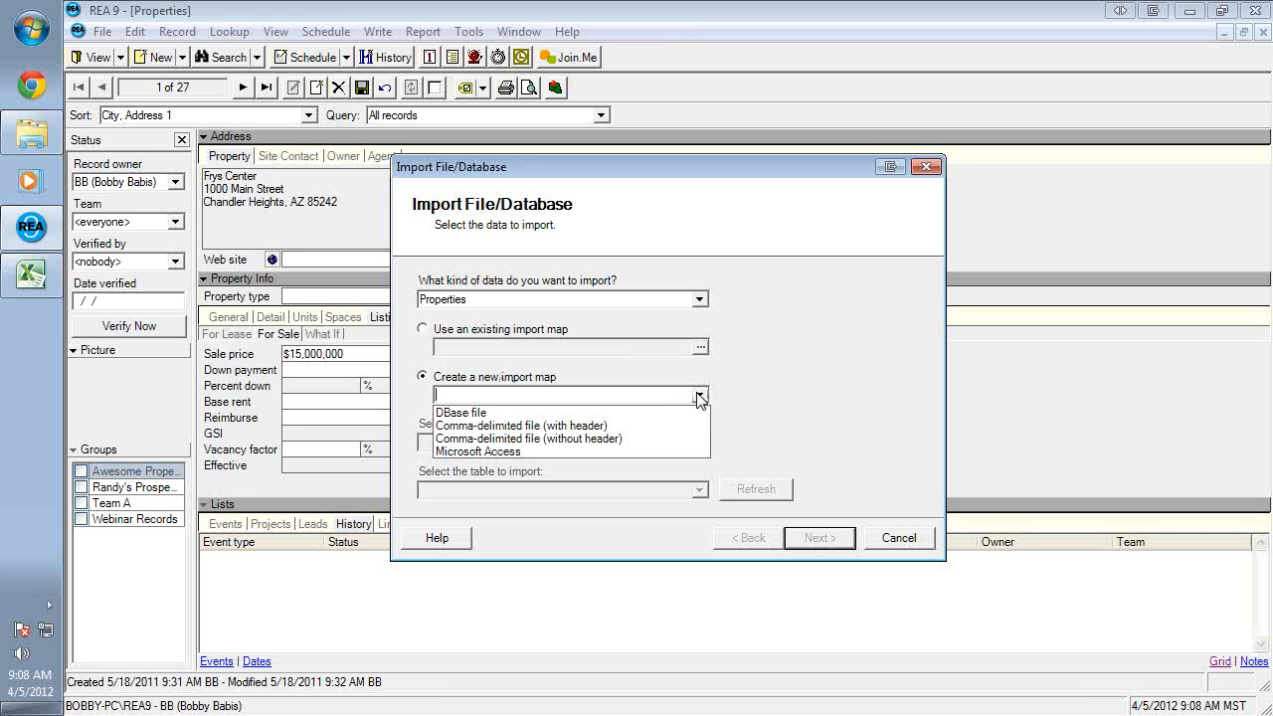
left_click(652, 426)
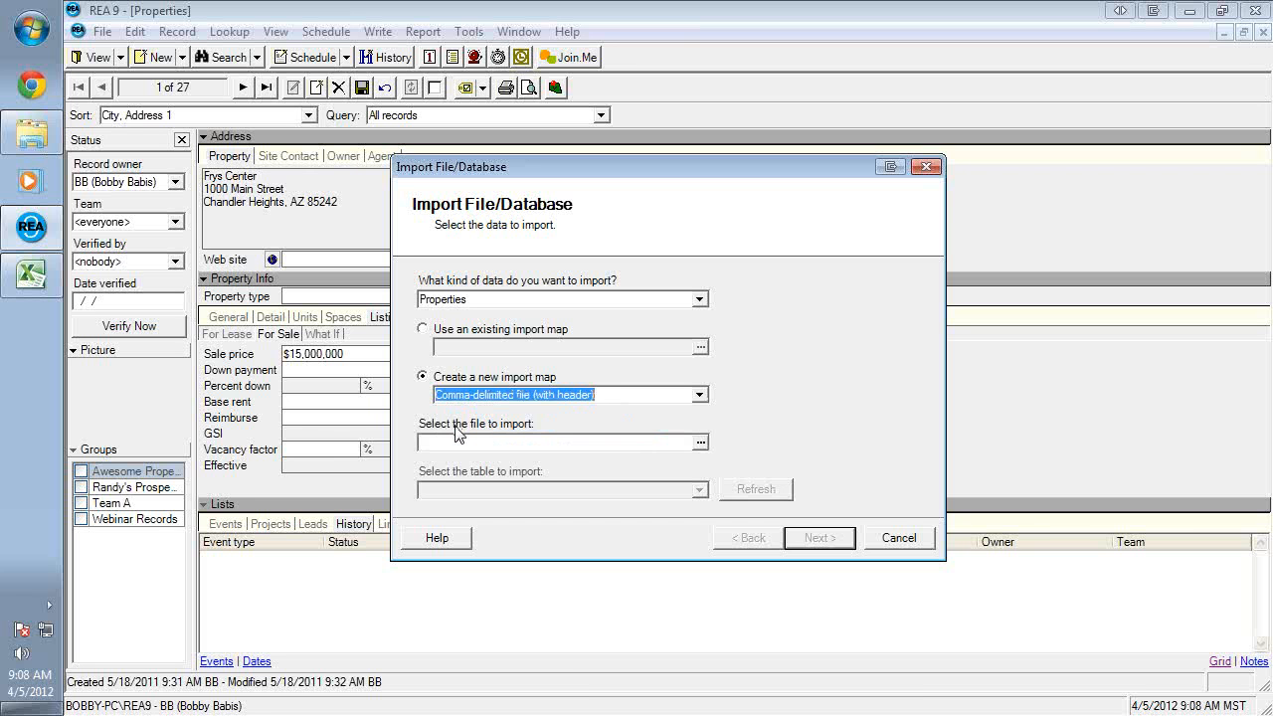
- Select CAProperties.csv from the ImportWebinar folder as the file to import and continue to the import map
left_click(700, 441)
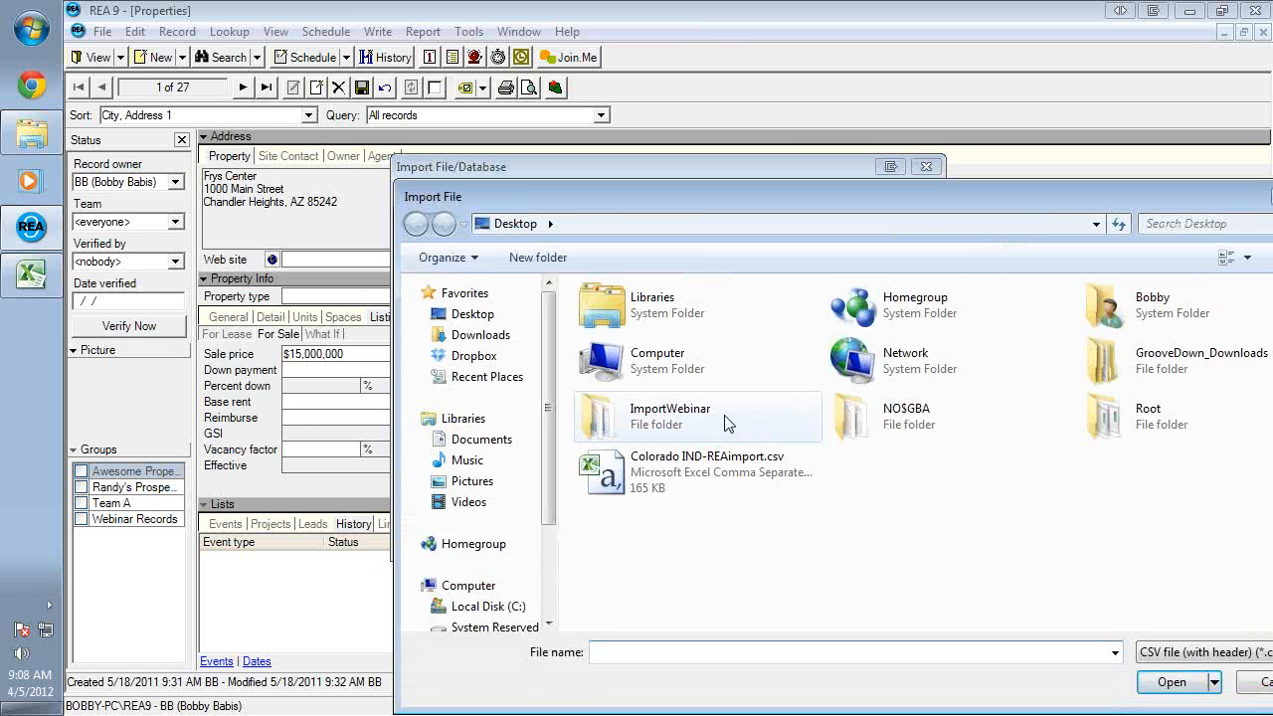
double_click(668, 418)
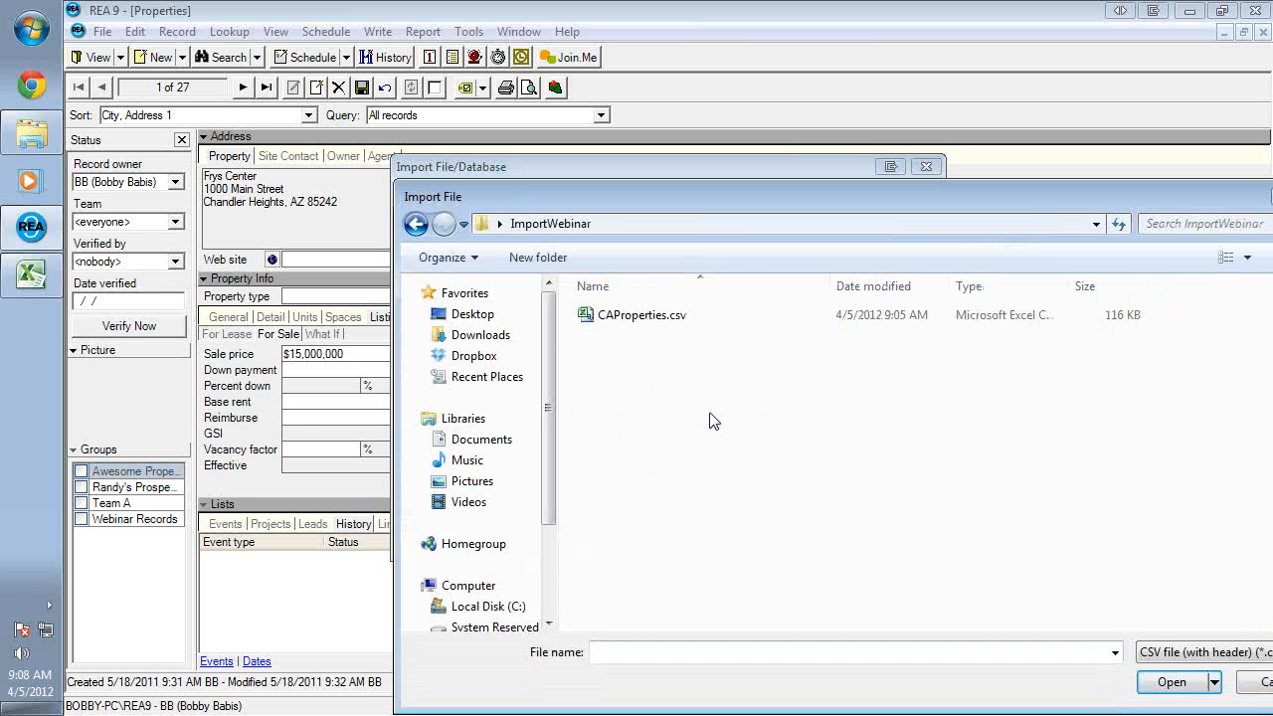
left_click(620, 316)
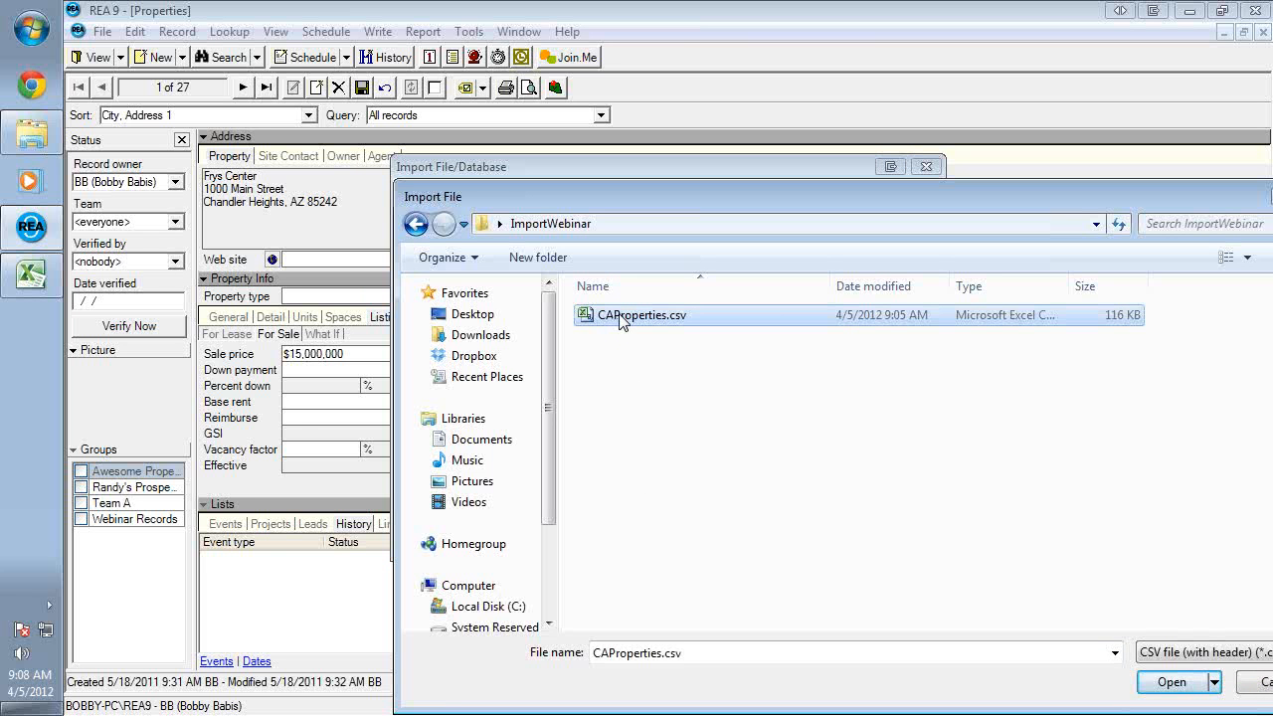
left_click(1170, 682)
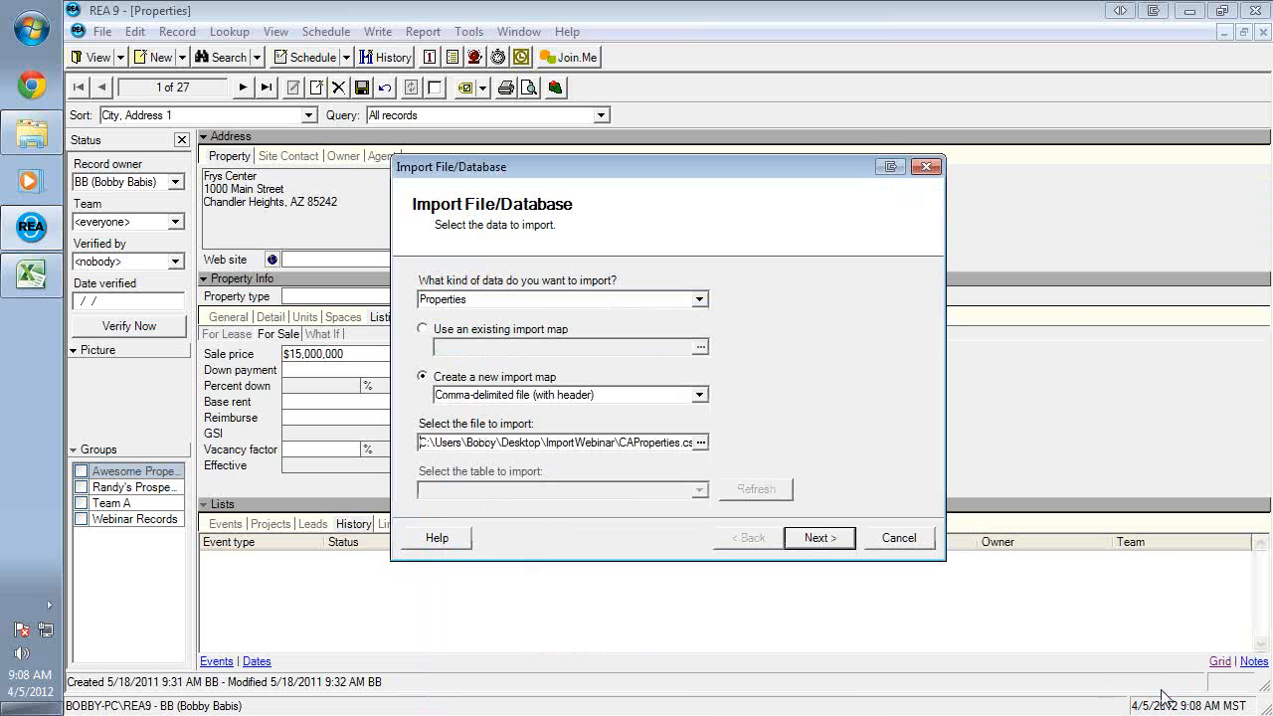
left_click(810, 539)
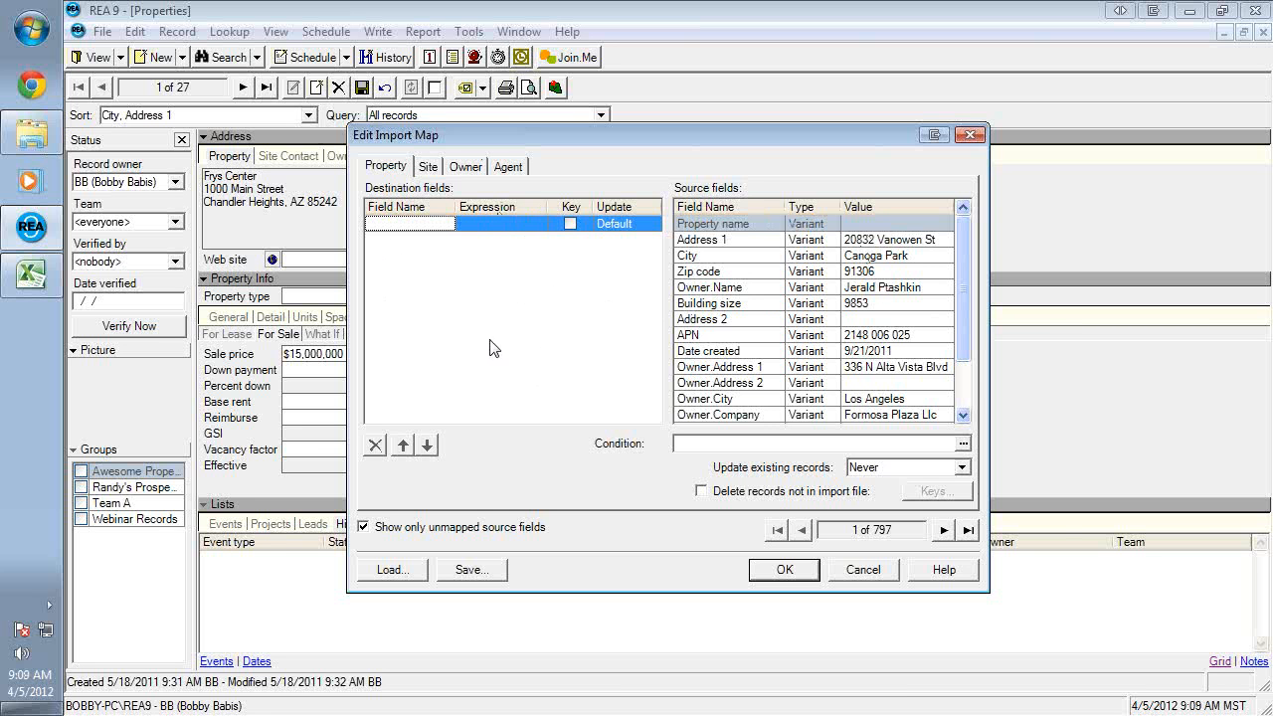
- Examine the source fields and the Property, Site, Owner and Agent sections of the import map
mouse_move(965, 274)
left_mouse_down()
mouse_move(969, 355)
mouse_move(960, 261)
left_mouse_up()
left_click(427, 169)
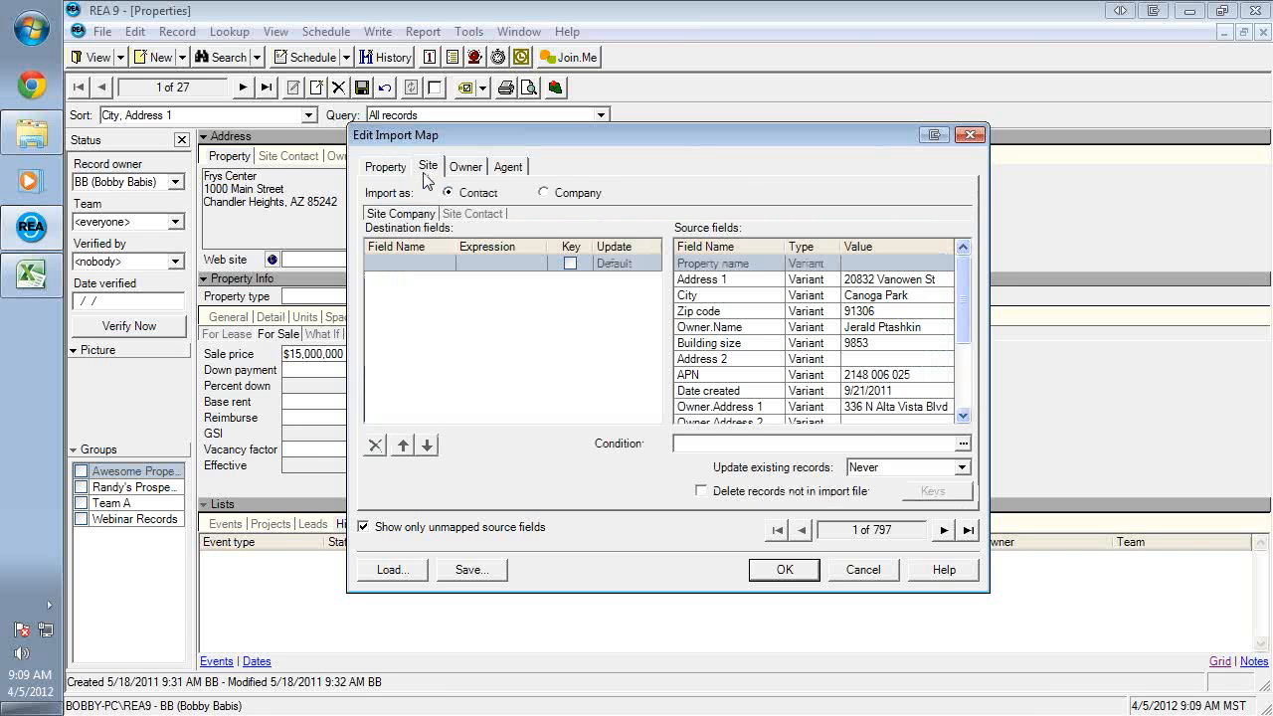
left_click(464, 169)
left_click(504, 171)
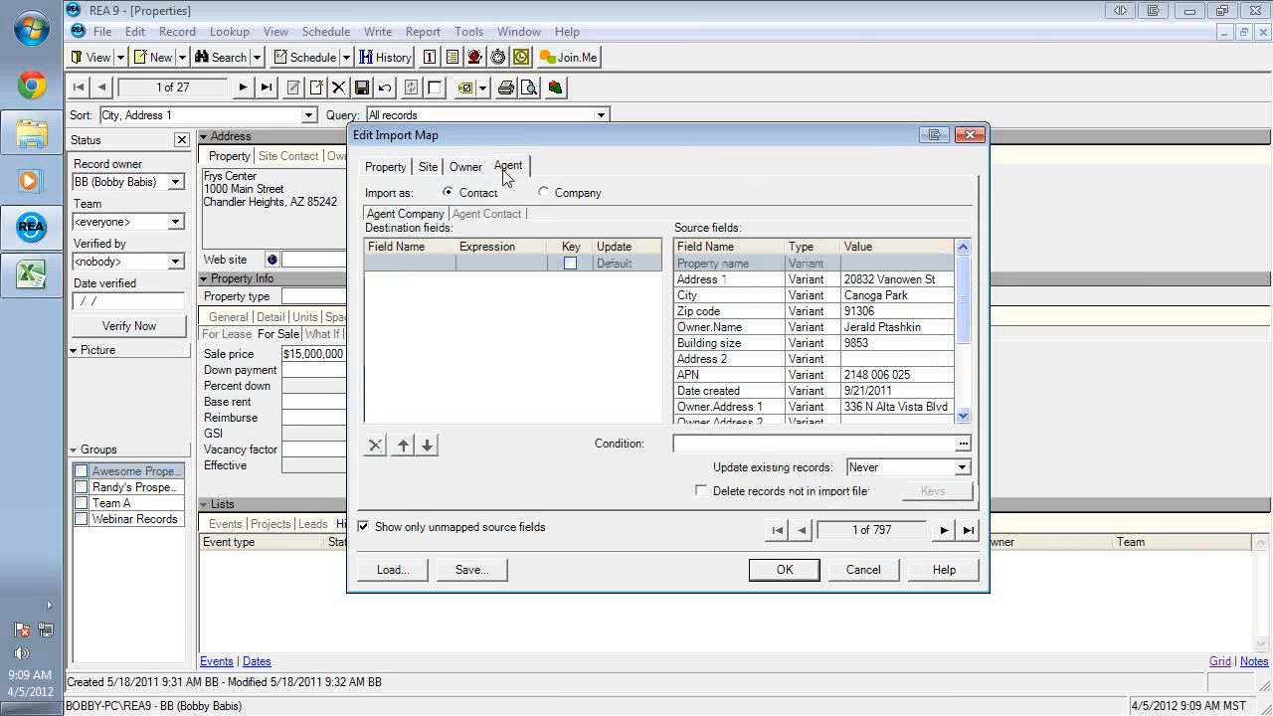
left_click(399, 171)
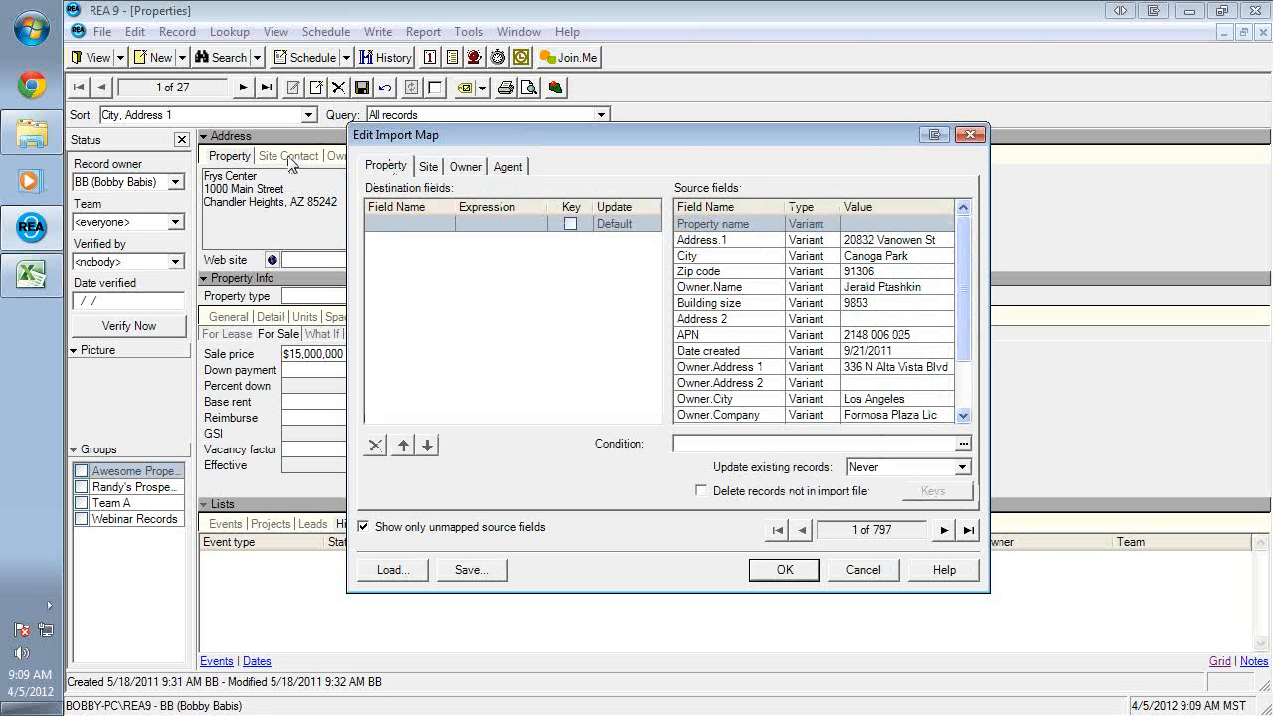
left_click(427, 167)
left_click(475, 169)
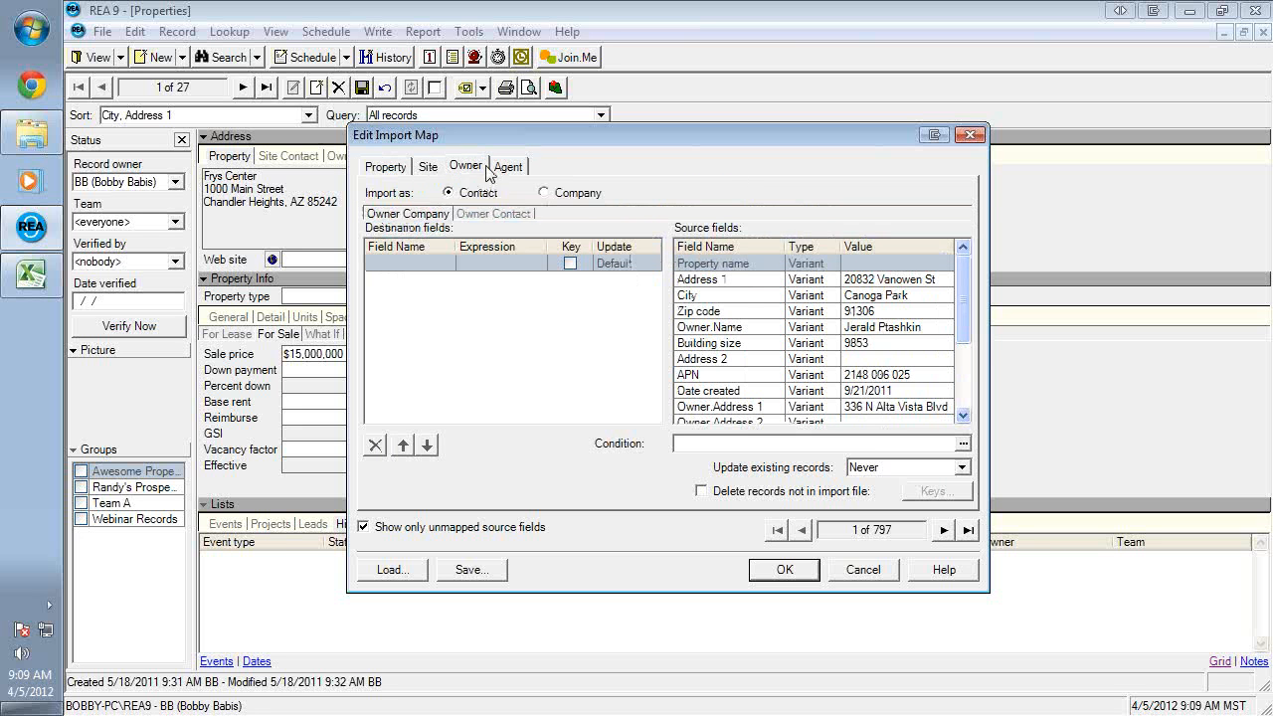
left_click(508, 167)
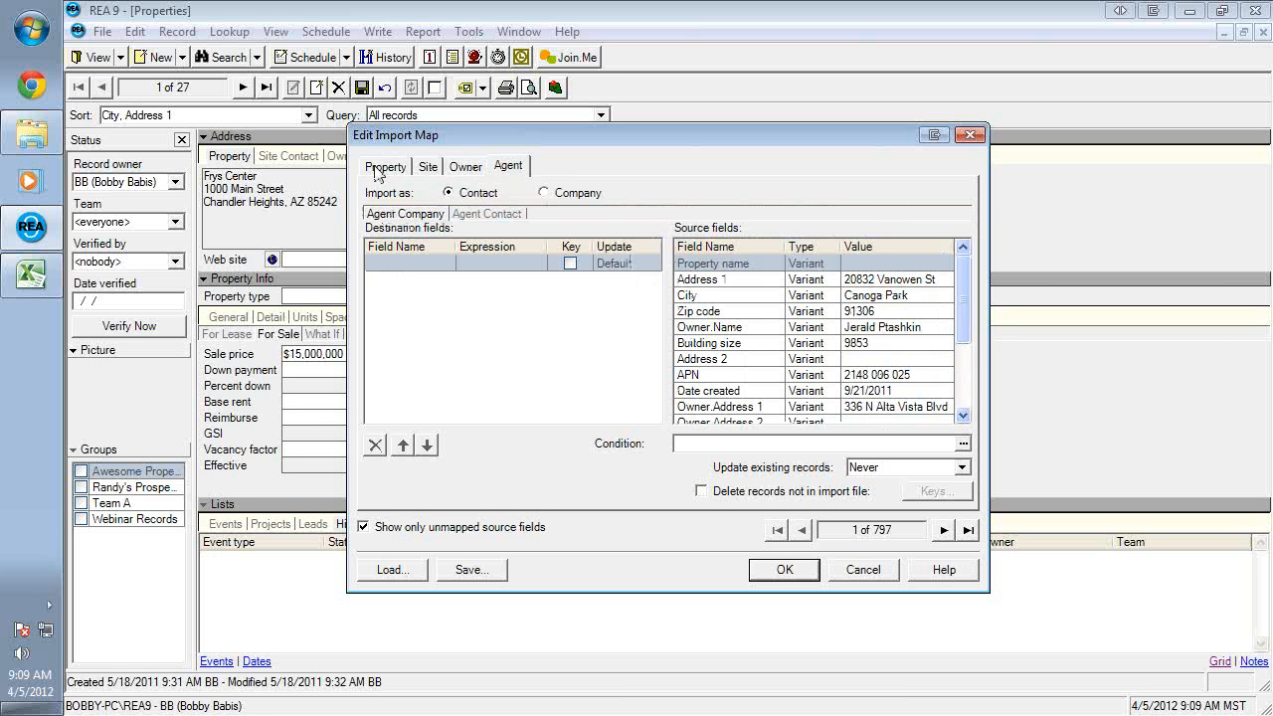
- Examine the Owner Company and Owner Contact mappings and the owner's import-as choices, keeping Contact, and return to the Property mapping
left_click(466, 169)
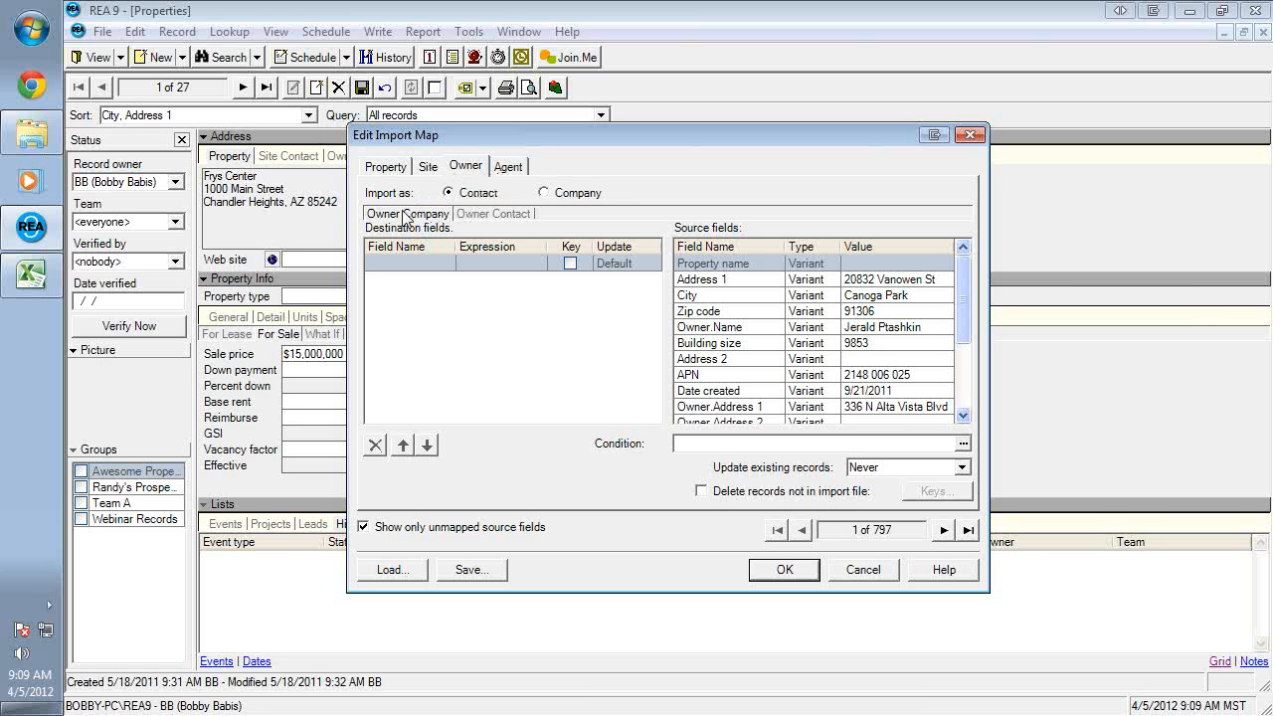
left_click(519, 217)
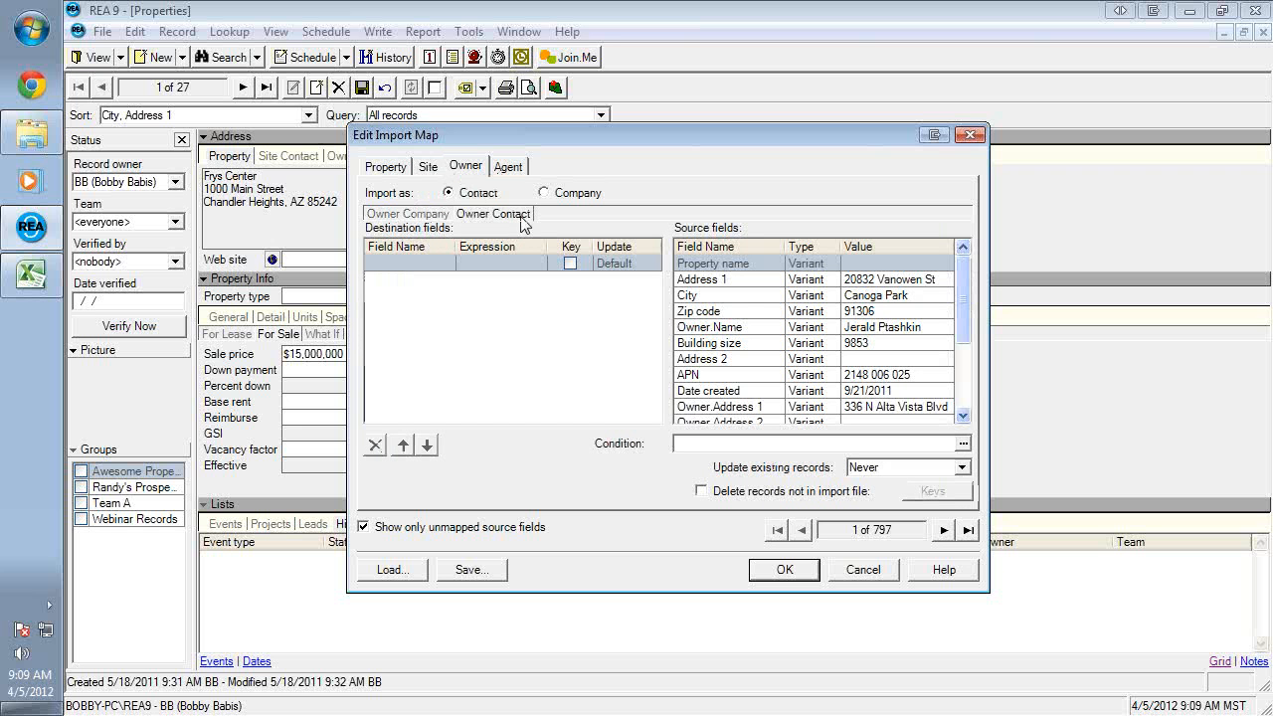
left_click(418, 217)
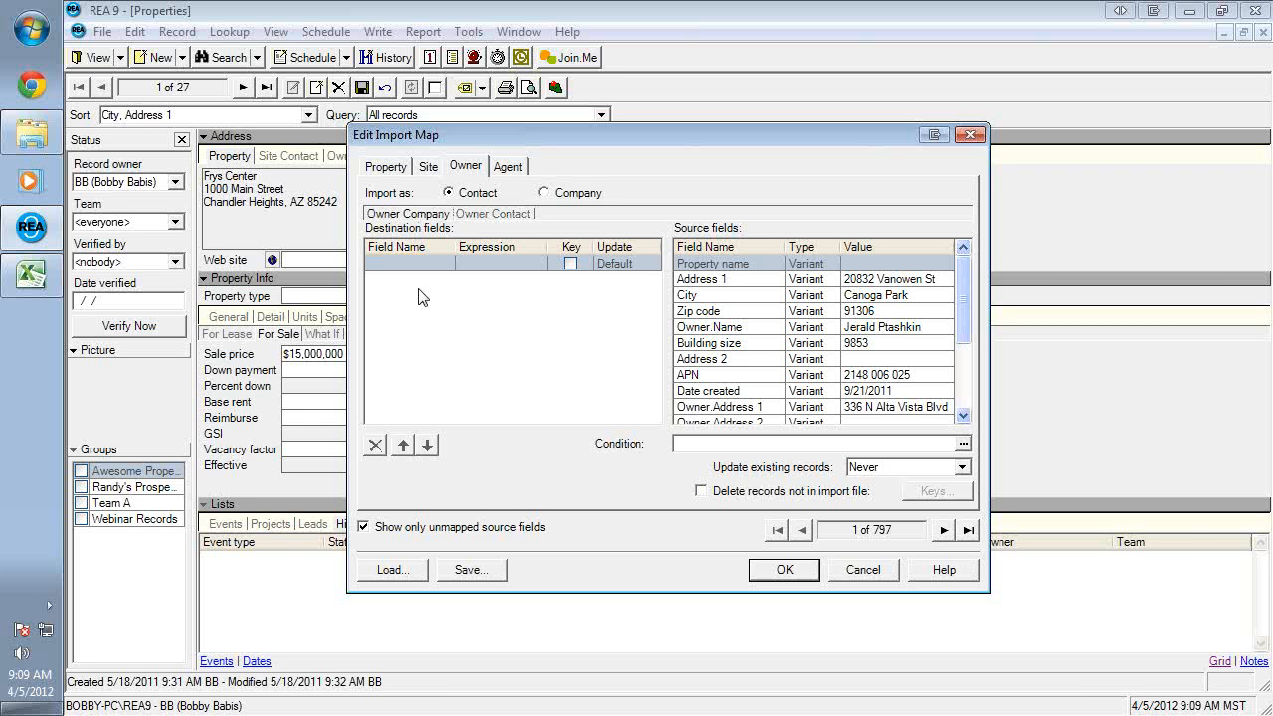
left_click(518, 214)
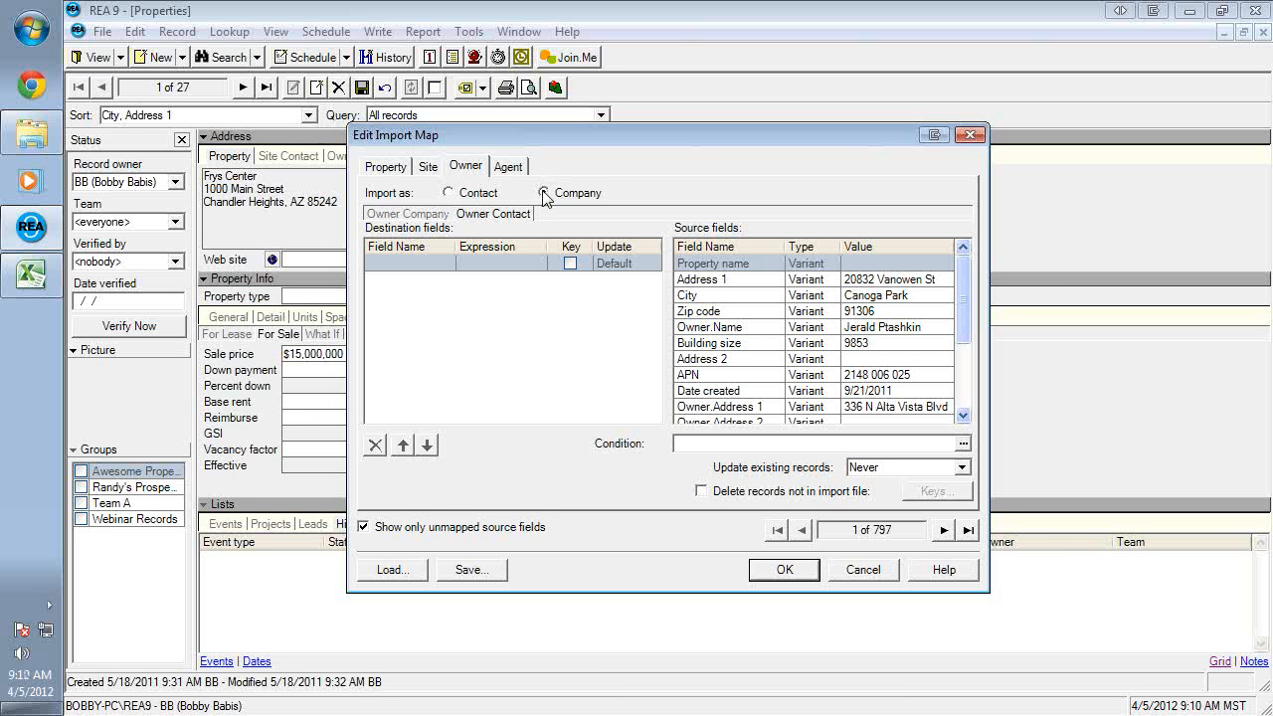
left_click(449, 193)
left_click(395, 167)
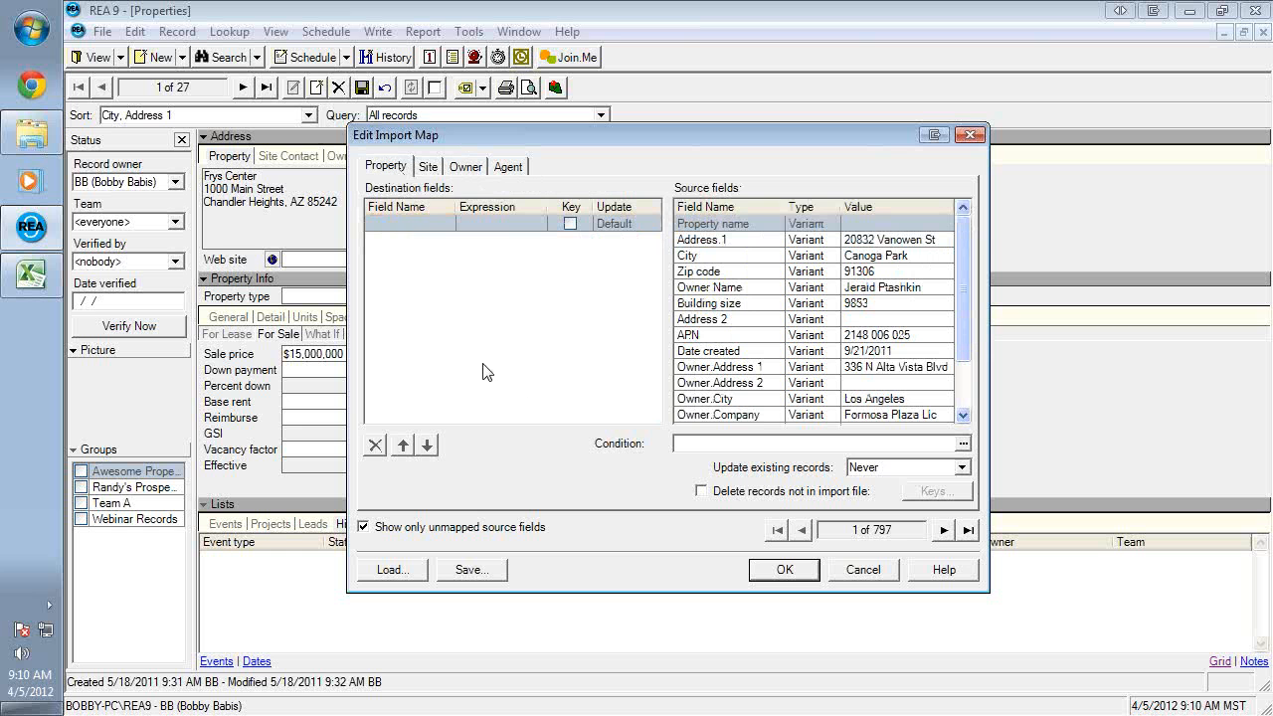
- Examine the destination fields available for the property and for the owner contact
left_click(422, 223)
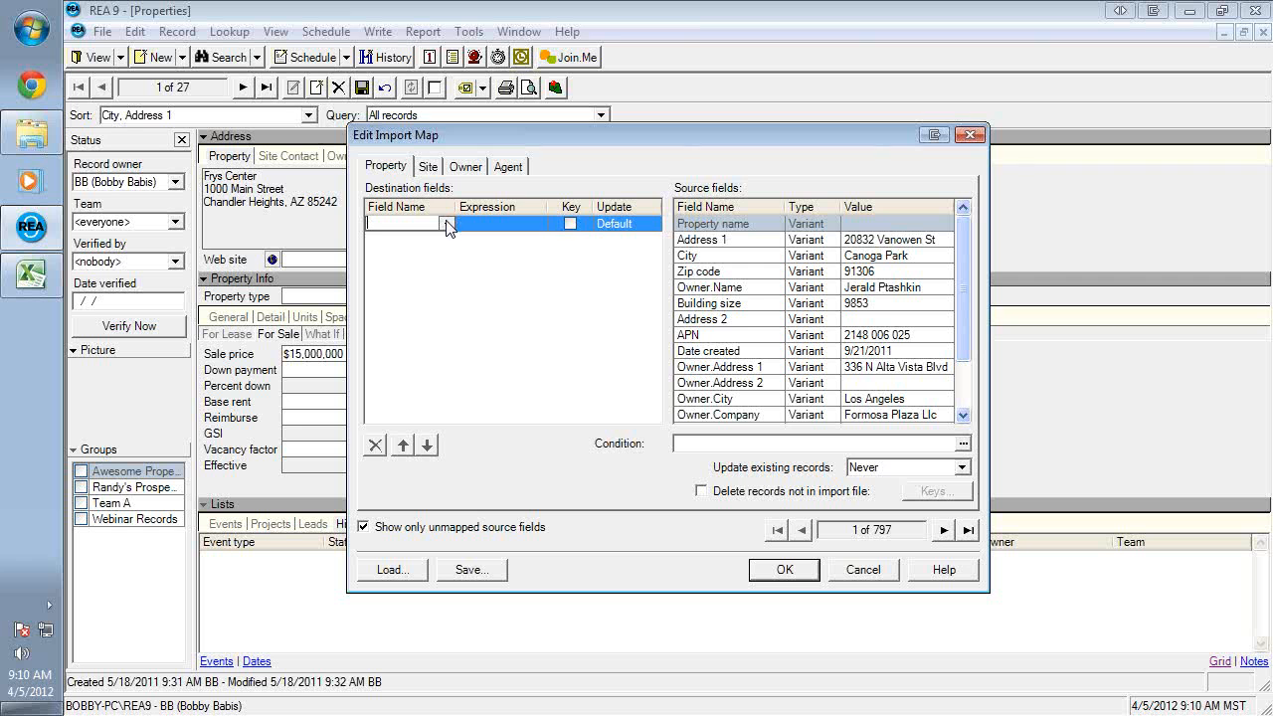
left_click(448, 223)
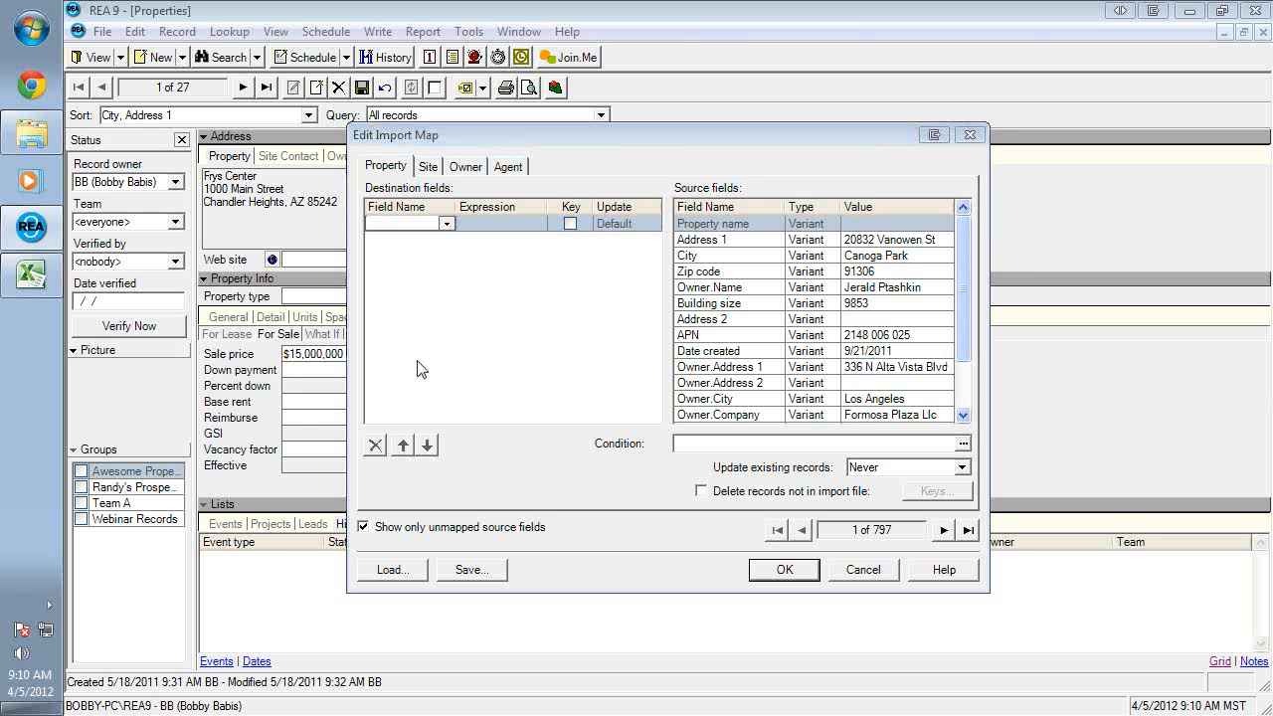
left_click(448, 233)
left_click(446, 223)
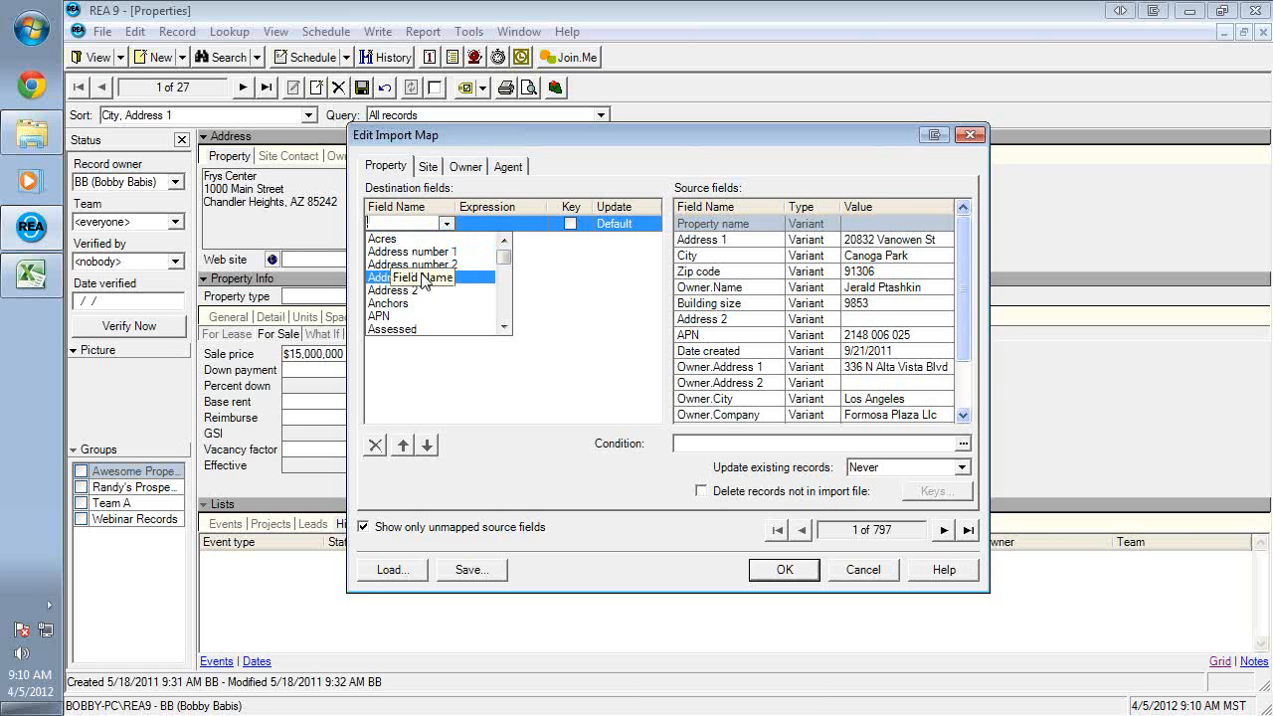
scroll(427, 288, "down", 5)
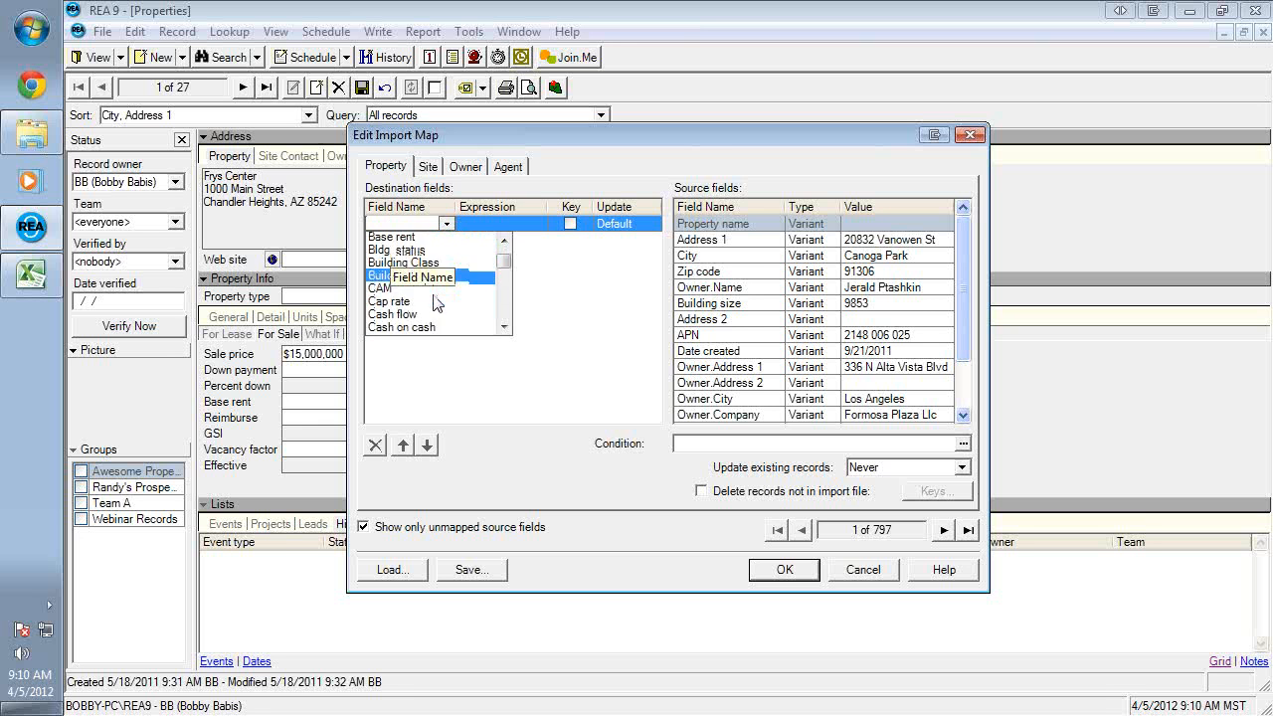
scroll(434, 295, "down", 3)
left_click(478, 168)
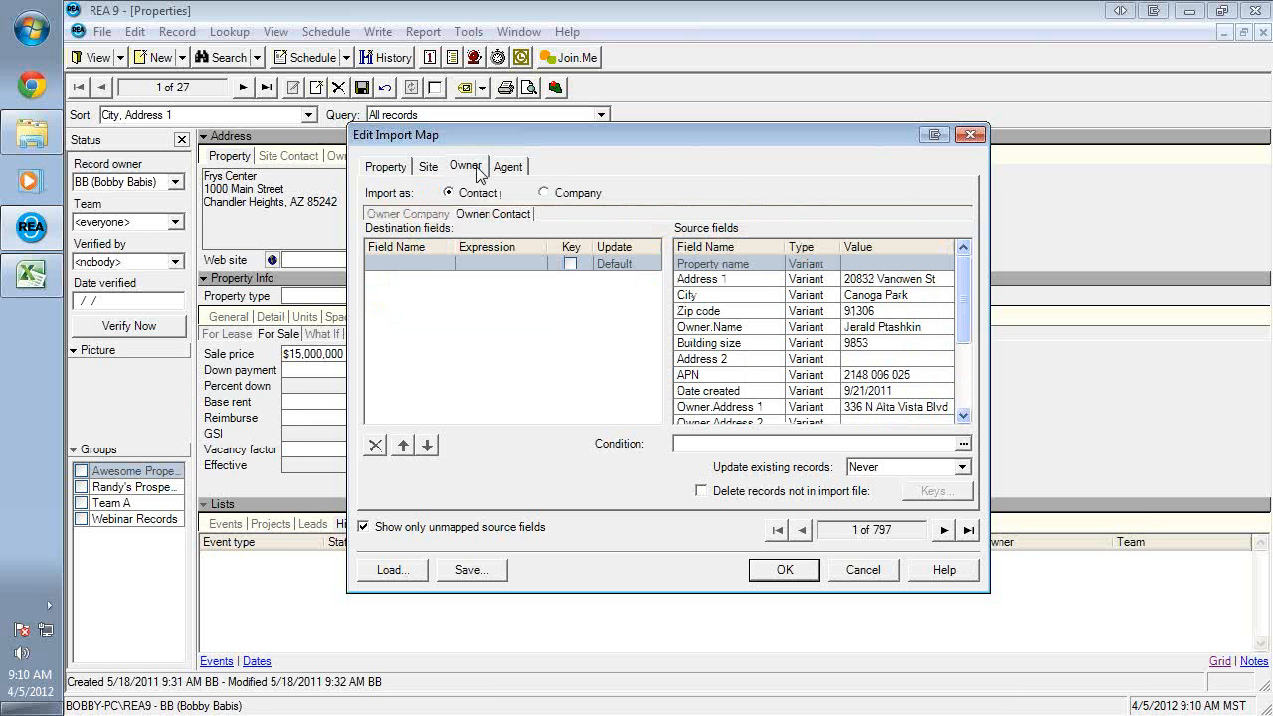
left_click(426, 264)
left_click(444, 264)
scroll(422, 328, "down", 6)
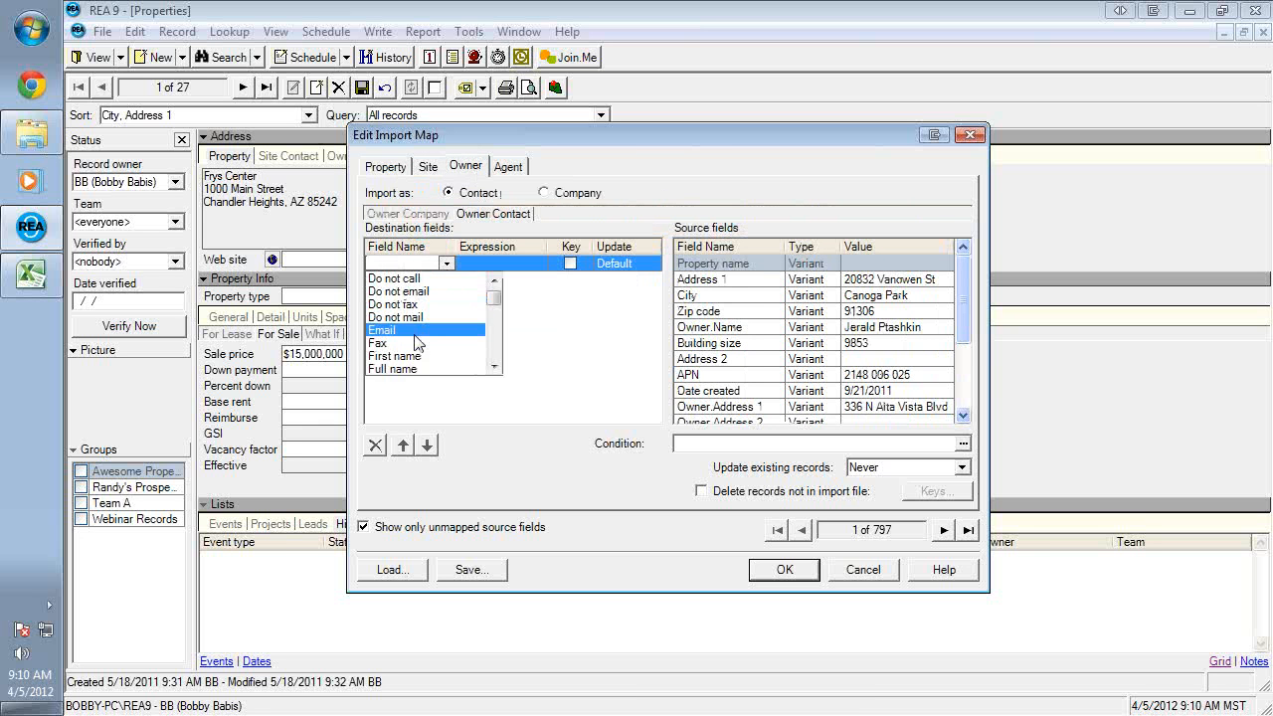
scroll(418, 338, "up", 2)
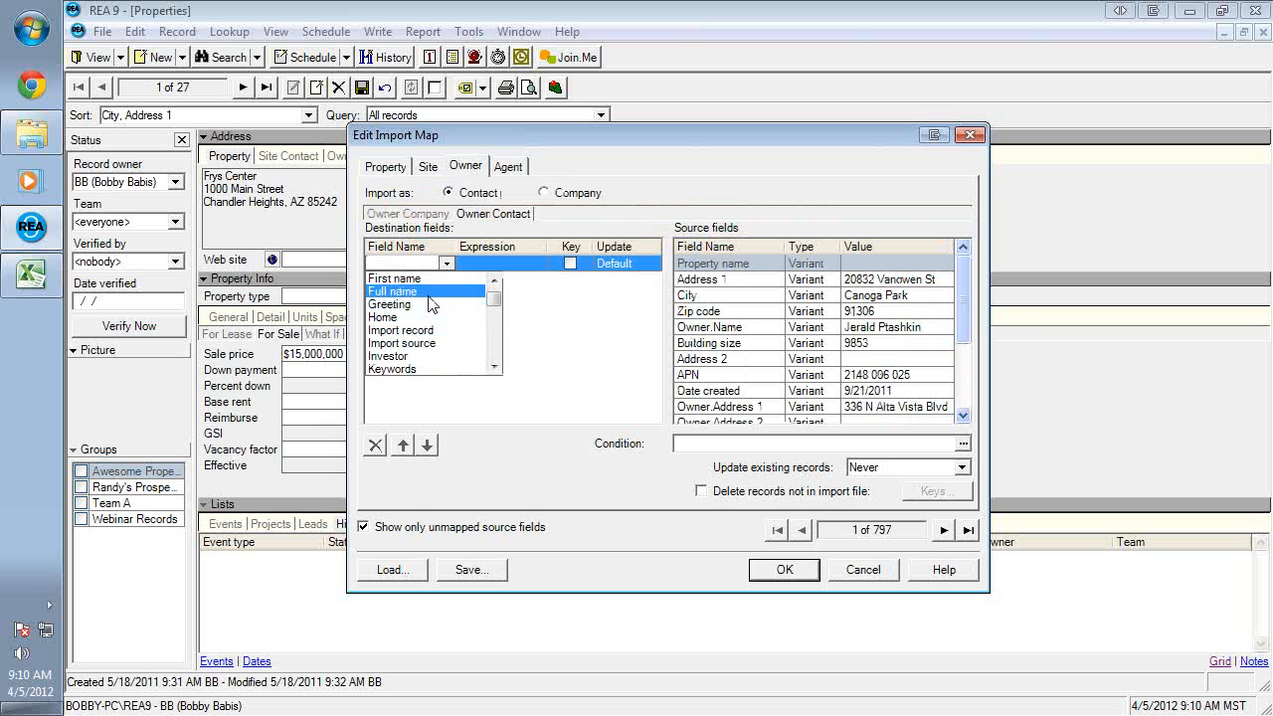
- In the Property mapping, set the first destination field to Property name and map it to the Property name source field
left_click(383, 167)
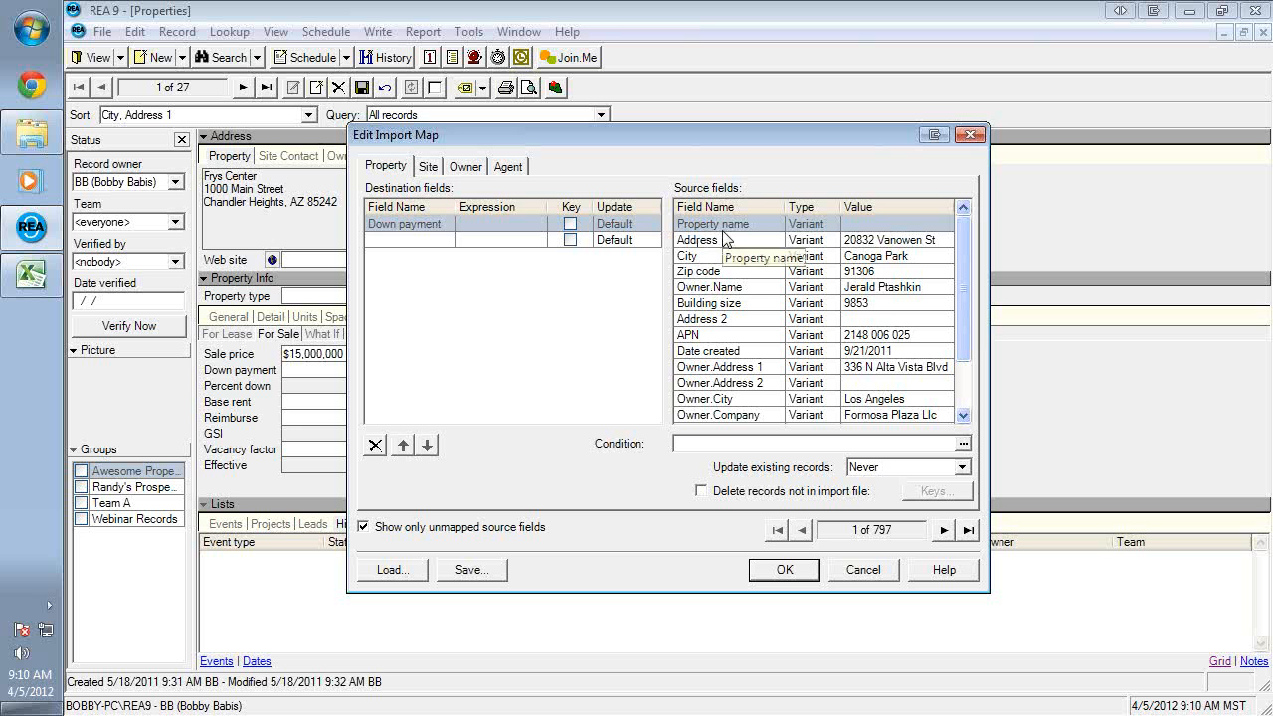
left_click(450, 224)
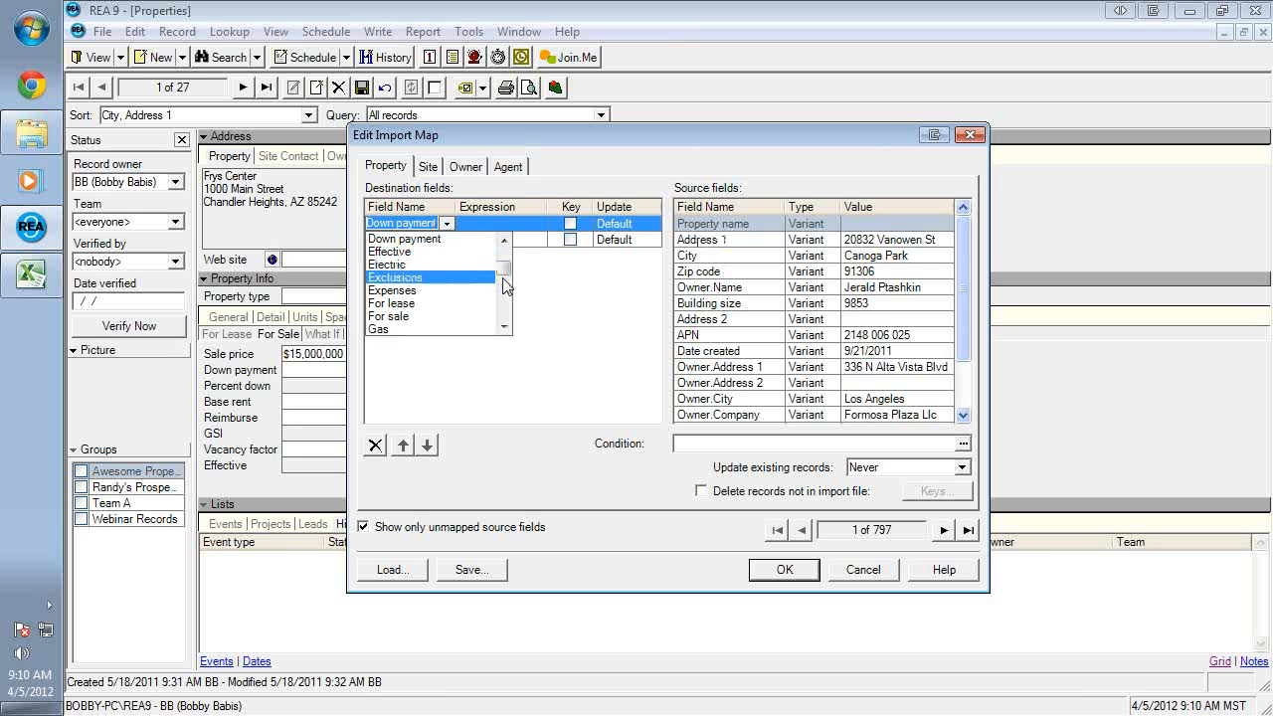
left_click_drag(504, 269, 504, 308)
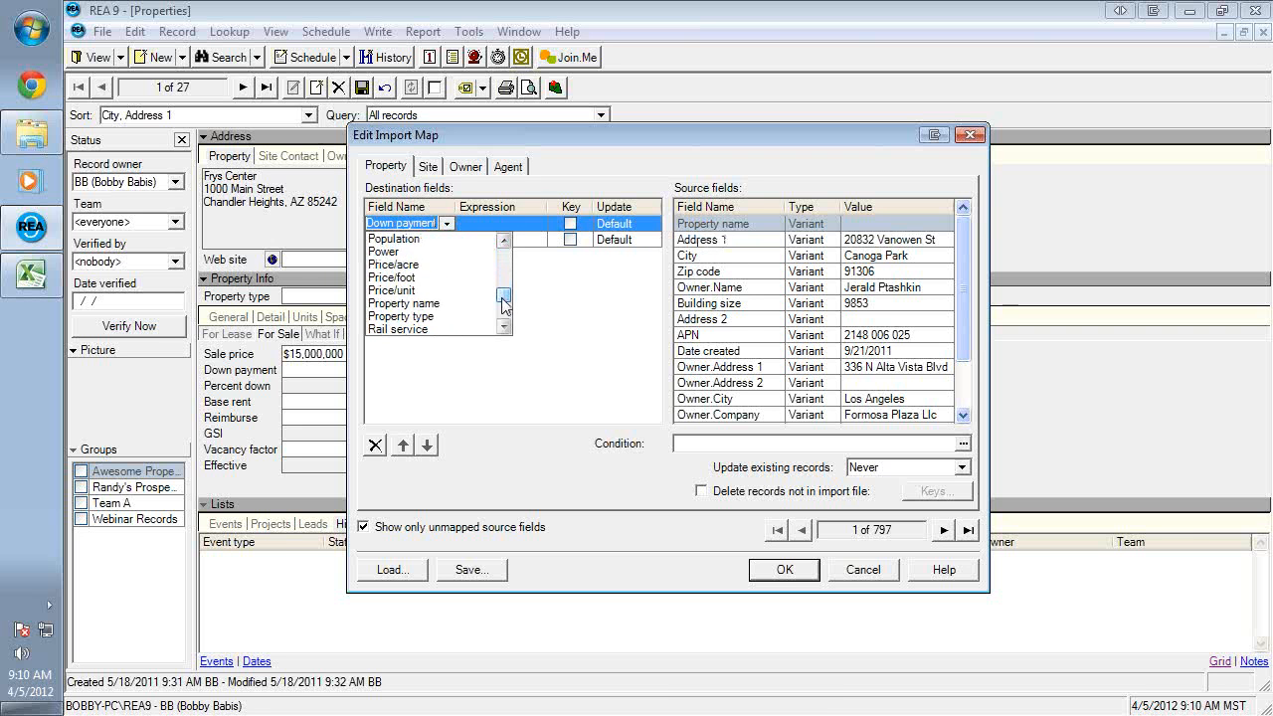
left_click(419, 308)
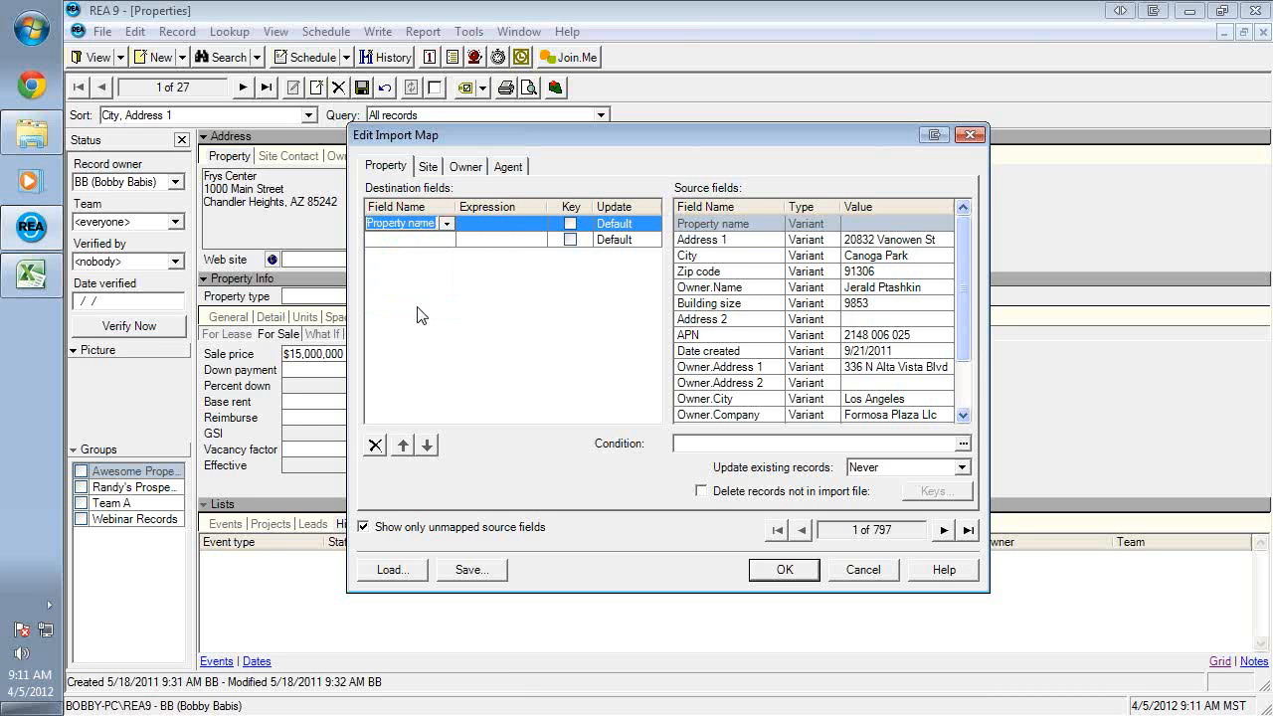
left_click(731, 227)
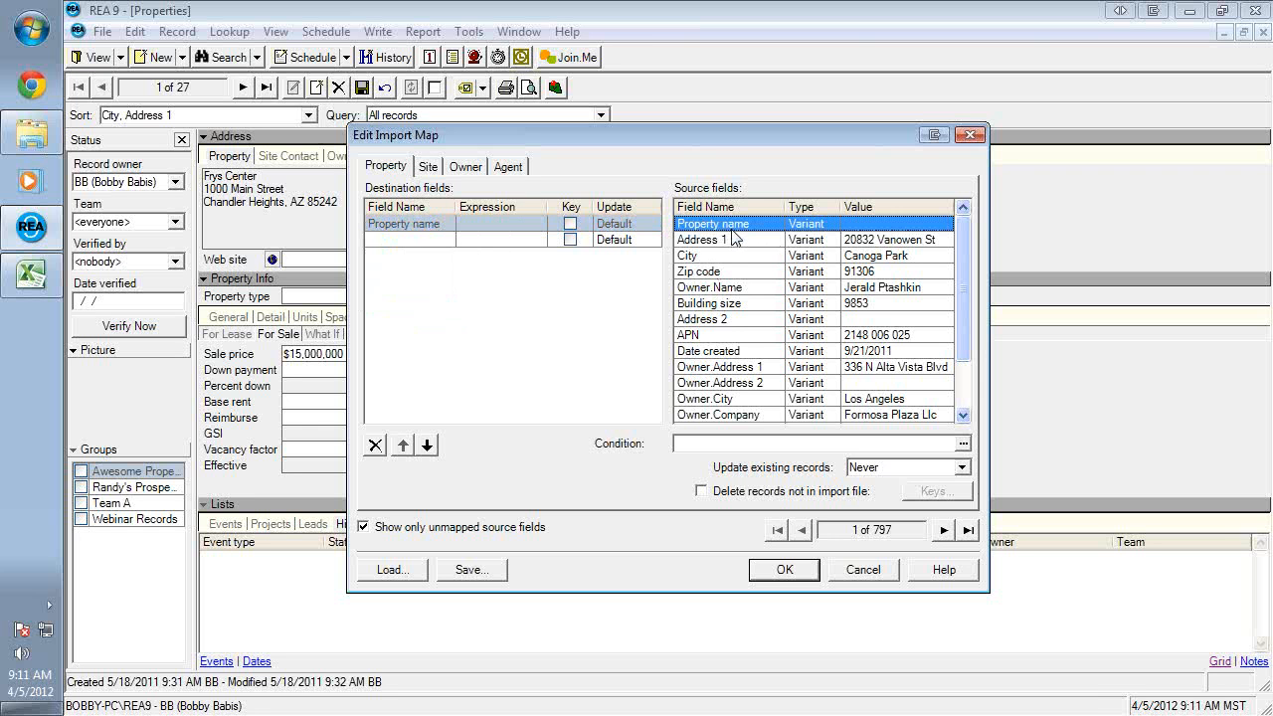
left_click(500, 231)
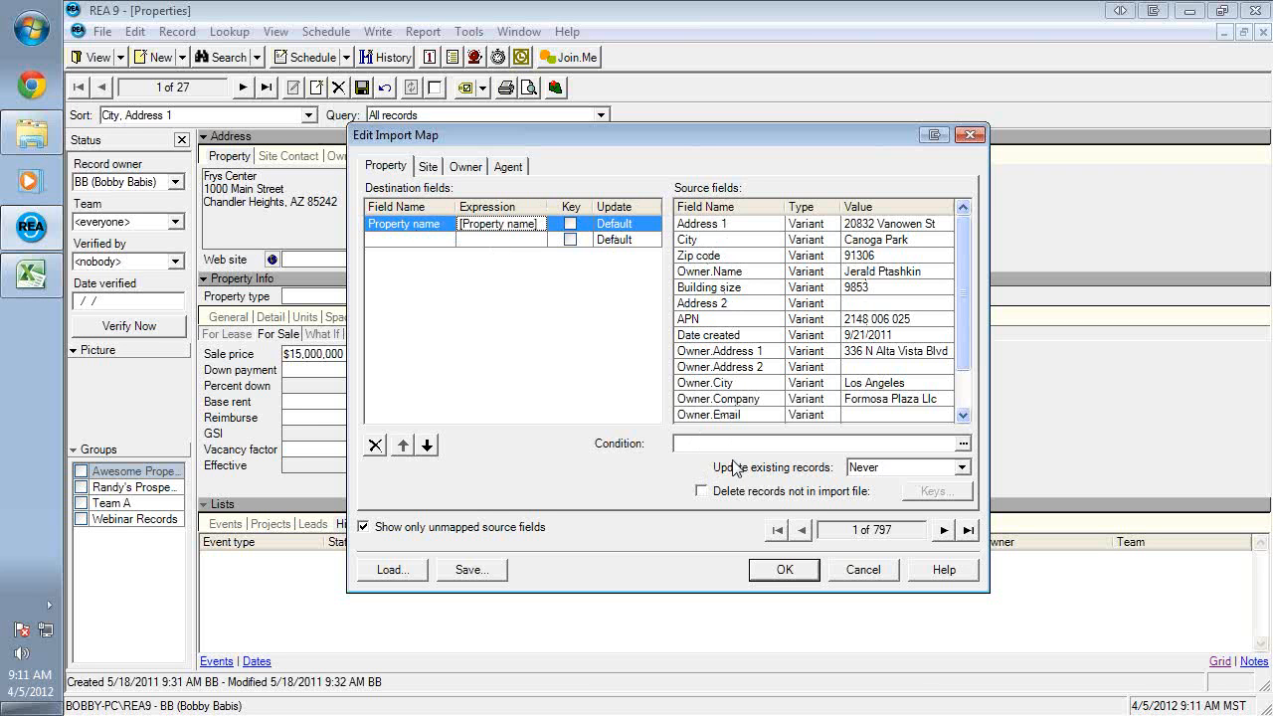
- Add Price/unit as a second property destination field and select the Address 1 source field
left_click(422, 240)
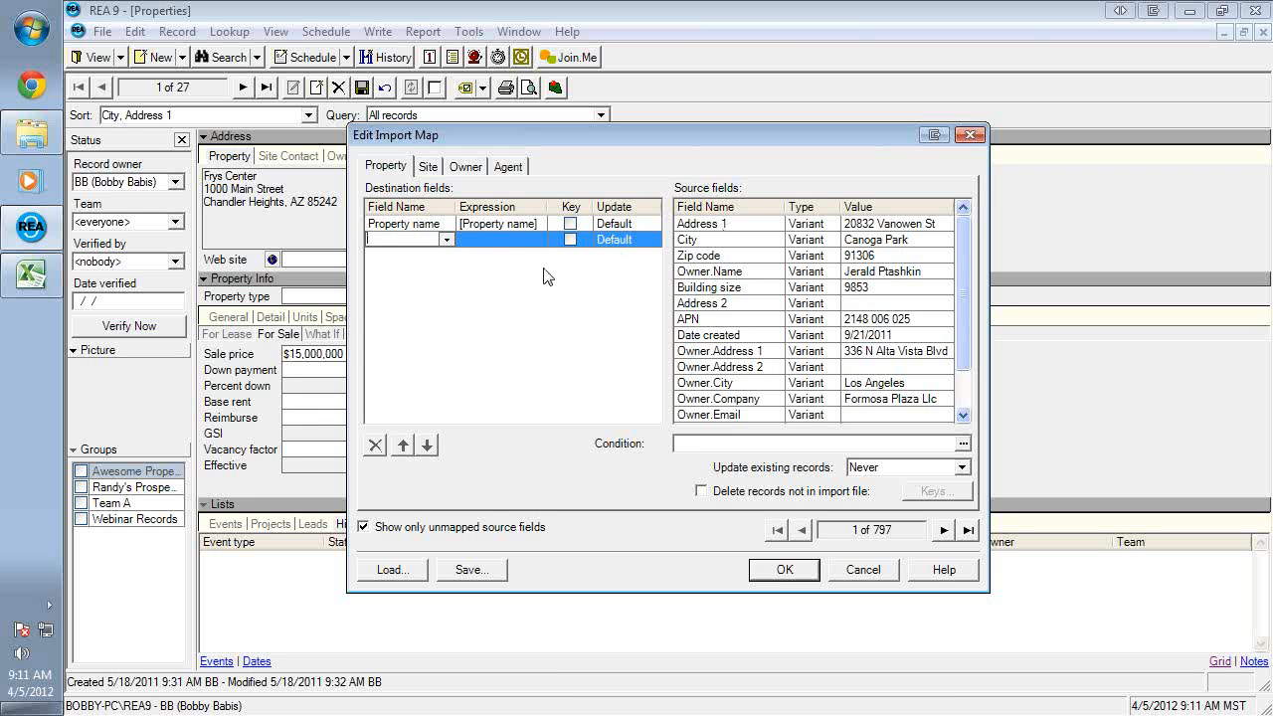
left_click(445, 240)
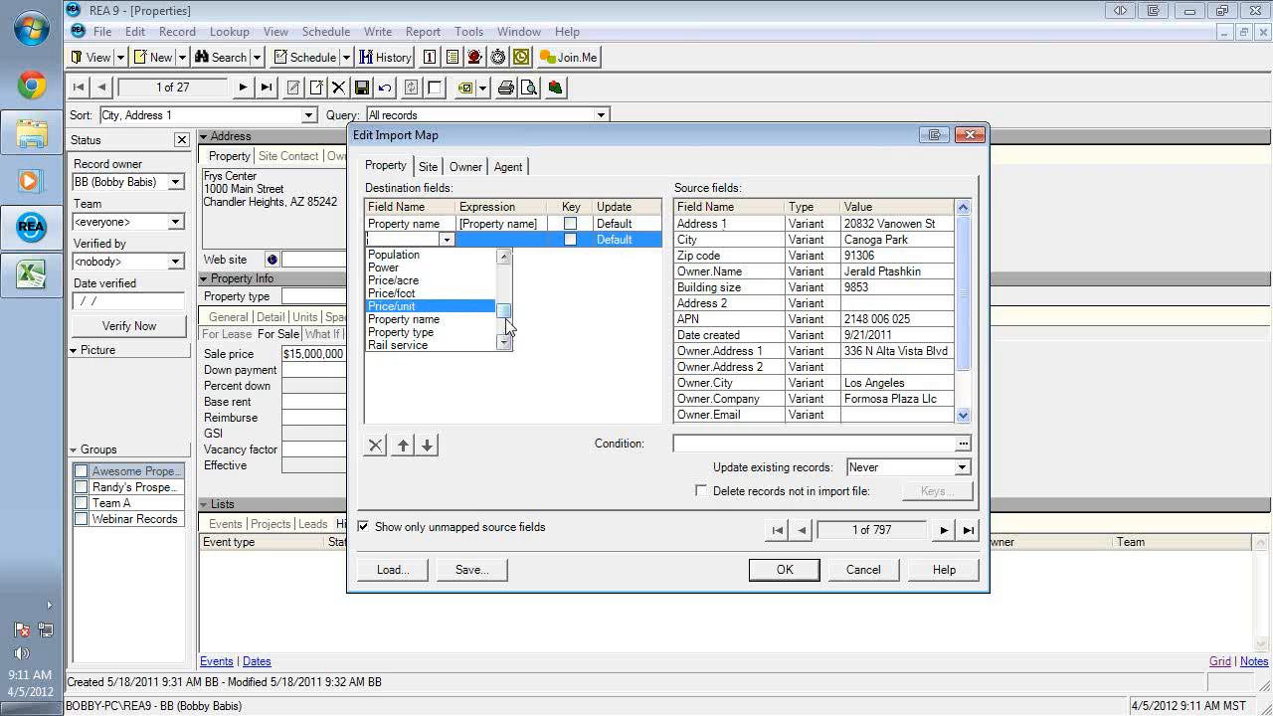
left_click_drag(505, 320, 503, 282)
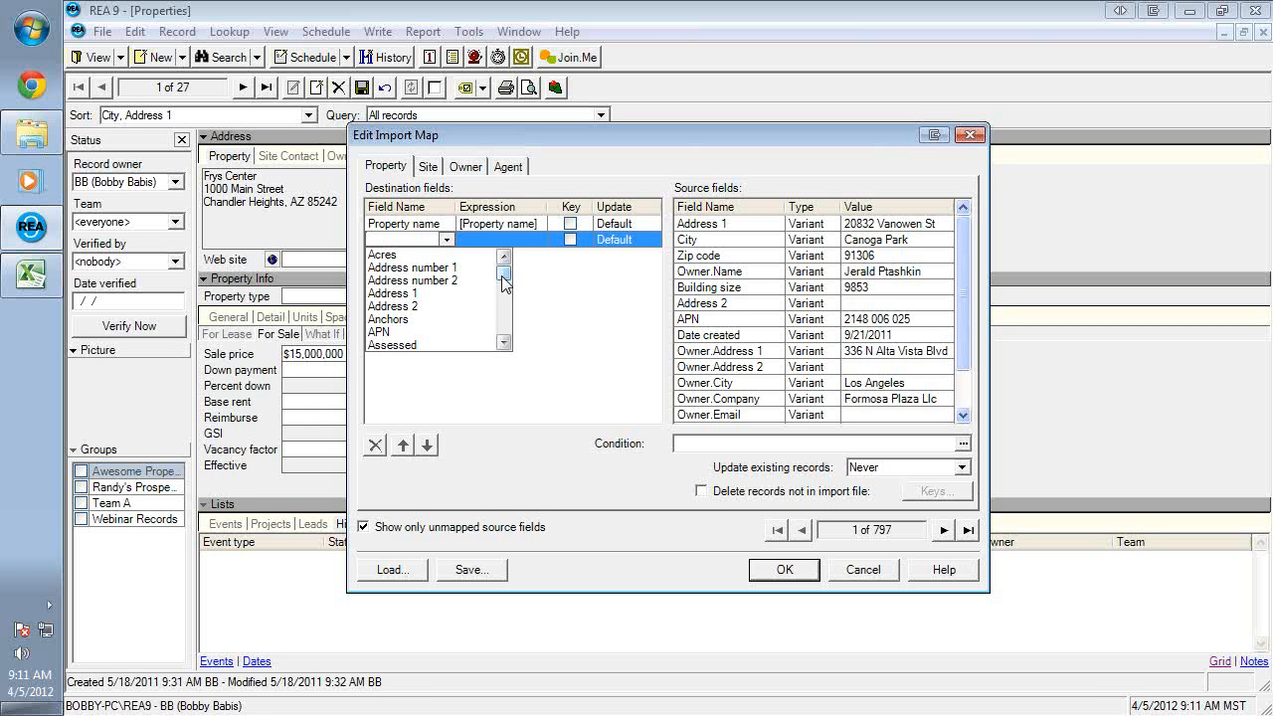
left_click(845, 240)
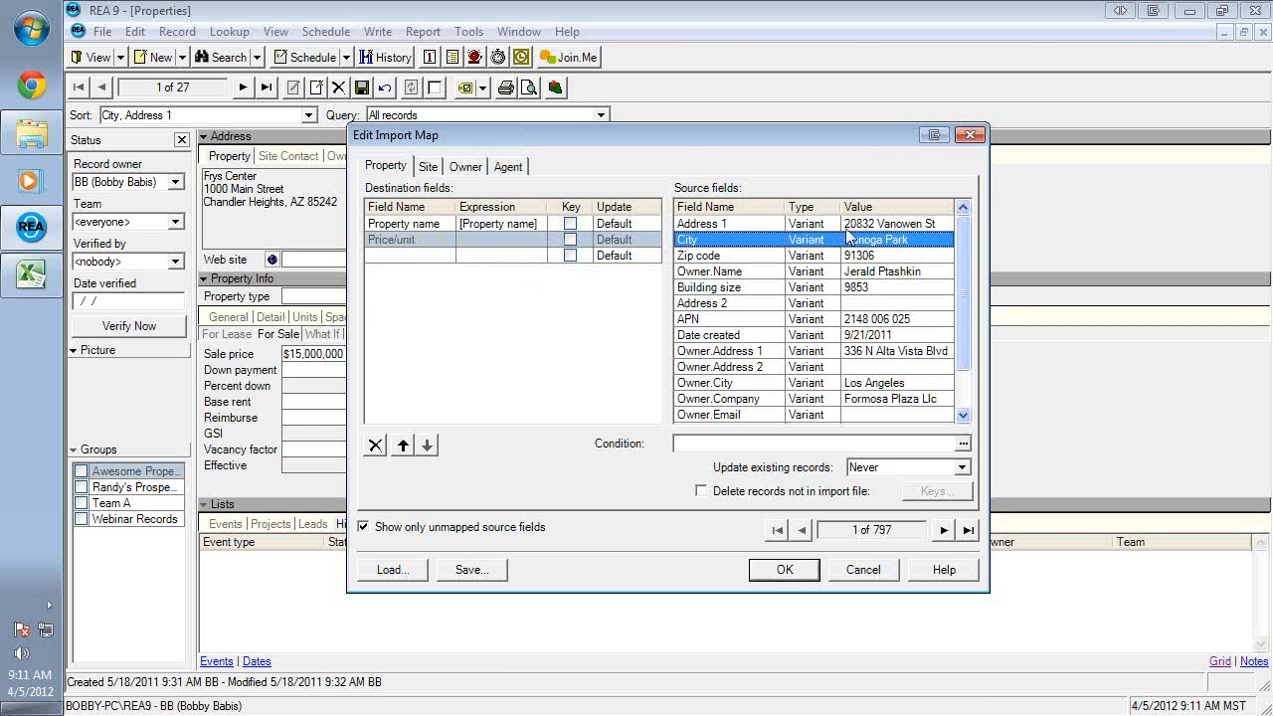
left_click(851, 225)
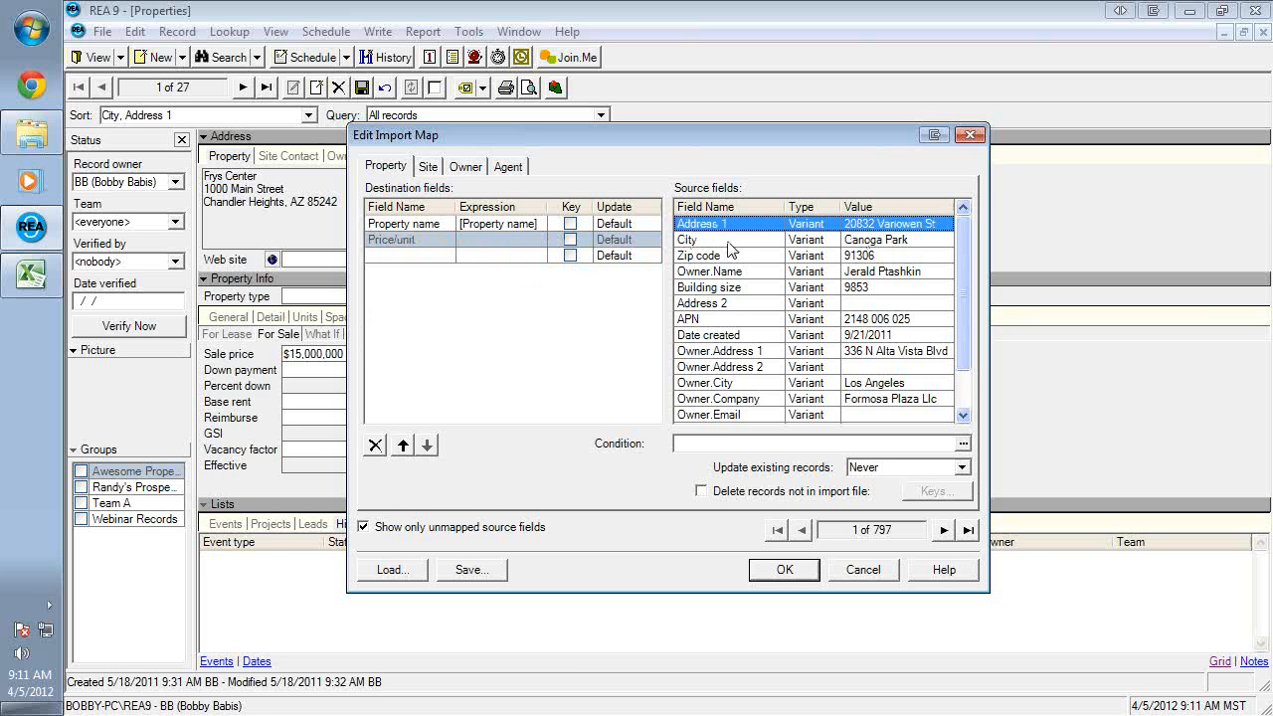
- Preview the source field values of the following records, up to record 7 of the import file
left_click(943, 529)
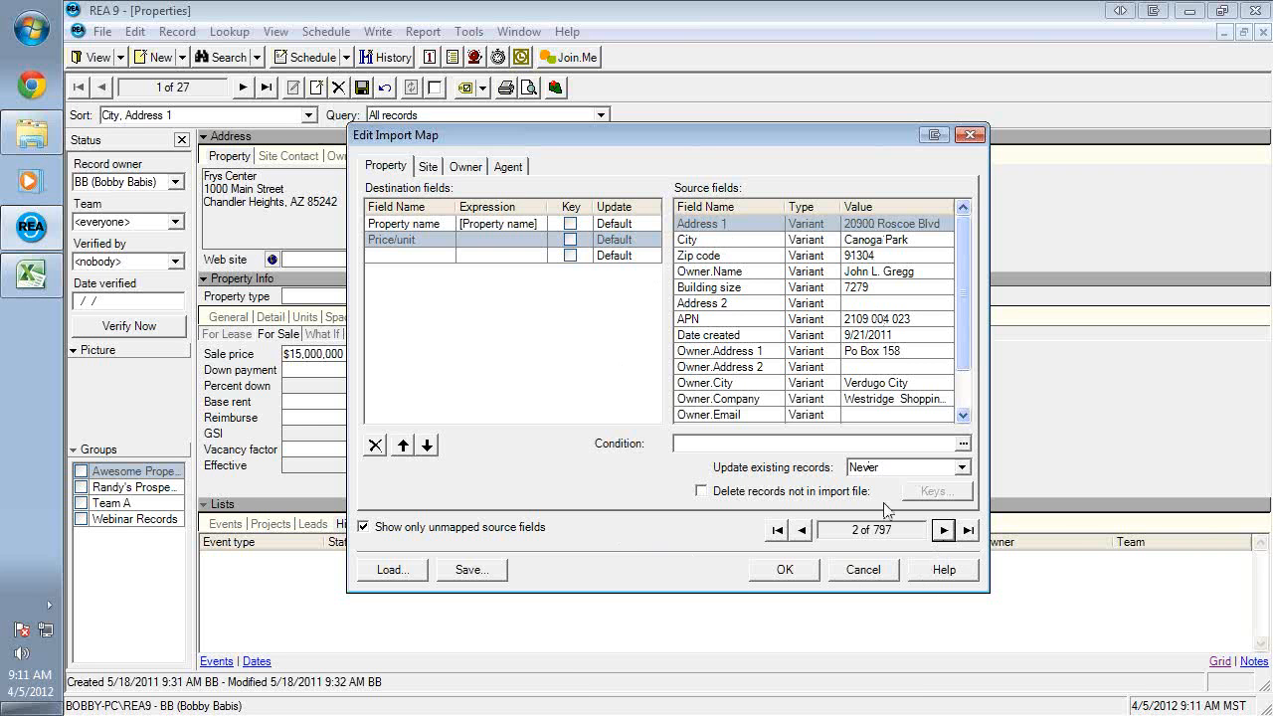
left_click(942, 529)
left_click(942, 530)
left_click(942, 530)
left_click(942, 530)
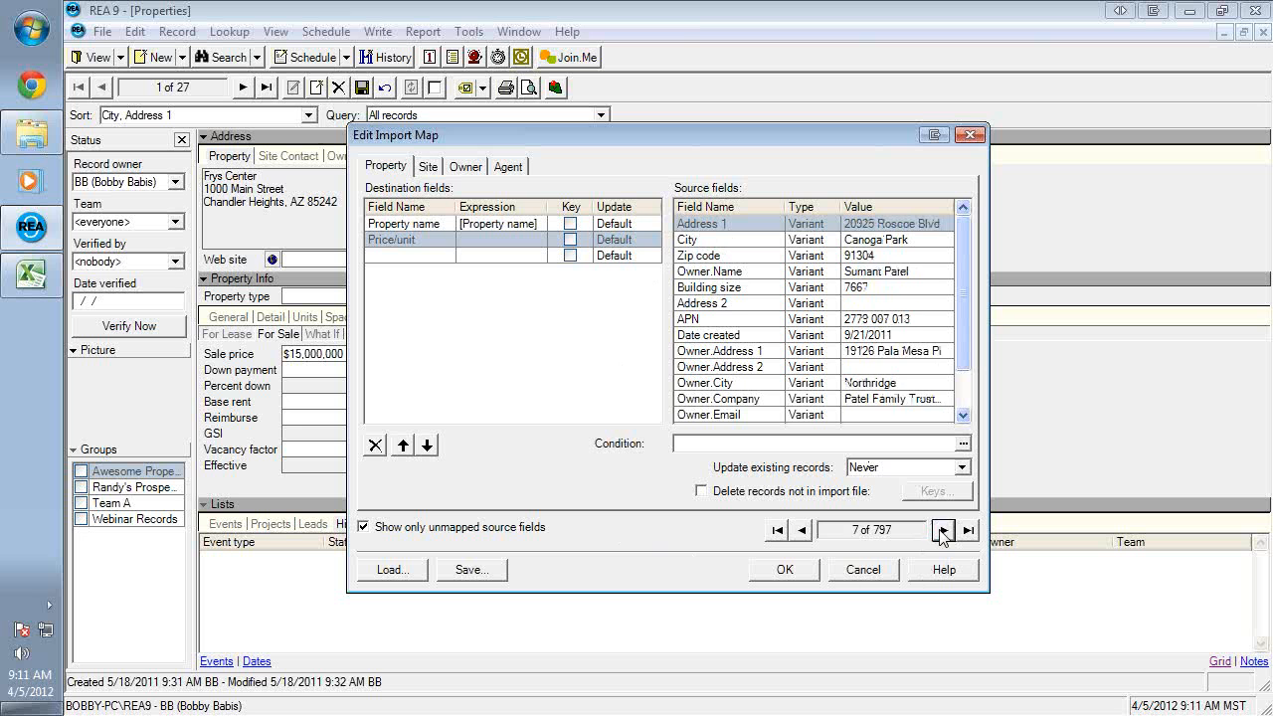
- Preview the source field values of the following records, up to record 37 of the import file
left_click(941, 530)
left_click(941, 530)
triple_click(942, 530)
double_click(942, 530)
triple_click(942, 530)
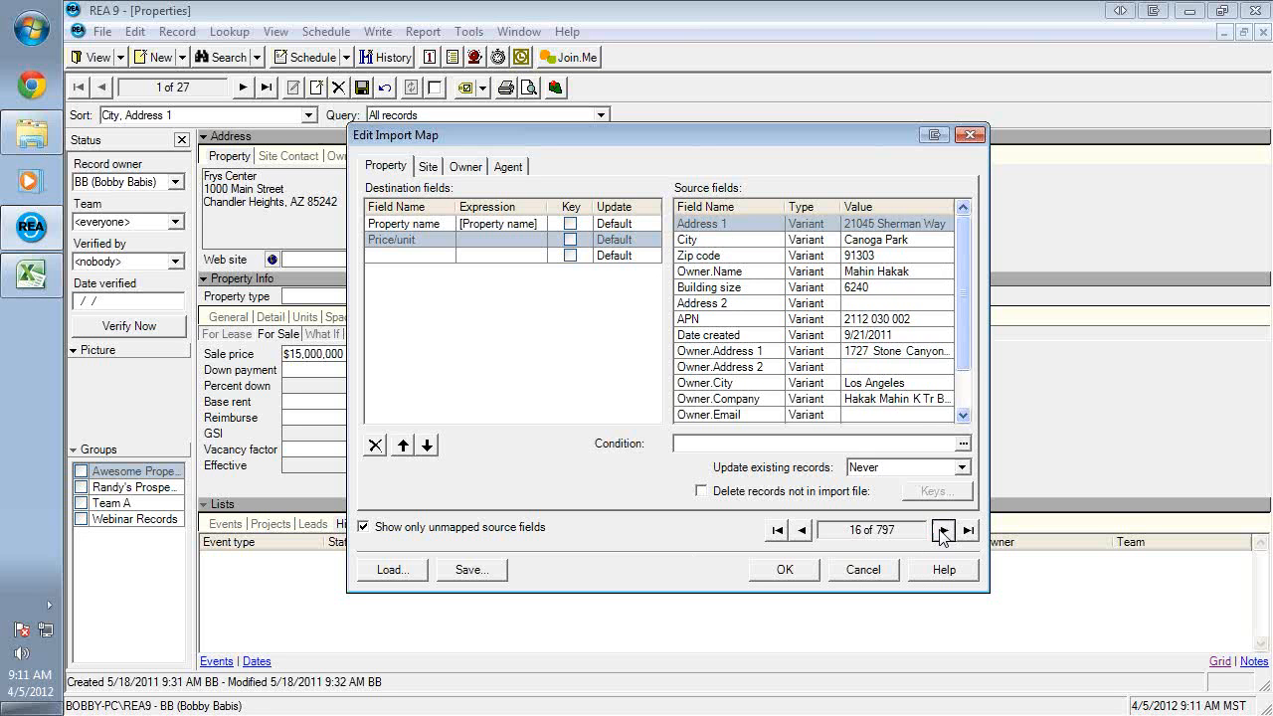
triple_click(942, 530)
triple_click(941, 530)
double_click(942, 530)
triple_click(941, 530)
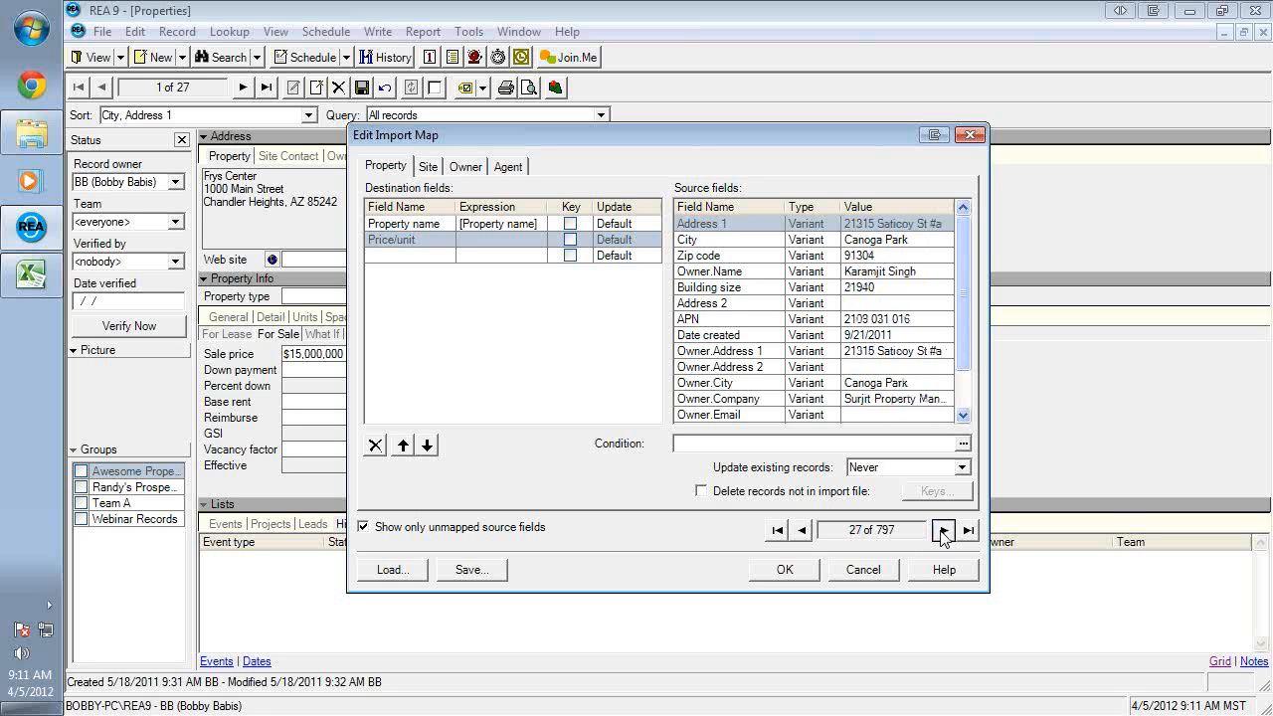
double_click(942, 529)
double_click(942, 530)
double_click(942, 530)
double_click(941, 530)
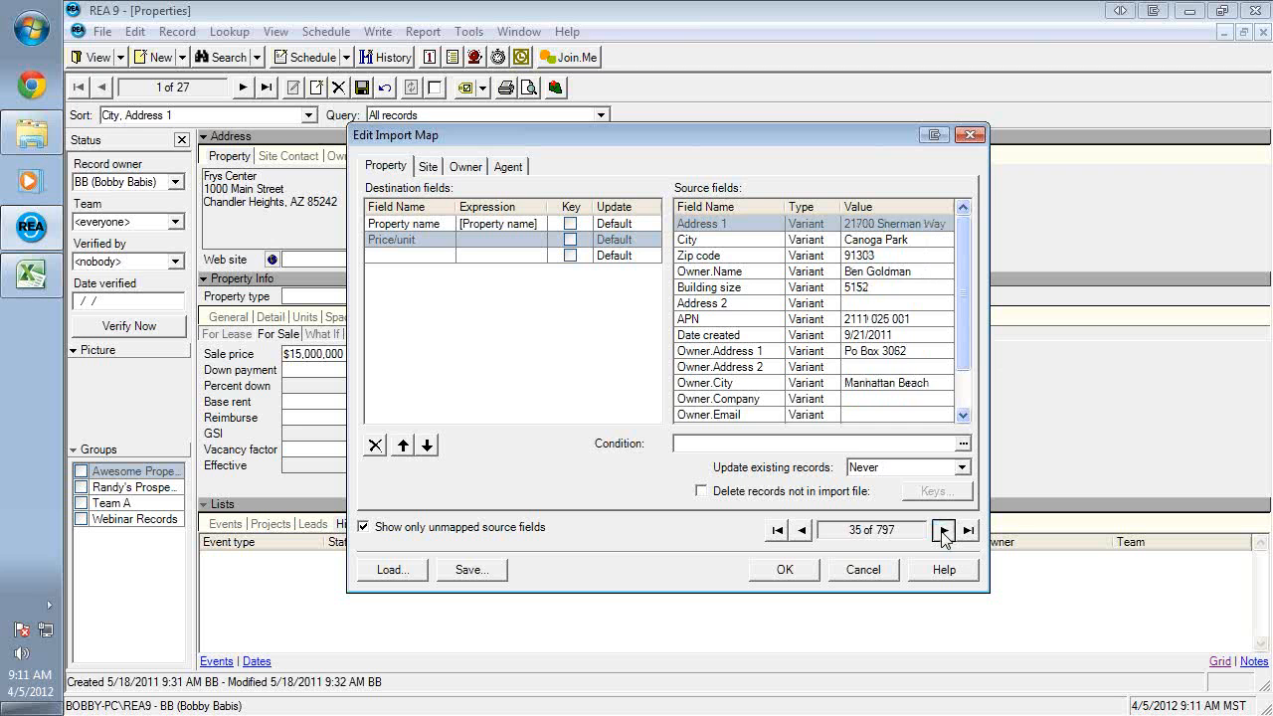
double_click(942, 530)
- Change the second property destination field to Address 1 and map it to the Address 1 source field
left_click(443, 243)
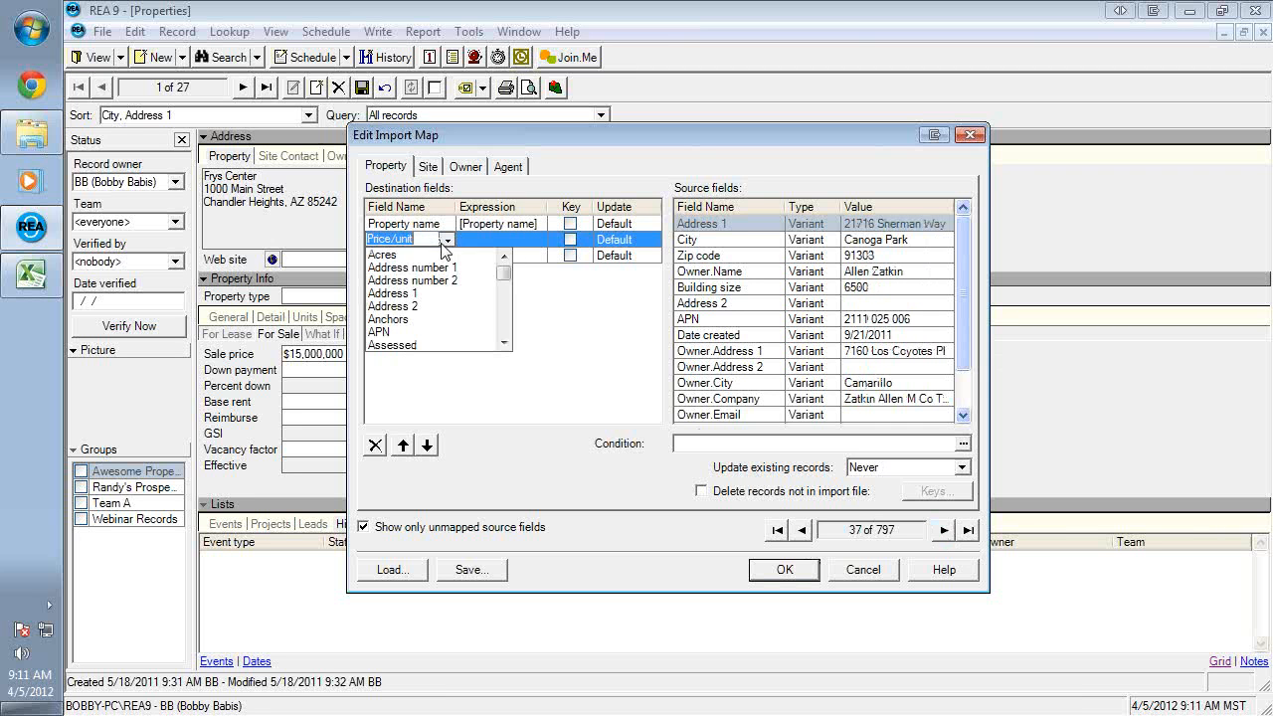
left_click(452, 295)
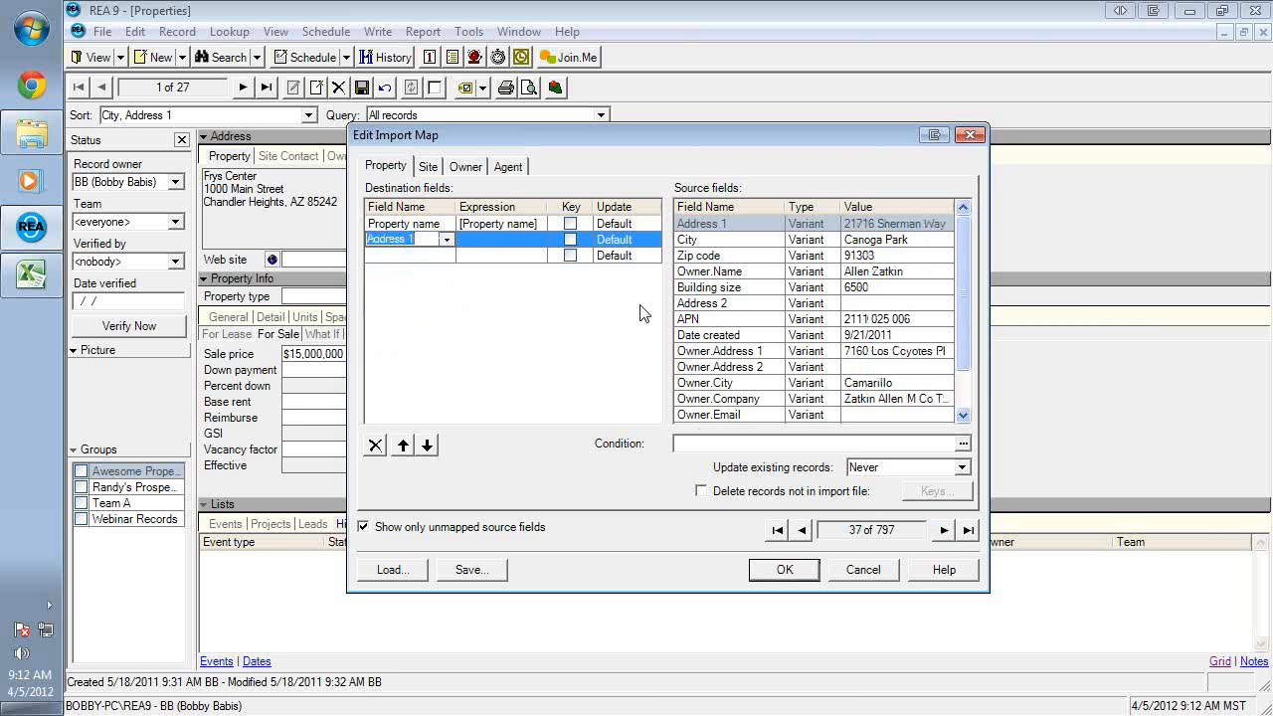
left_click(789, 225)
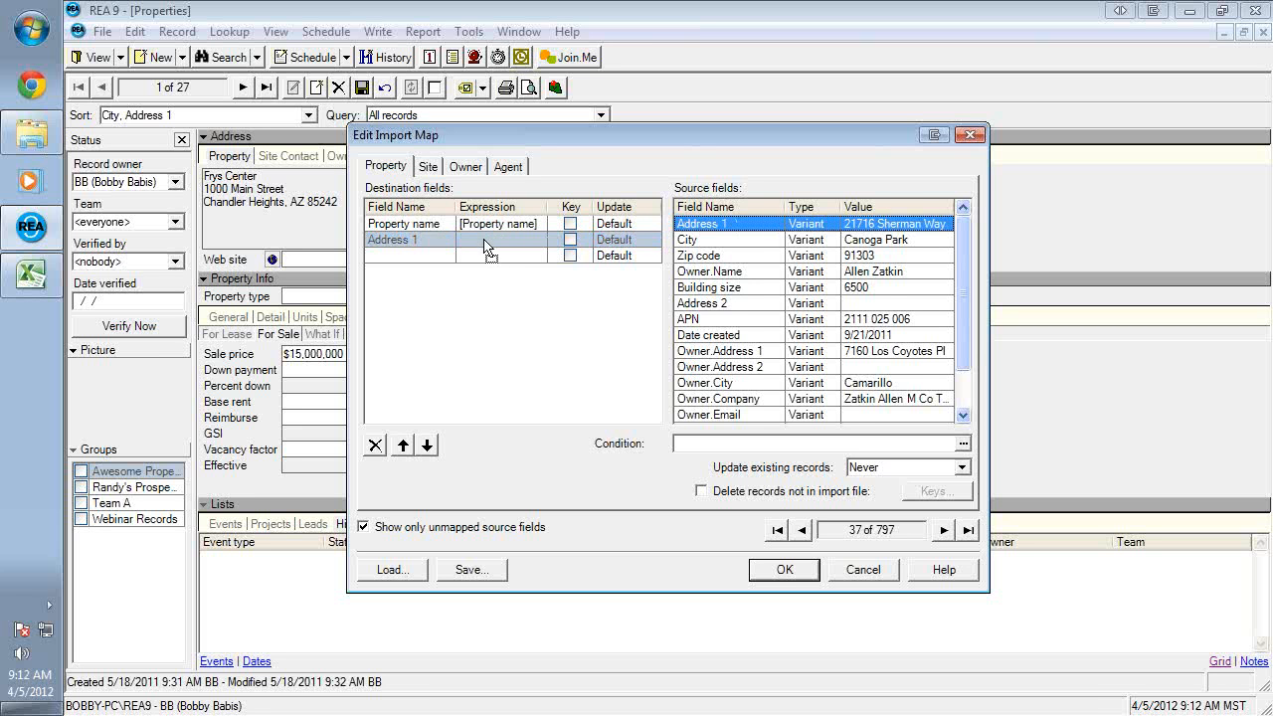
left_click(485, 246)
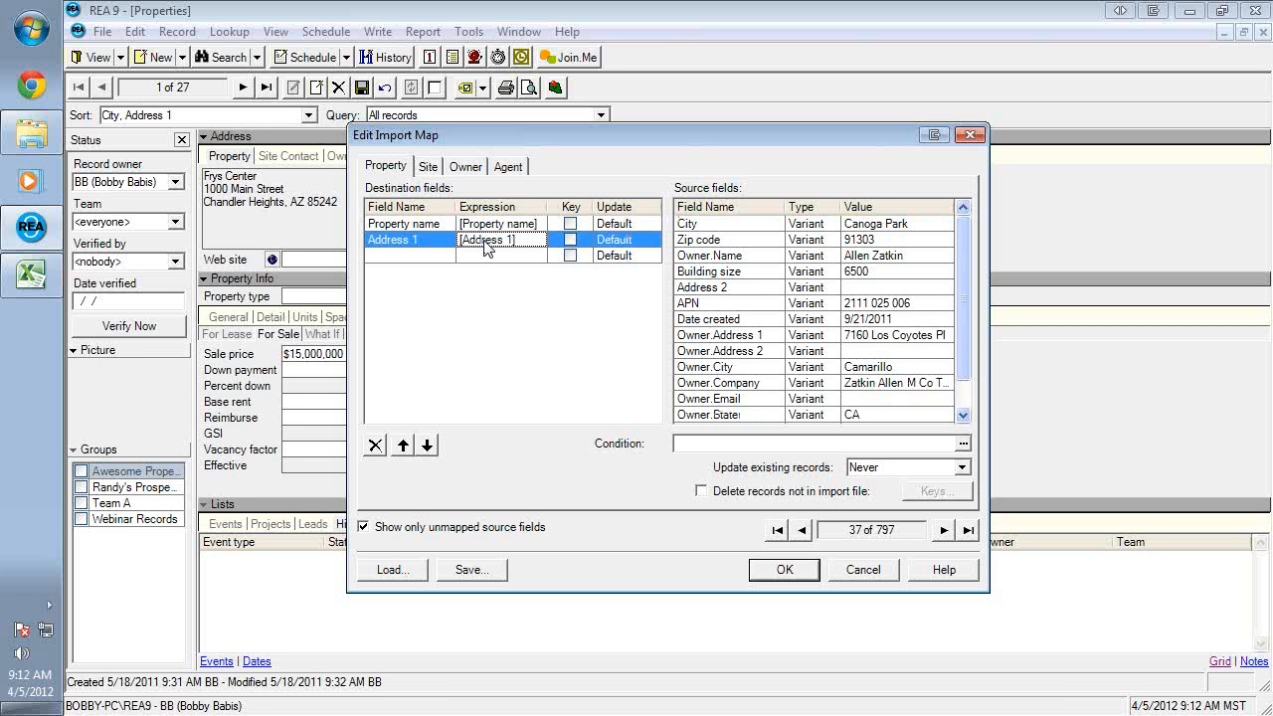
- Add Address number 1 as the third property destination field and browse the other available destination fields
left_click(402, 259)
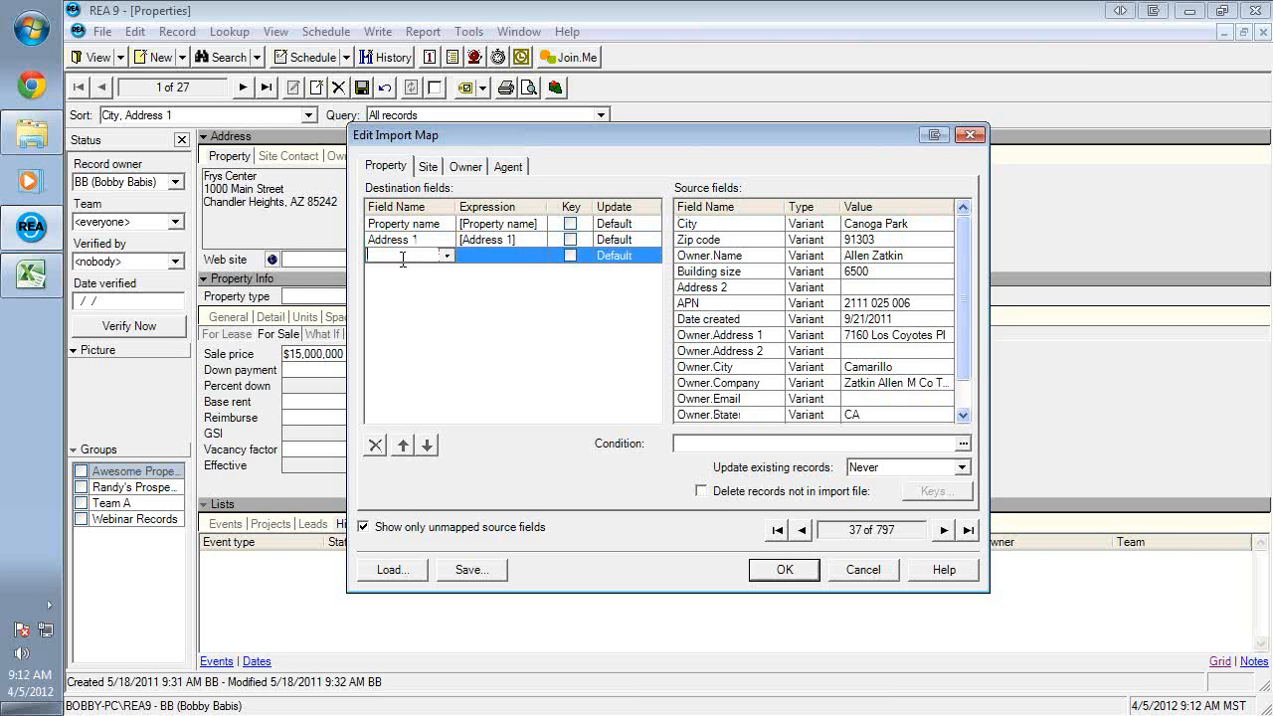
left_click(447, 256)
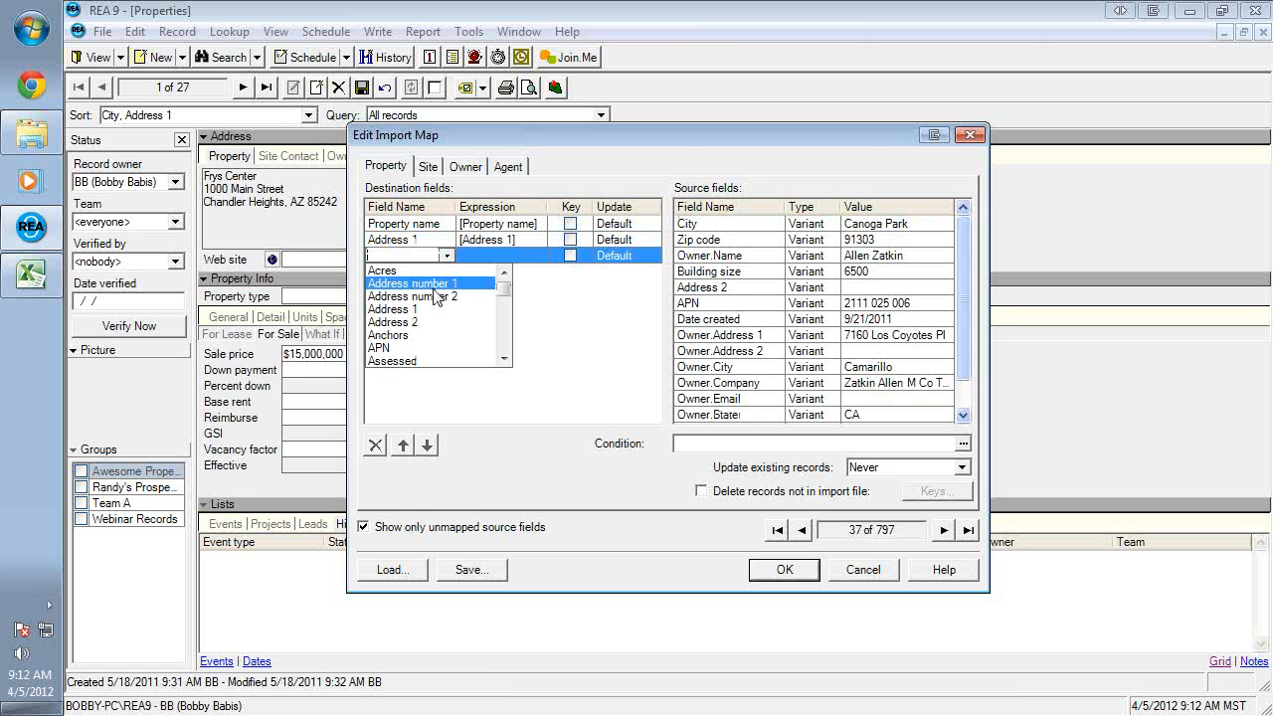
left_click(495, 288)
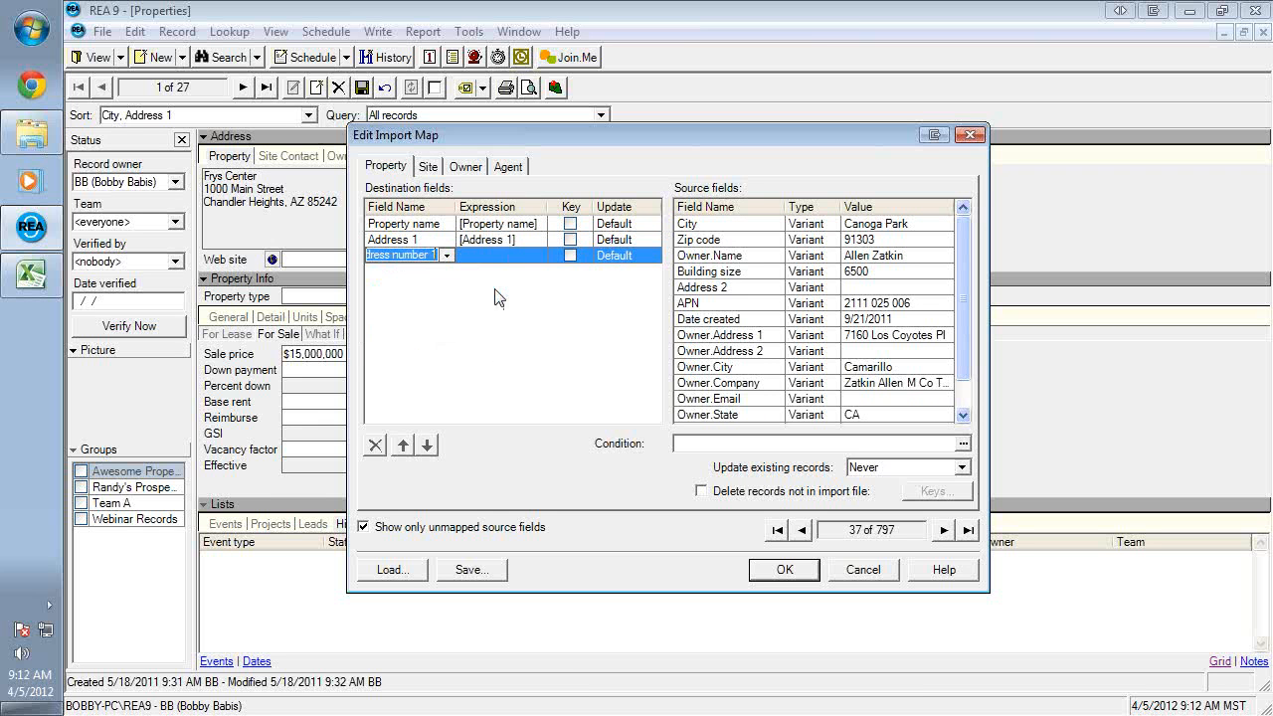
left_click(447, 256)
left_click_drag(503, 278, 504, 312)
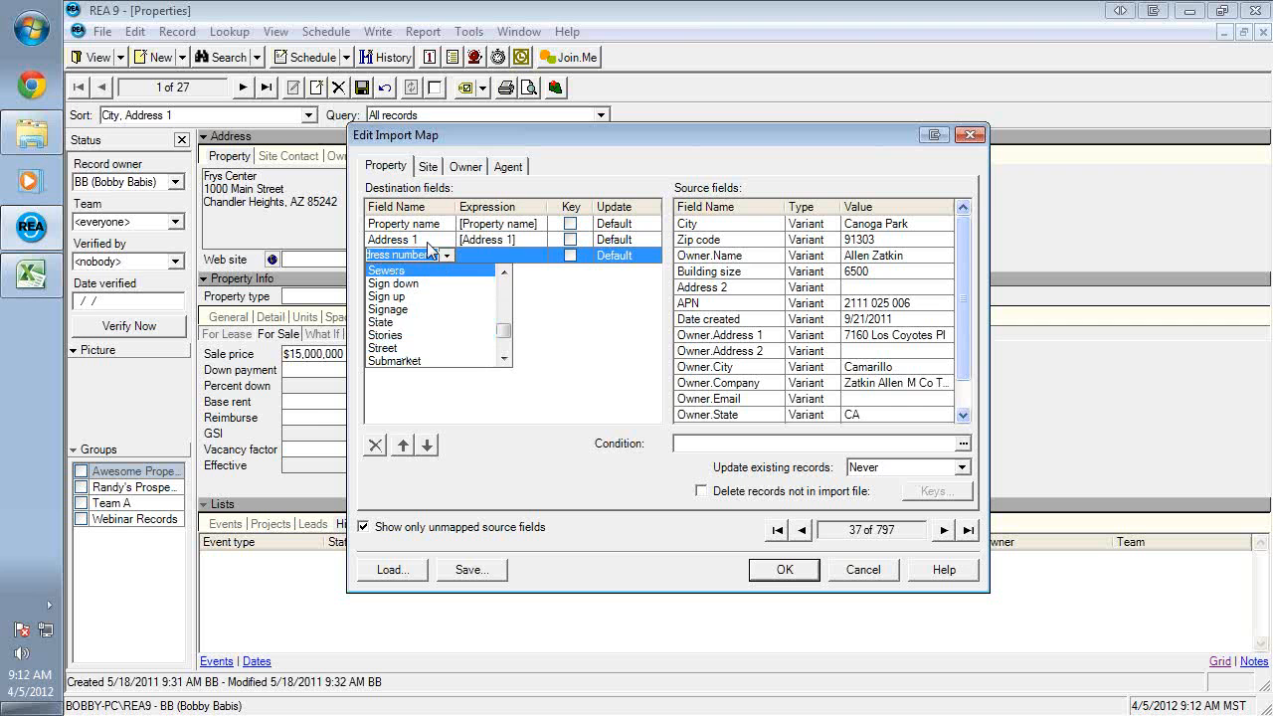
left_click(524, 238)
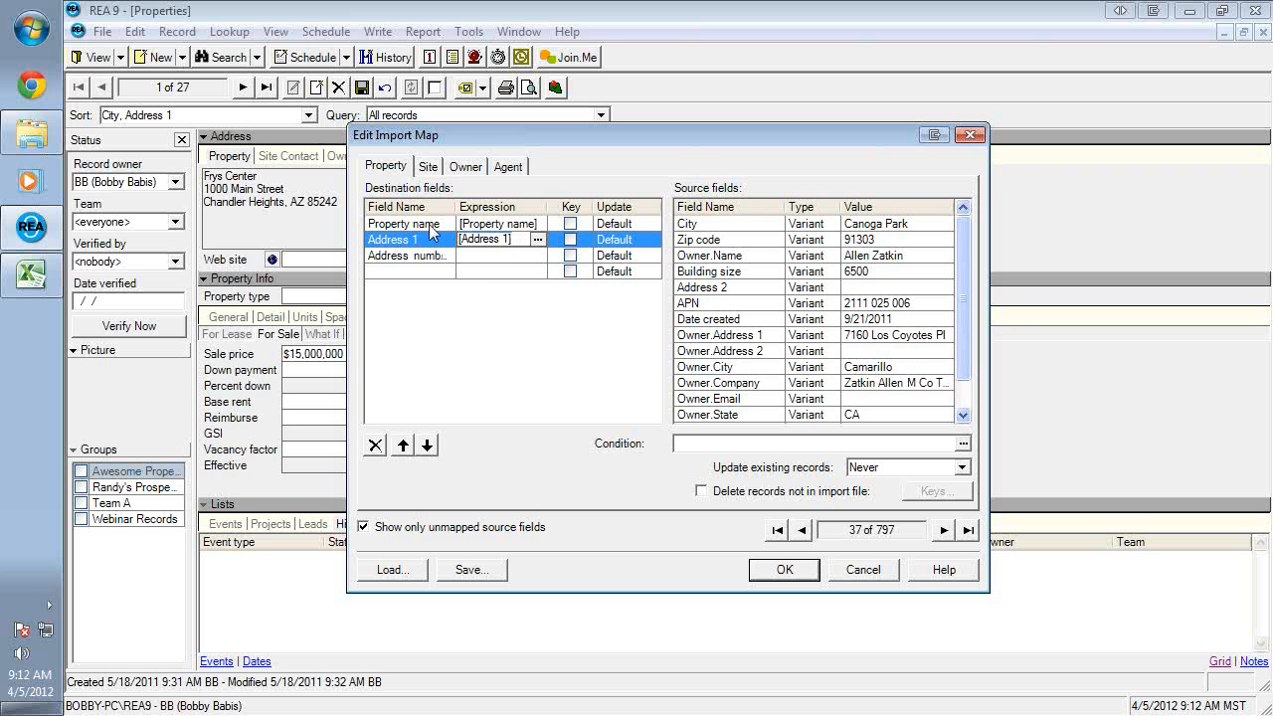
- Set the third property destination field to City and map it to the City source field
left_click(448, 257)
scroll(504, 326, "down", 5)
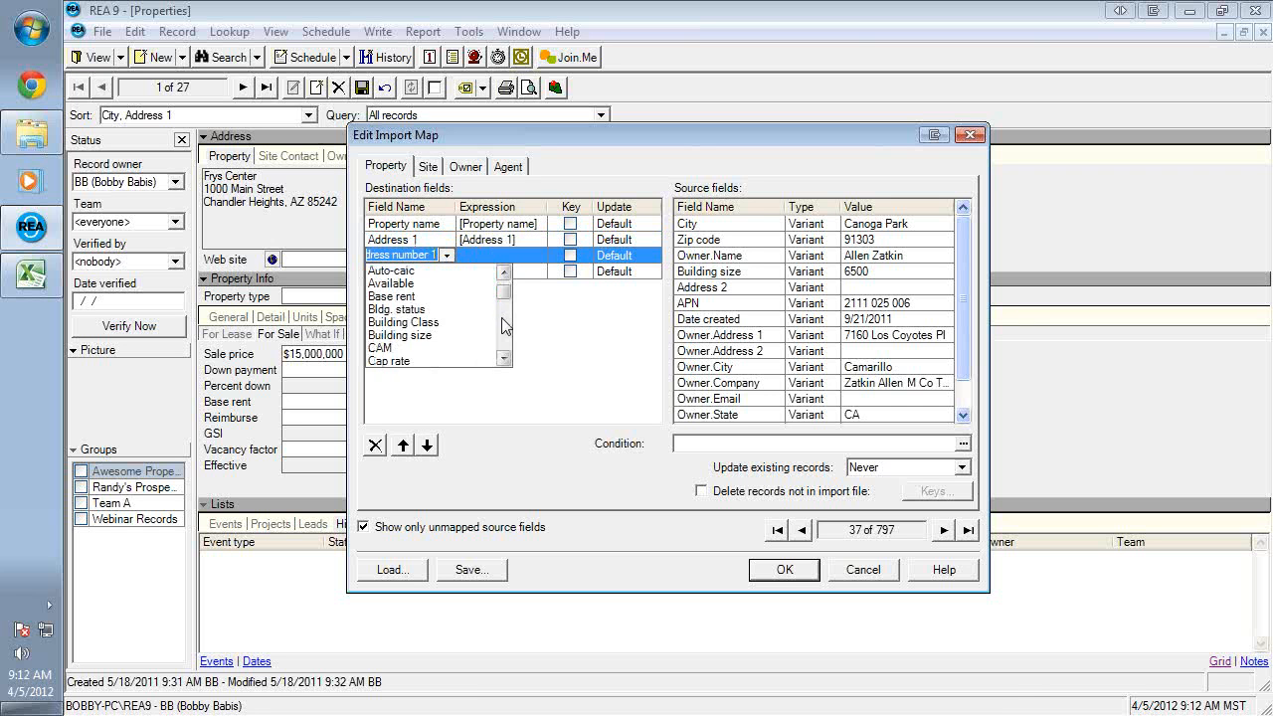
left_click(430, 320)
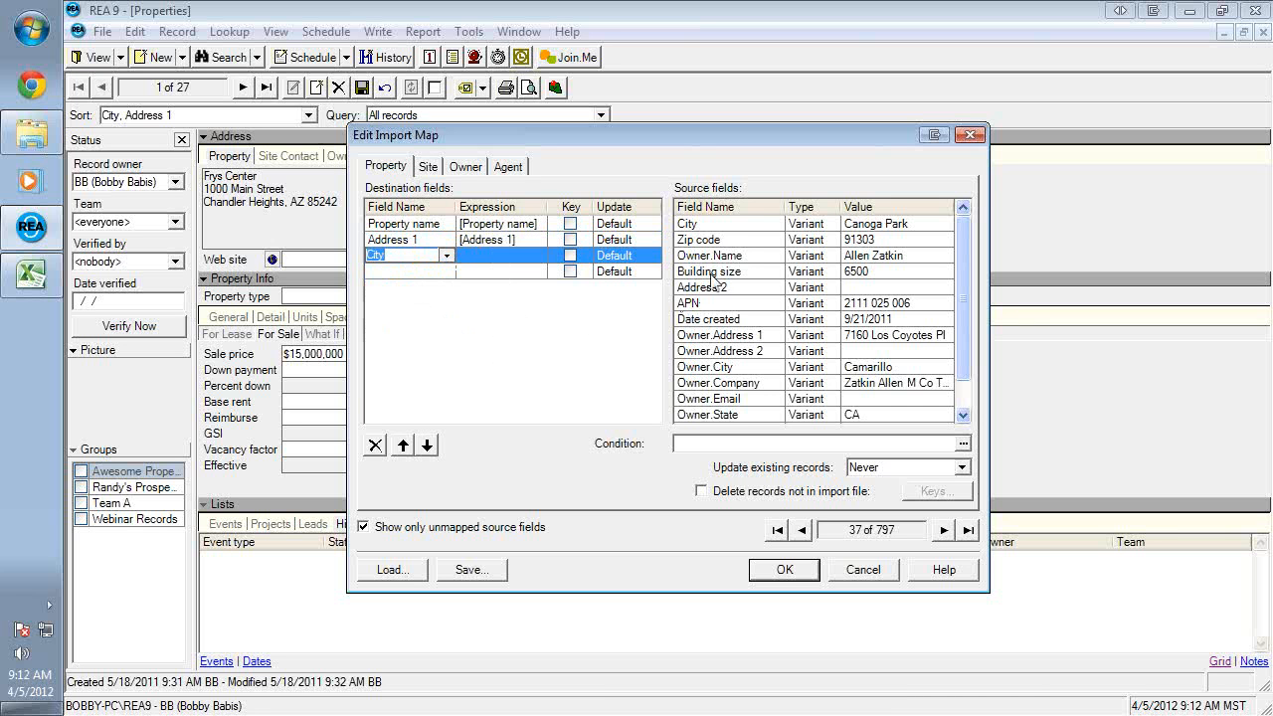
left_click_drag(716, 227, 484, 269)
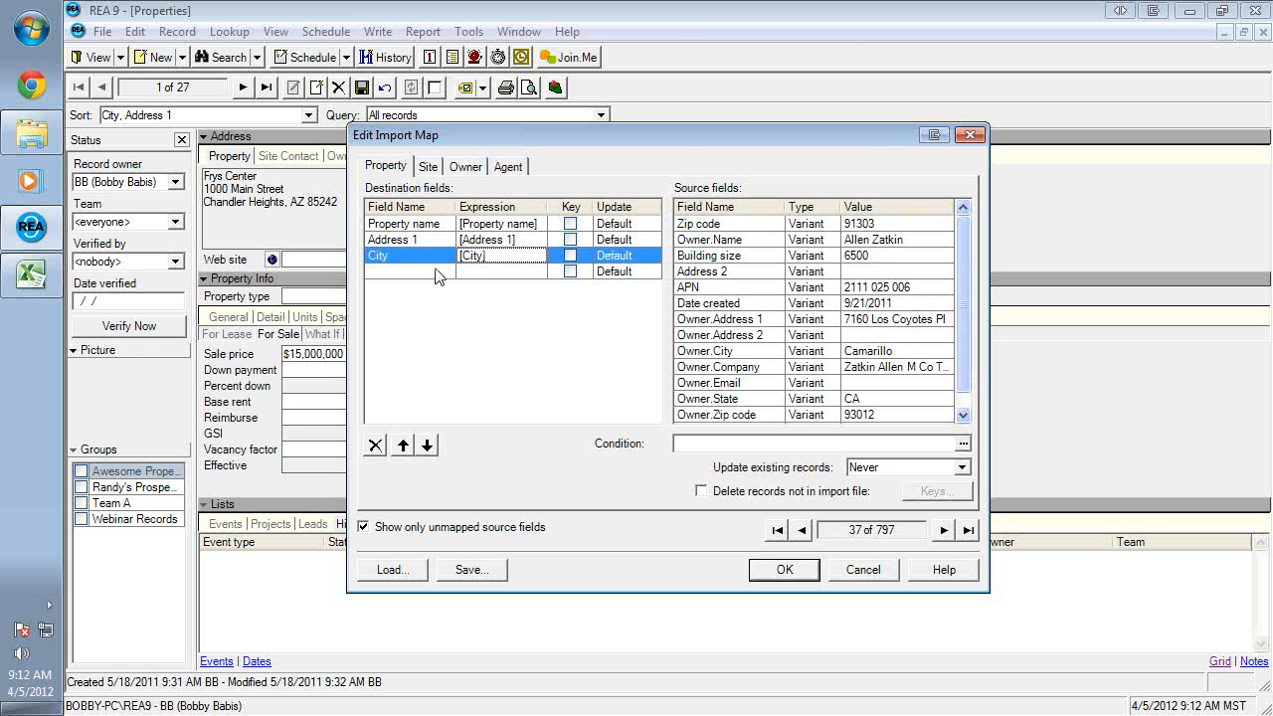
- Add Zip code as the fourth property destination field and map it to the Zip code source field
left_click(400, 272)
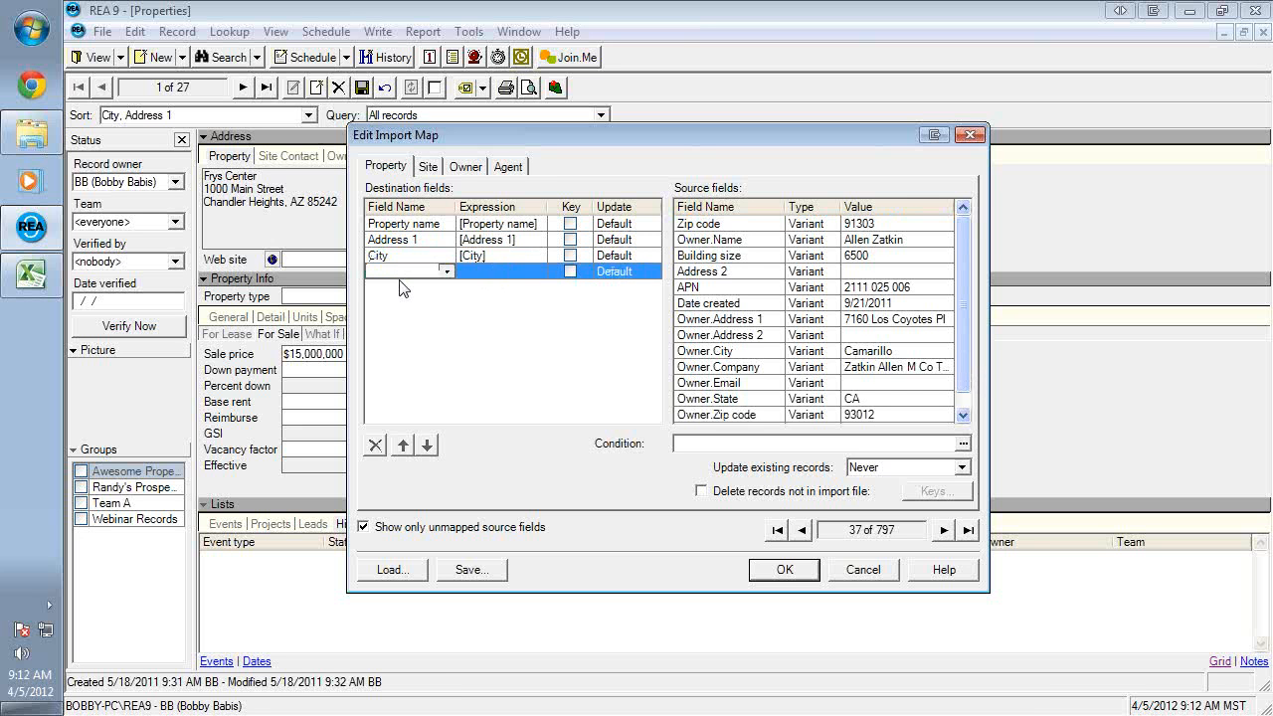
left_click(446, 271)
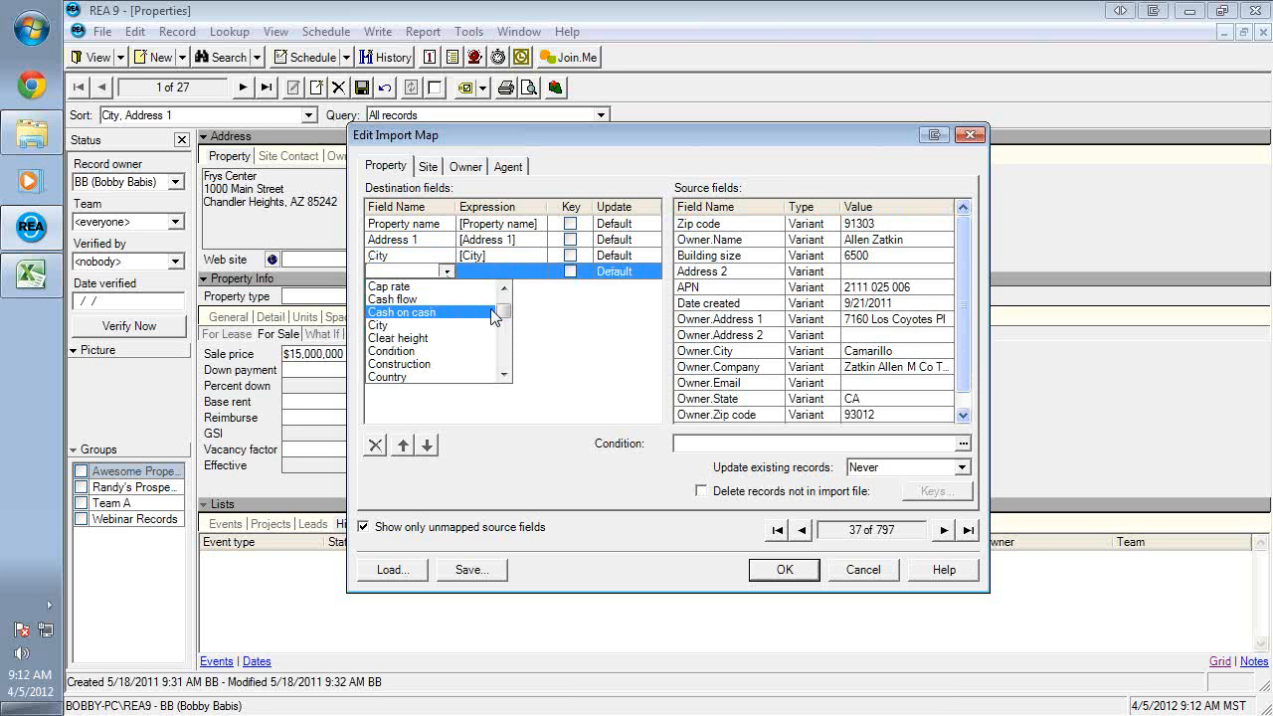
left_click(446, 272)
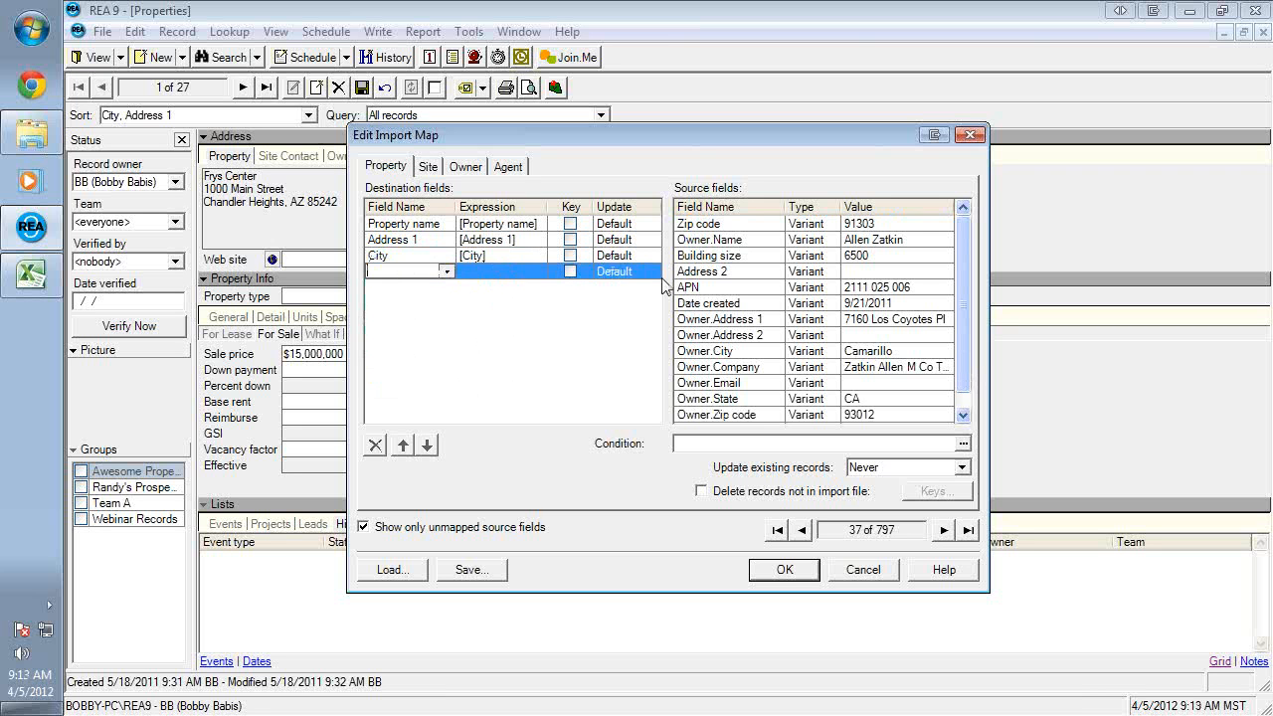
type("z")
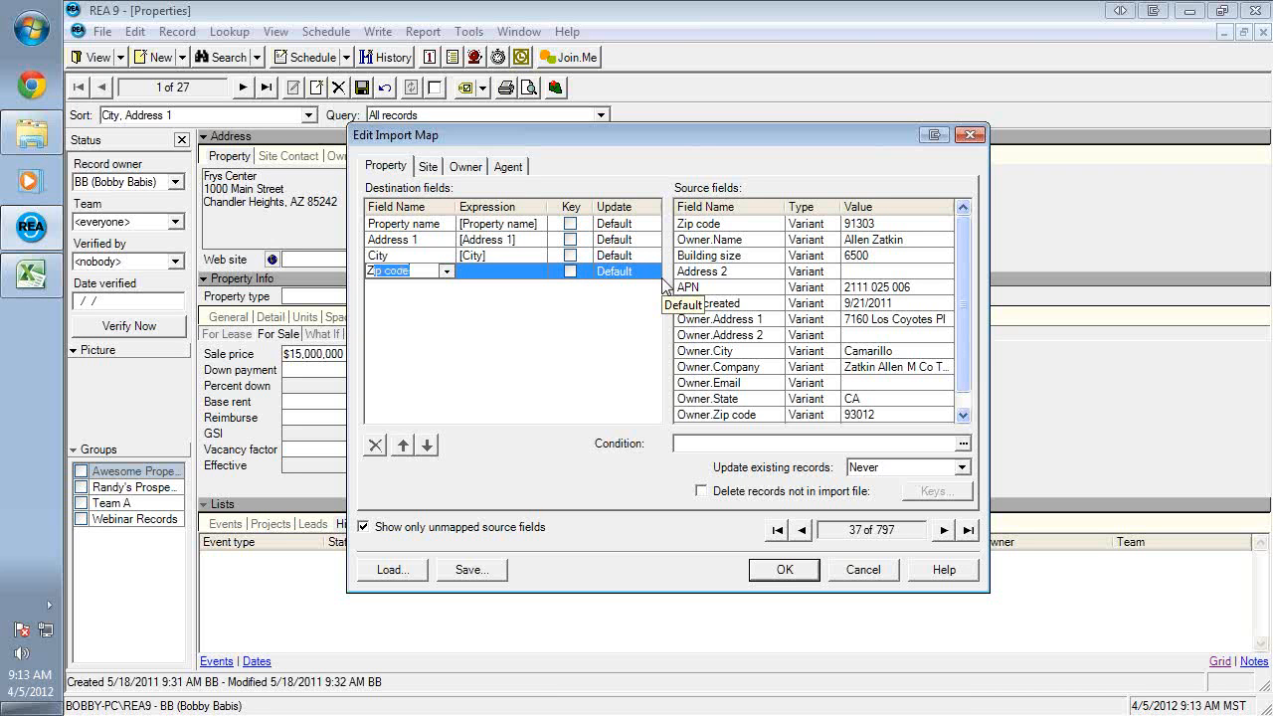
left_click_drag(722, 226, 475, 280)
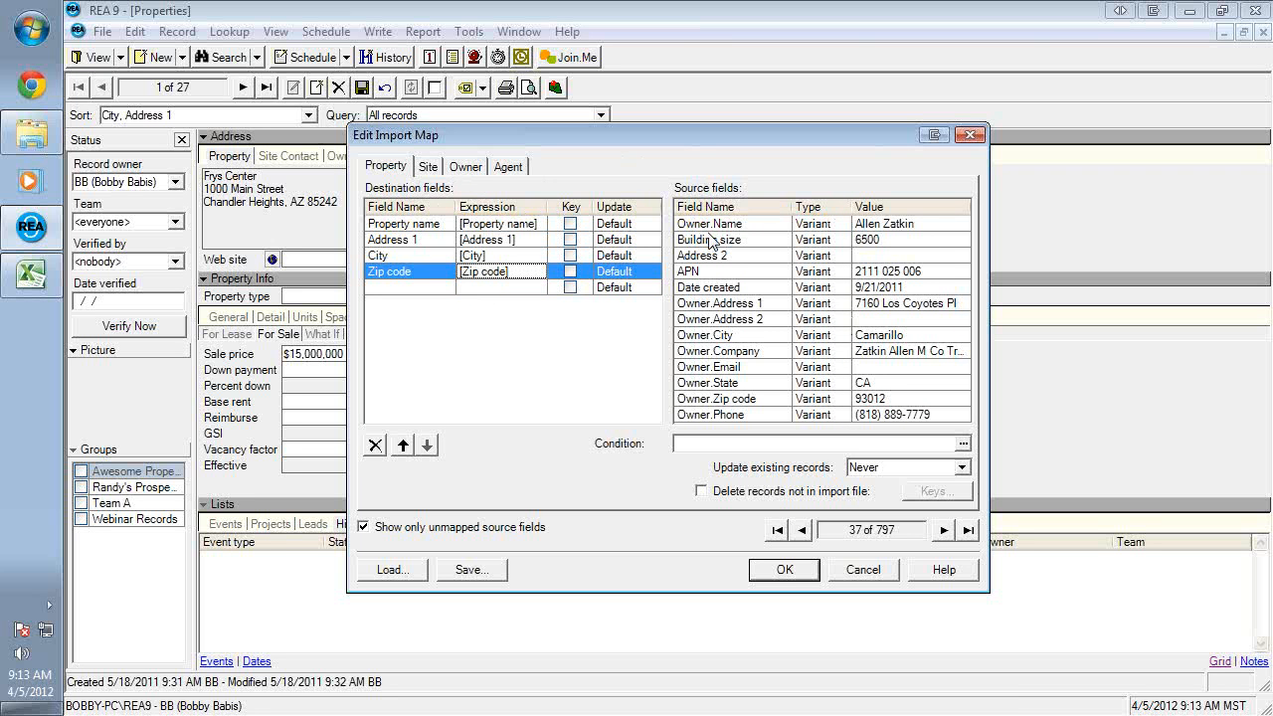
- Add Building size as the fifth property destination field and map it to the Building size source field
left_click(395, 288)
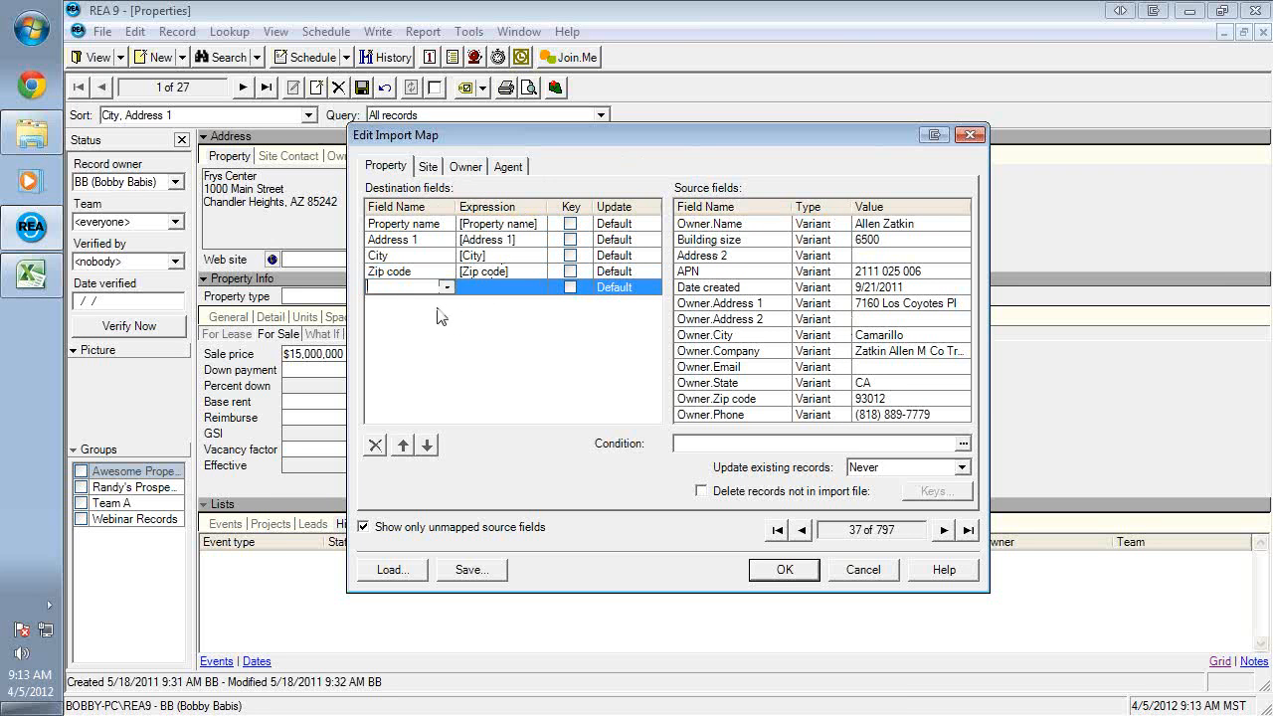
left_click(447, 287)
left_click_drag(505, 374, 509, 328)
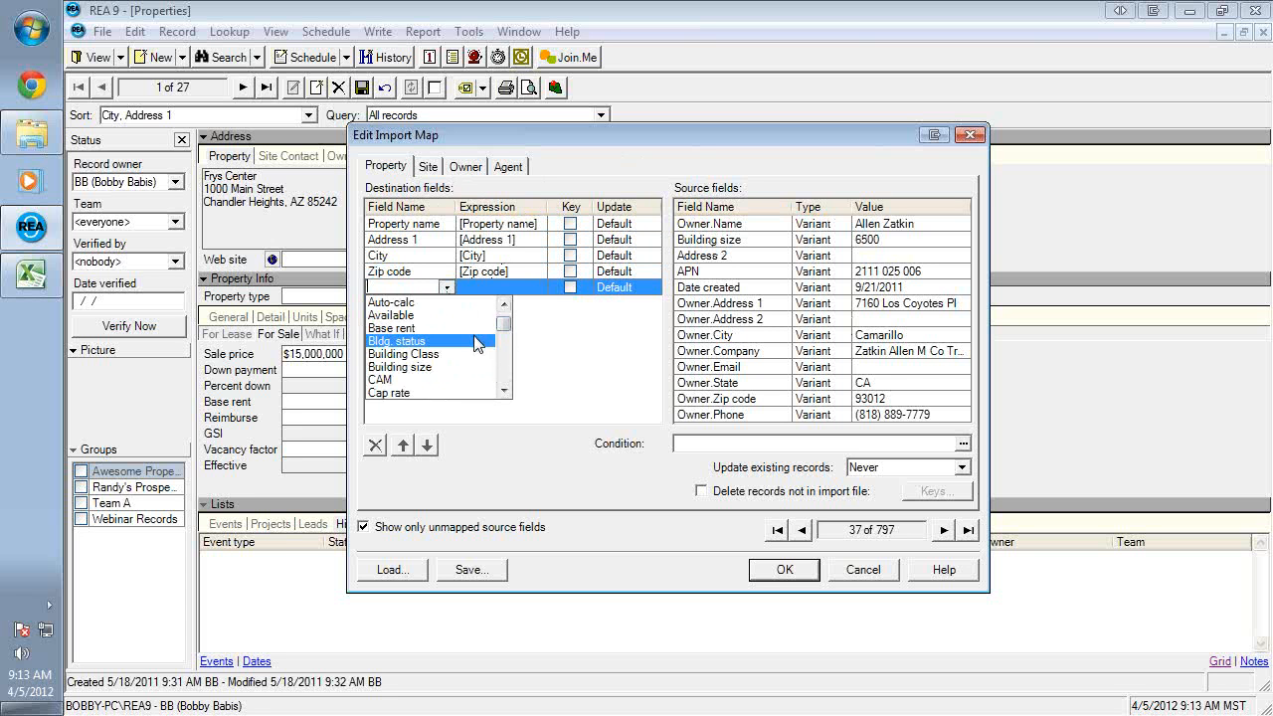
left_click(475, 368)
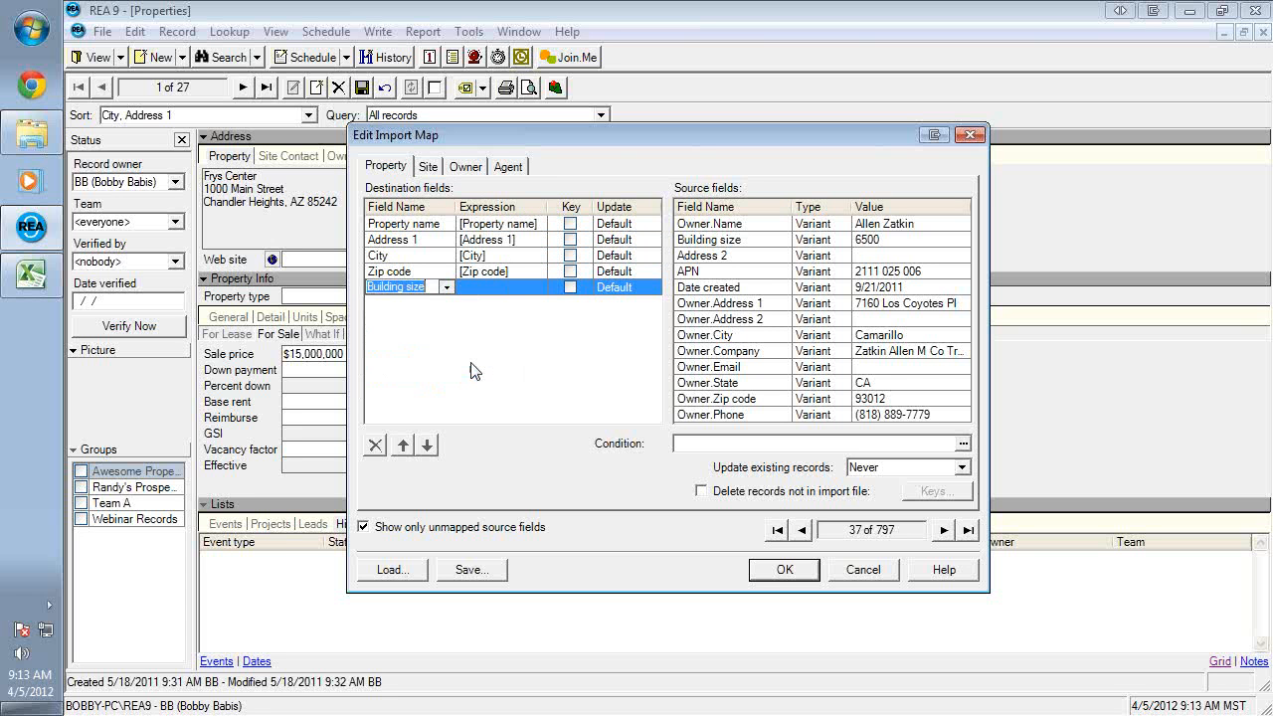
left_click(699, 245)
left_click(502, 292)
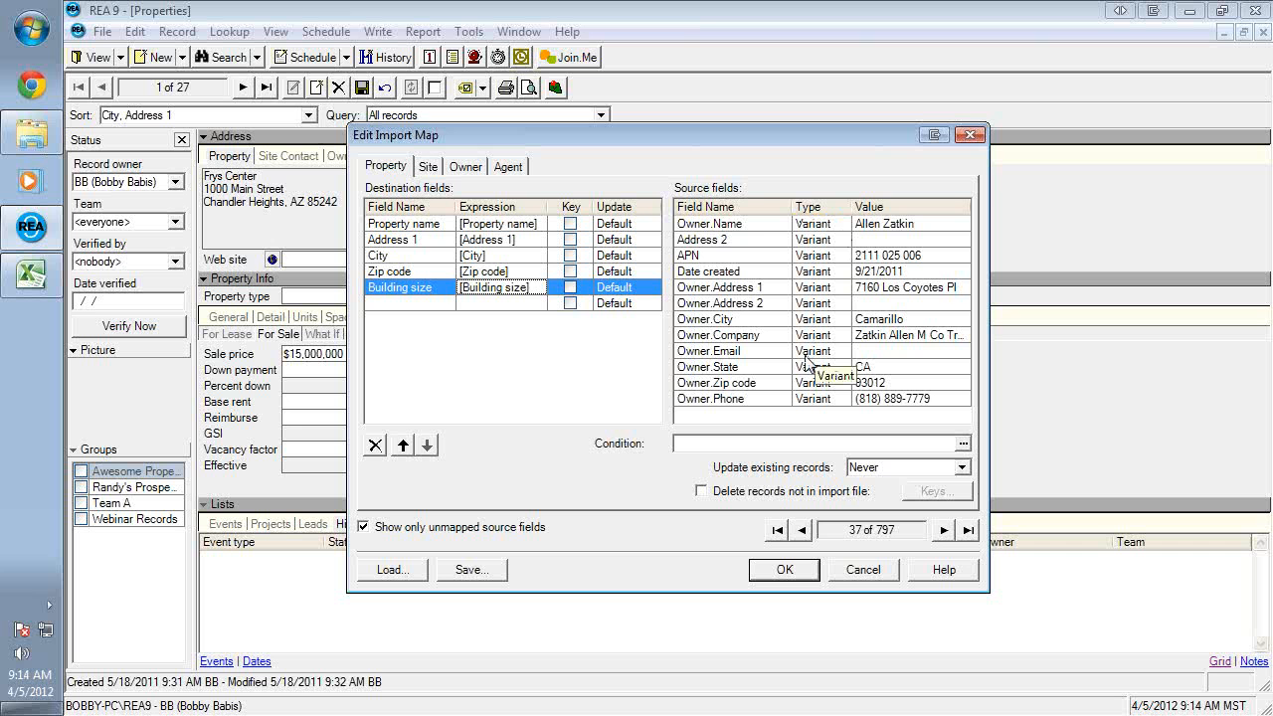
- Browse the available property destination fields, add User 8 as the sixth one, and display the already mapped source fields too
left_click(457, 303)
left_click(446, 302)
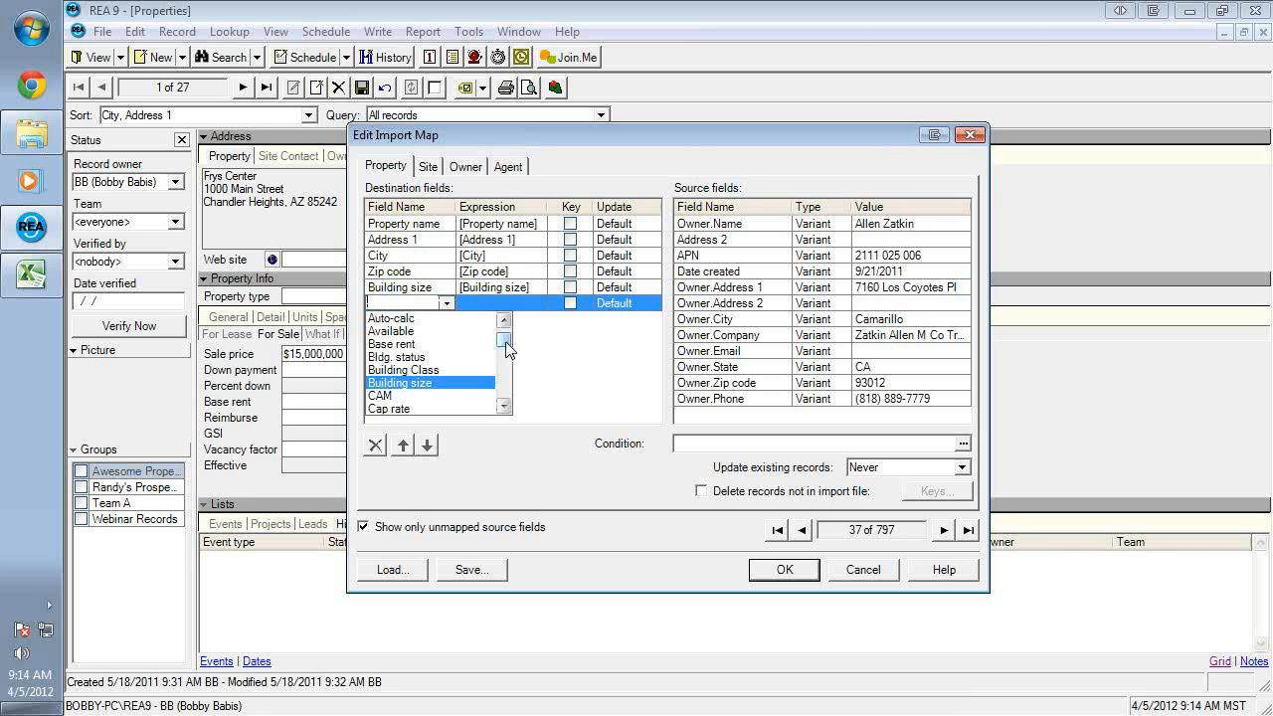
left_click_drag(506, 343, 506, 391)
scroll(452, 365, "up", 3)
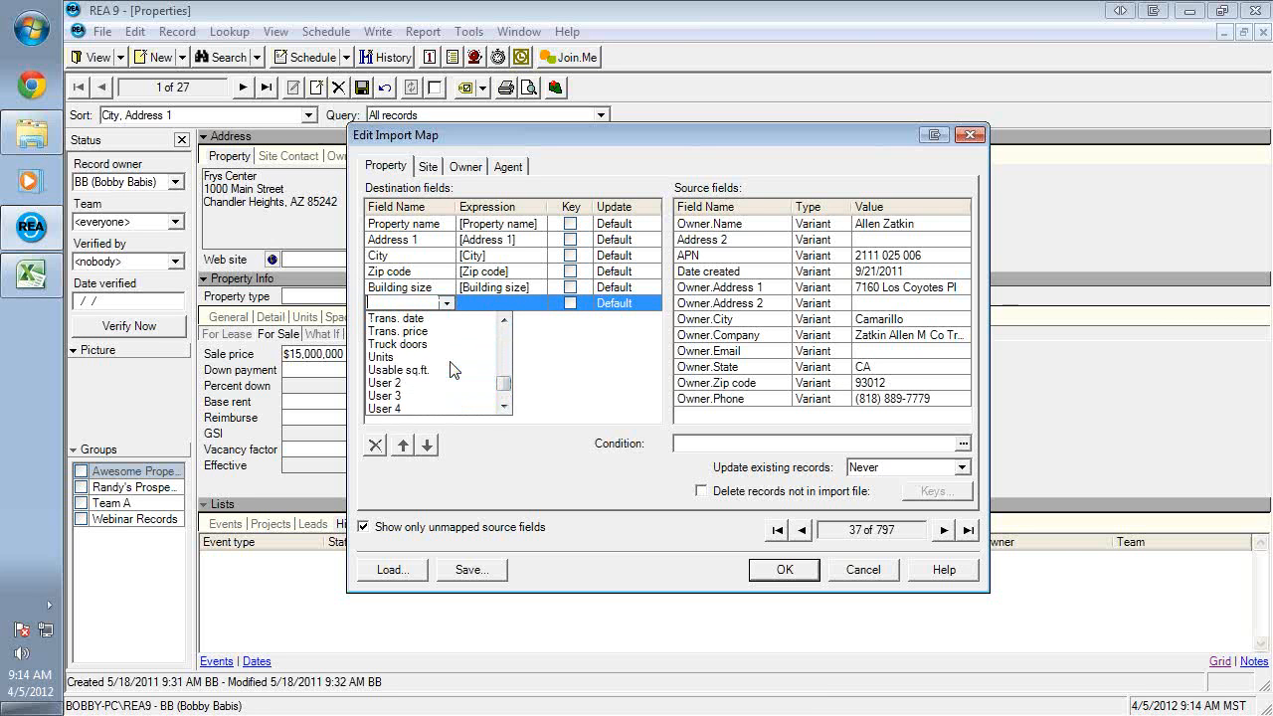
scroll(453, 373, "down", 1)
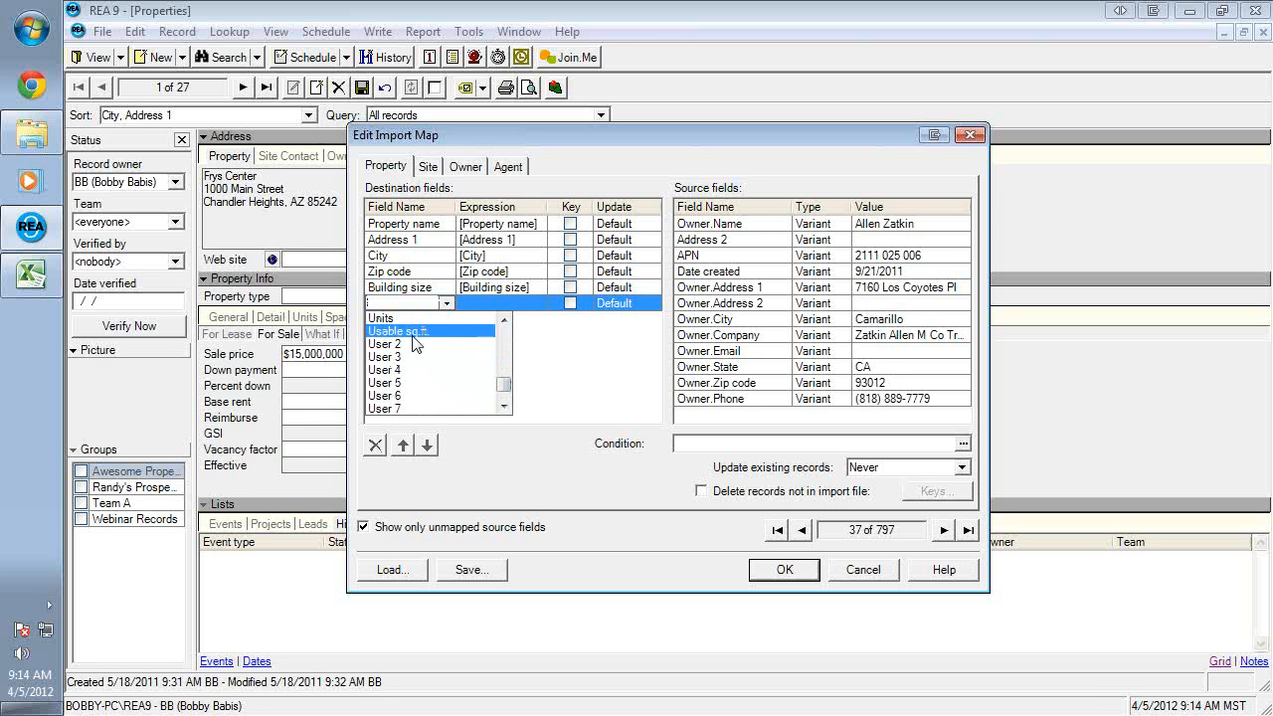
scroll(408, 398, "down", 2)
scroll(405, 397, "up", 3)
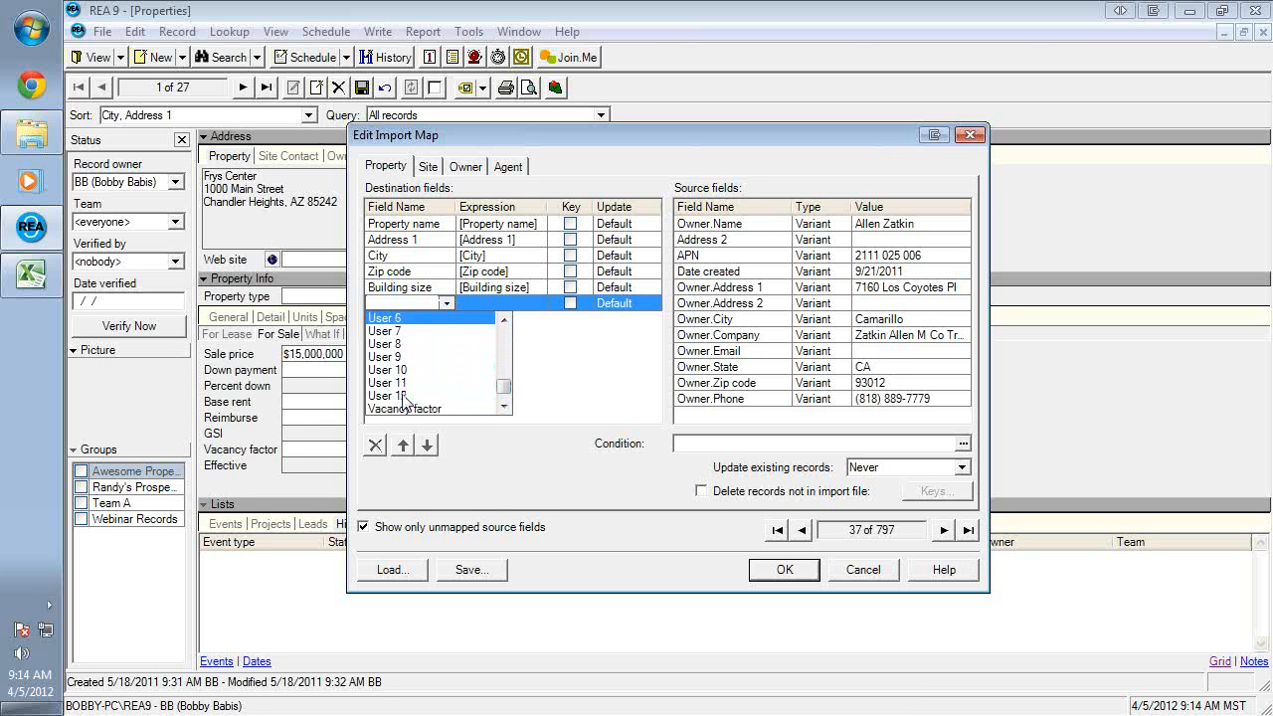
left_click_drag(504, 394, 506, 348)
scroll(470, 357, "up", 1)
scroll(445, 362, "down", 5)
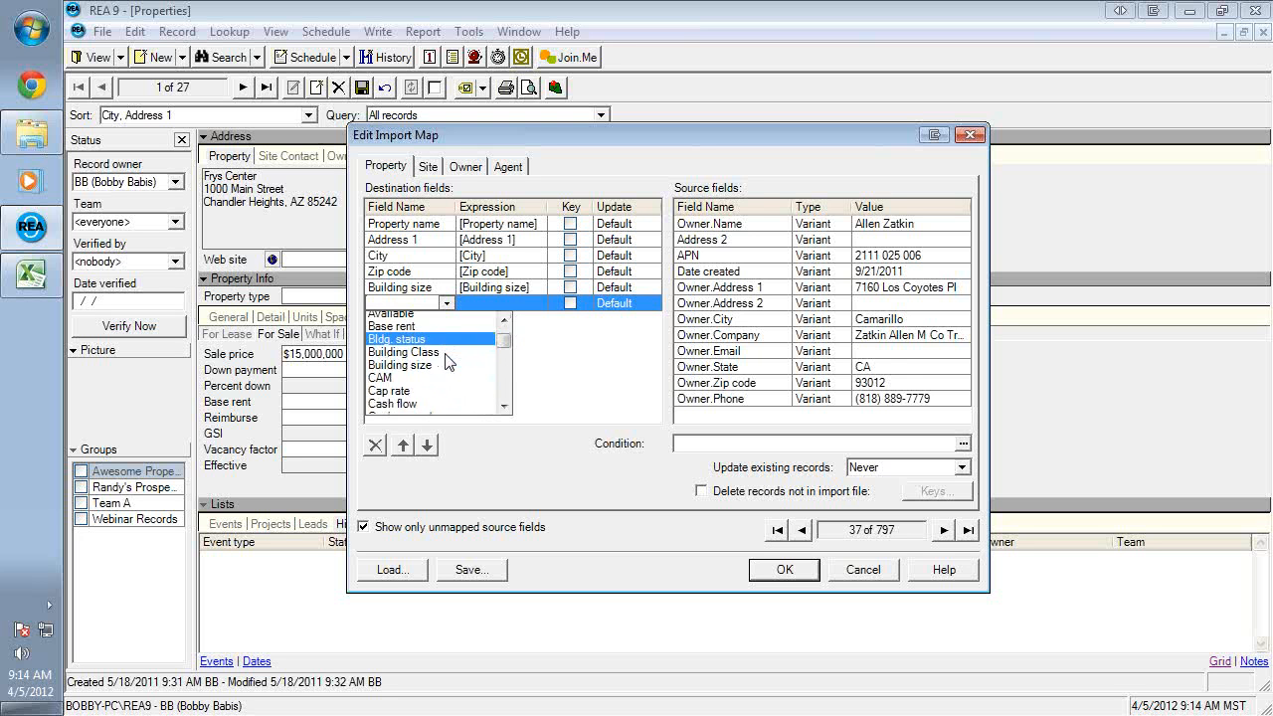
scroll(445, 364, "down", 12)
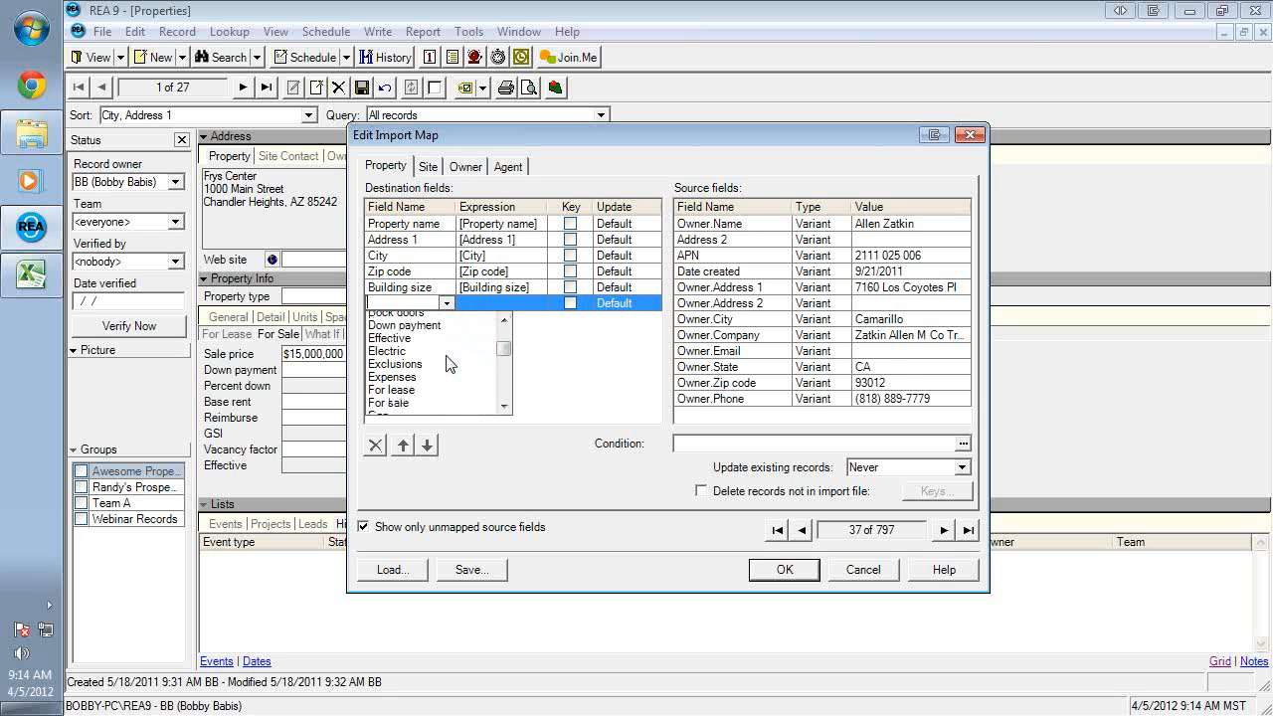
scroll(445, 368, "down", 12)
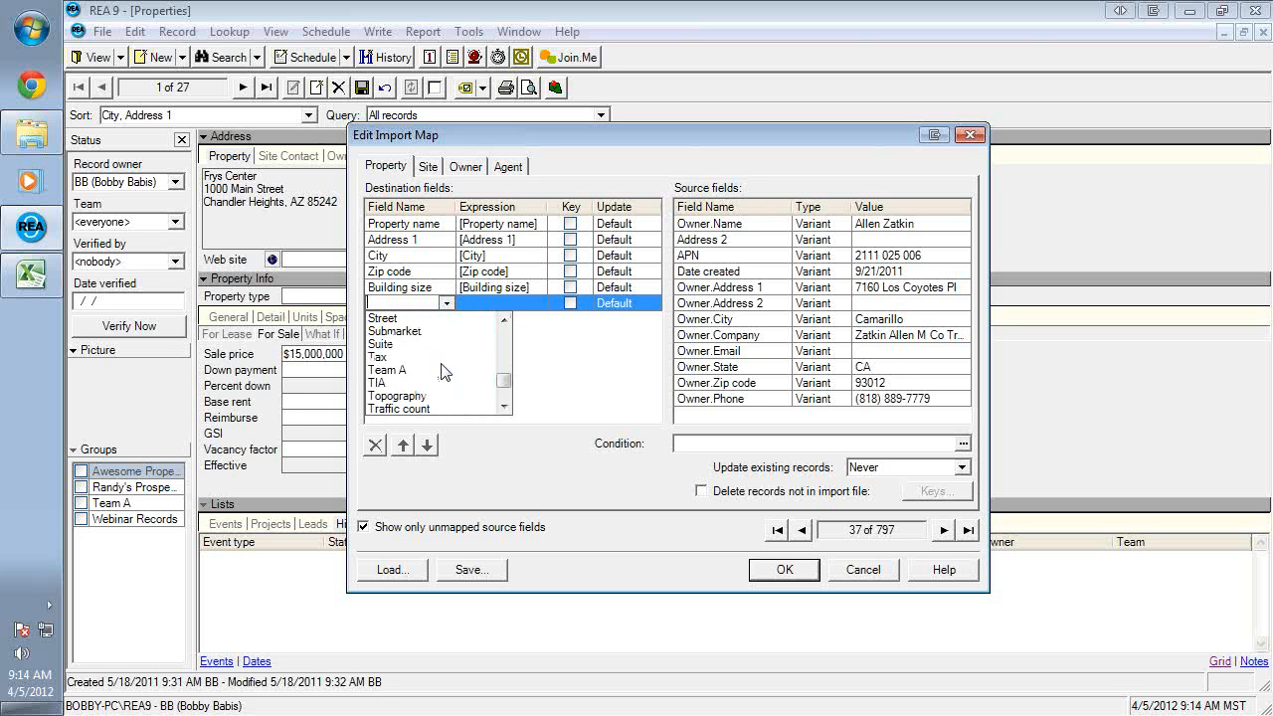
scroll(438, 365, "up", 1)
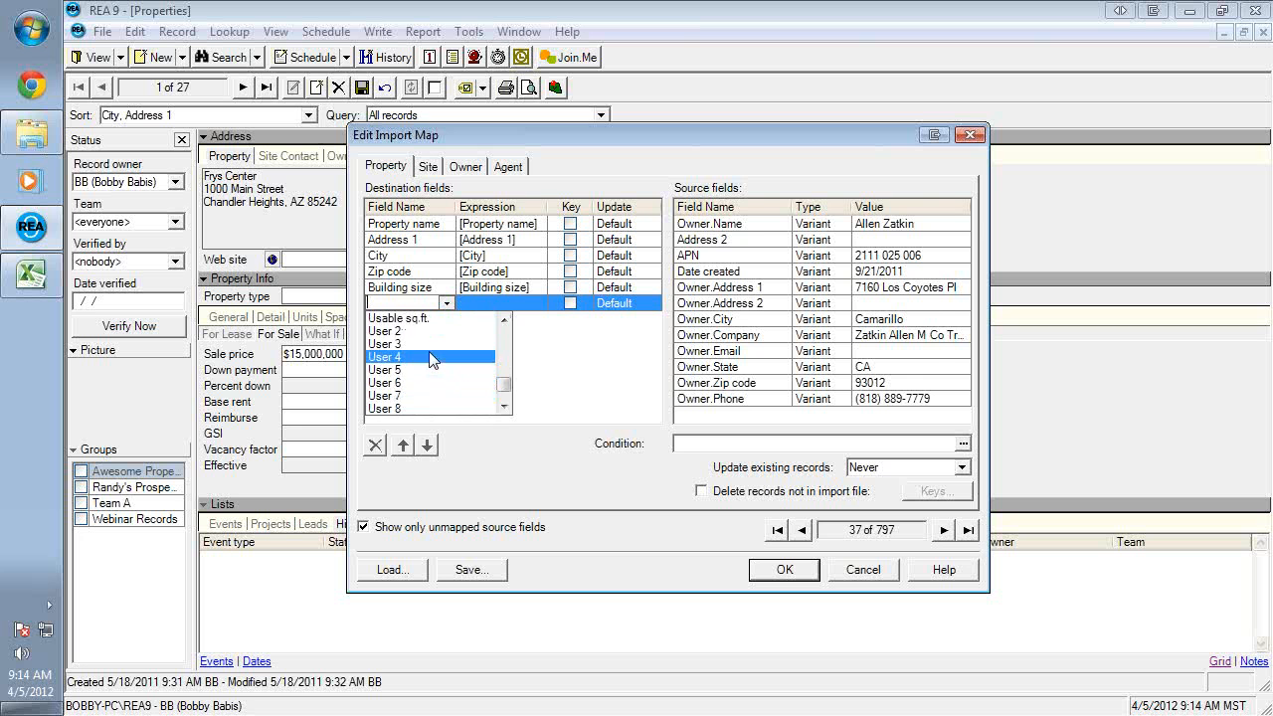
left_click(576, 535)
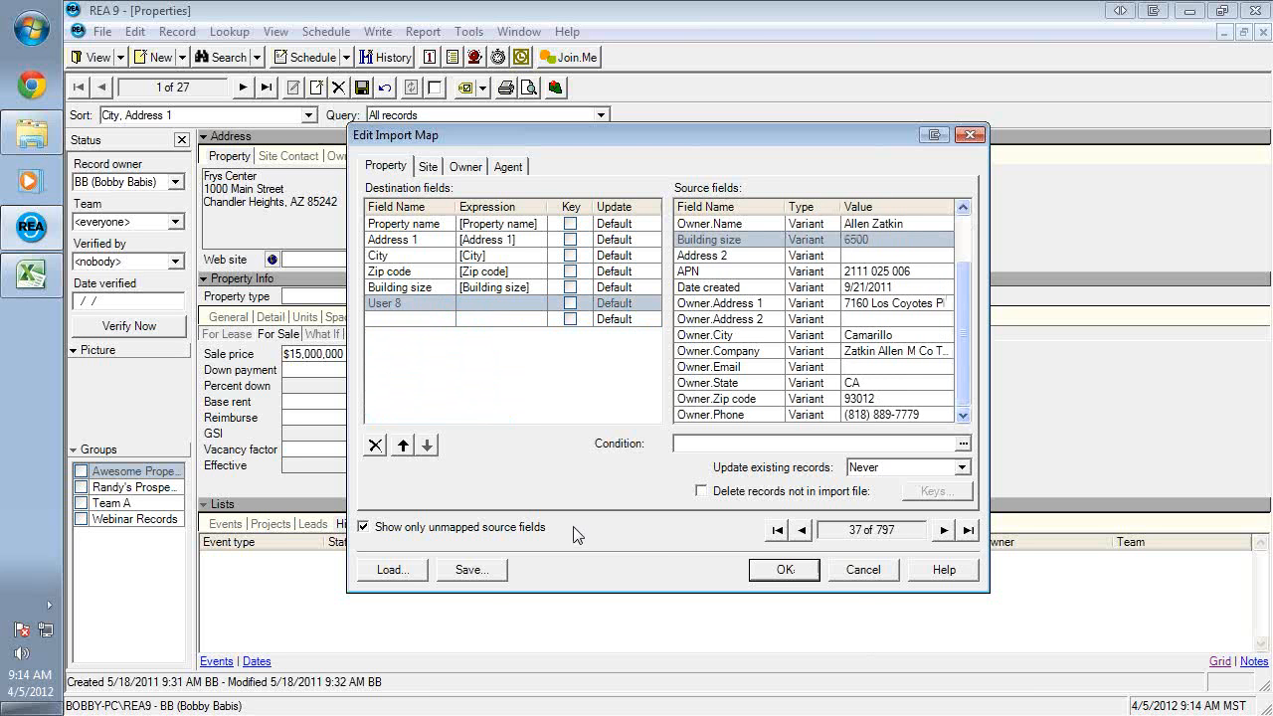
- Save the import map under the name Webinar Property
left_click(482, 574)
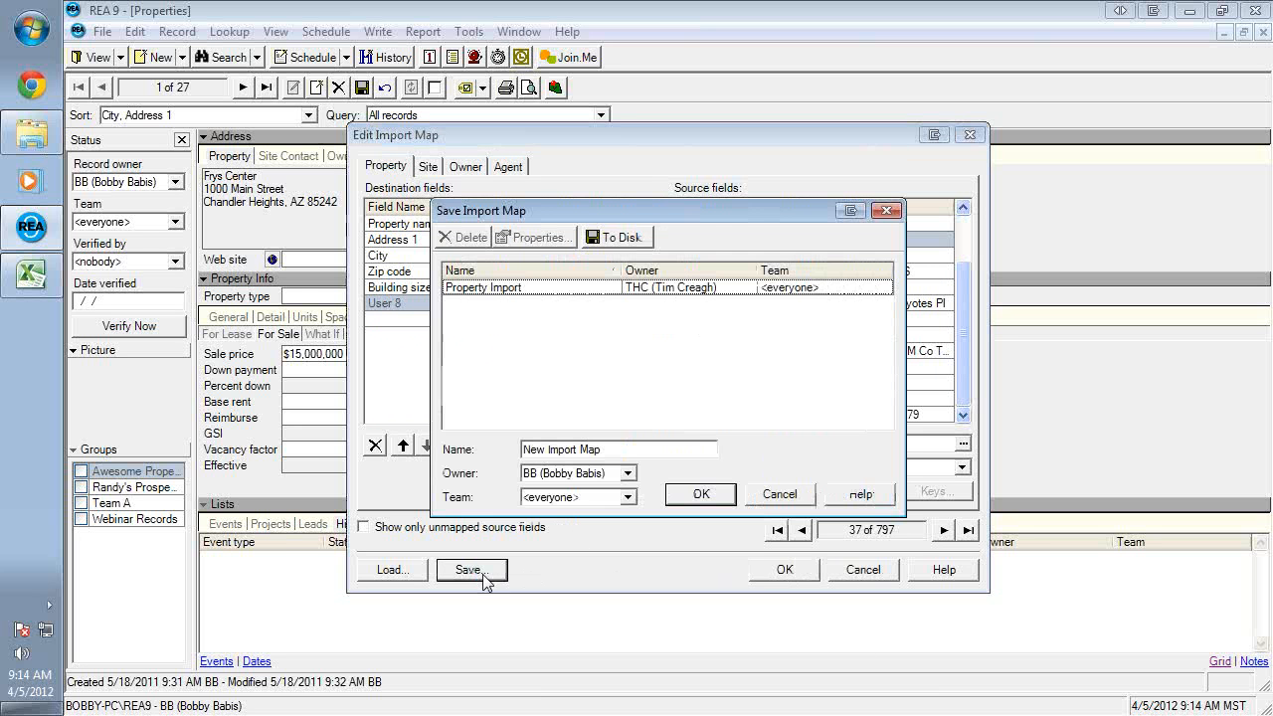
left_click_drag(631, 449, 278, 450)
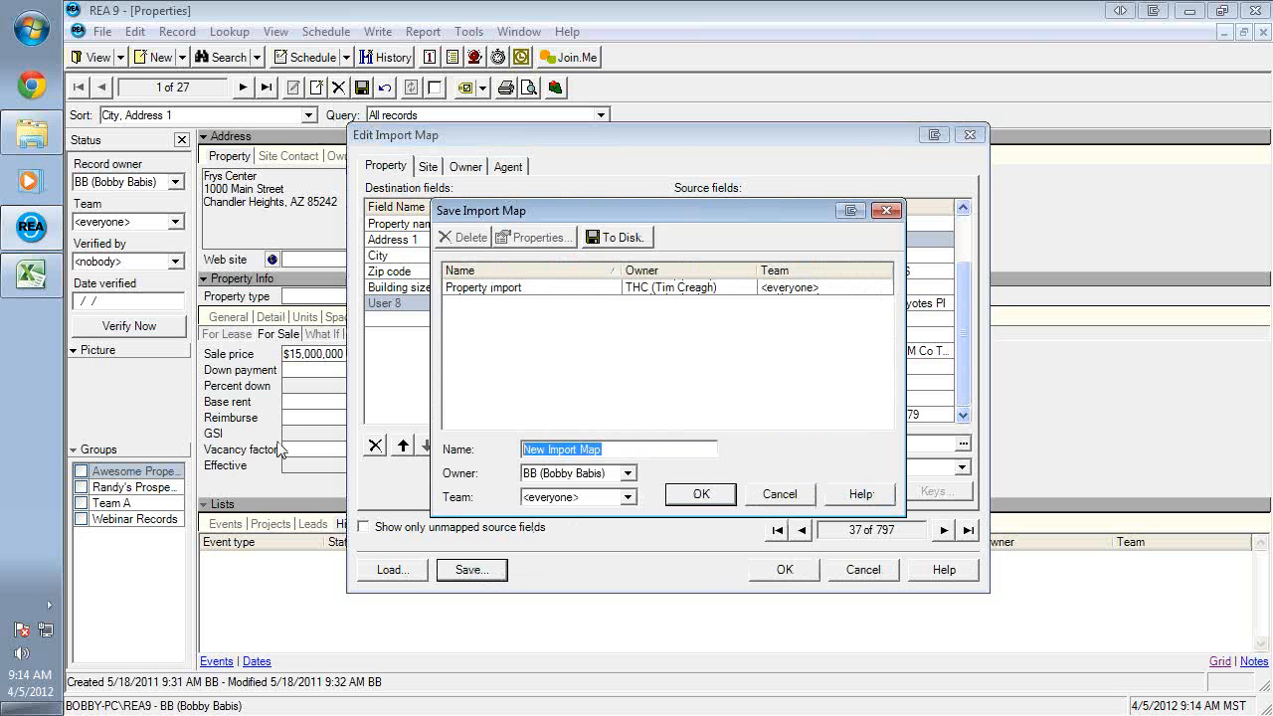
type("Wa")
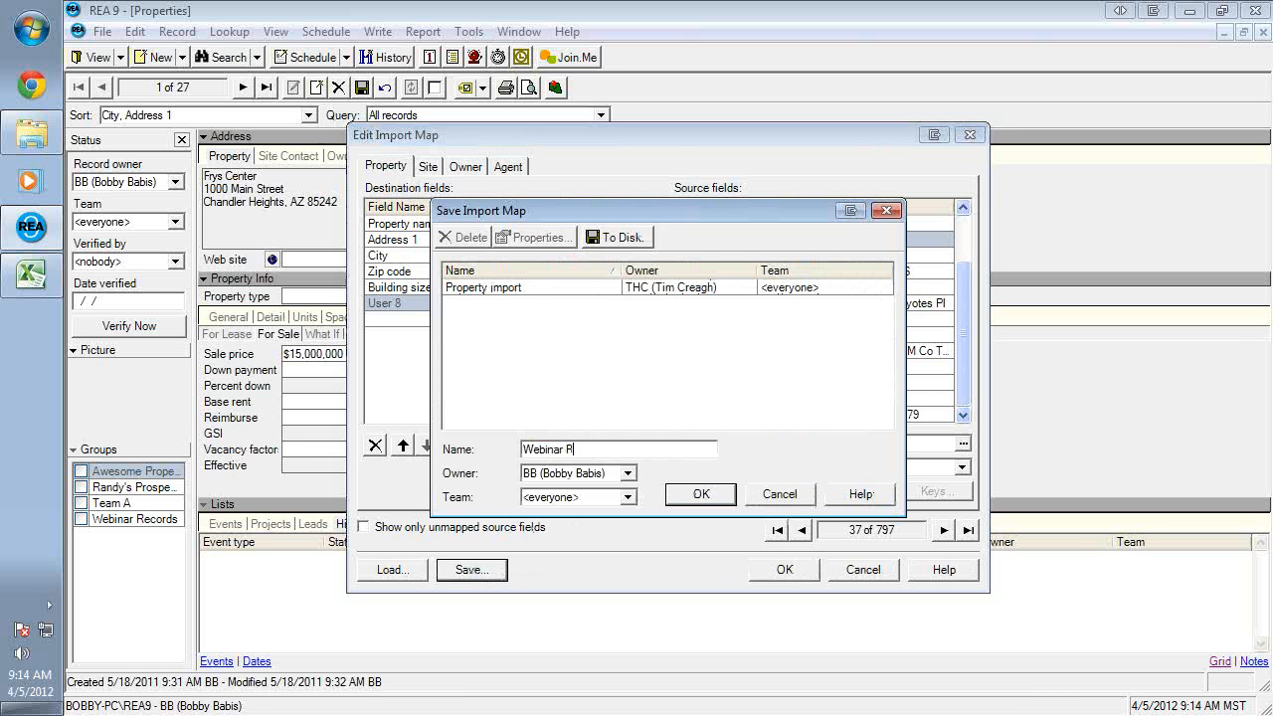
type("binar Property")
key("Return")
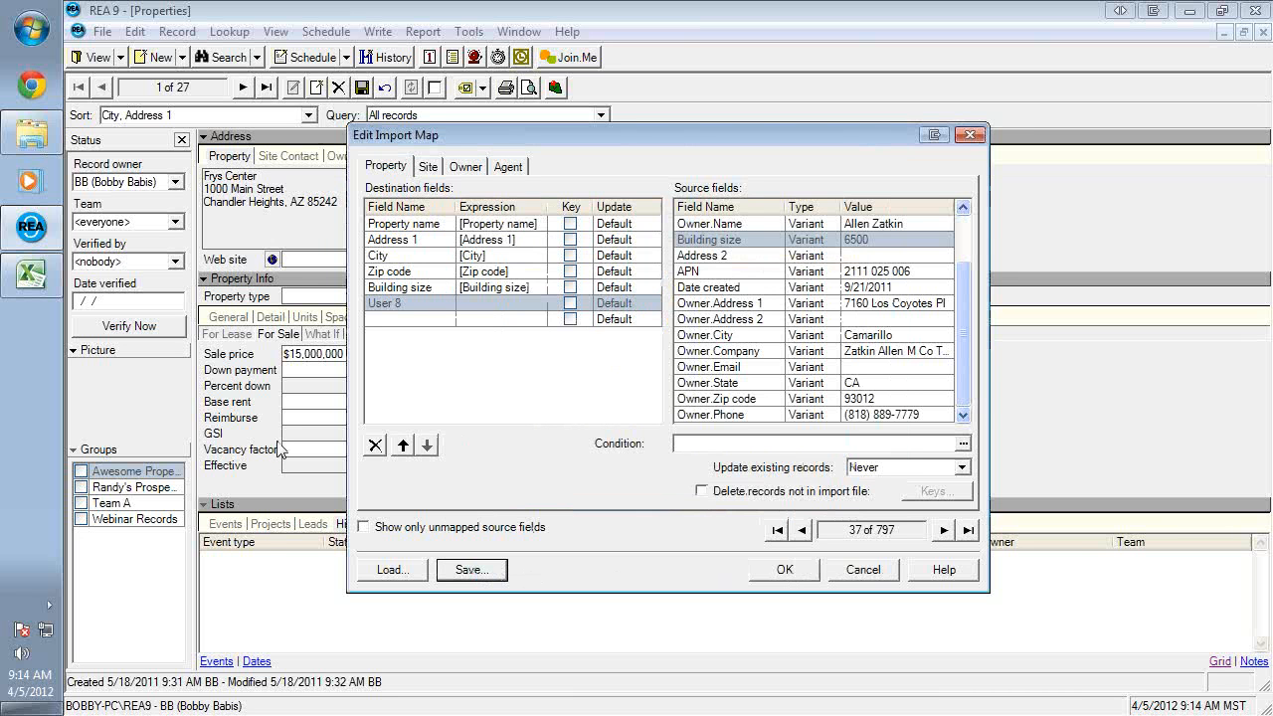
- Cancel out of the map editor and the file import wizard to return to the property record
left_click(858, 577)
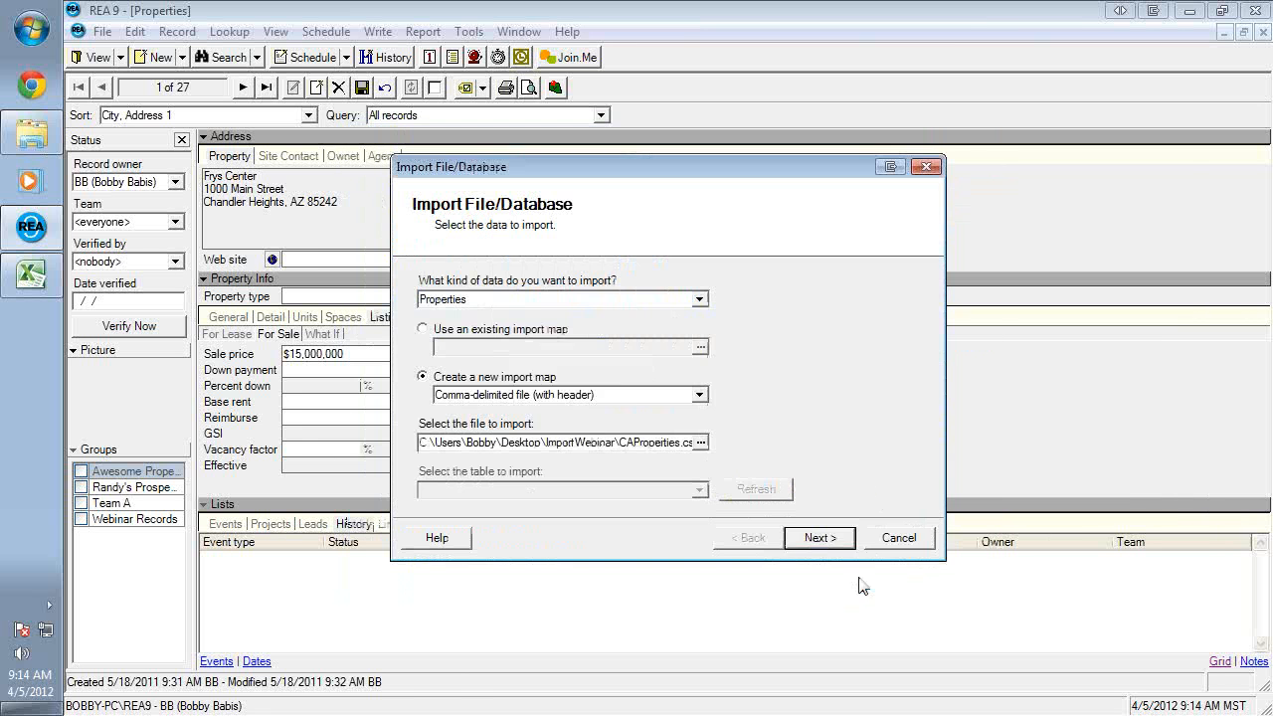
left_click(885, 542)
left_click(662, 435)
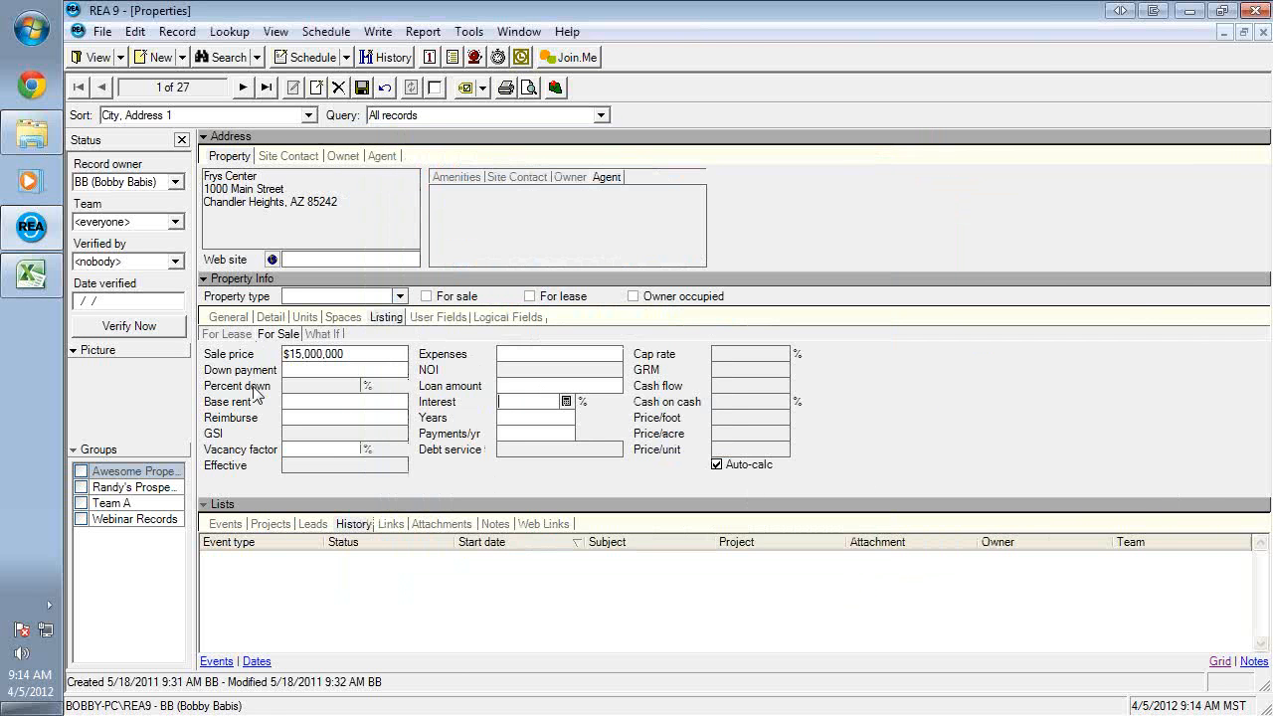
- Change the caption of the property's first user field to Bicycle Racks
left_click(448, 321)
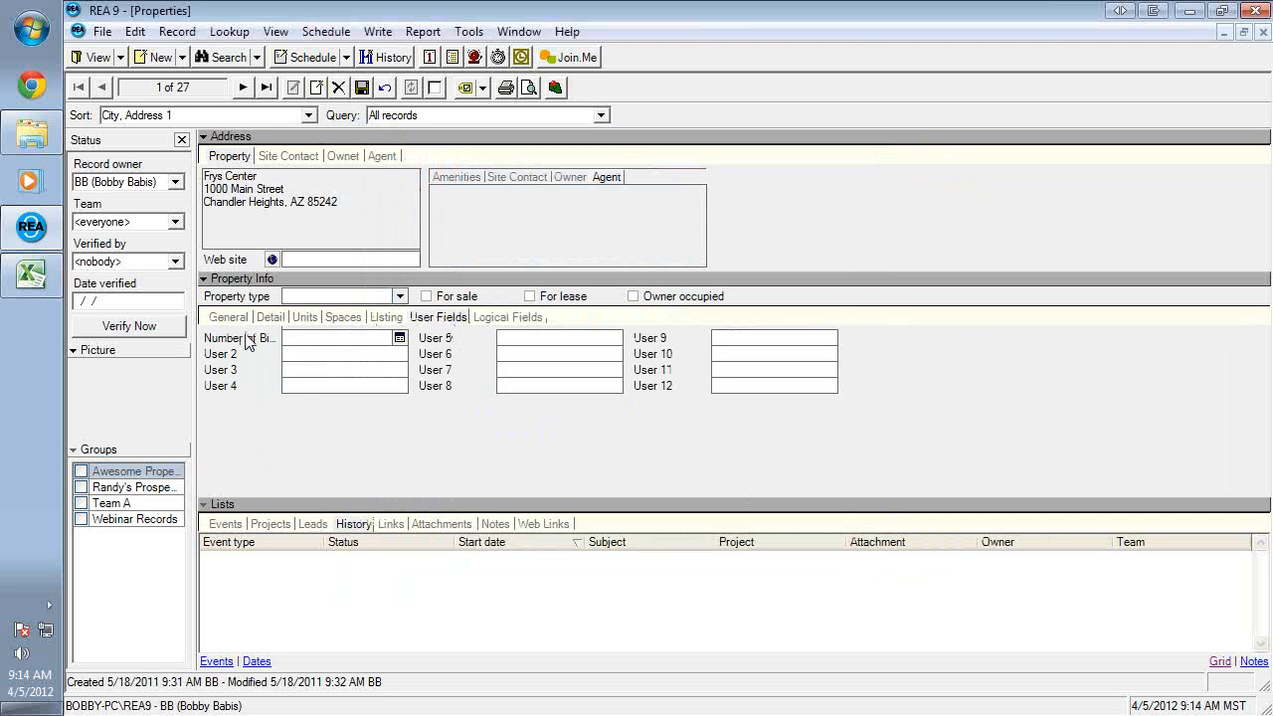
right_click(247, 341)
left_click(294, 421)
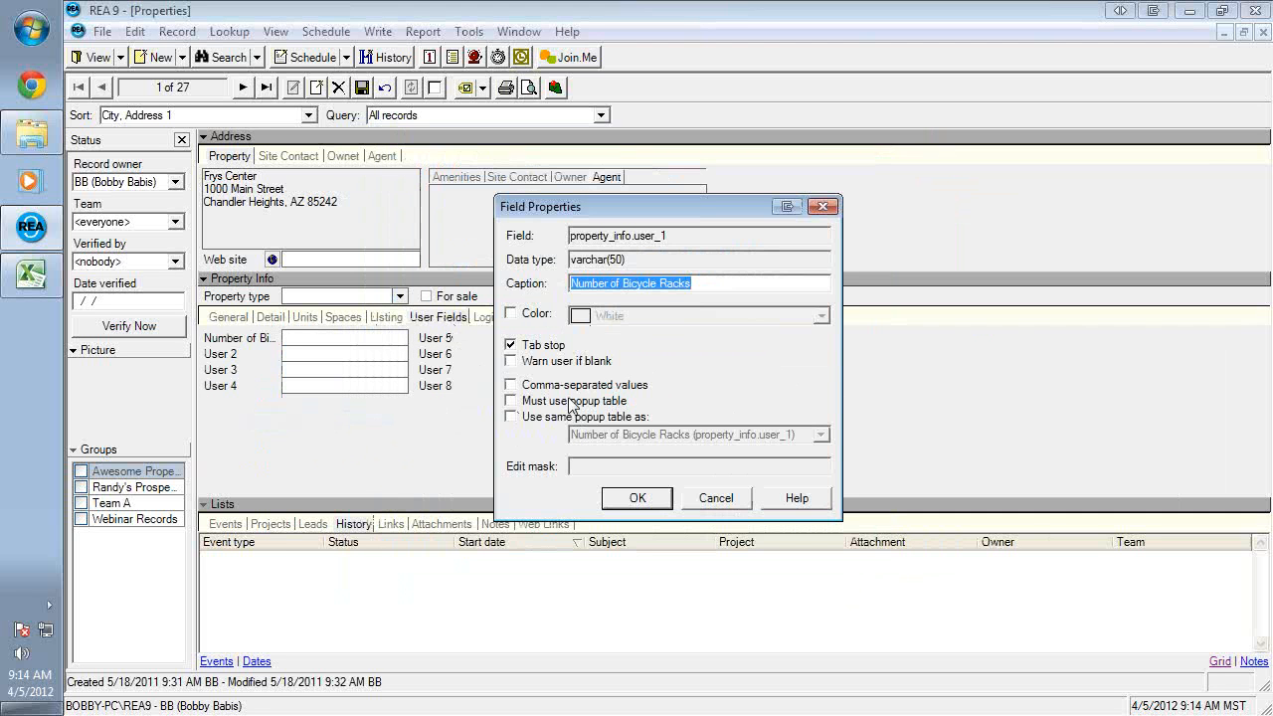
type("Bi")
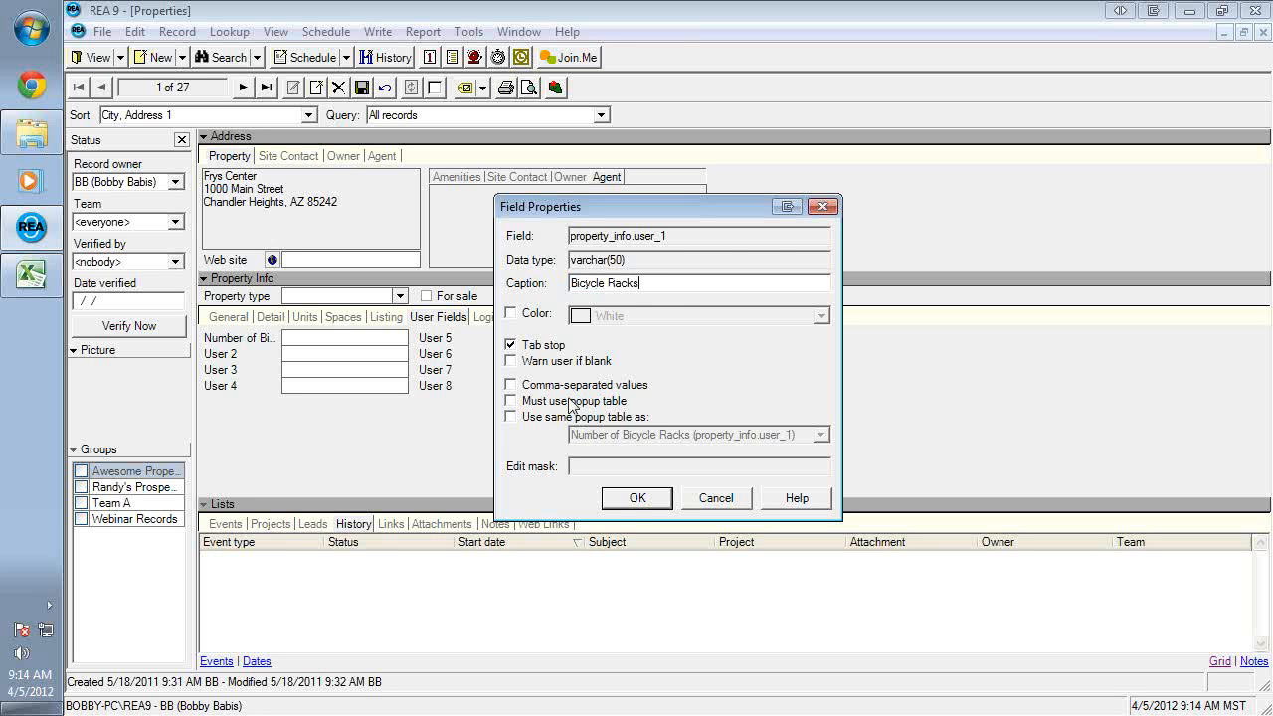
left_click(633, 500)
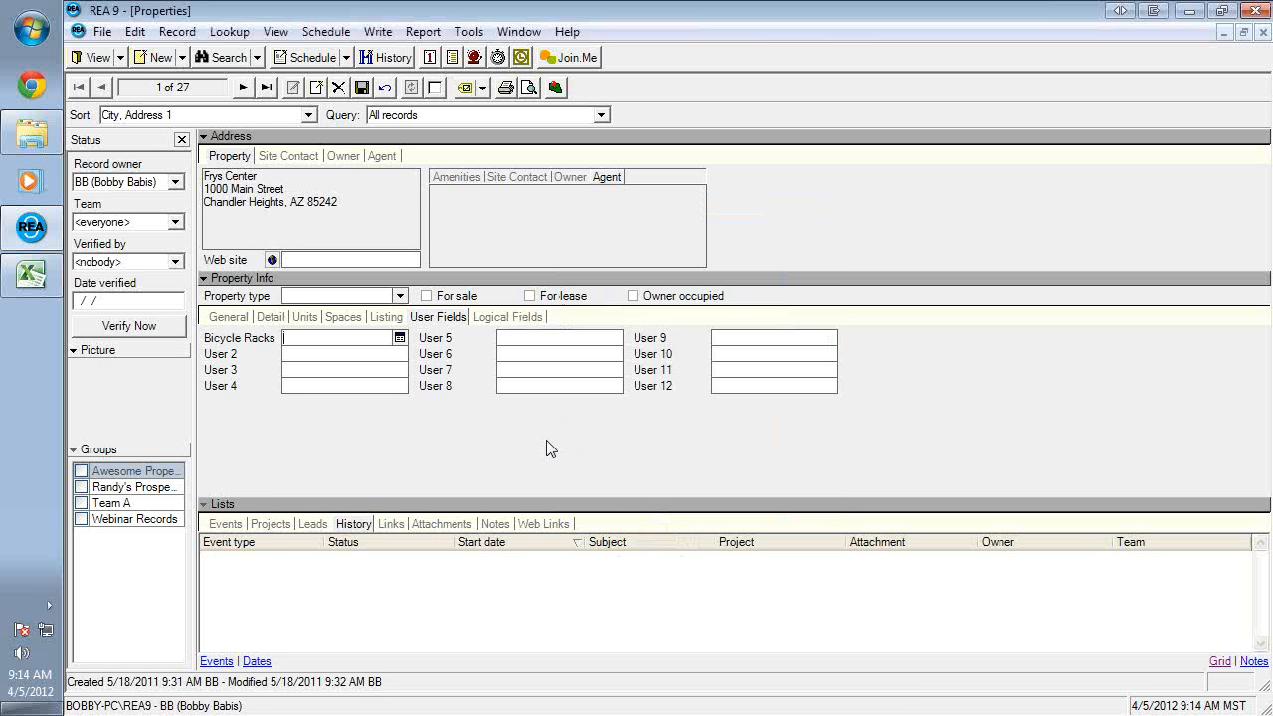
right_click(244, 337)
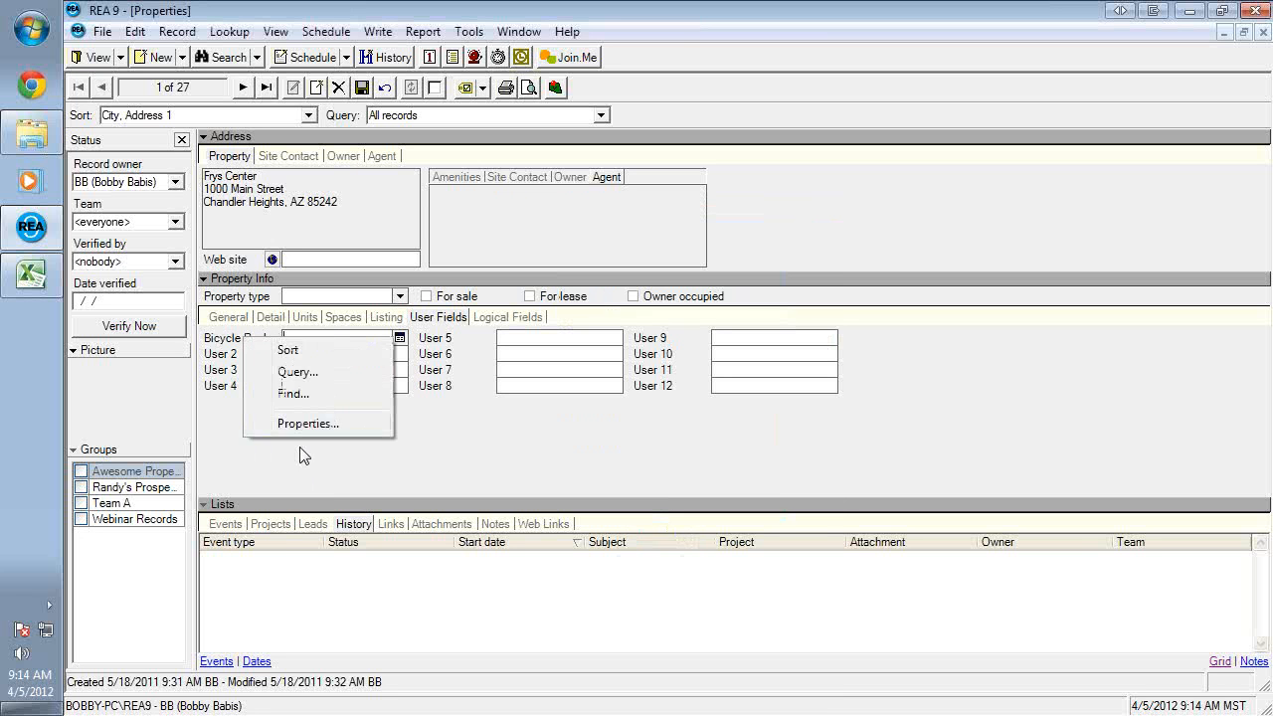
left_click(531, 370)
- Start a file/database import of Properties using the existing import map Webinar Property
left_click(99, 32)
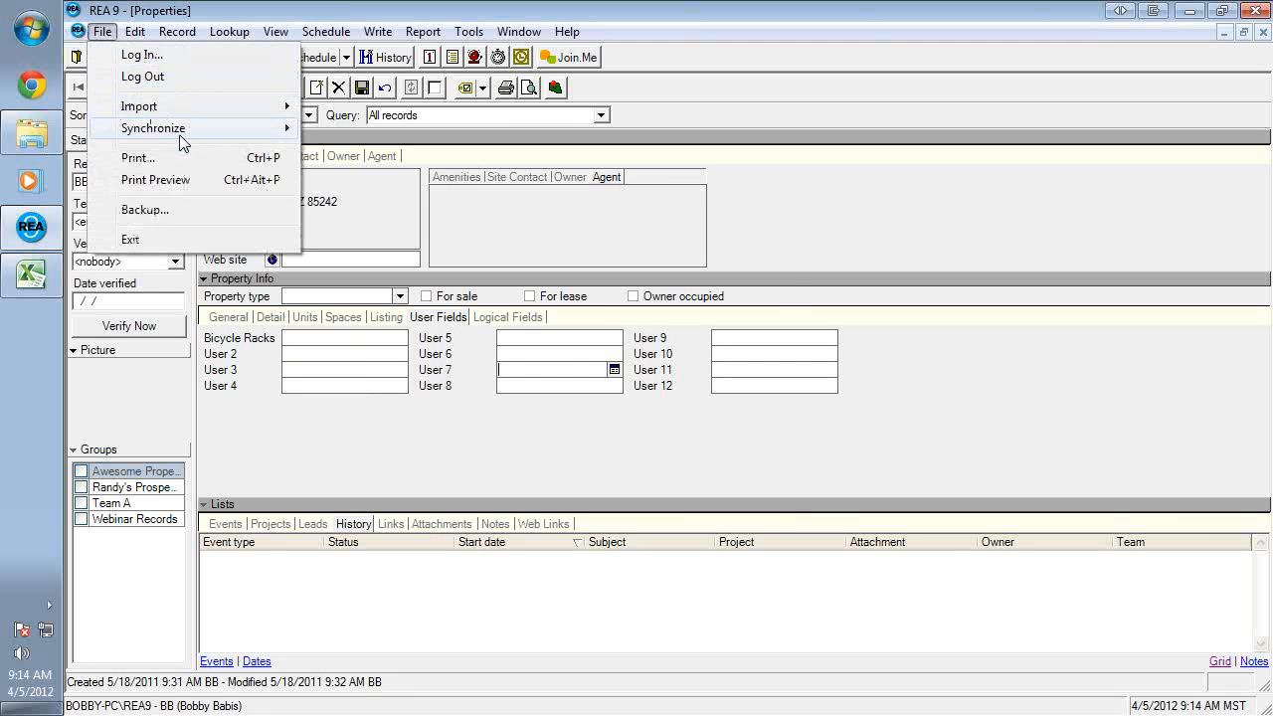
mouse_move(187, 107)
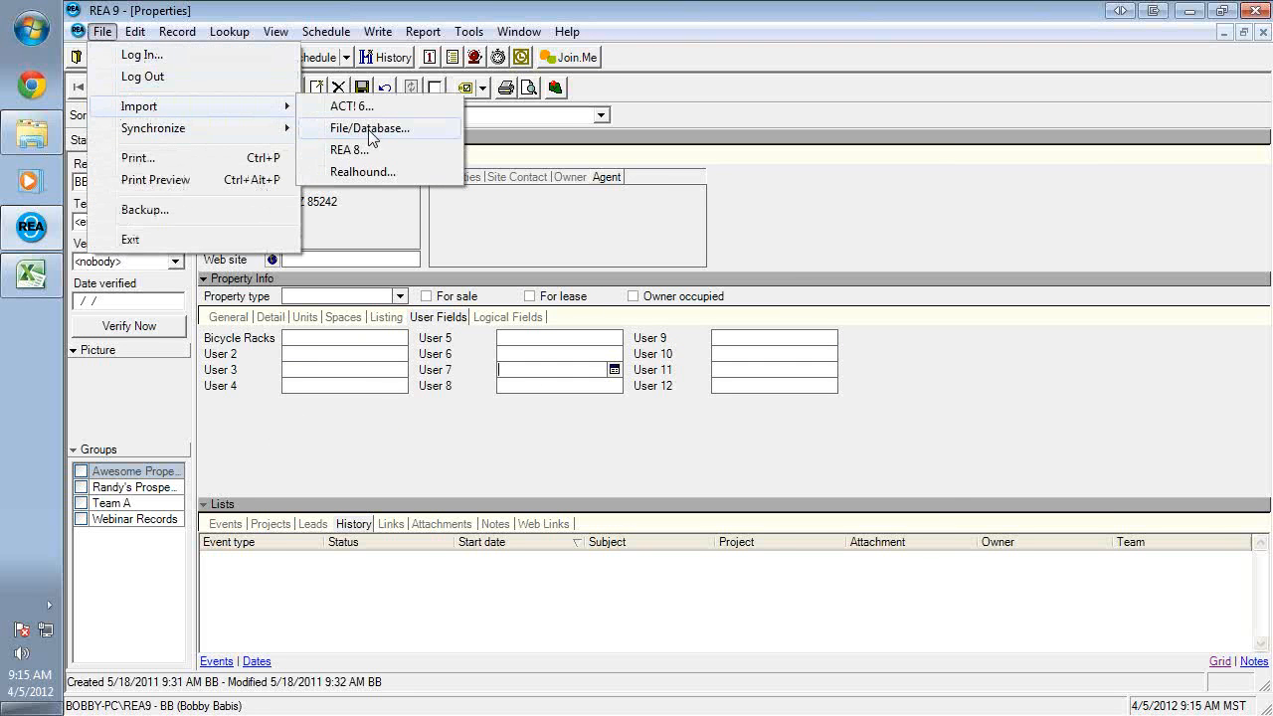
left_click(370, 135)
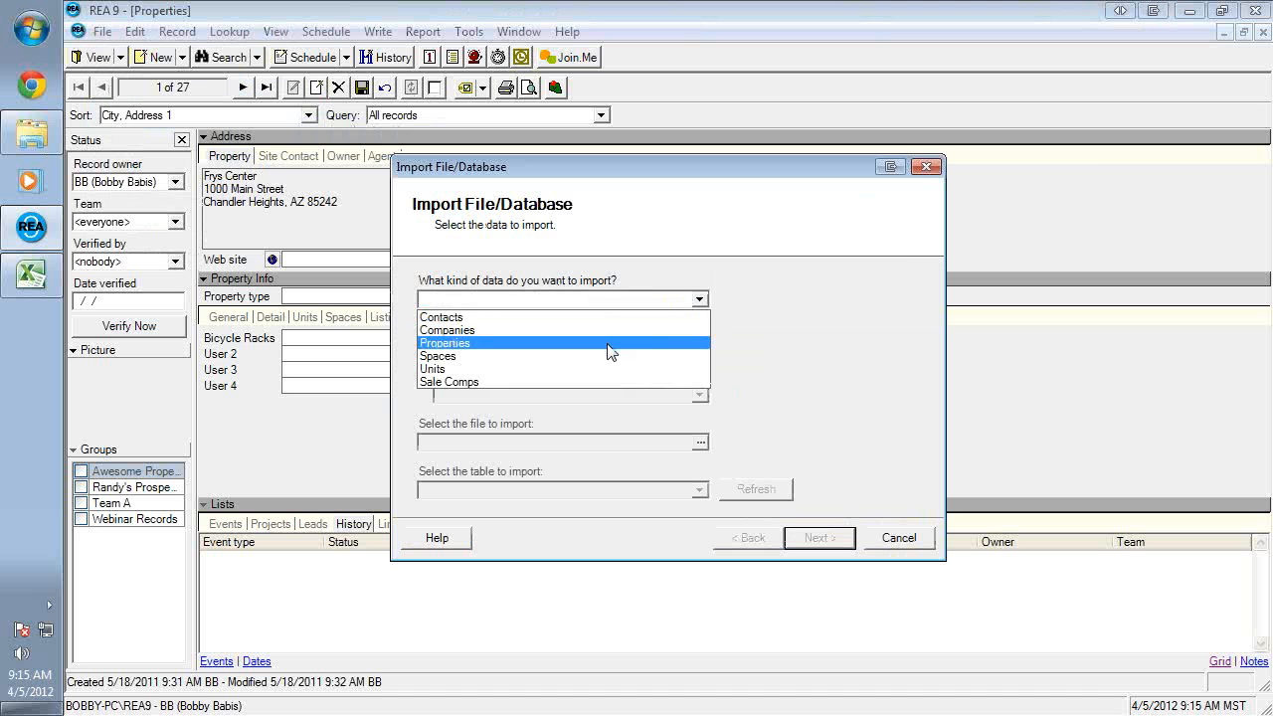
left_click(678, 343)
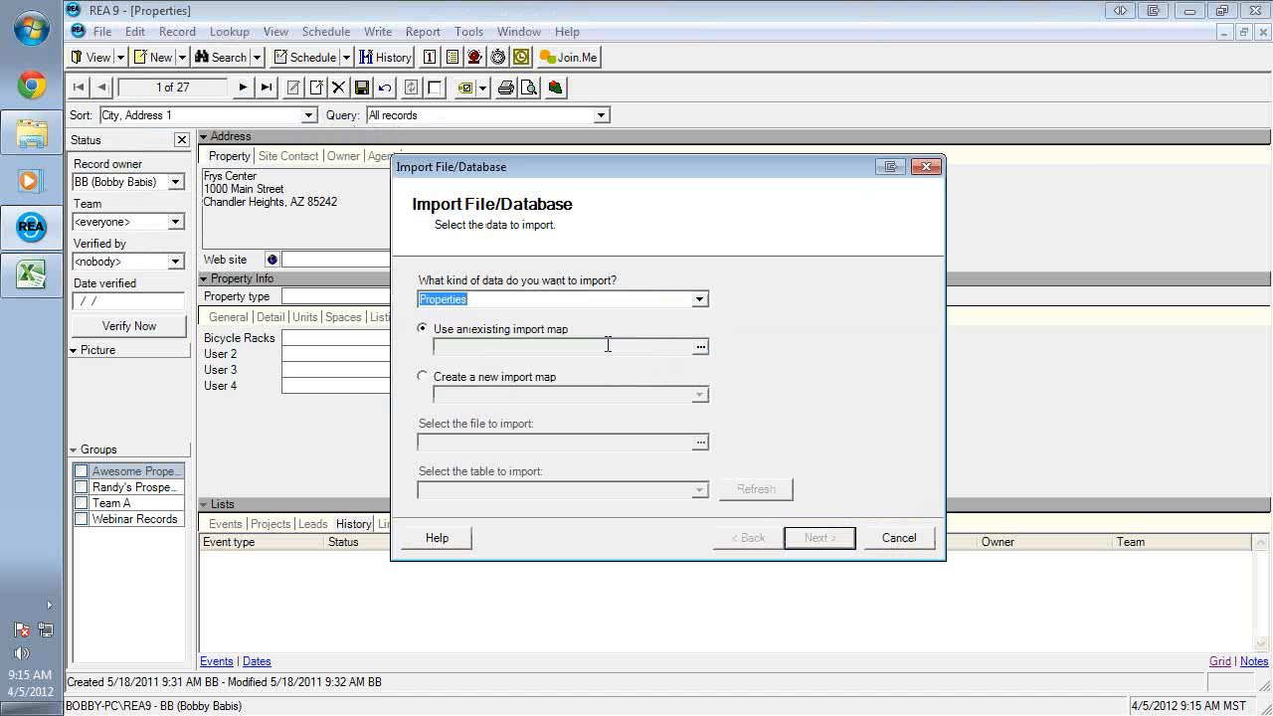
left_click(699, 348)
left_click(514, 307)
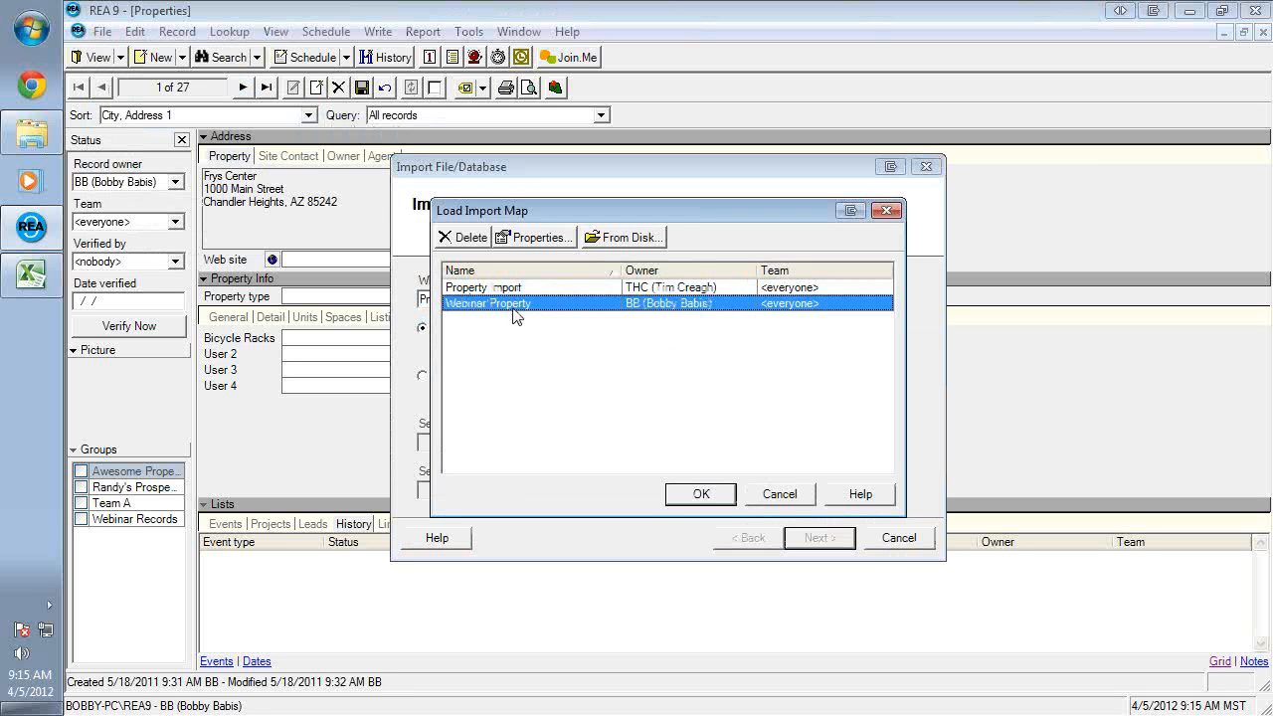
left_click(696, 494)
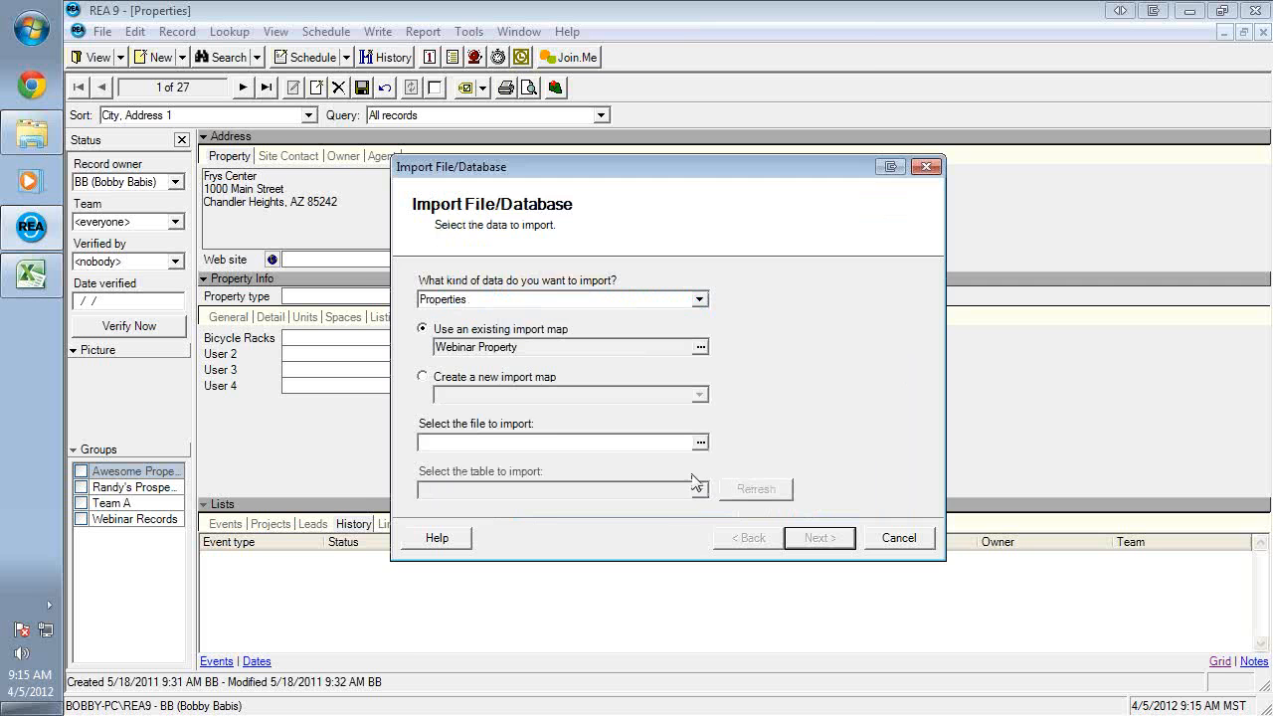
- Select CAProperties.csv as the file to import, proceed to the import map preview, and view the second record
left_click(700, 442)
double_click(587, 239)
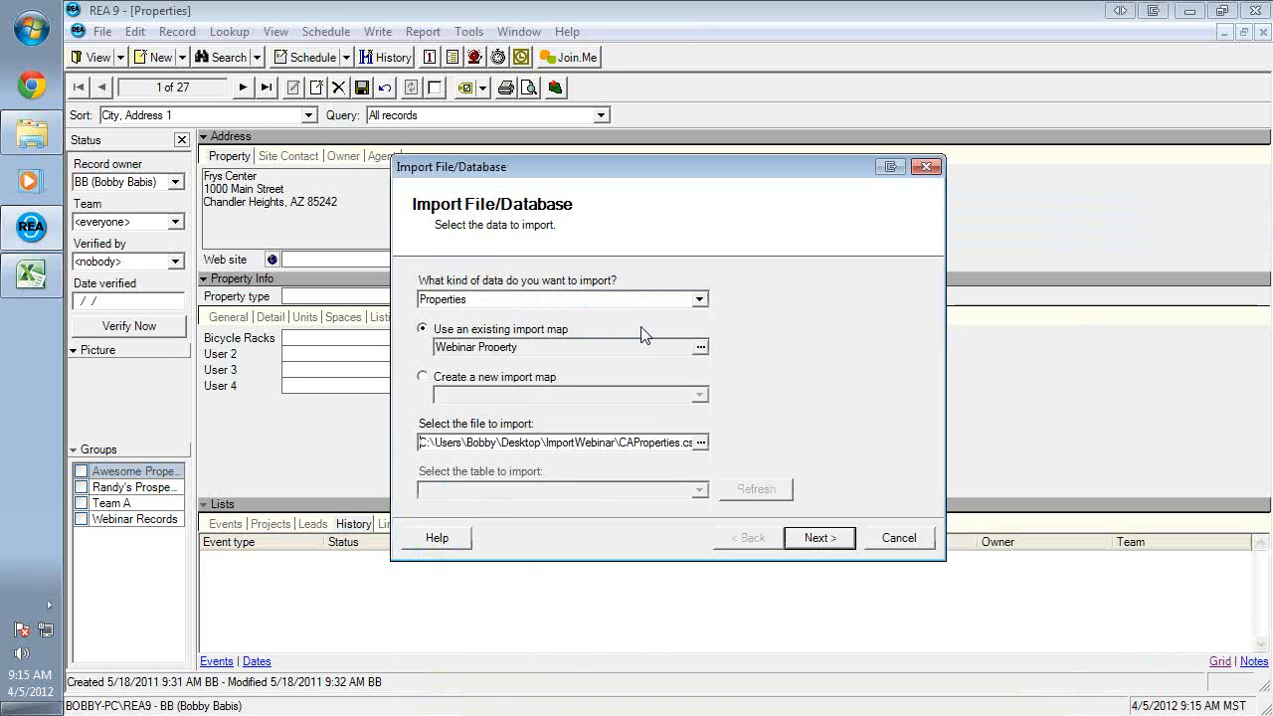
left_click(811, 542)
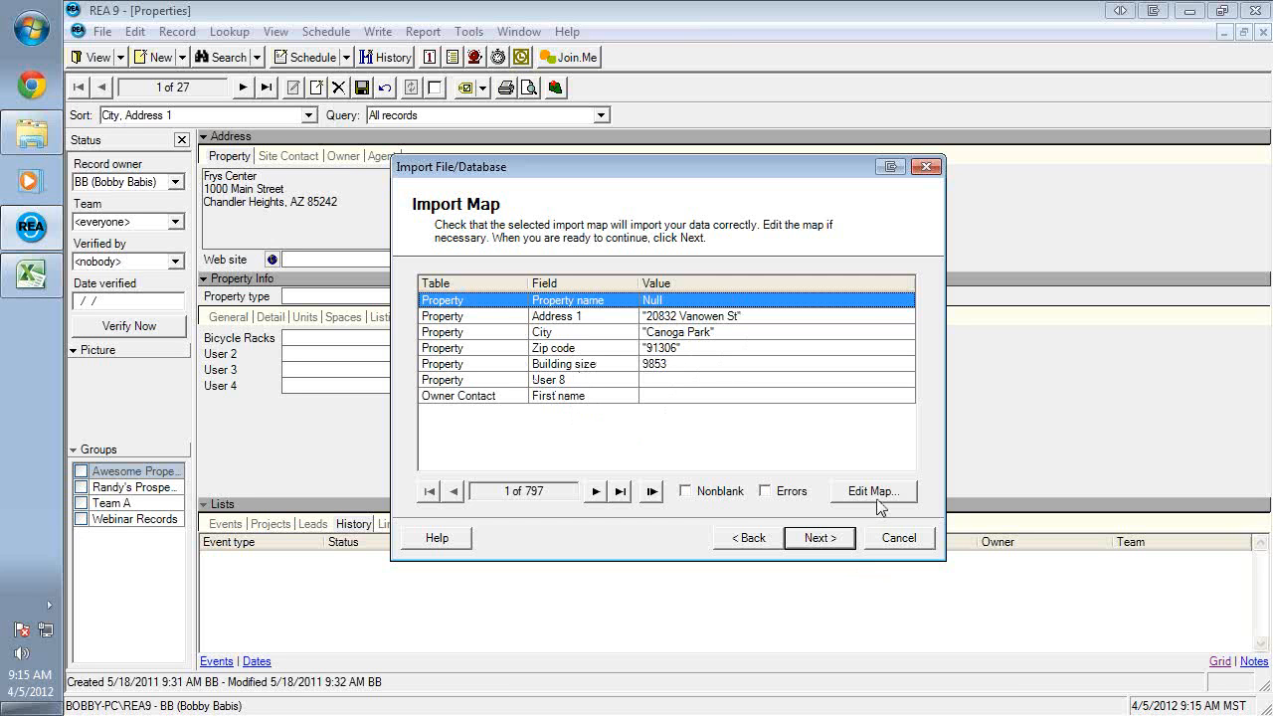
left_click(595, 490)
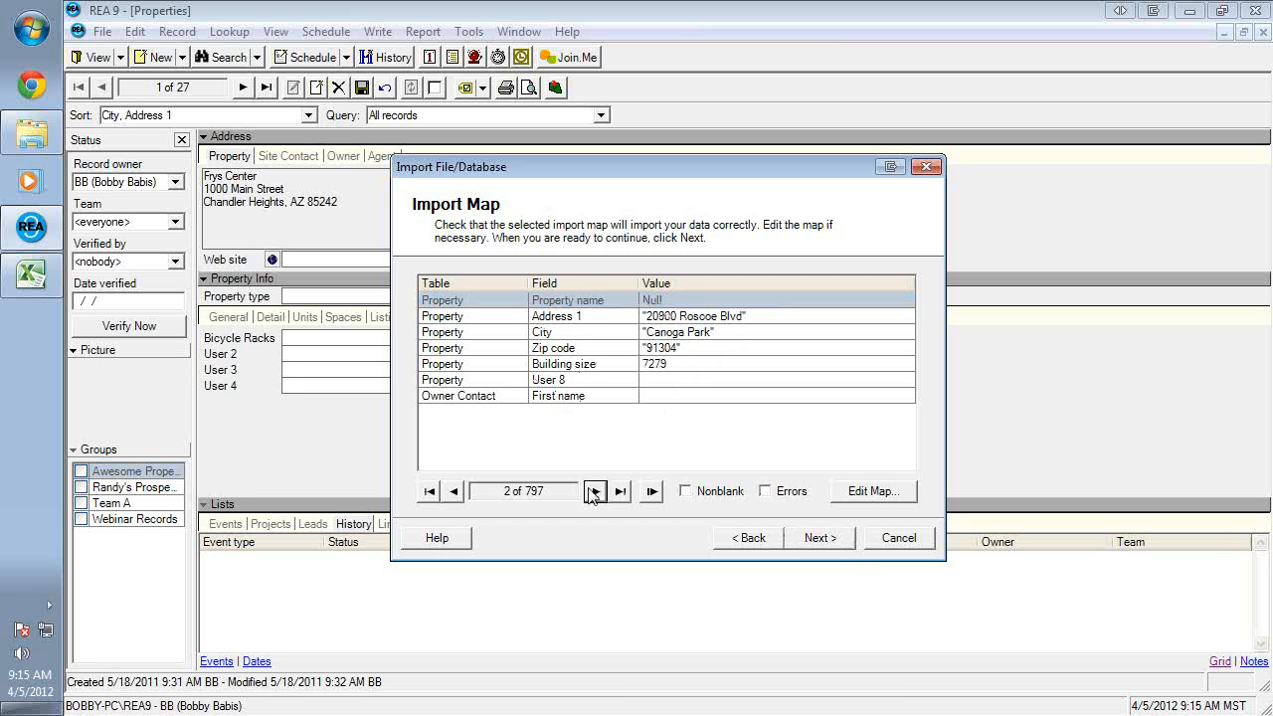
- Edit the import map, replacing the User 8 destination field with Address 2 and mapping it to the Address 2 source field
left_click(857, 500)
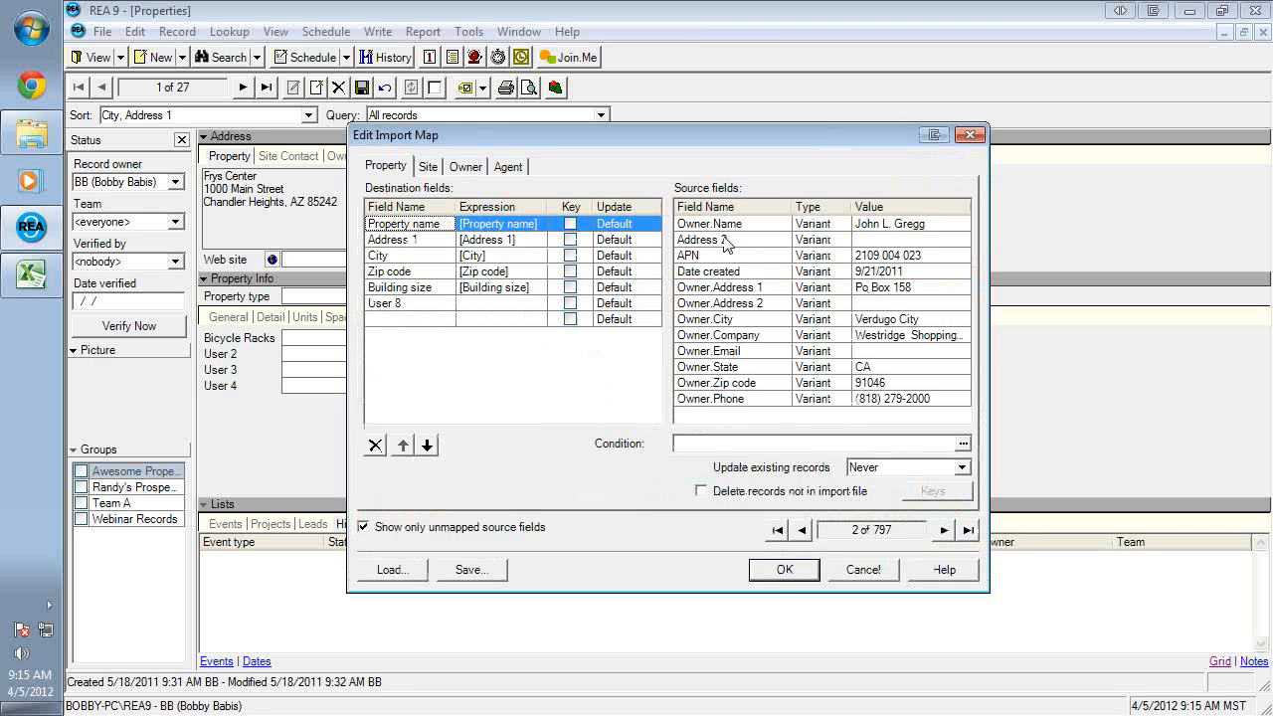
left_click(398, 303)
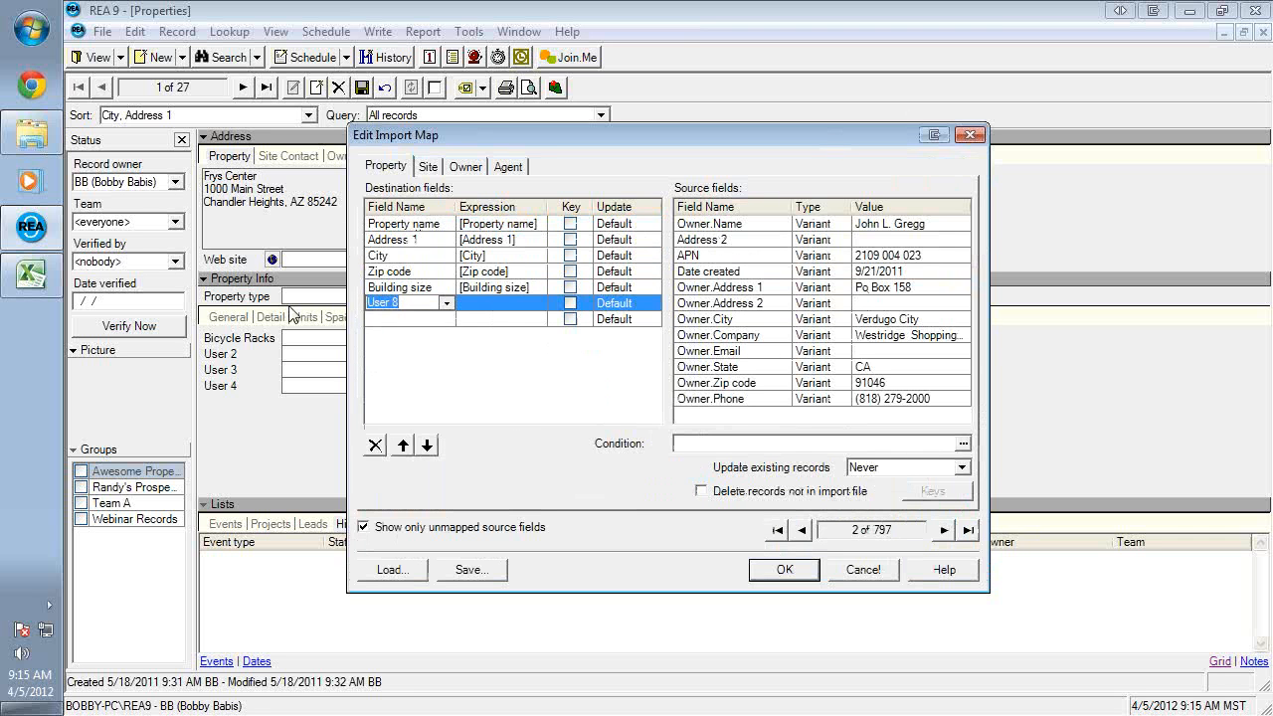
type("parc")
key("BackSpace")
key("BackSpace")
key("BackSpace")
key("BackSpace")
key("Down")
left_click_drag(745, 243, 502, 311)
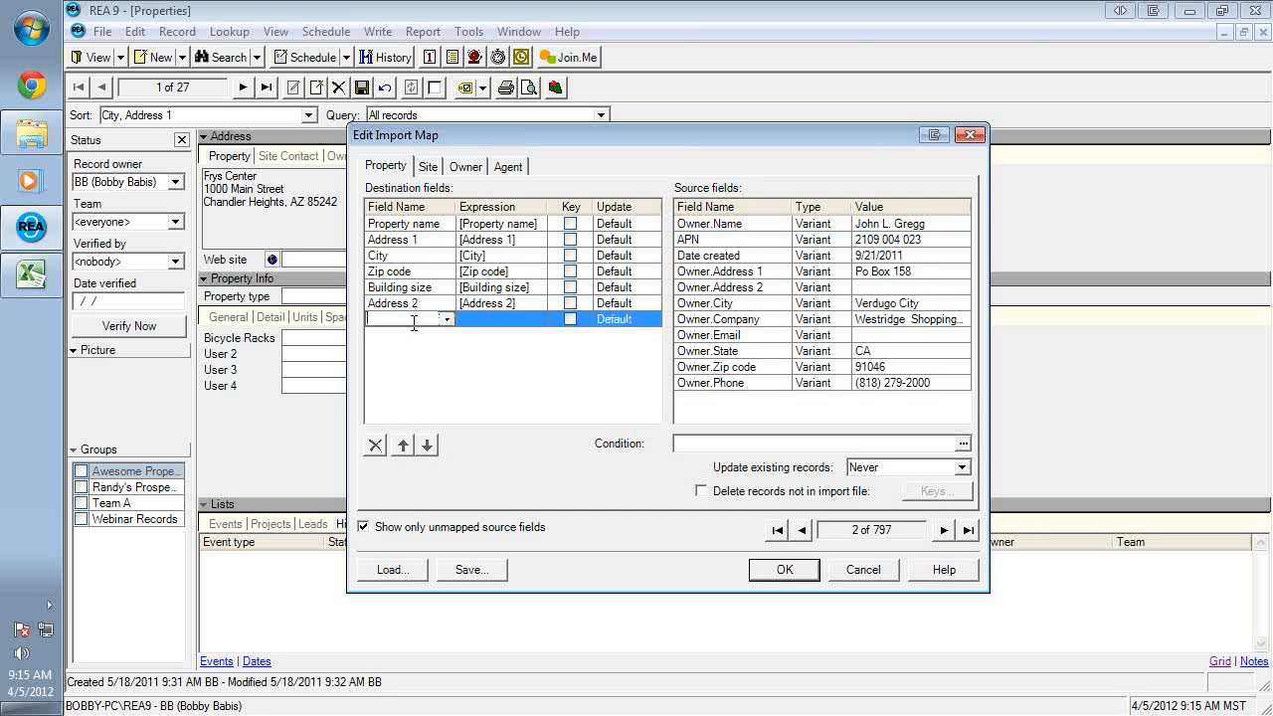
- Add APN as the seventh property destination field and map it to the APN source field
type("APN")
left_click_drag(687, 247, 473, 330)
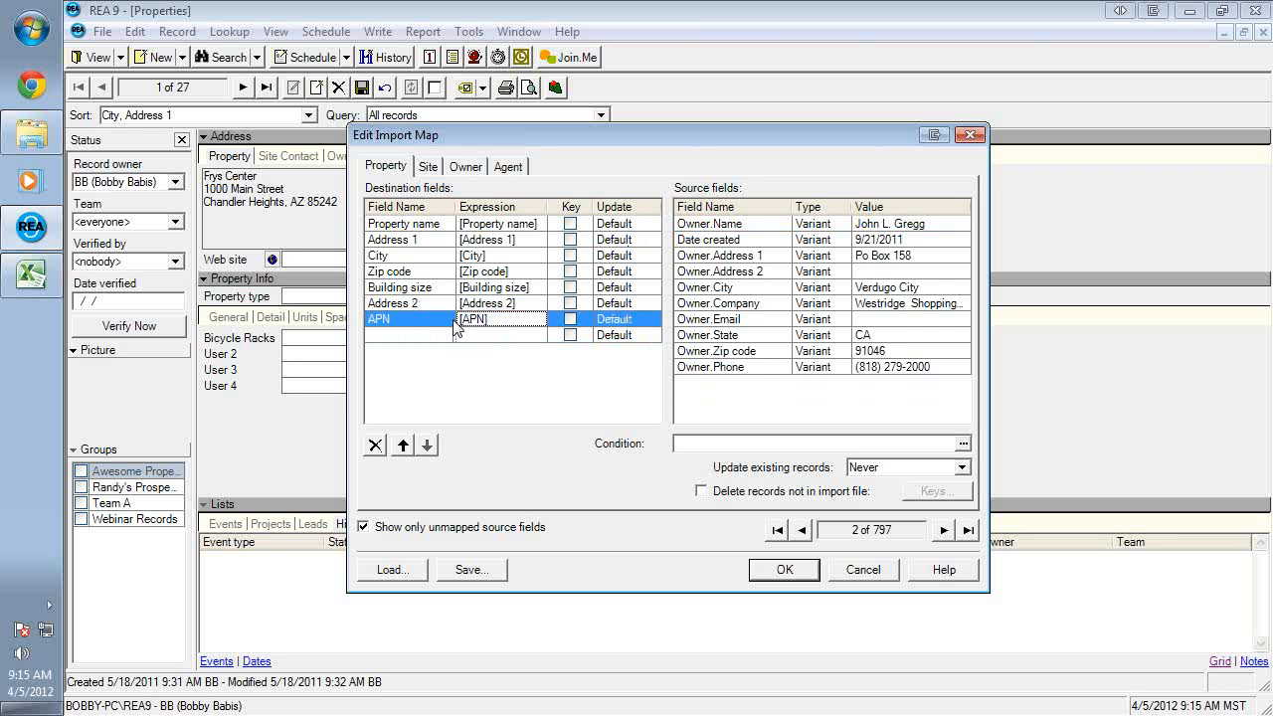
left_click(447, 322)
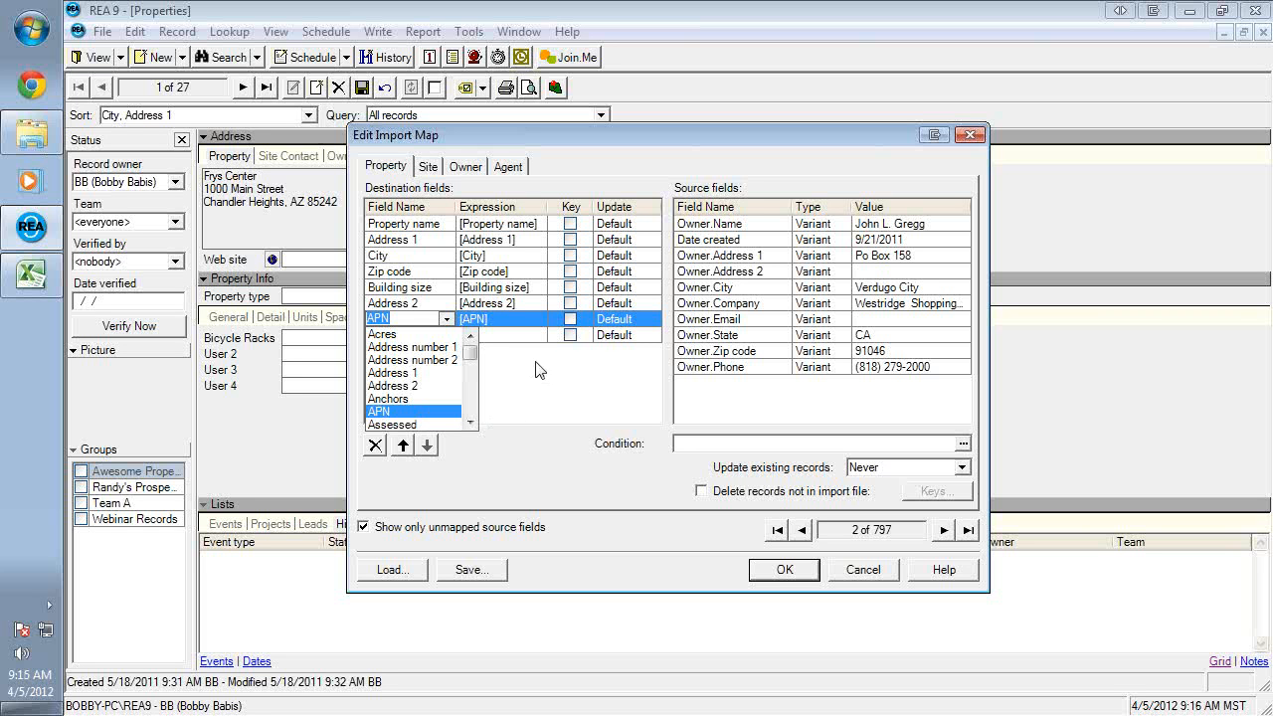
left_click(445, 319)
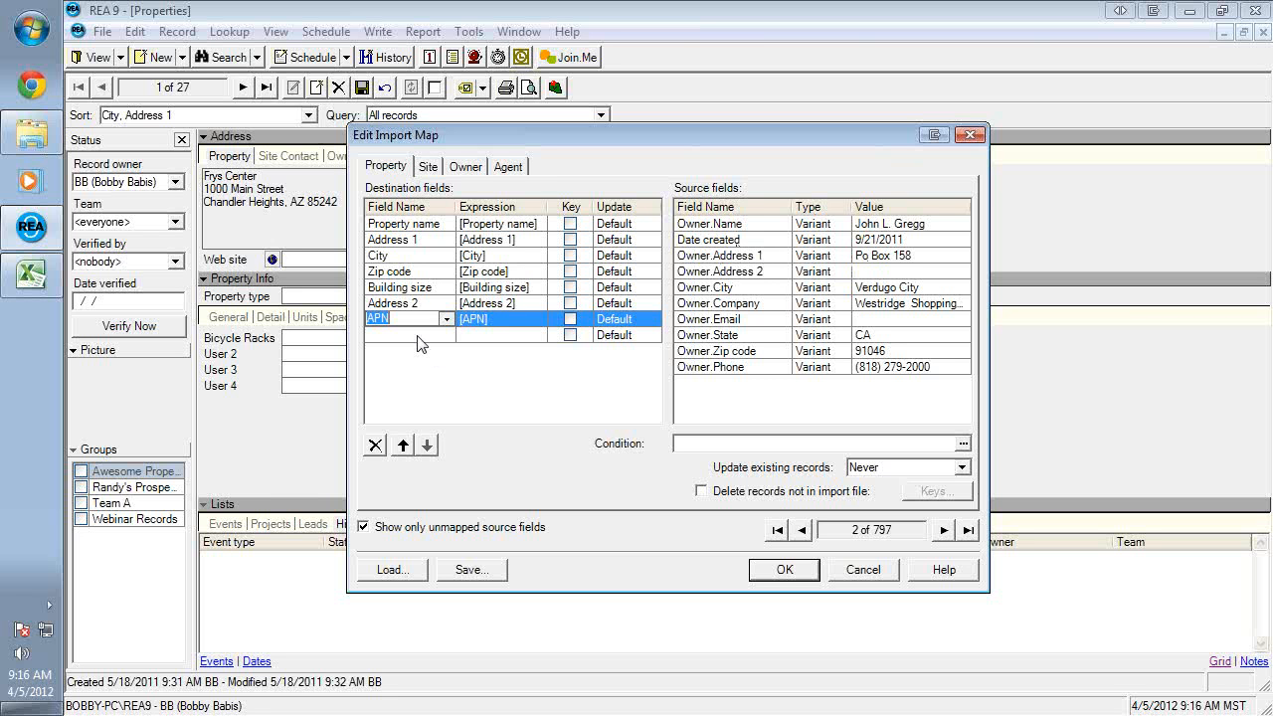
- Add Address 1 as the first Owner Company destination field and map it to the Owner.Address 1 source field
left_click(483, 166)
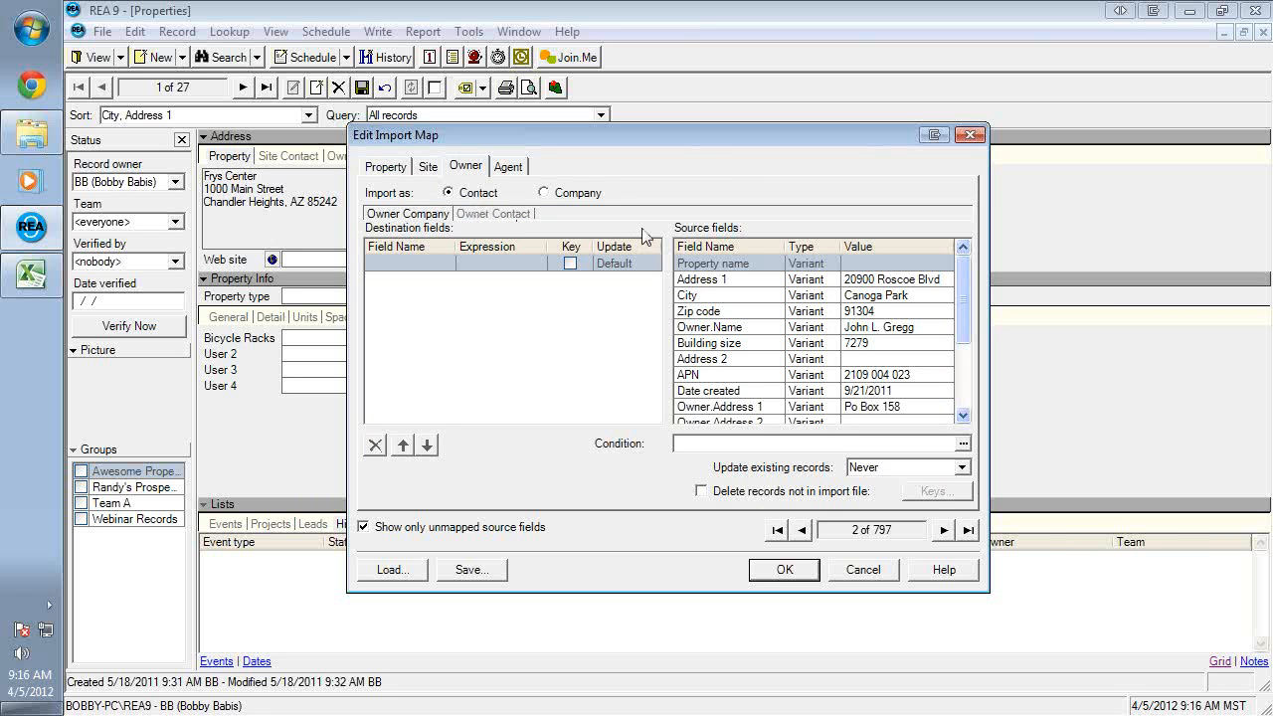
left_click_drag(962, 298, 954, 396)
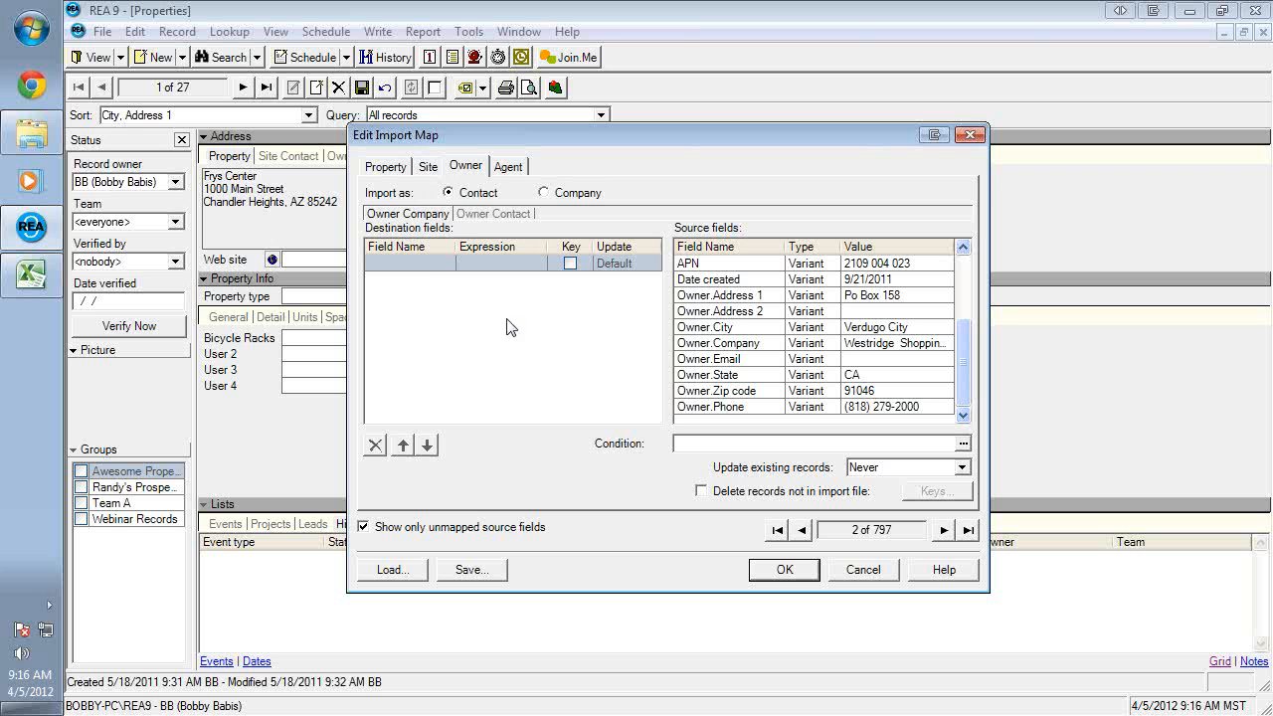
left_click(446, 263)
left_click(447, 264)
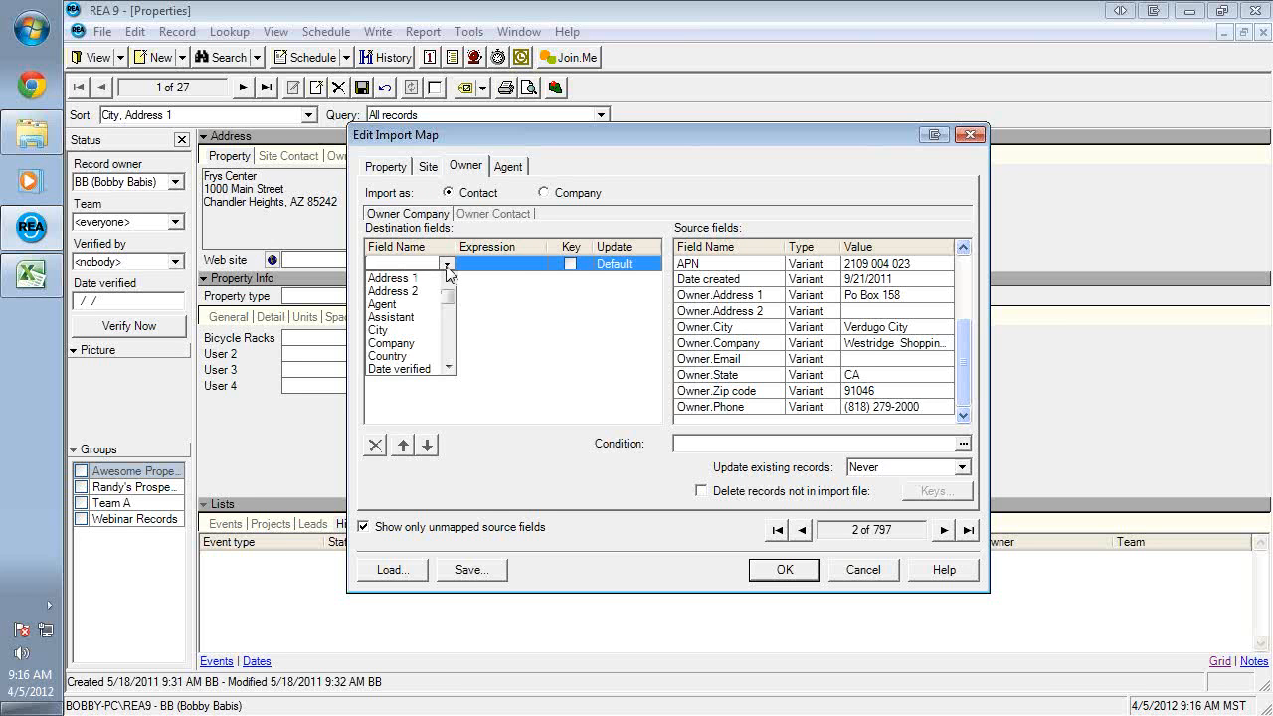
left_click(409, 279)
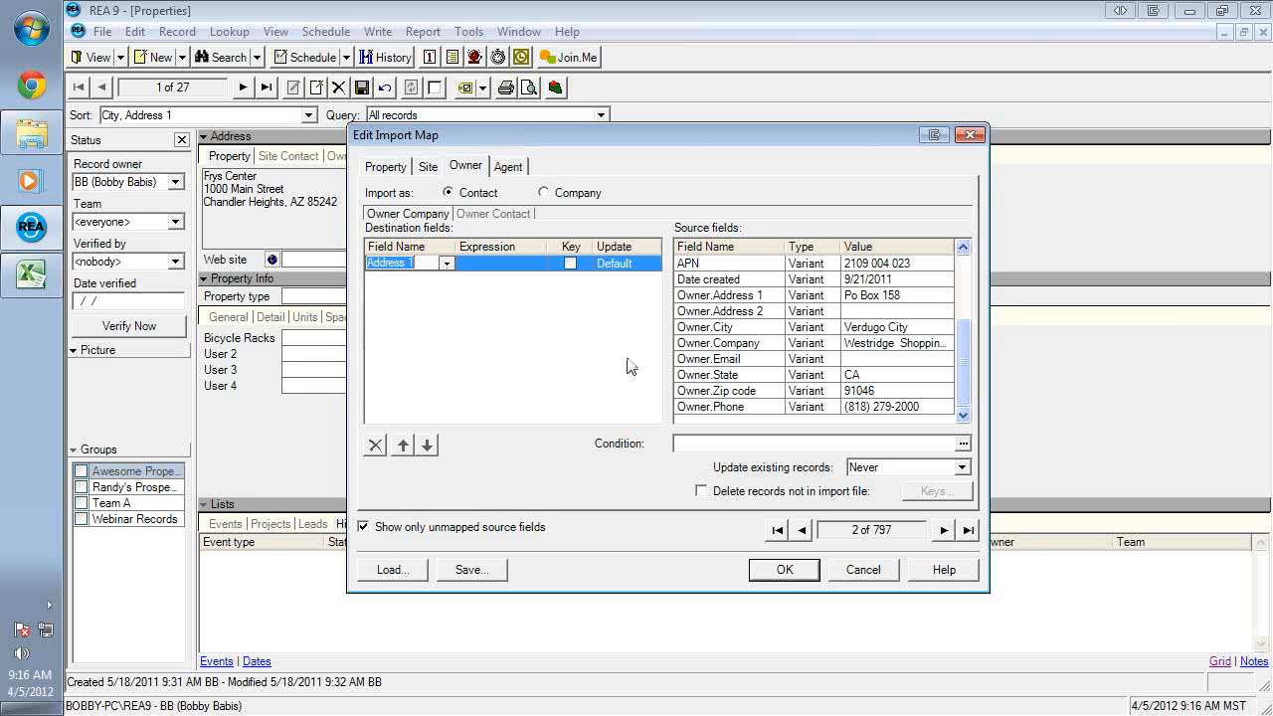
left_click_drag(753, 296, 508, 265)
- Add Address 2 as an Owner Company destination field mapped to Owner.Address 2, and check the Owner Contact mappings
left_click(379, 279)
type("Address 2")
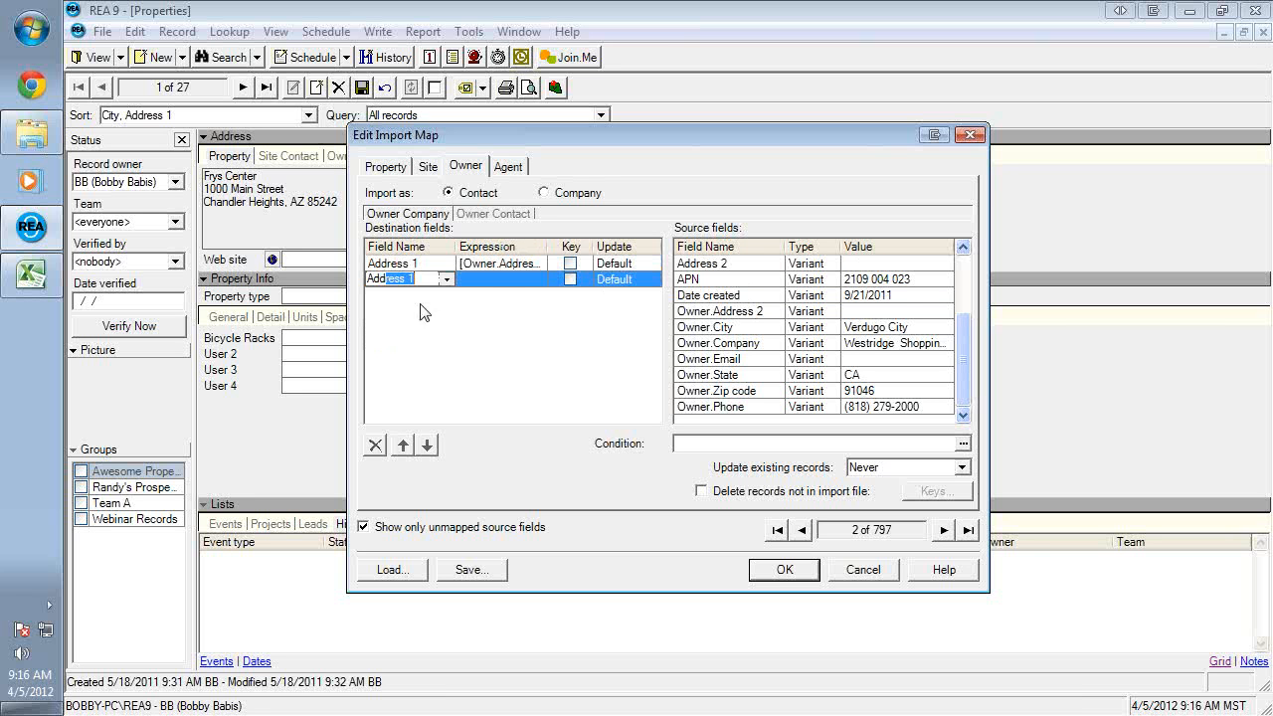
left_click_drag(738, 314, 490, 287)
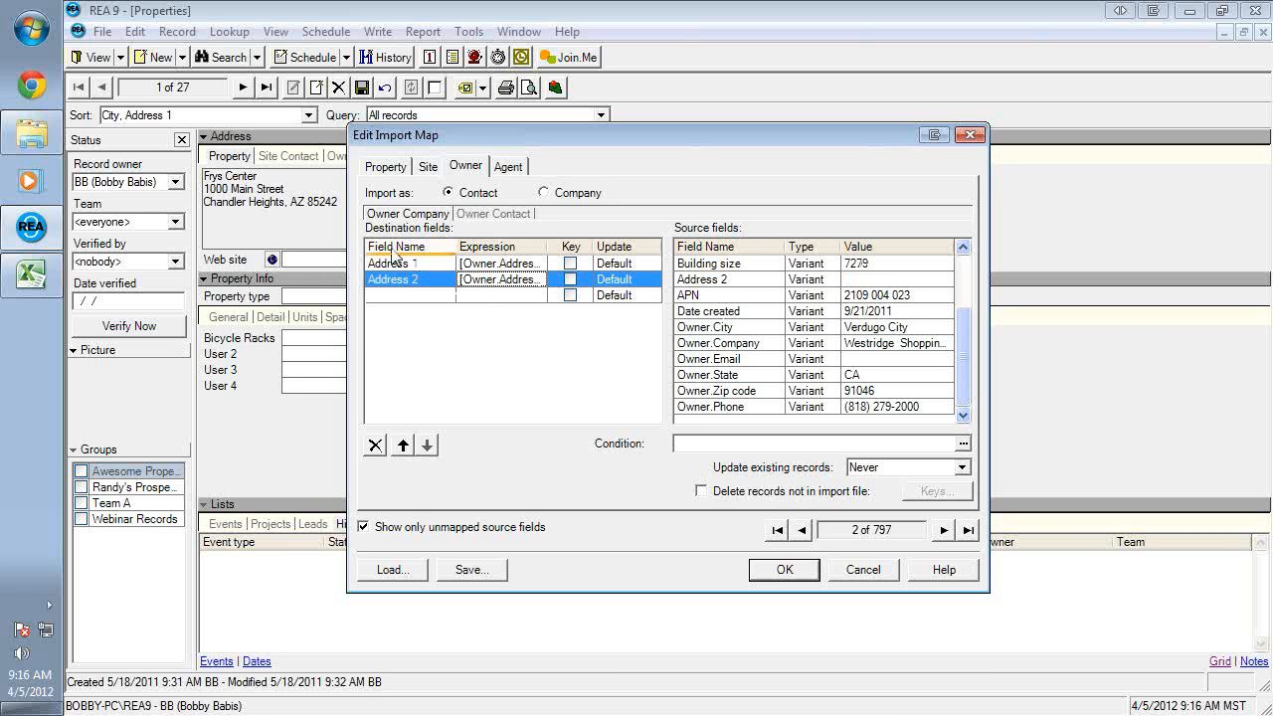
left_click(486, 216)
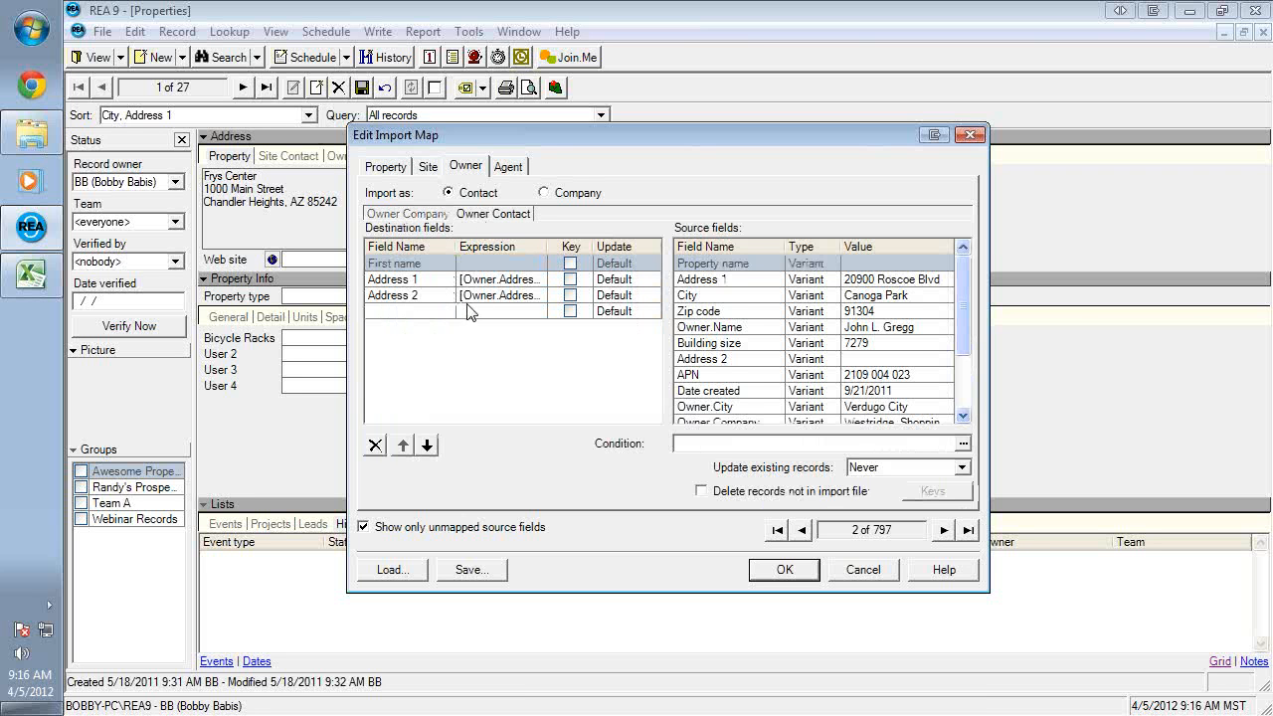
- Add City and Company as Owner Company destination fields, mapped to the Owner.City and Owner.Company source fields
left_click(414, 216)
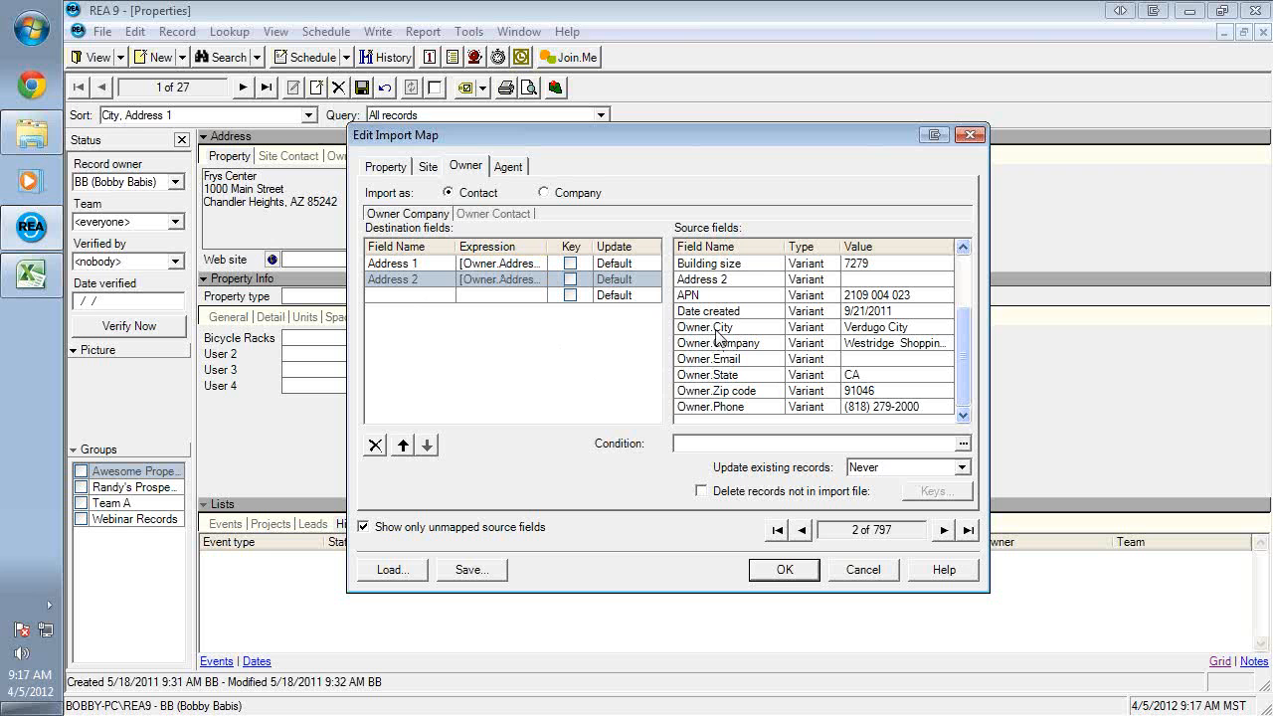
left_click(398, 294)
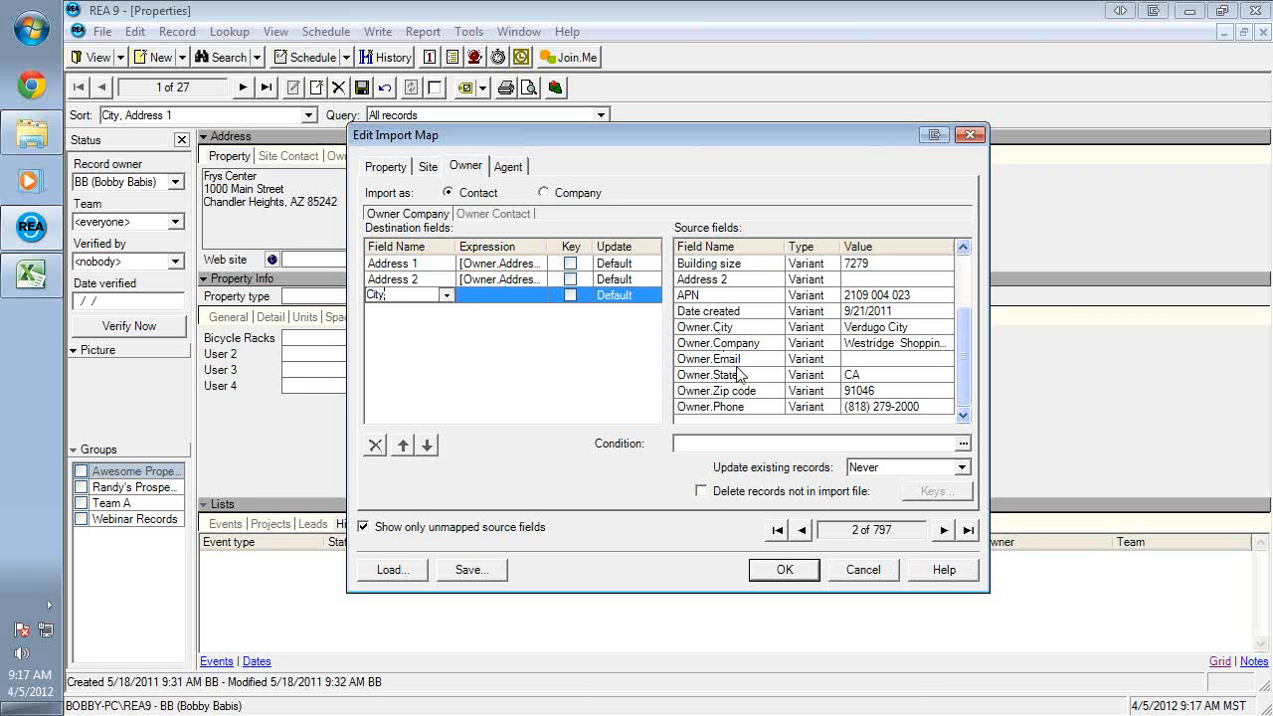
left_click_drag(726, 328, 499, 305)
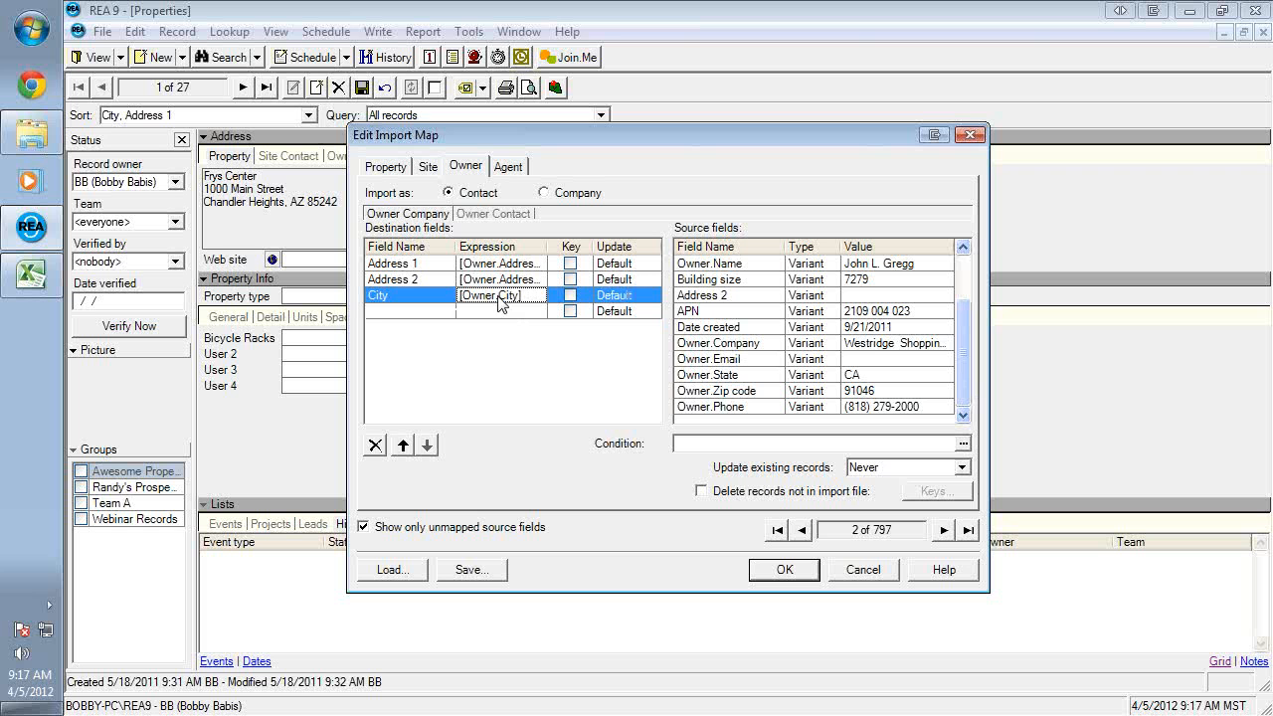
left_click(392, 313)
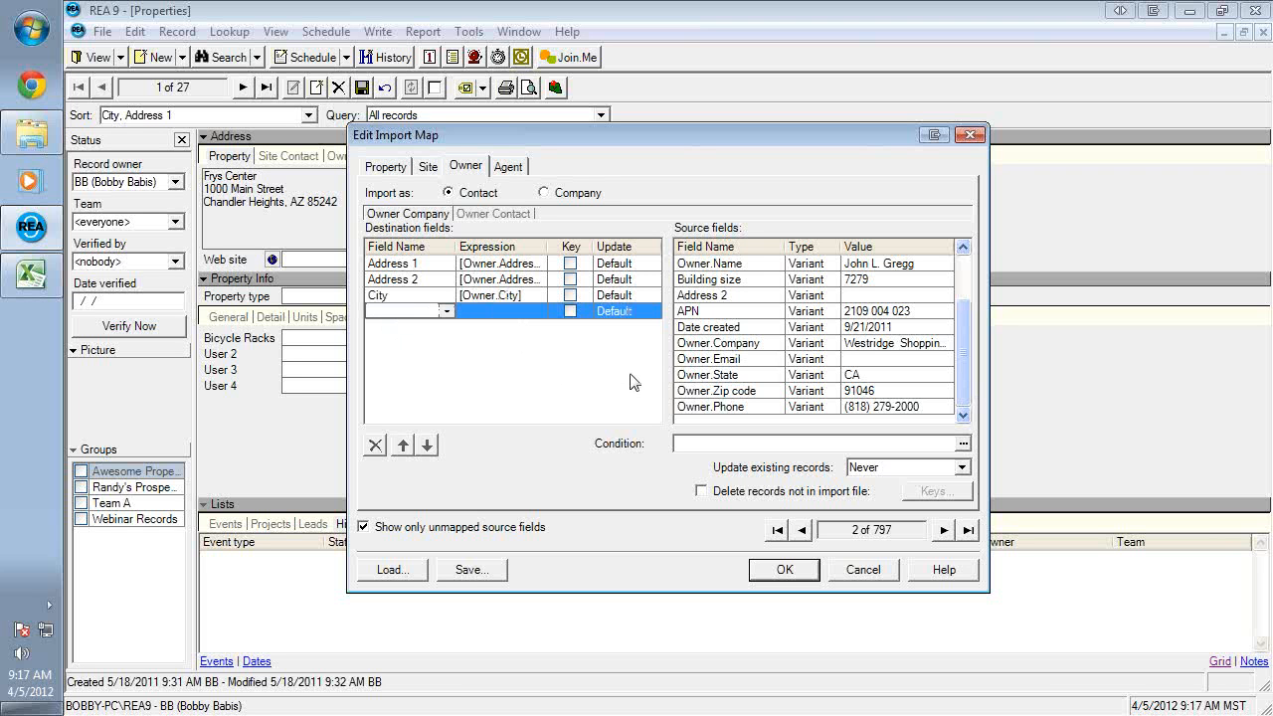
type("Company")
left_click_drag(752, 345, 525, 318)
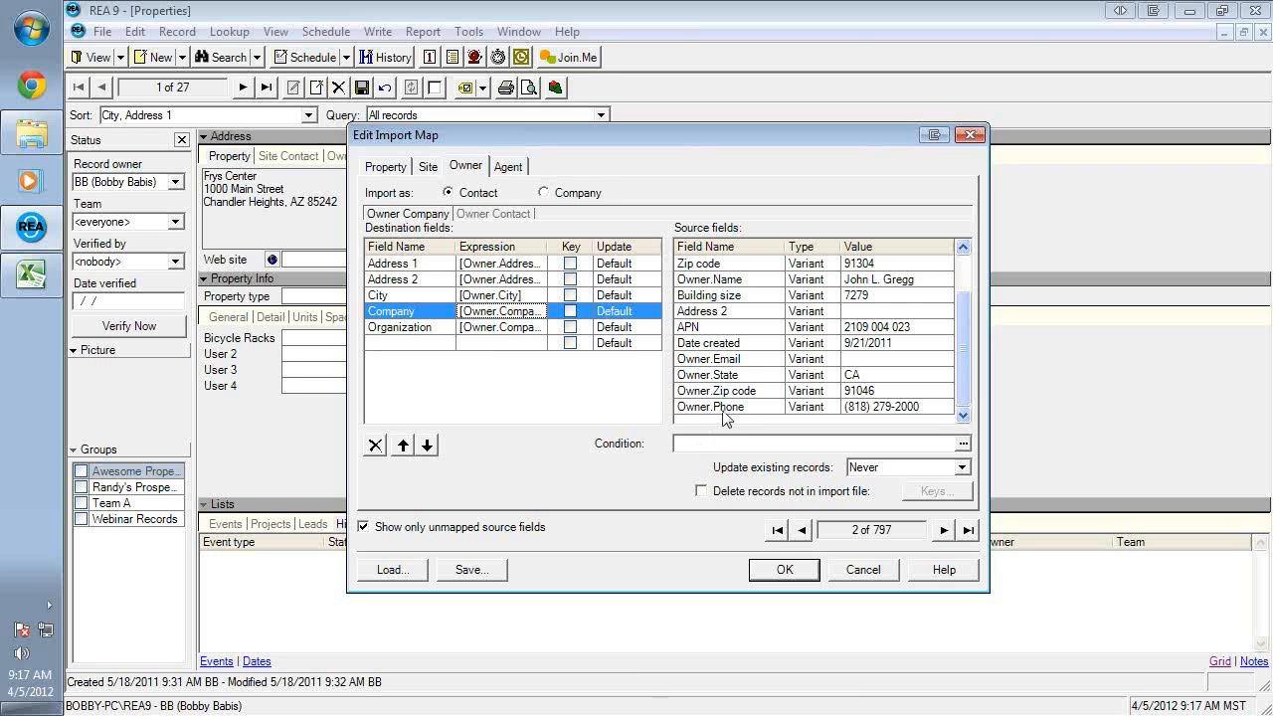
- Add State and Zip code as Owner Company destination fields, mapped to the Owner.State and Owner.Zip code source fields
left_click_drag(723, 411, 696, 408)
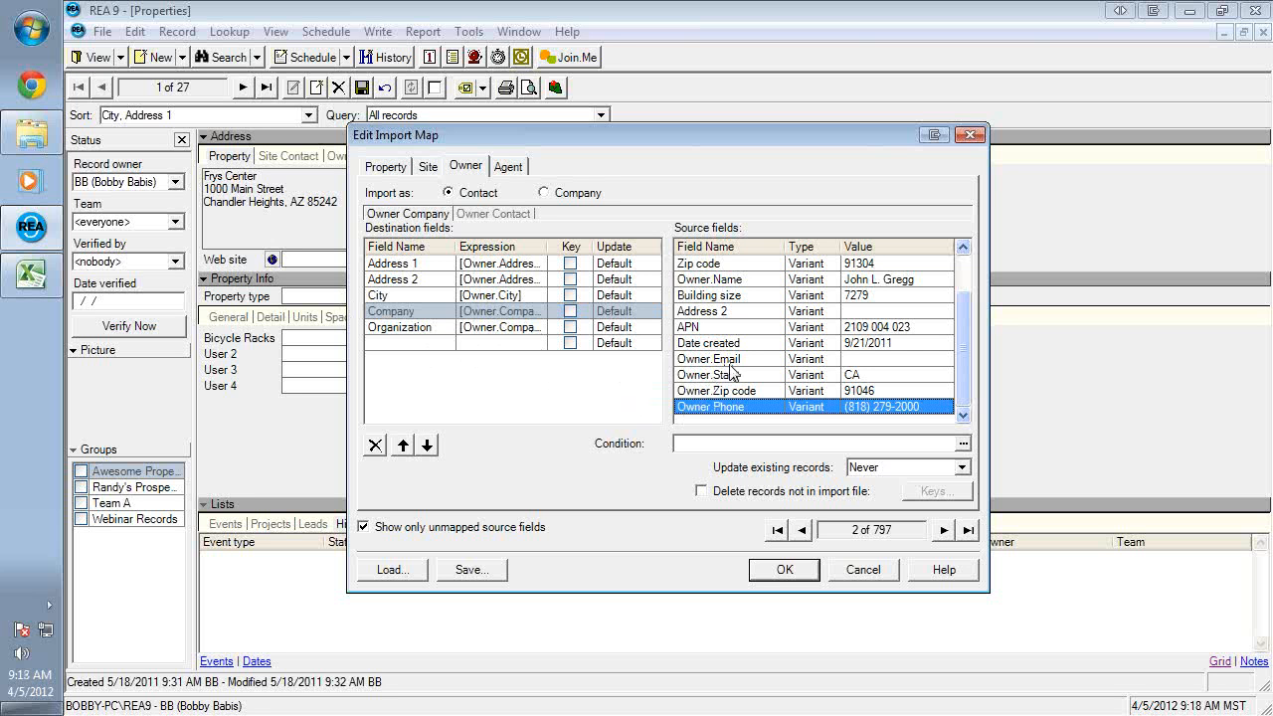
left_click(434, 343)
type("State")
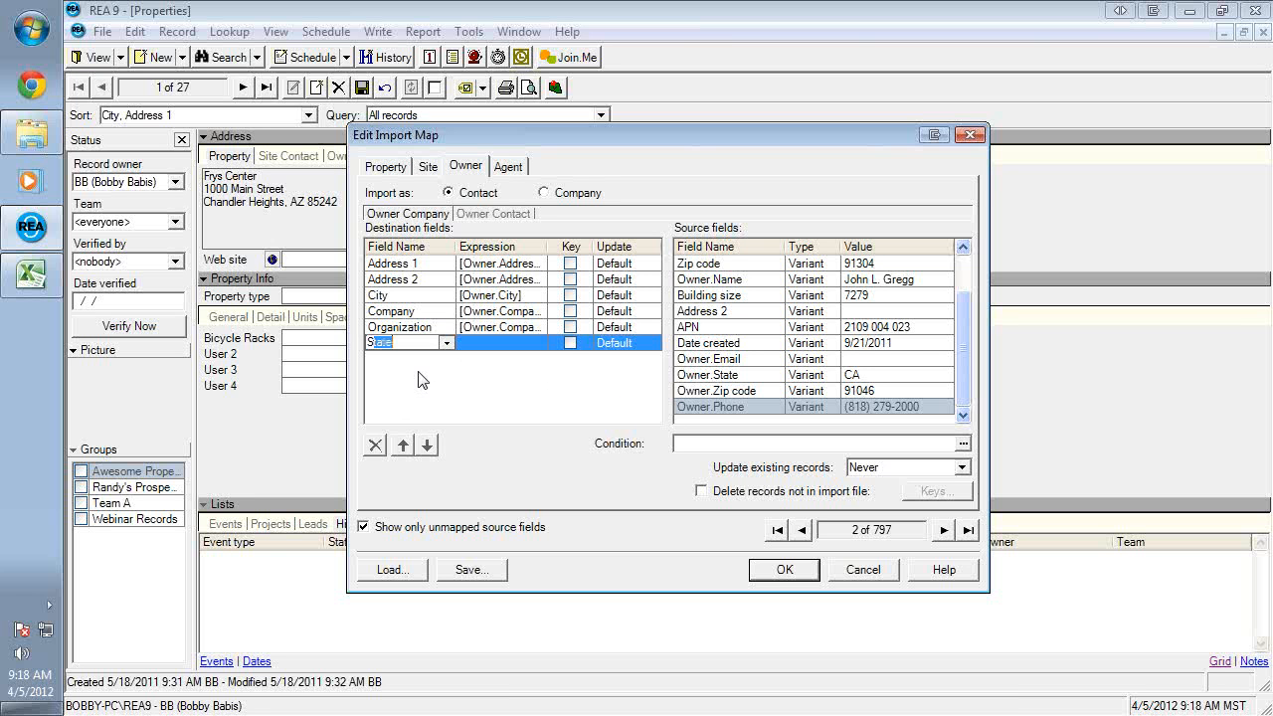
left_click_drag(733, 375, 459, 346)
left_click(443, 360)
type("Zip code")
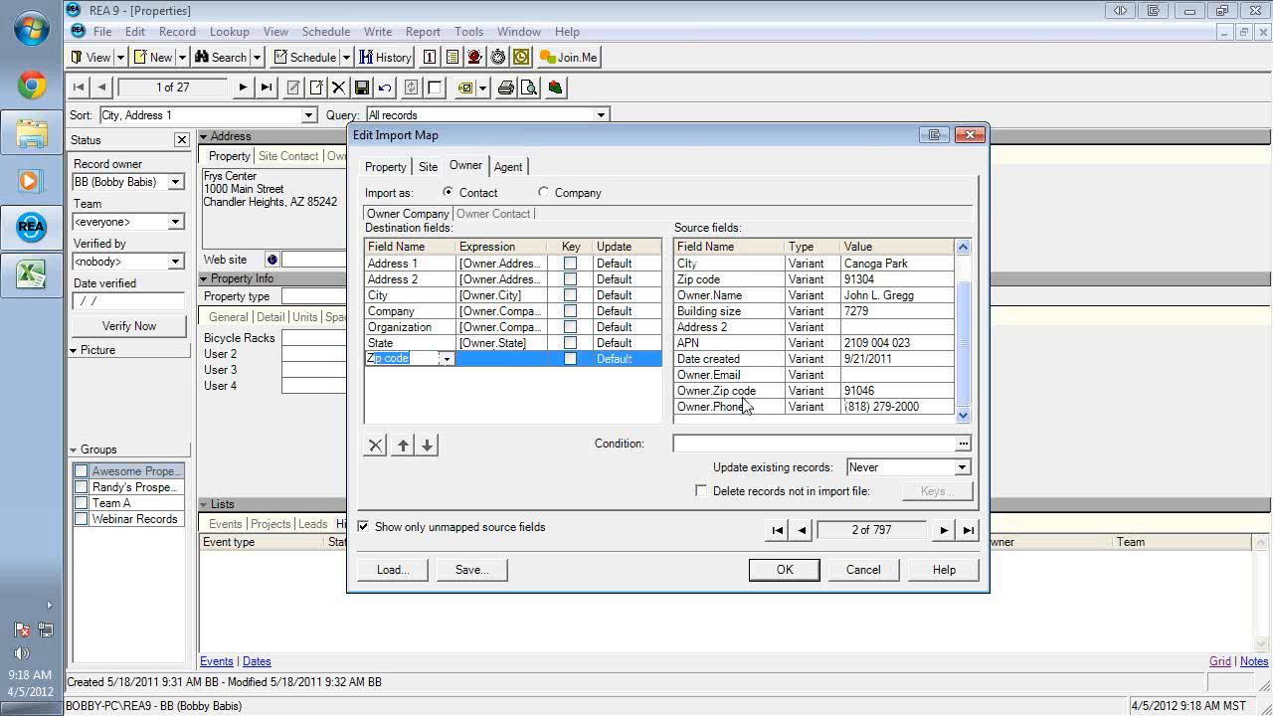
left_click_drag(742, 390, 507, 368)
- Delete the unmapped First name field from the Owner Contact destination fields
left_click(489, 217)
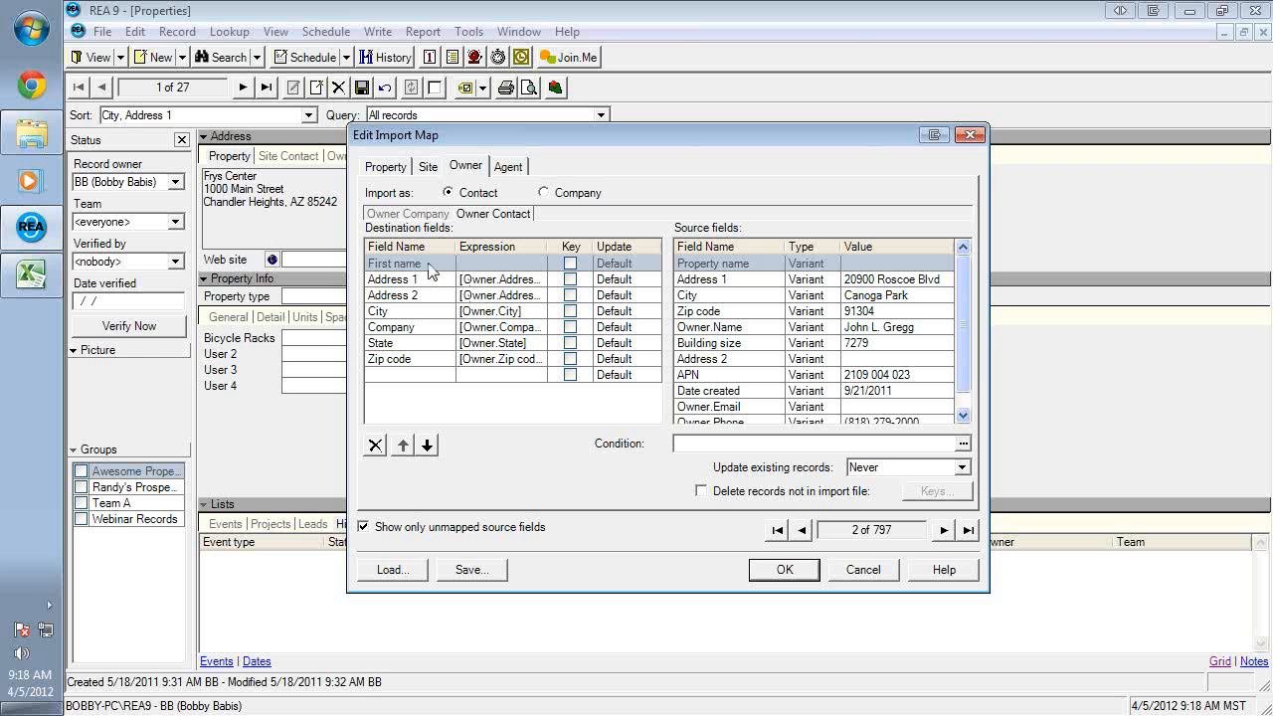
left_click(374, 447)
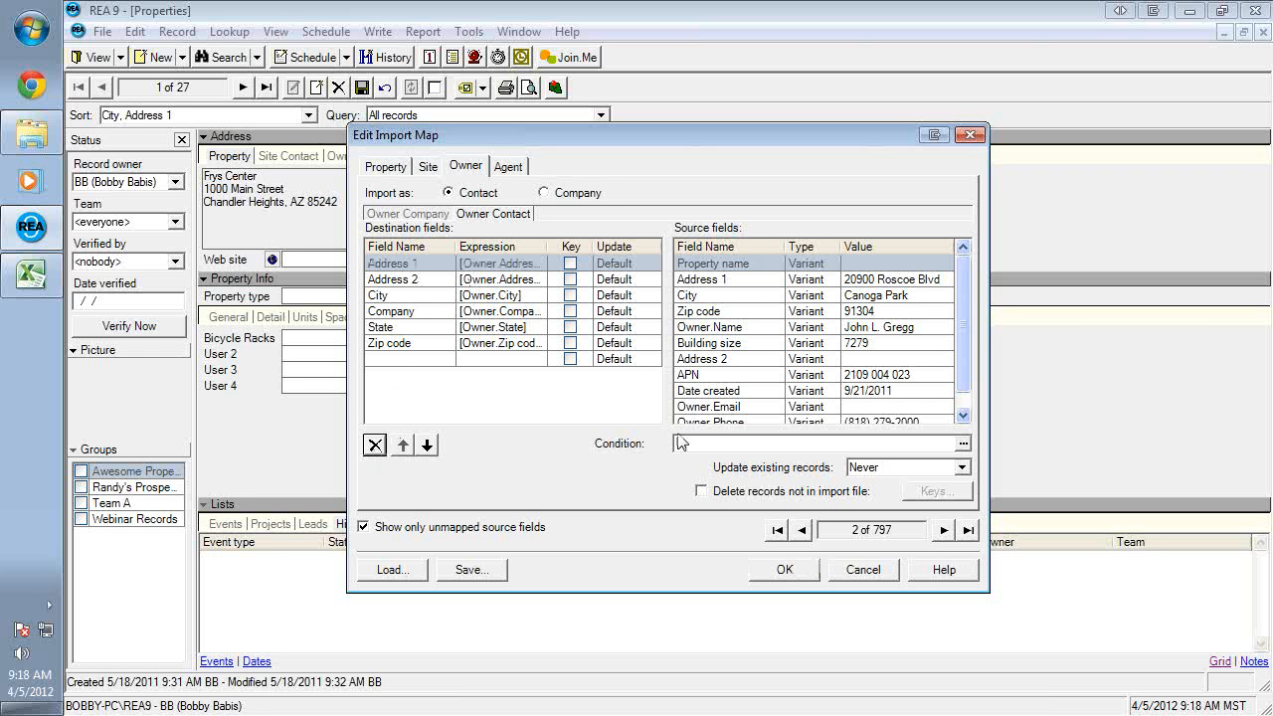
scroll(971, 306, "down", 1)
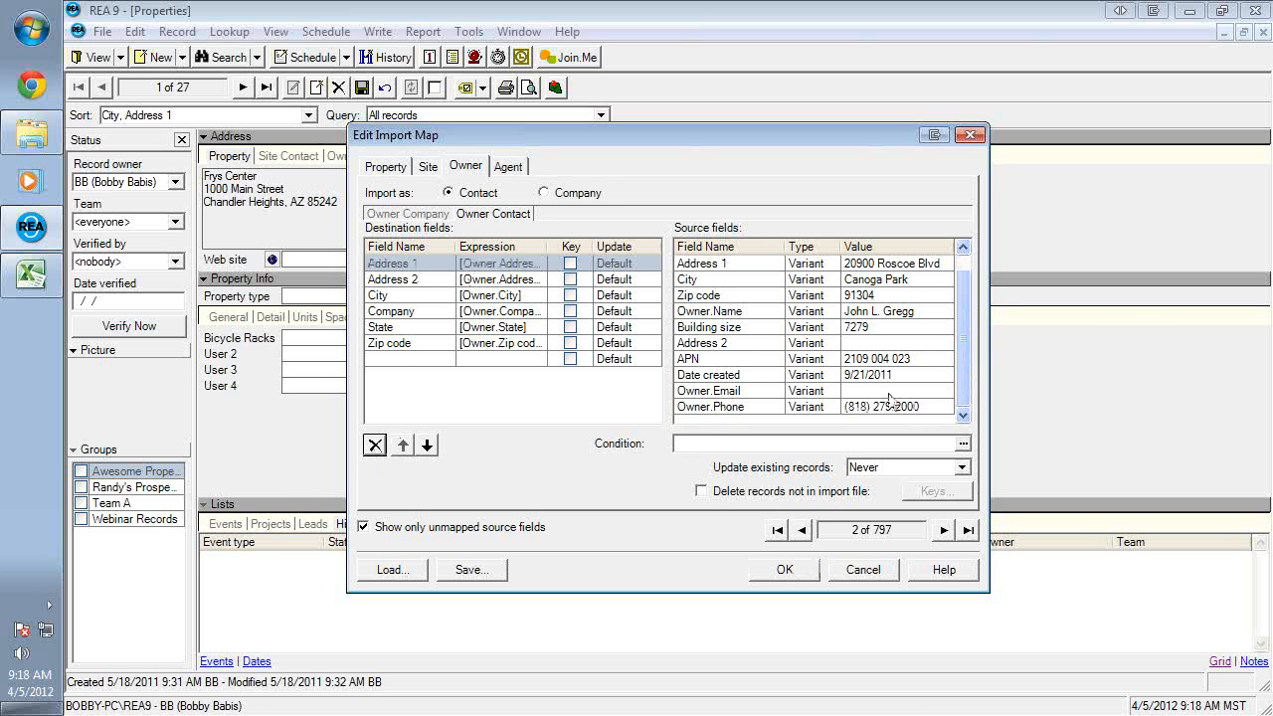
- Add Full name as an Owner Contact destination field and map it to the Owner.Name source field
left_click(418, 360)
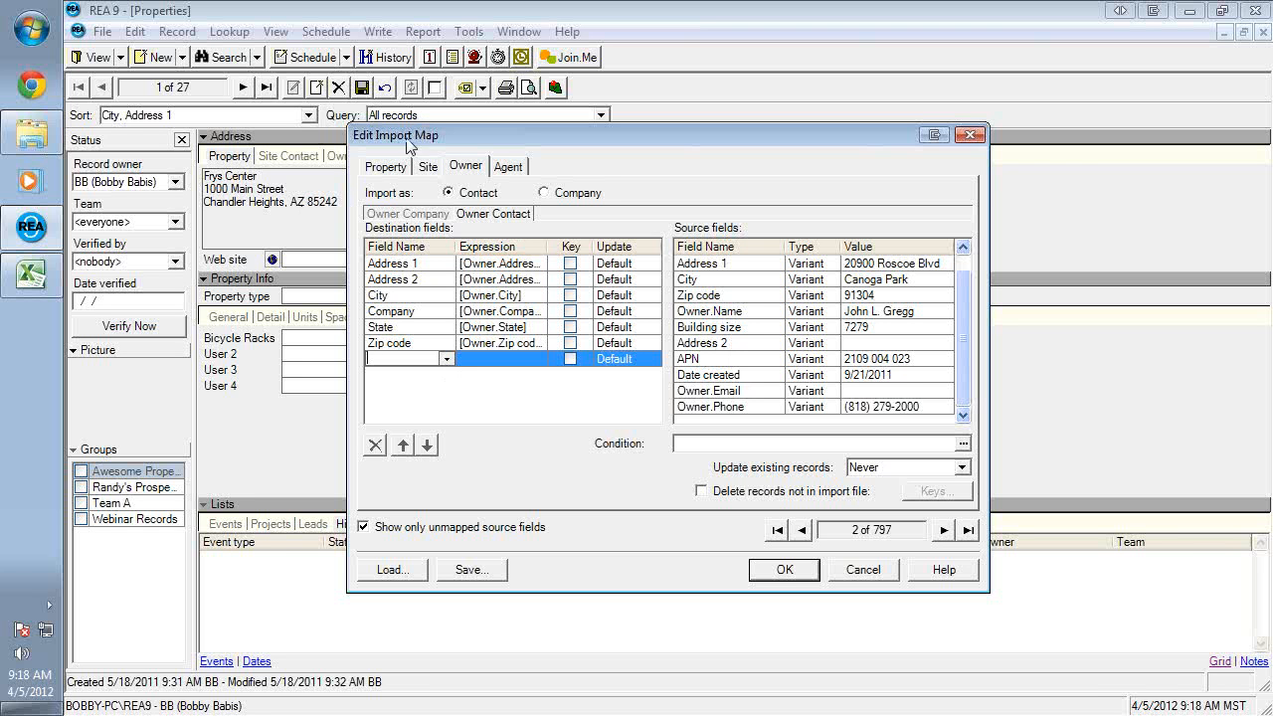
left_click(447, 359)
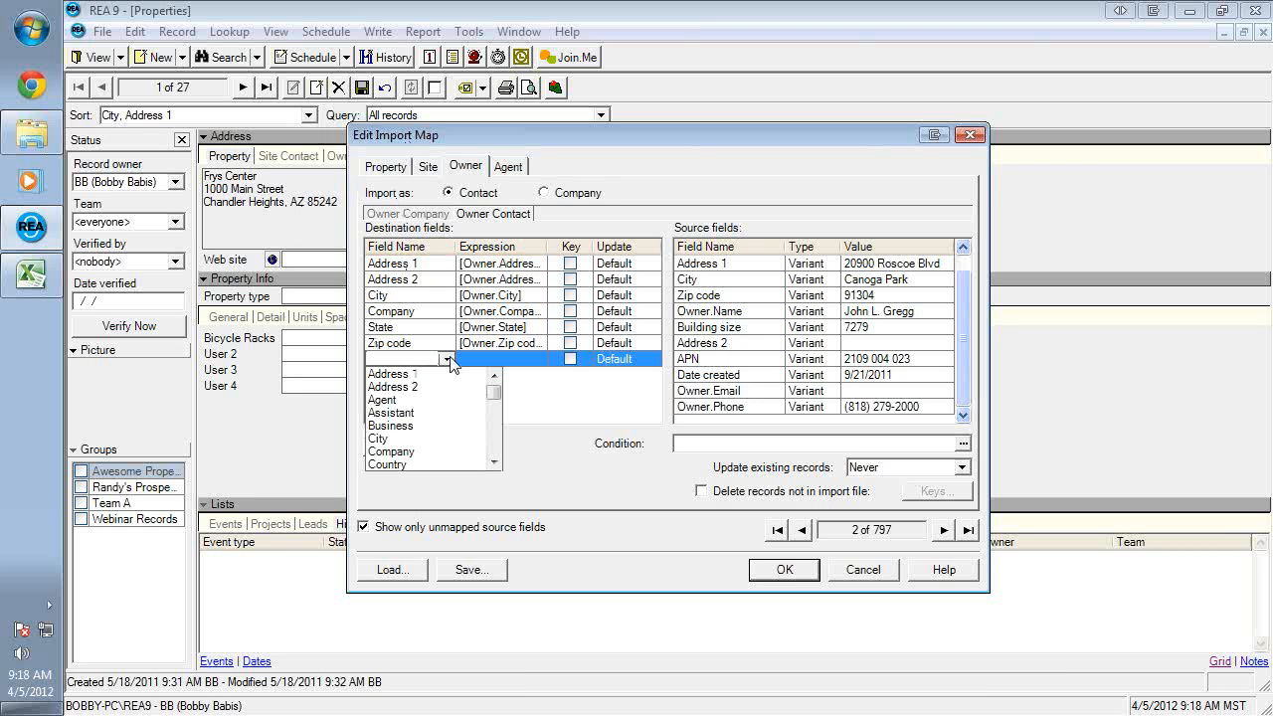
left_click(445, 348)
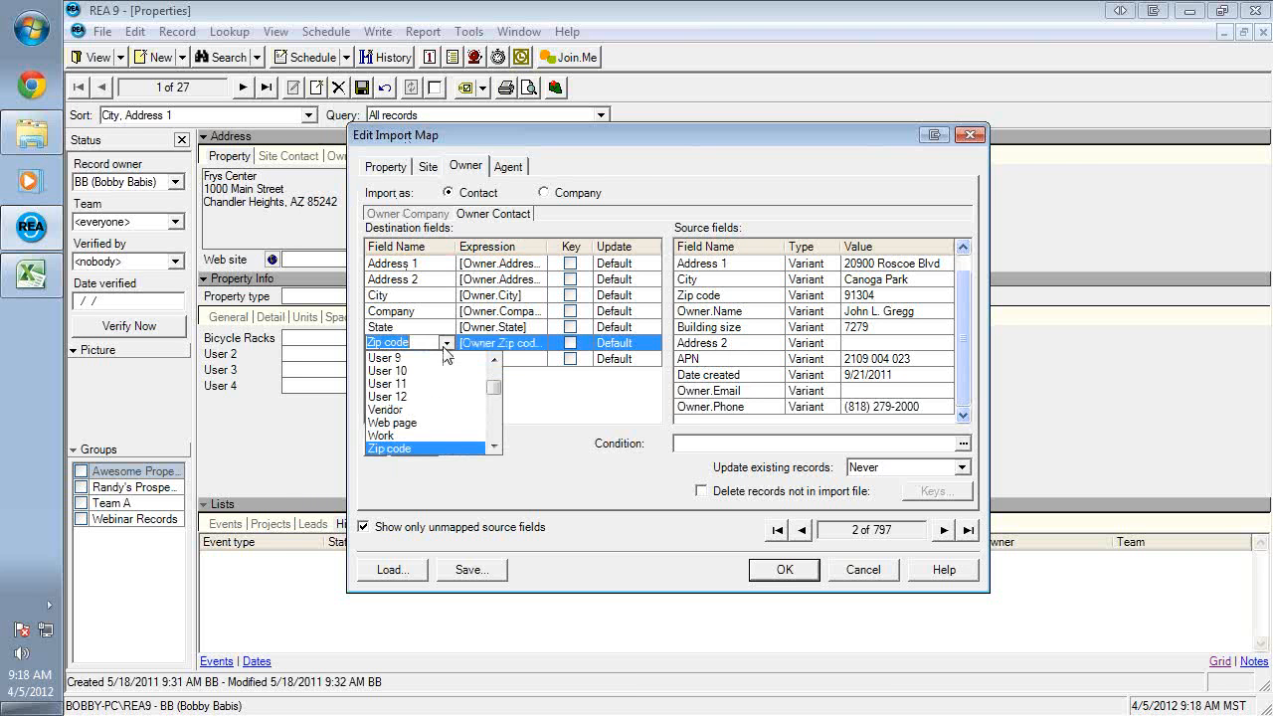
left_click(445, 348)
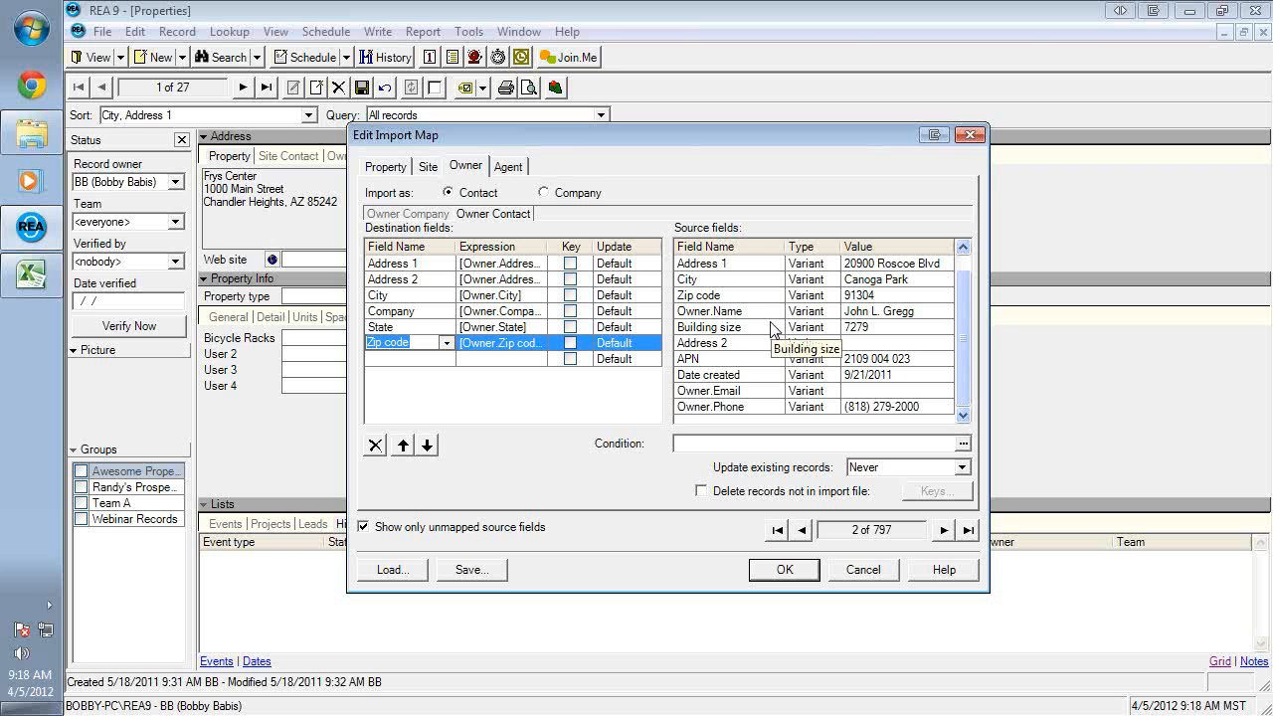
left_click(445, 360)
left_click_drag(492, 410, 494, 402)
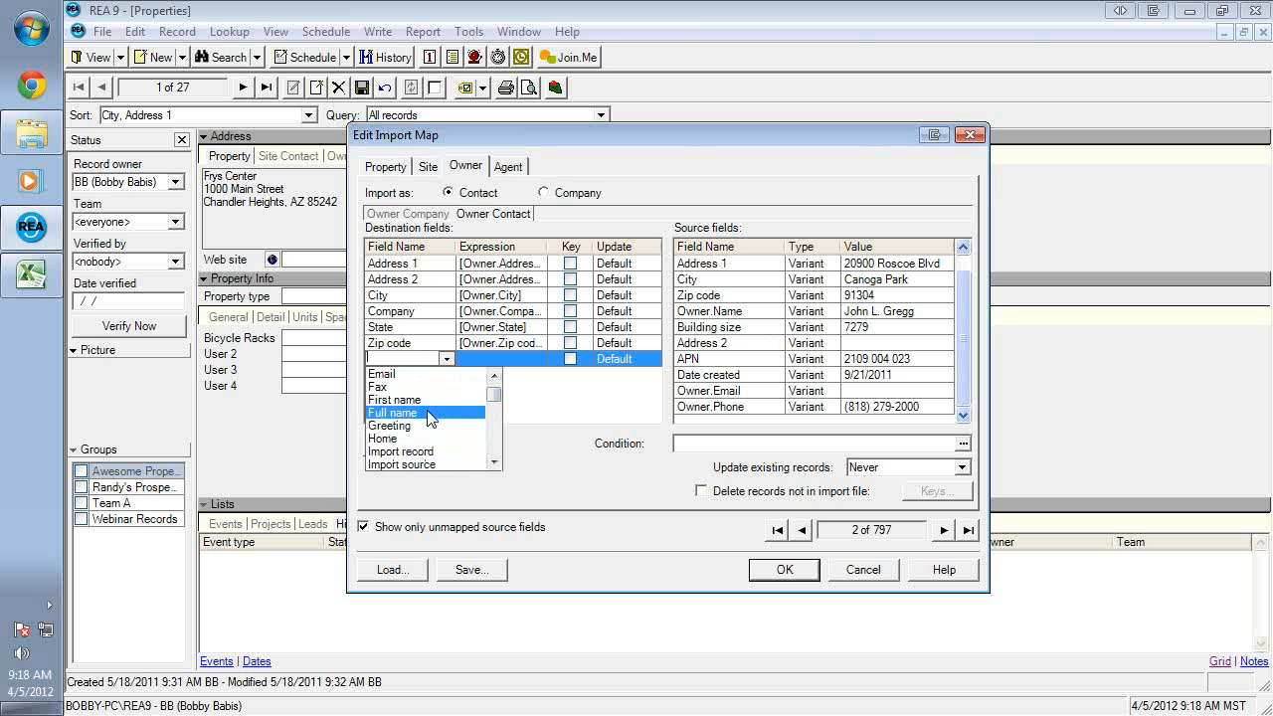
mouse_move(495, 405)
left_mouse_down()
mouse_move(497, 416)
mouse_move(498, 381)
left_mouse_up()
left_click(495, 429)
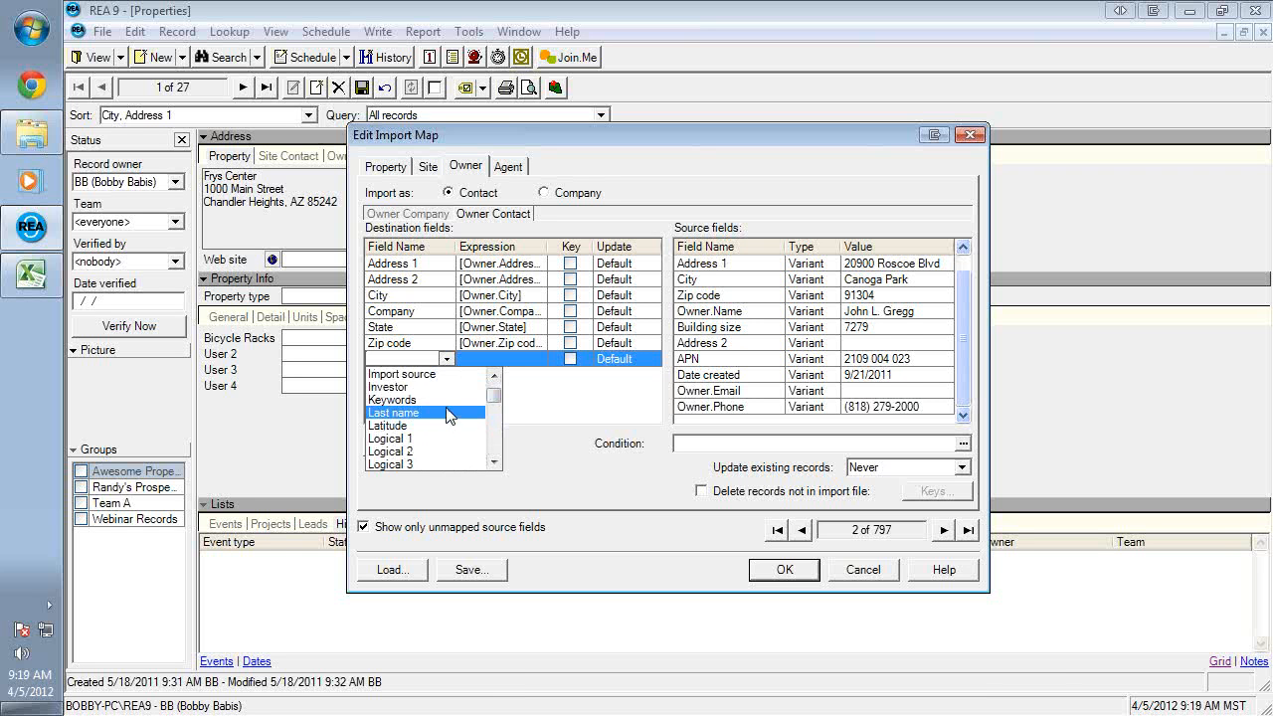
scroll(450, 403, "up", 2)
left_click(454, 400)
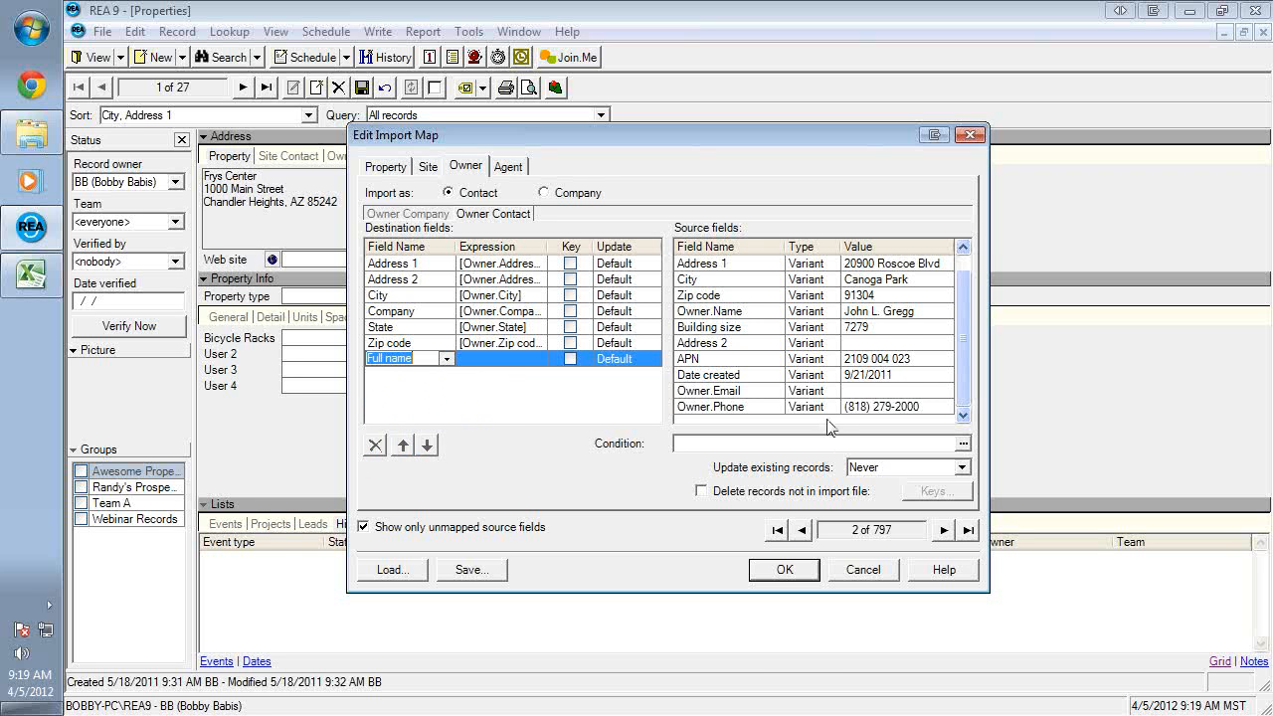
left_click_drag(758, 314, 475, 366)
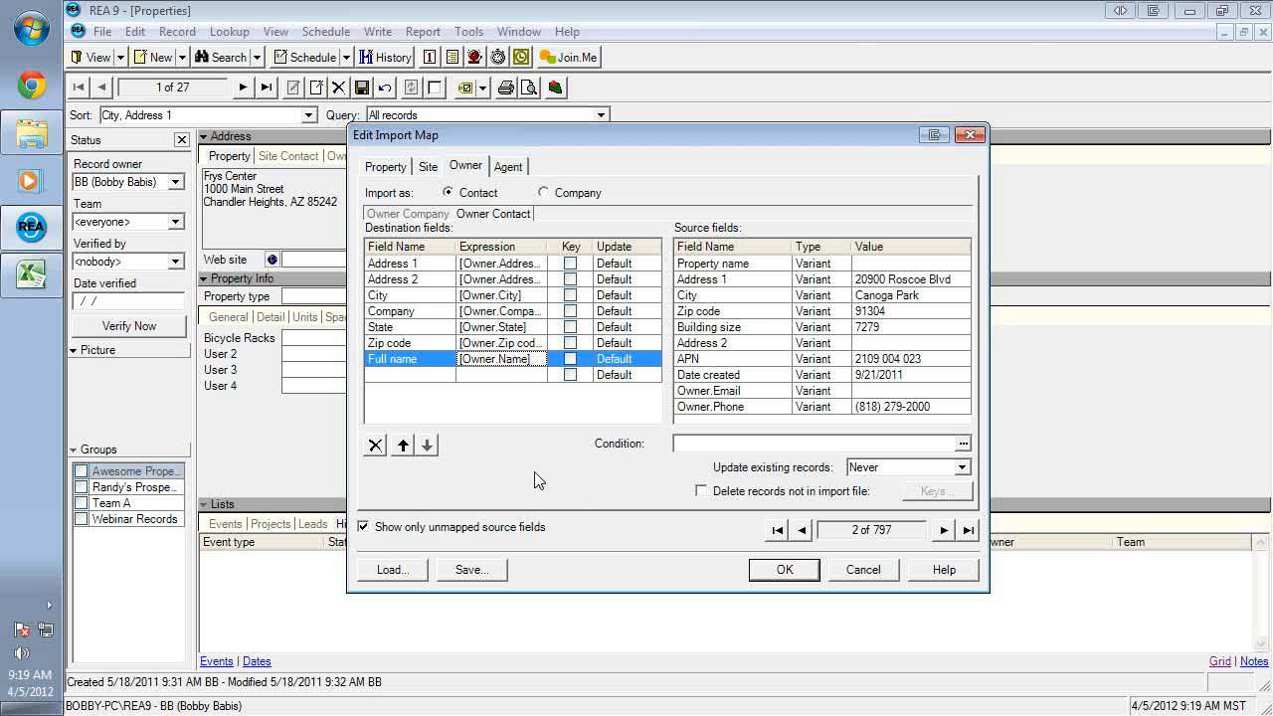
- Add Email and Work as Owner Contact destination fields, mapped to the Owner.Email and Owner.Phone source fields
left_click(431, 376)
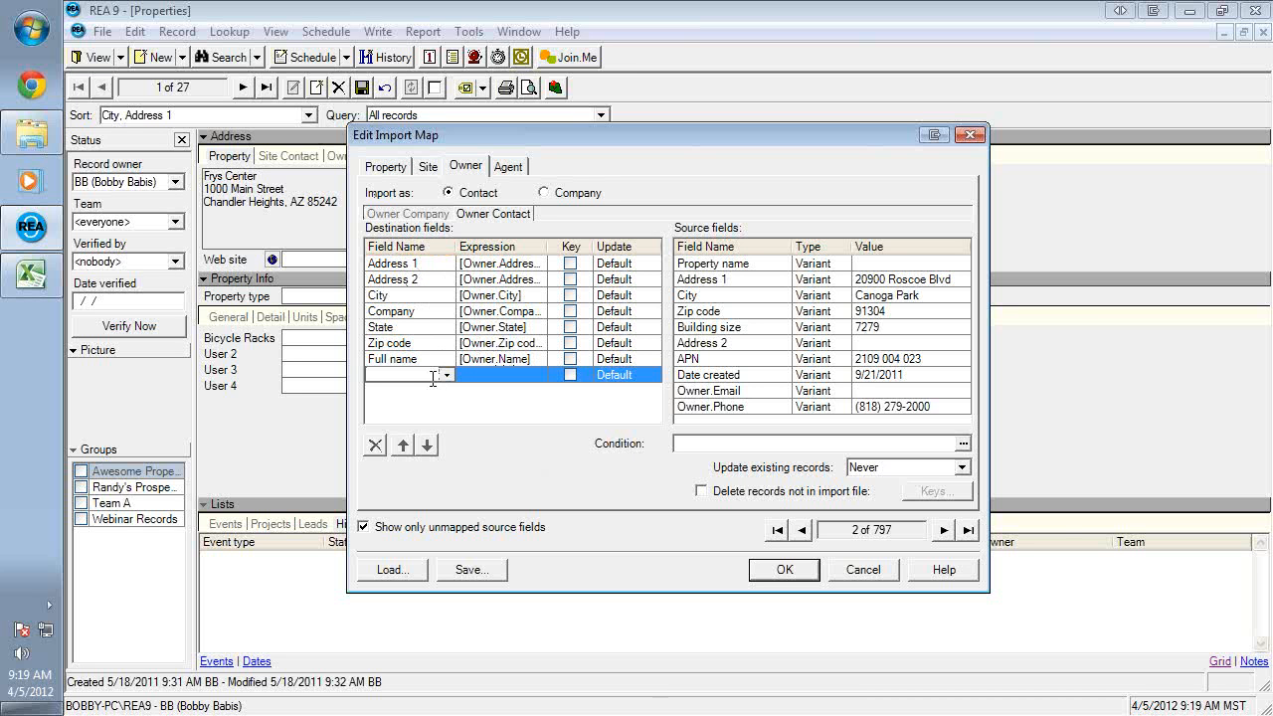
type("Email")
left_click_drag(732, 392, 494, 386)
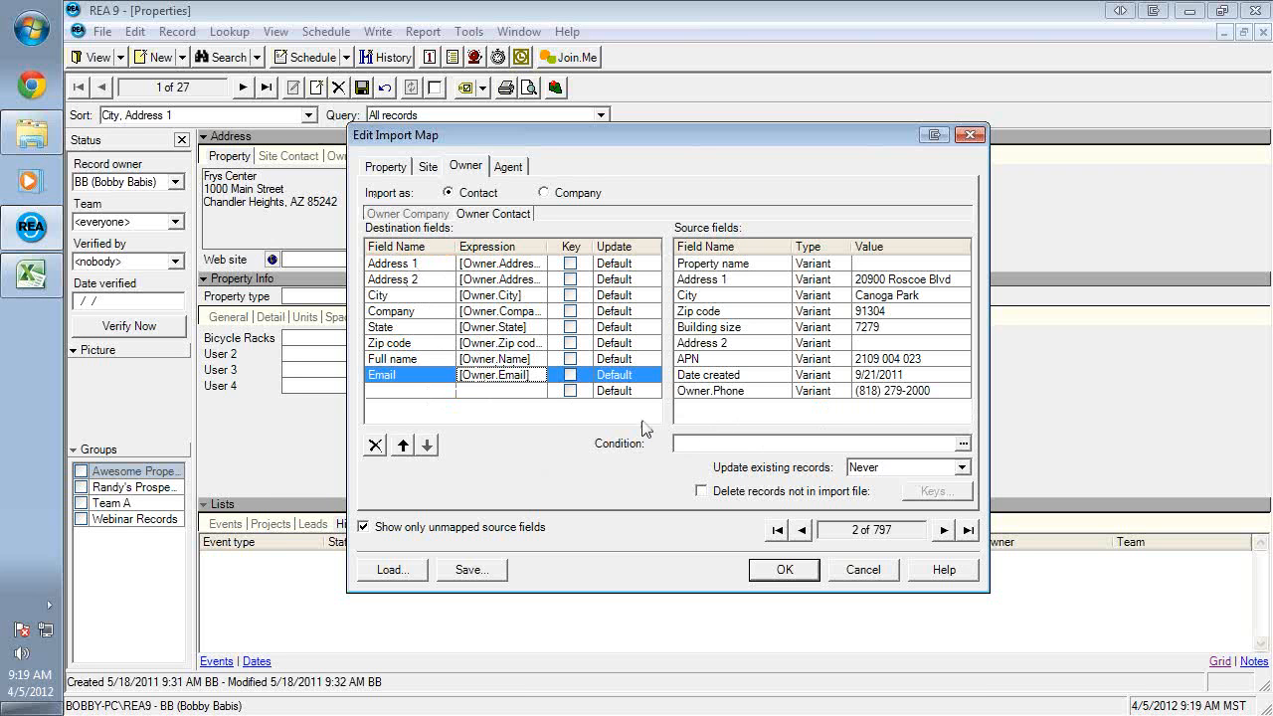
left_click(382, 390)
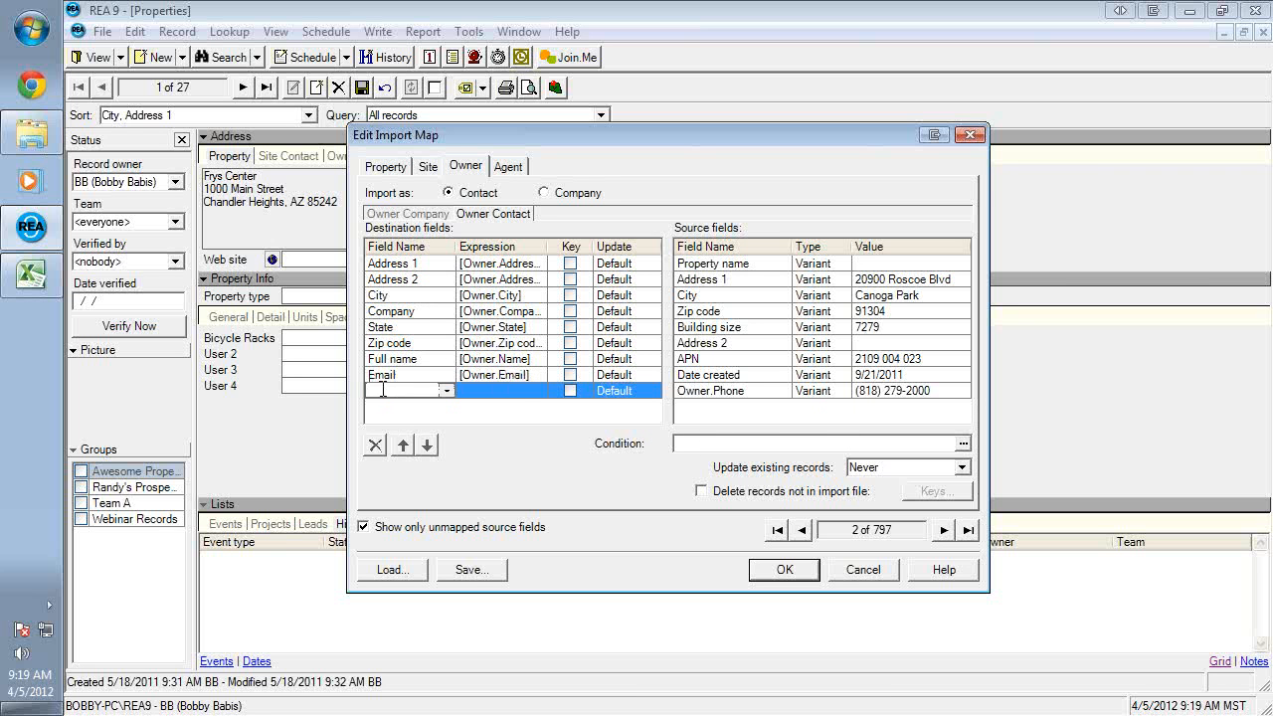
type("Work")
left_click_drag(721, 393, 473, 403)
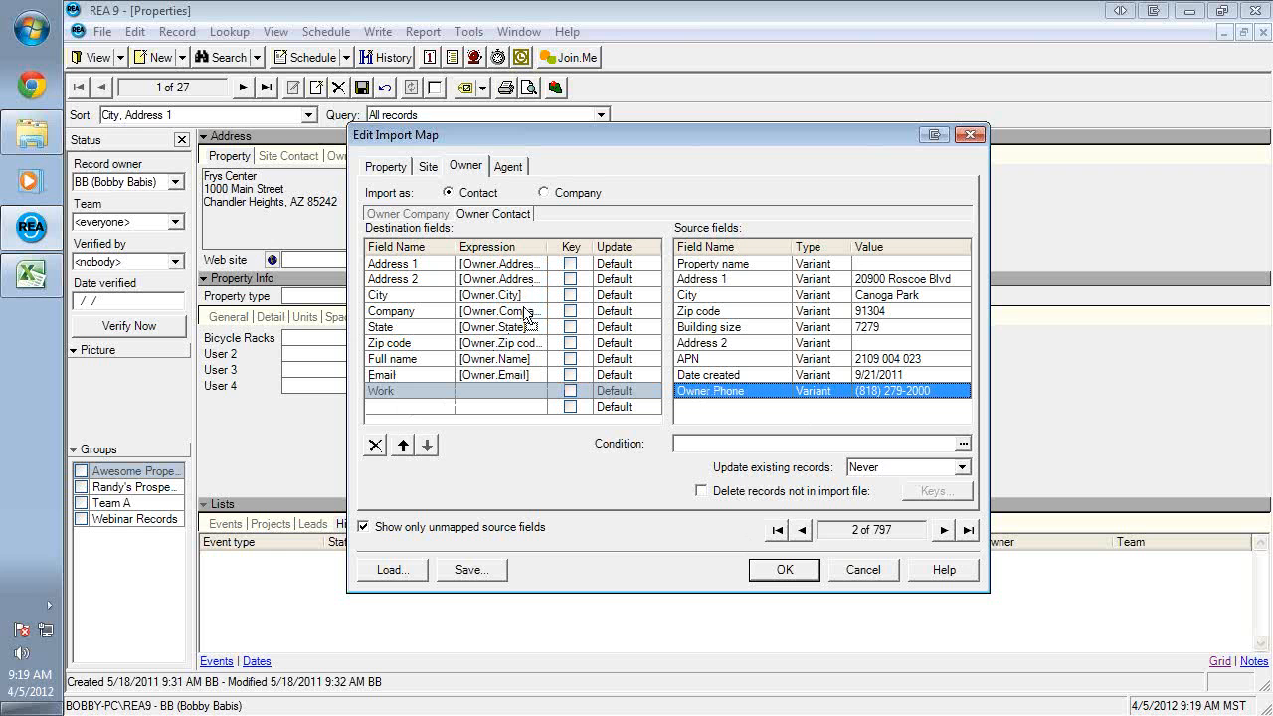
left_click_drag(525, 308, 509, 402)
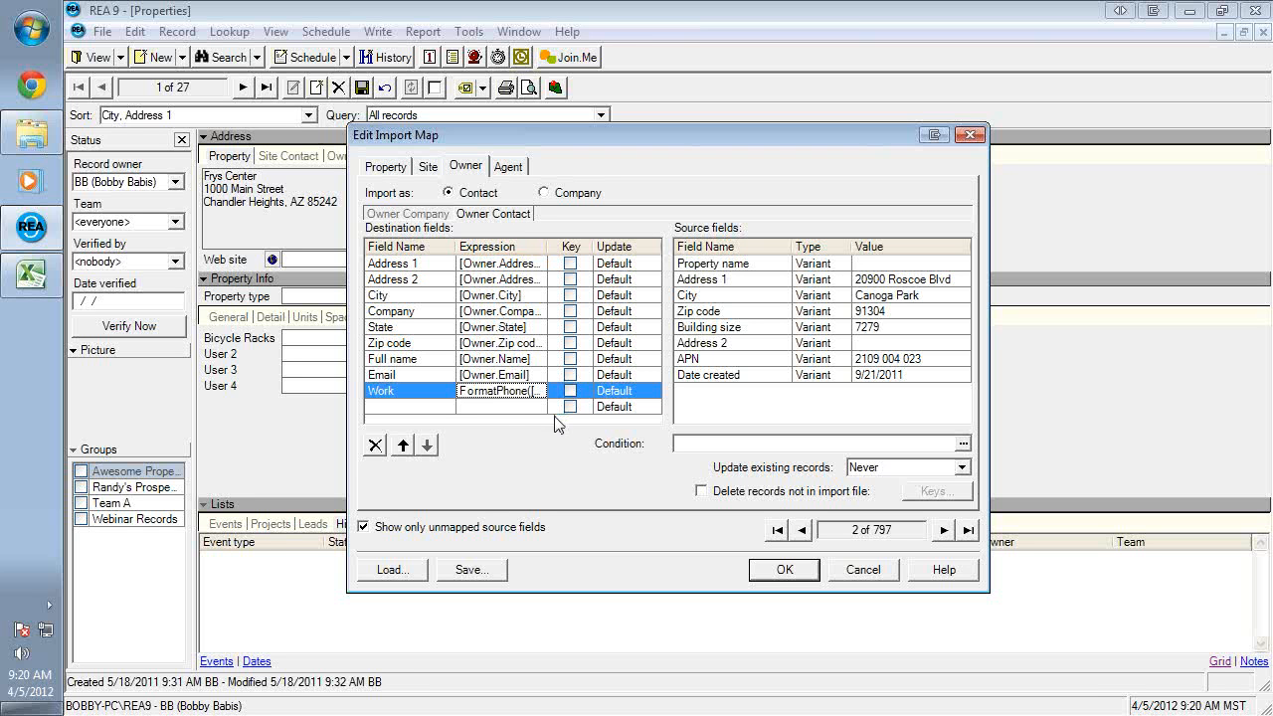
- Add Investor as an Owner Contact destination field and set its expression to "True"
left_click(442, 407)
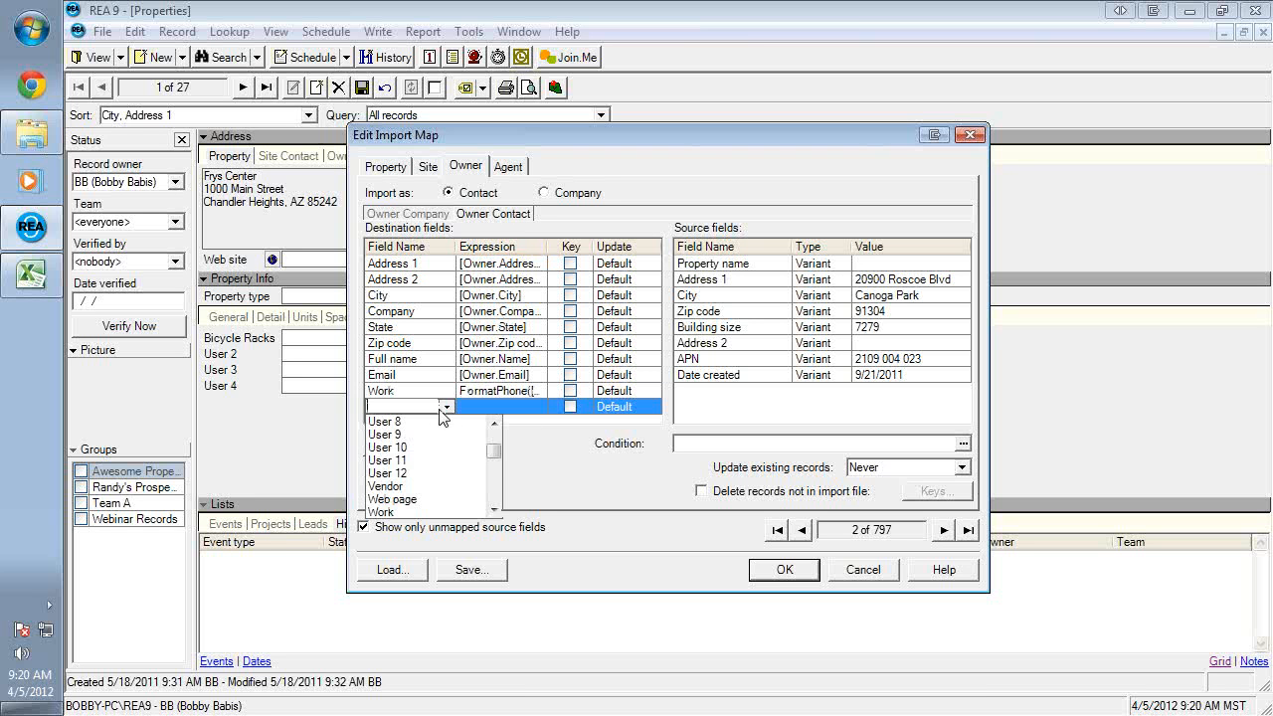
scroll(494, 443, "up", 6)
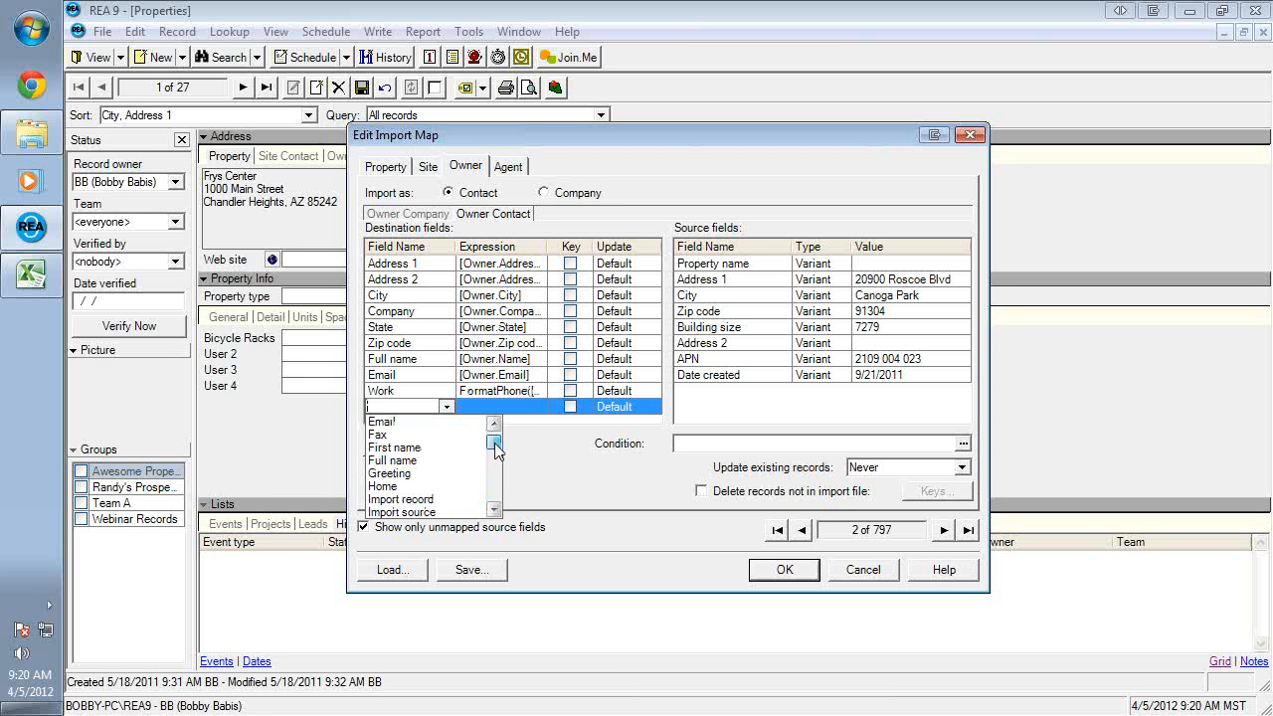
scroll(436, 478, "down", 1)
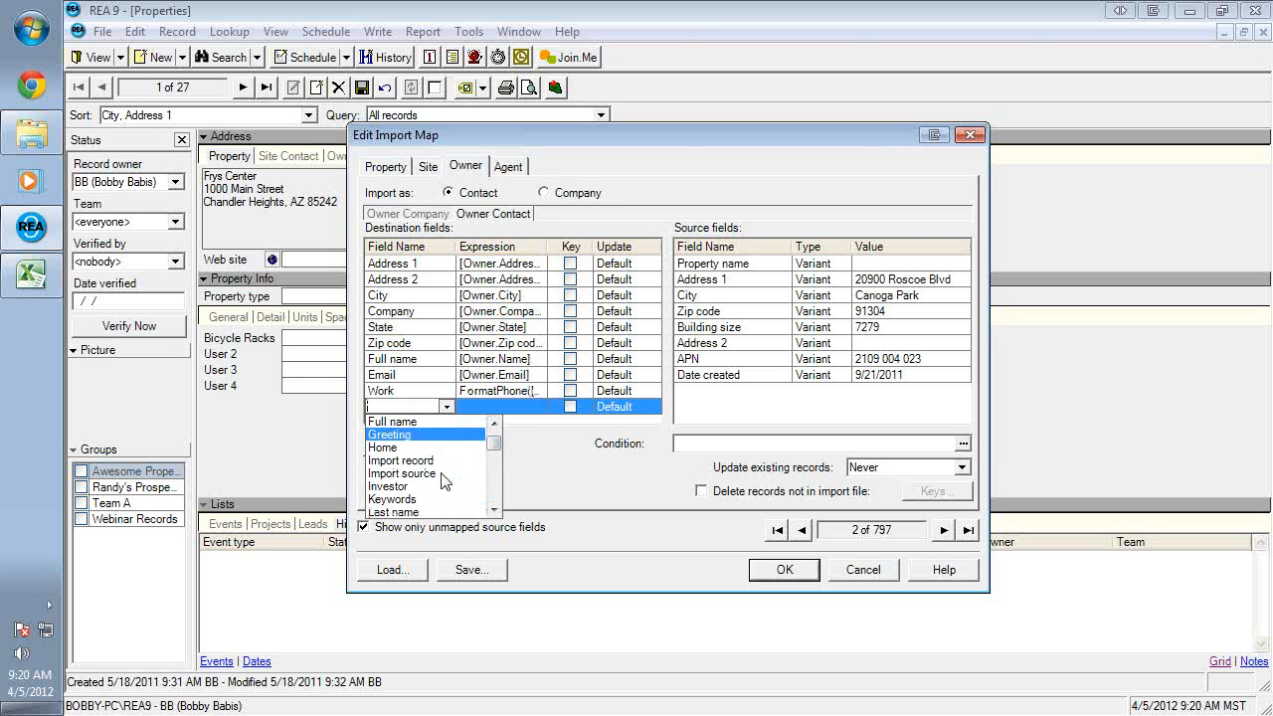
left_click(435, 487)
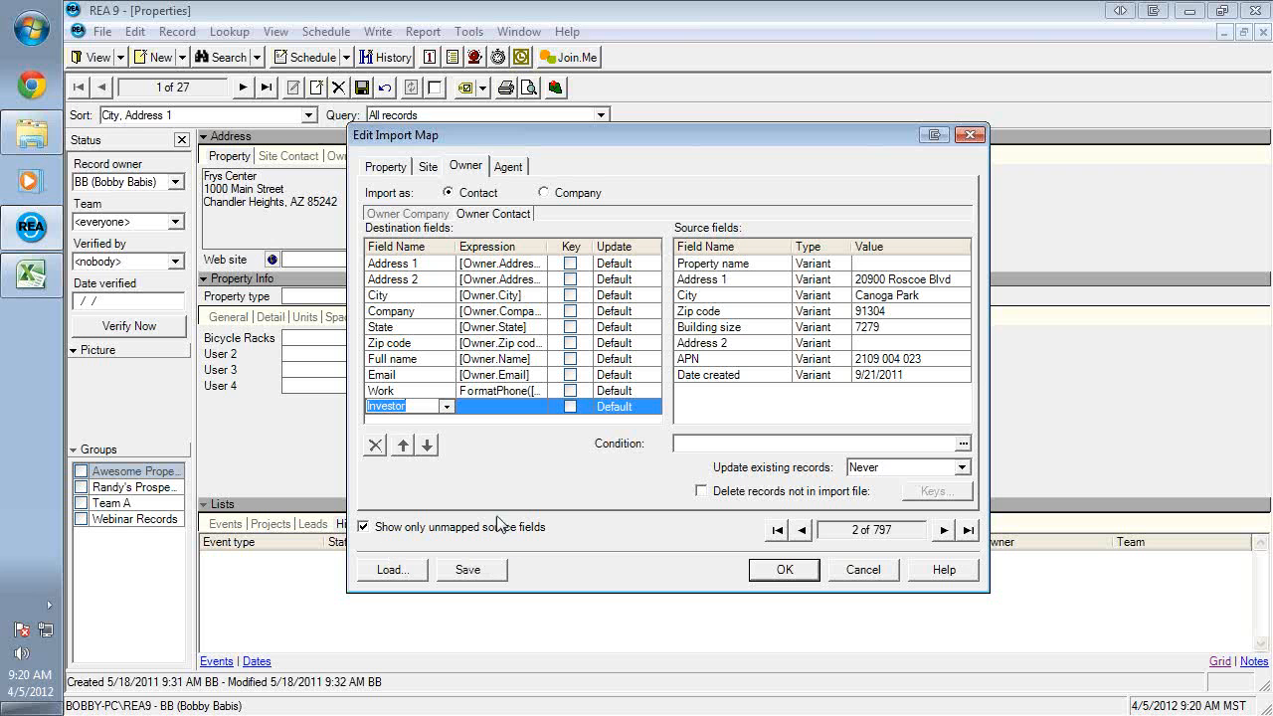
left_click(446, 407)
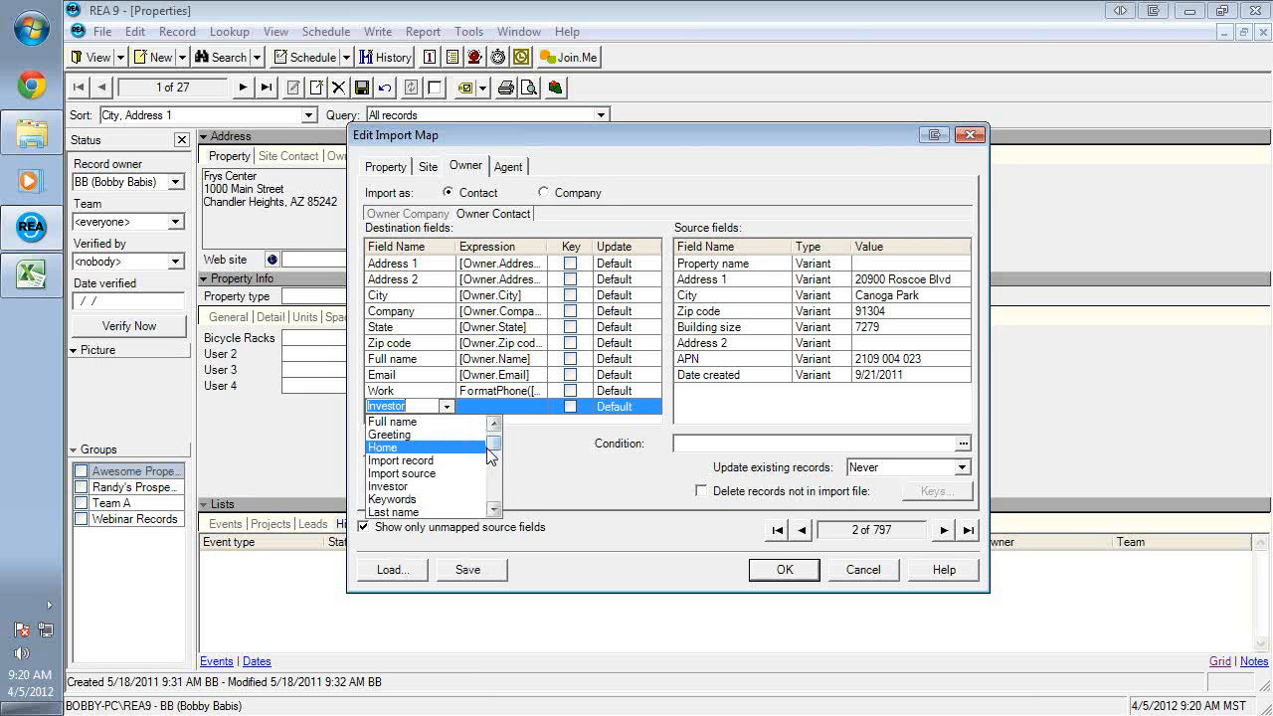
left_click(455, 408)
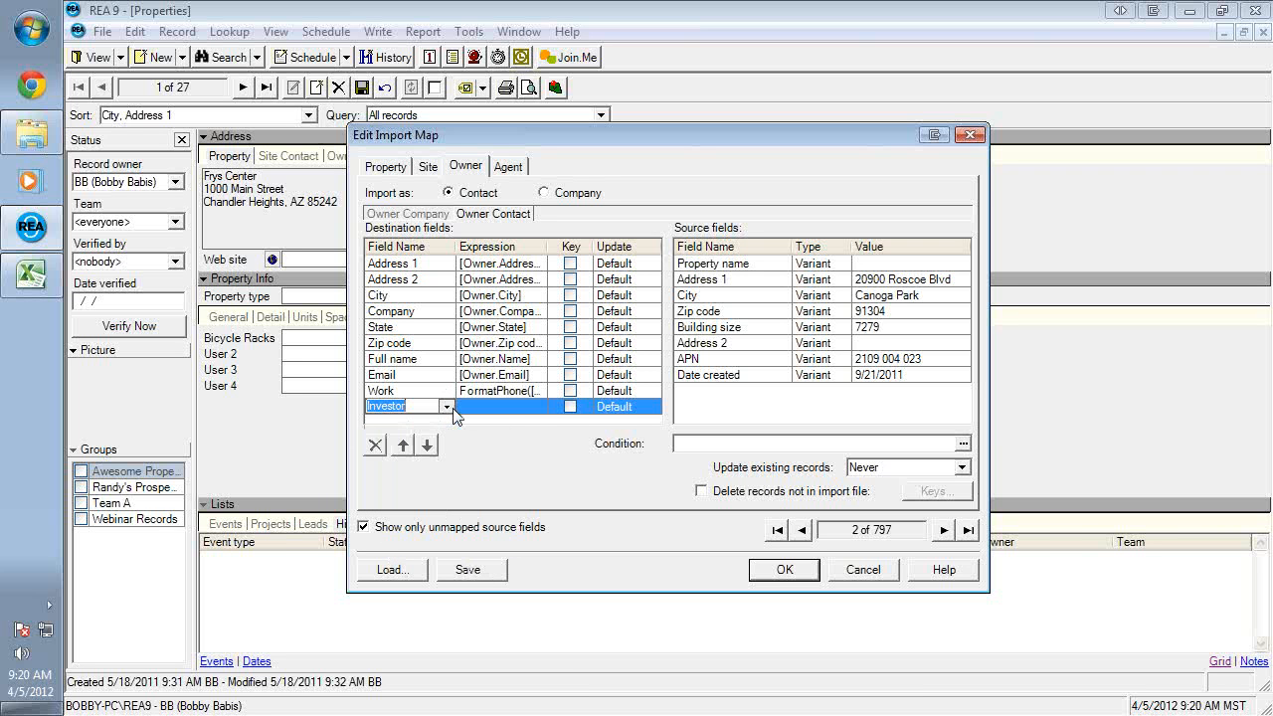
left_click(476, 406)
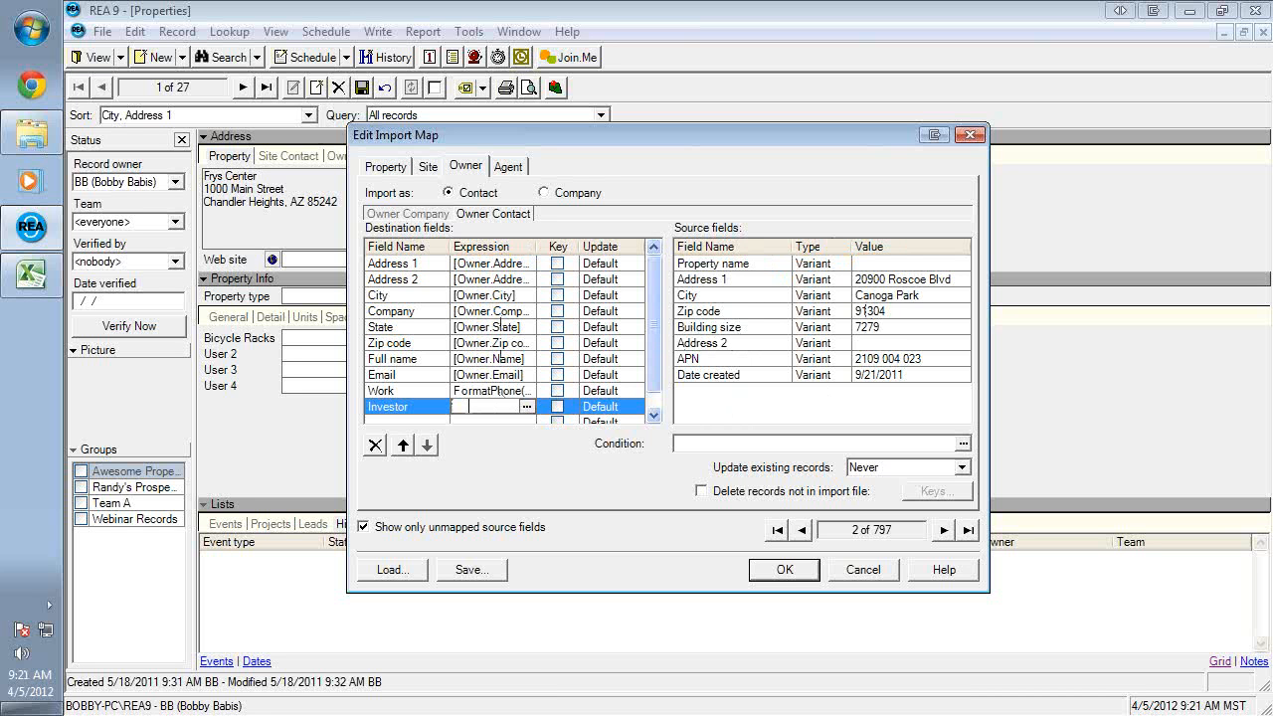
type("\"True\"")
key("Up")
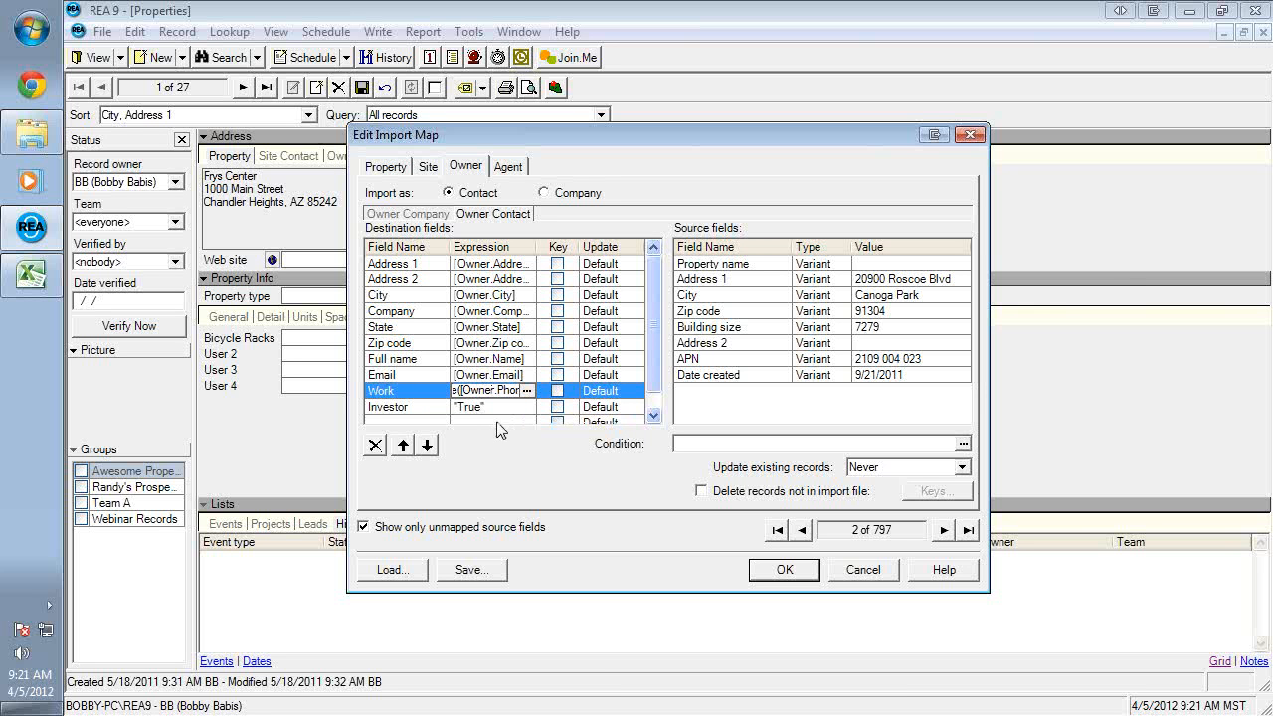
scroll(503, 422, "down", 1)
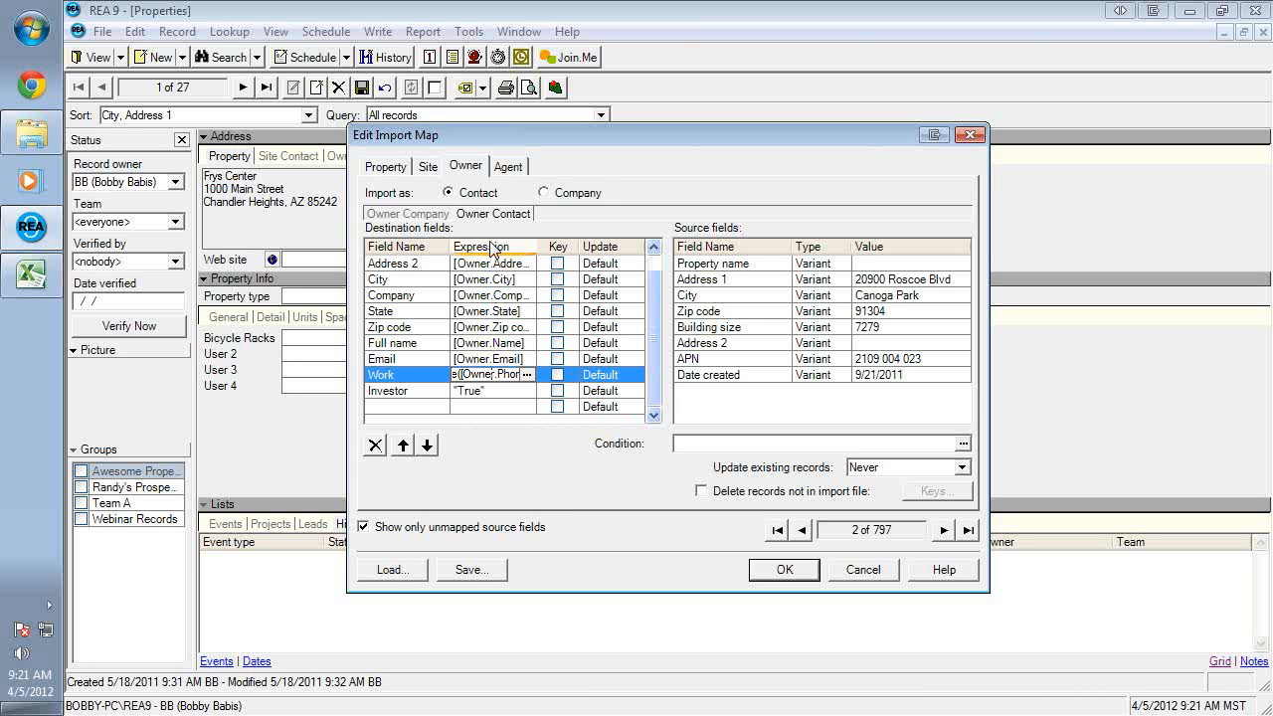
left_click(485, 391)
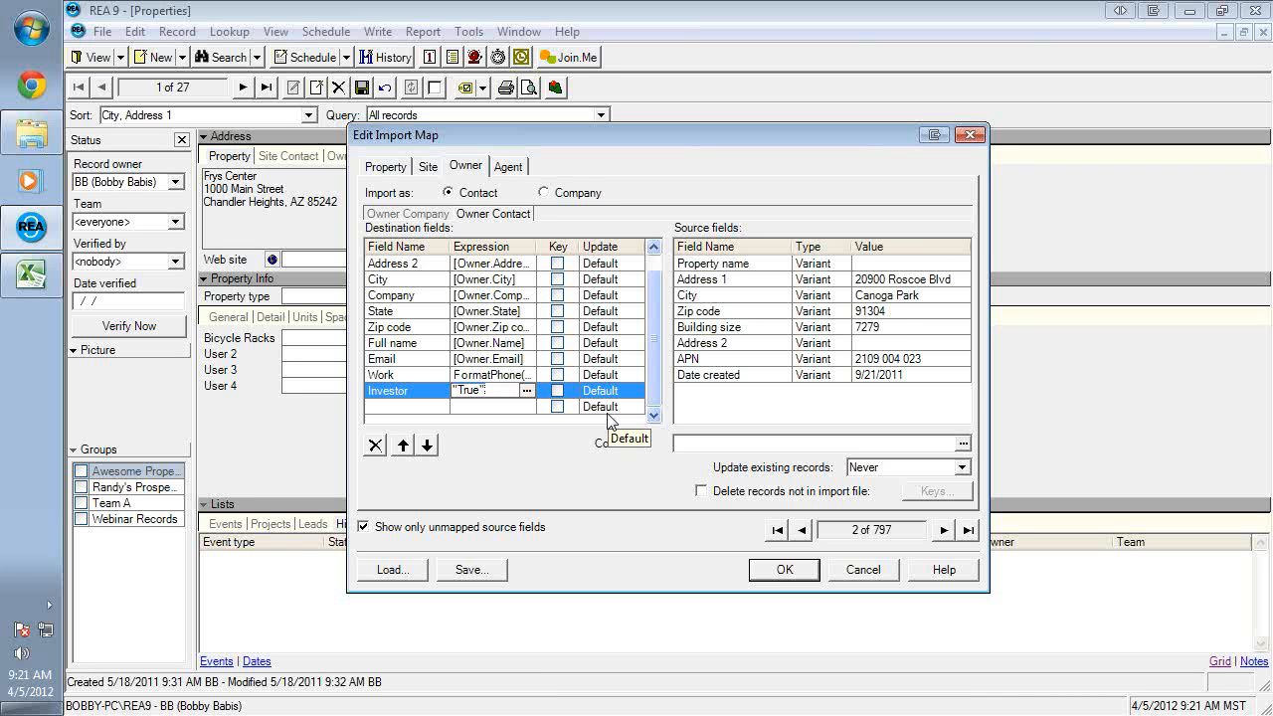
- Add Notes as an Owner Contact destination field and open its blank expression for editing
left_click(420, 408)
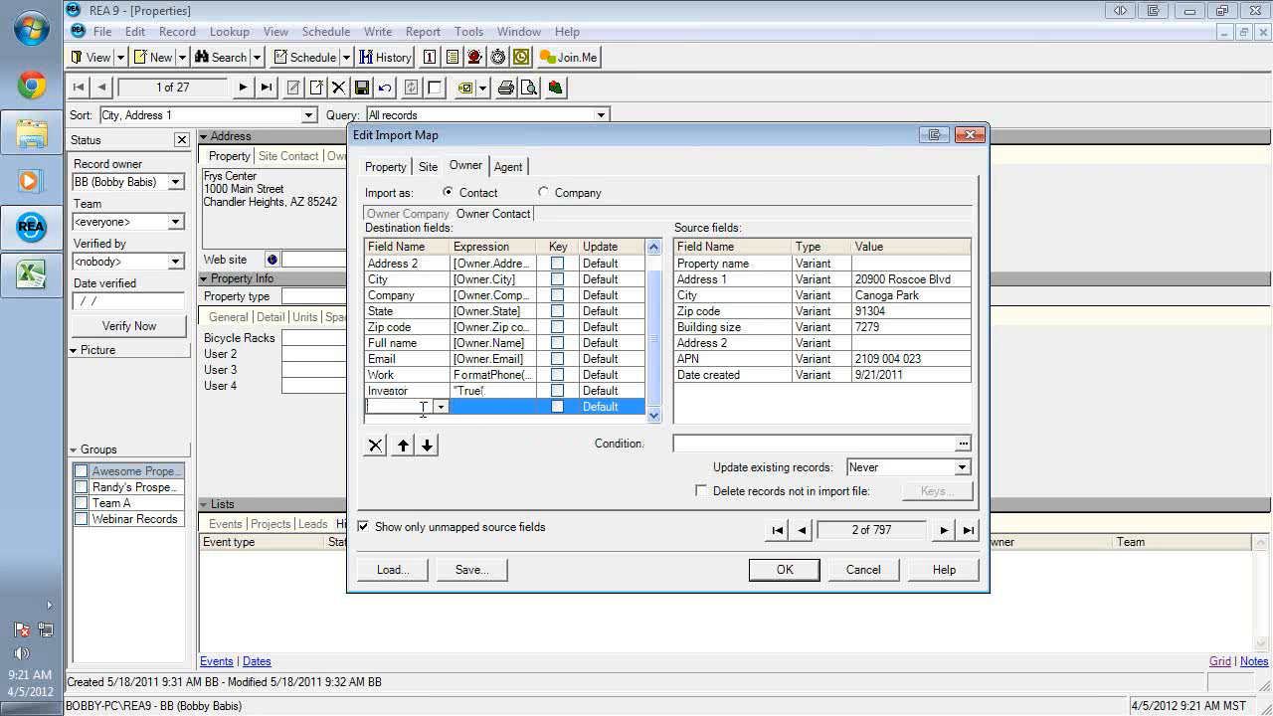
scroll(422, 467, "down", 10)
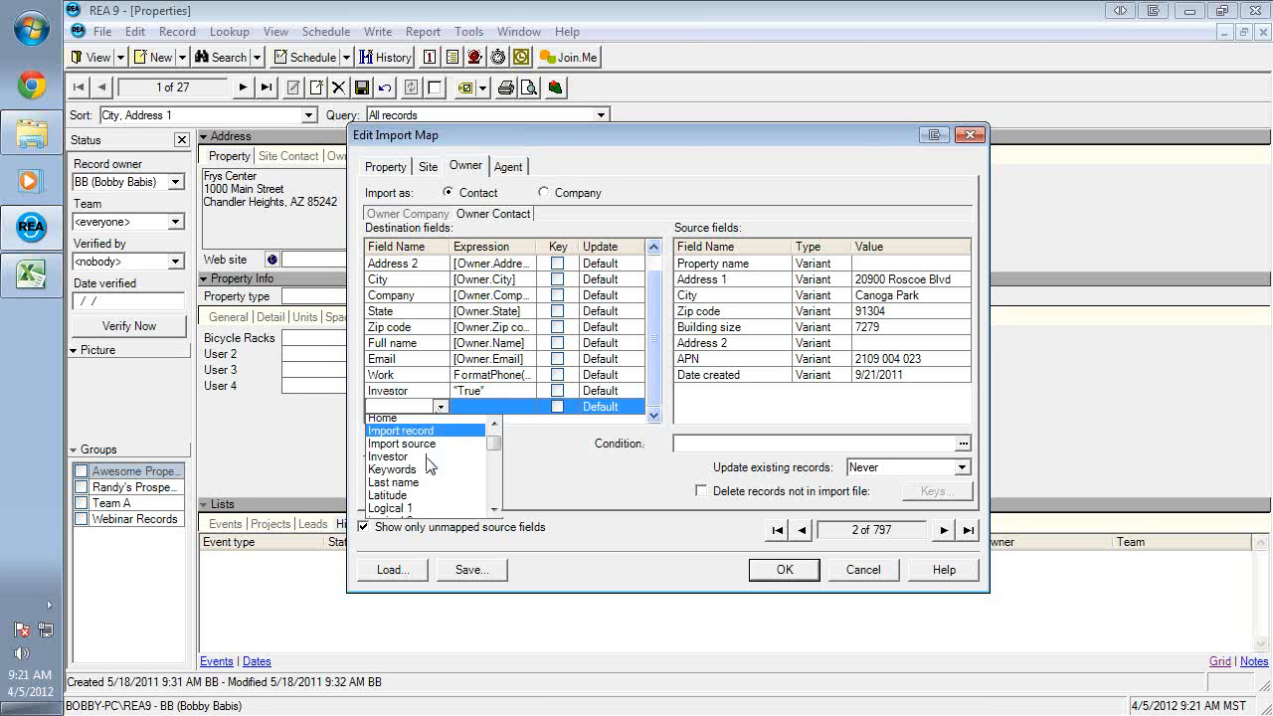
scroll(422, 467, "down", 2)
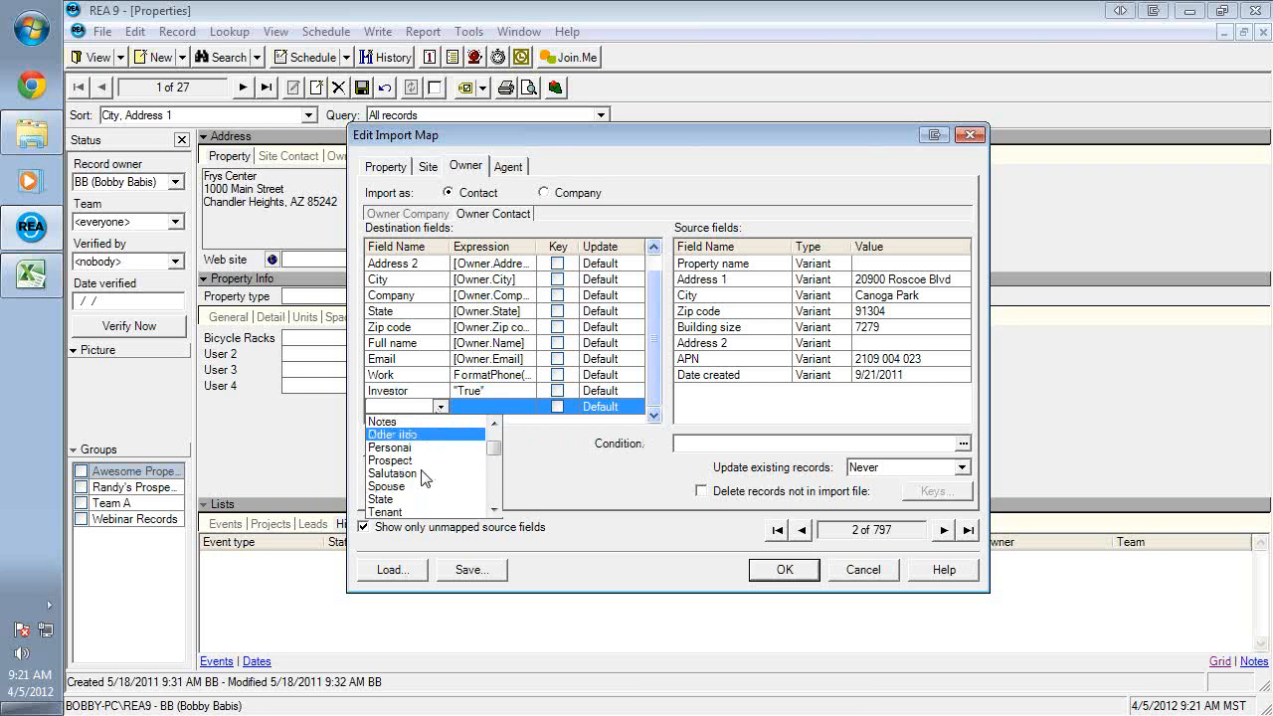
left_click(423, 423)
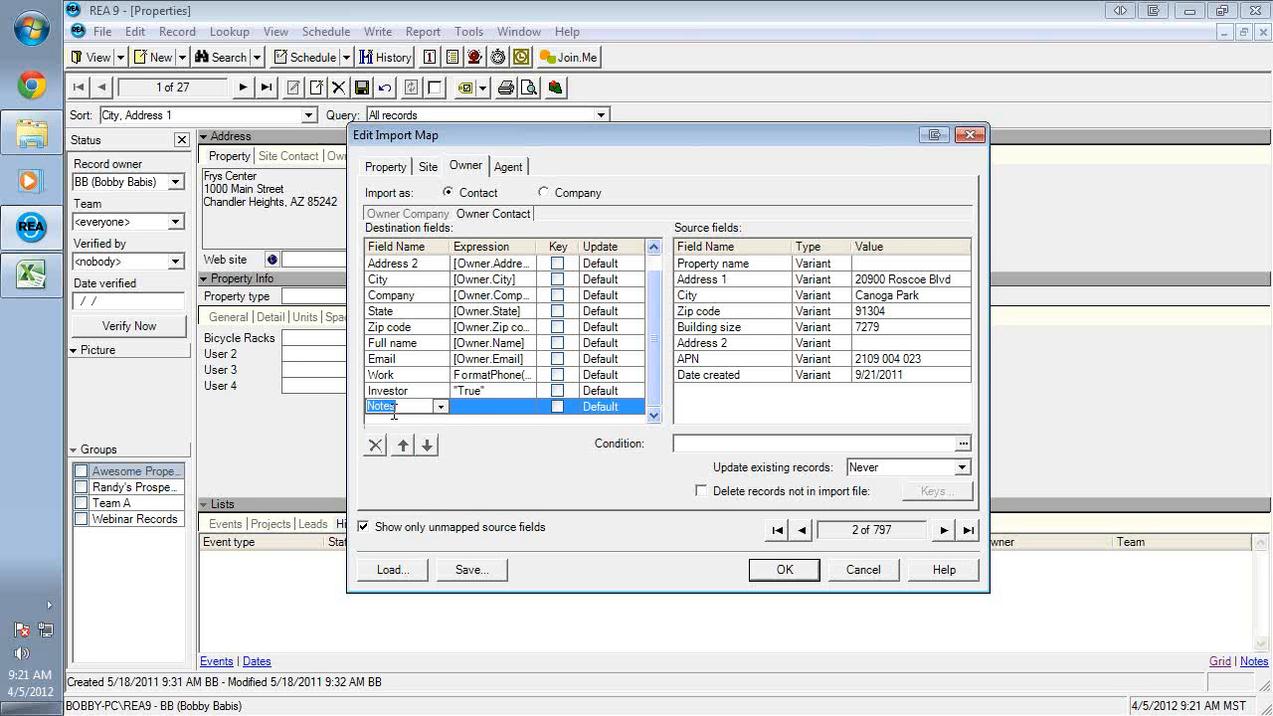
left_click(456, 407)
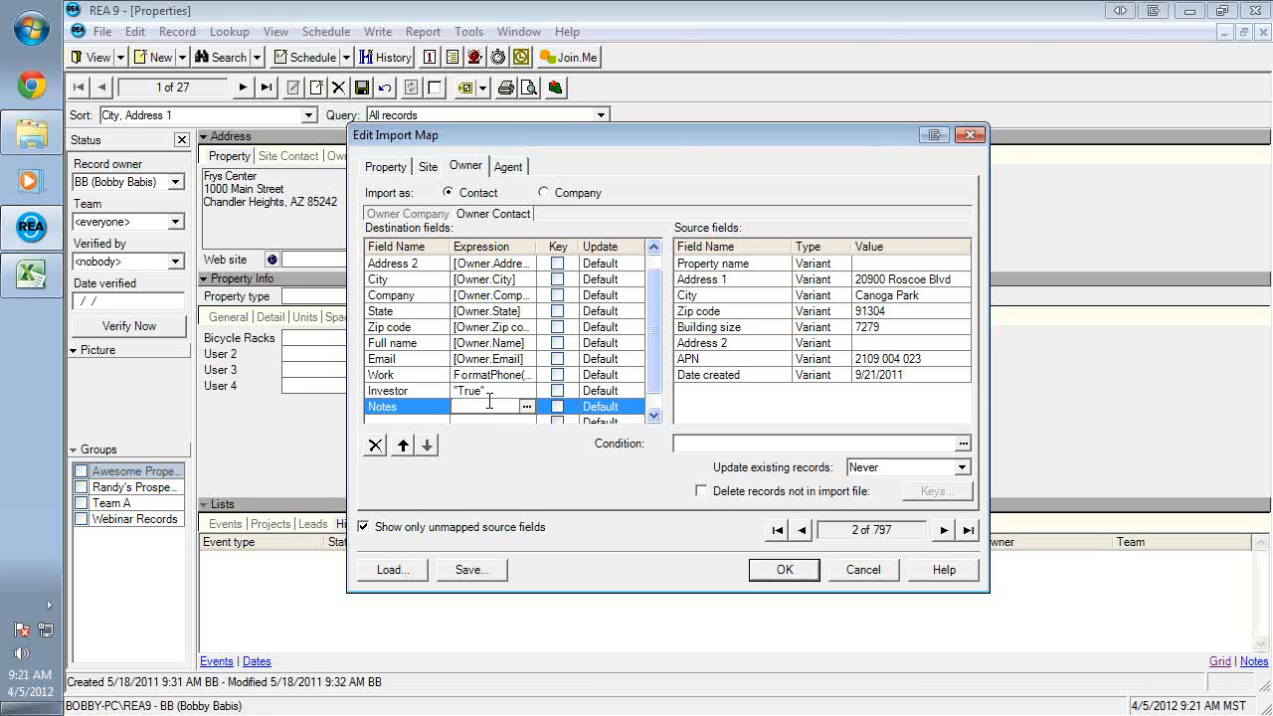
left_click(526, 408)
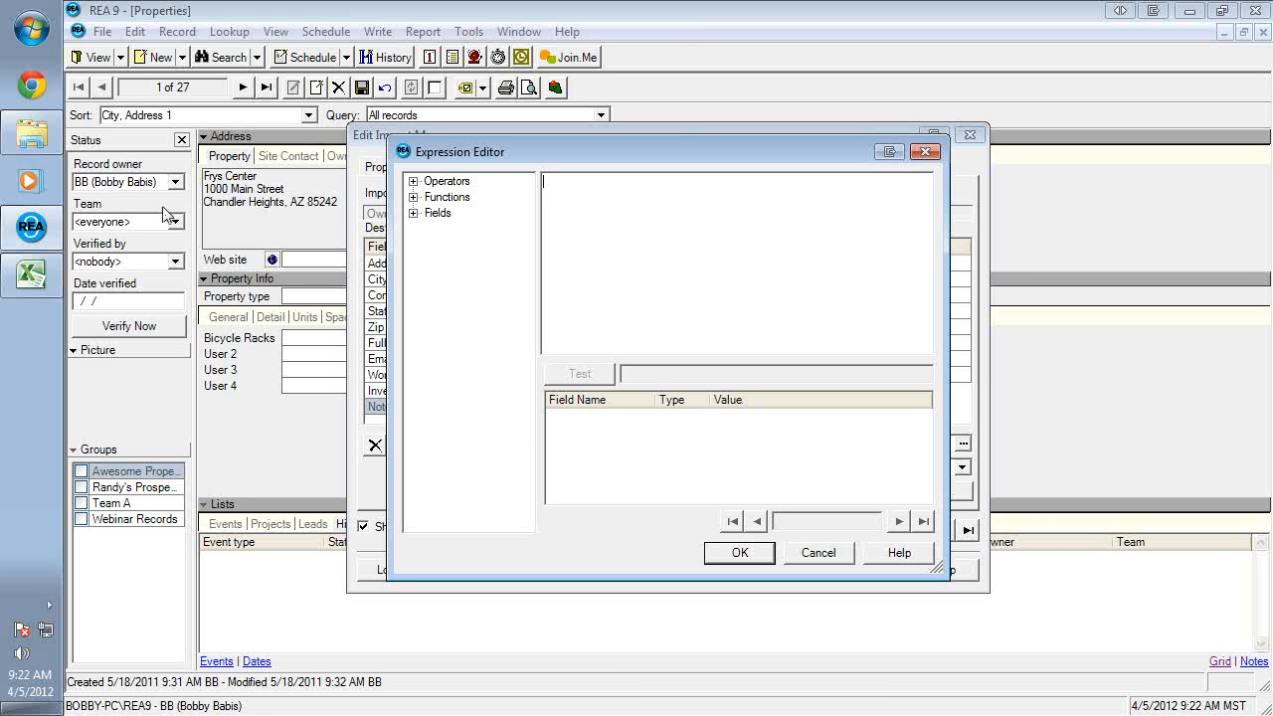
- Examine the arithmetic and comparison operators offered for building expressions
left_click(414, 181)
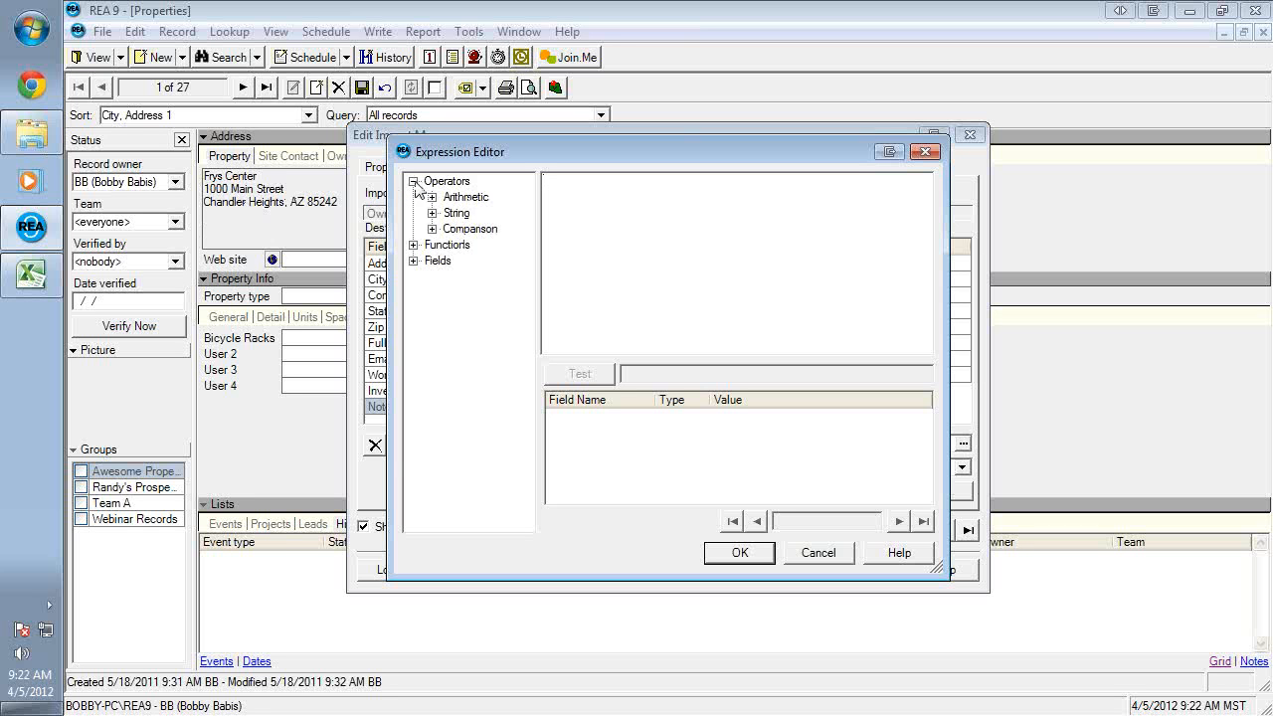
left_click(431, 197)
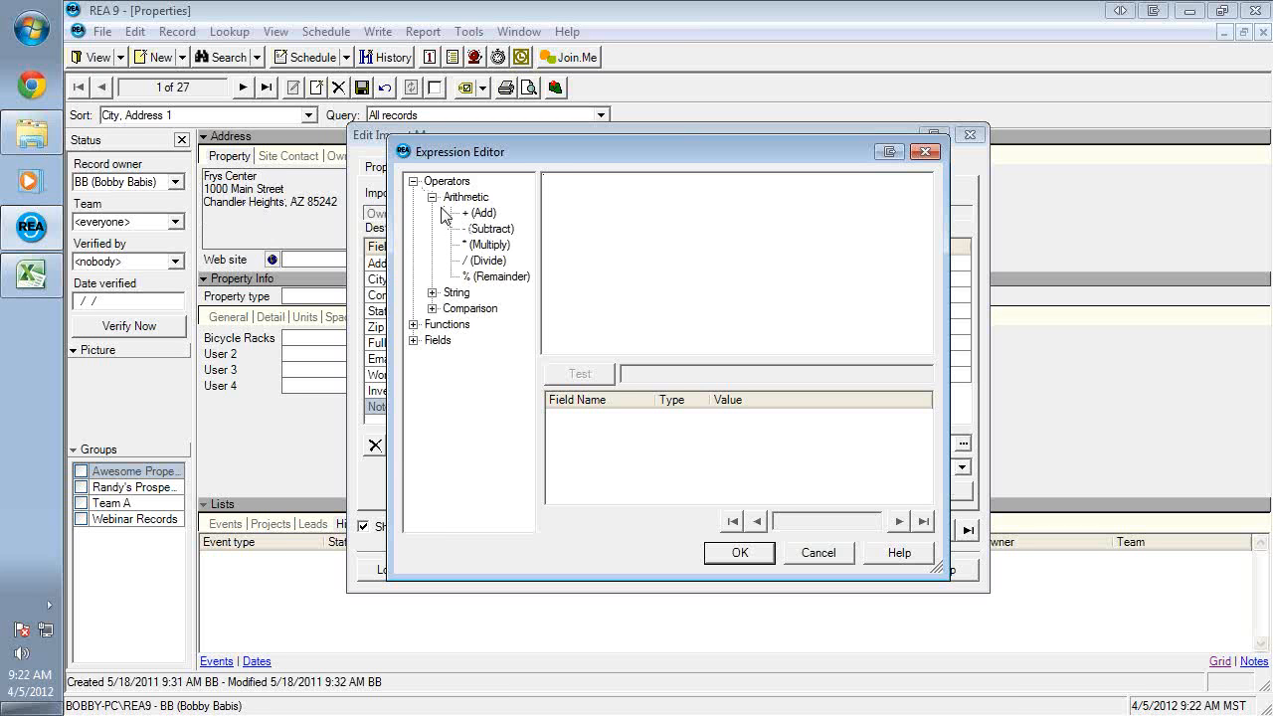
left_click(431, 197)
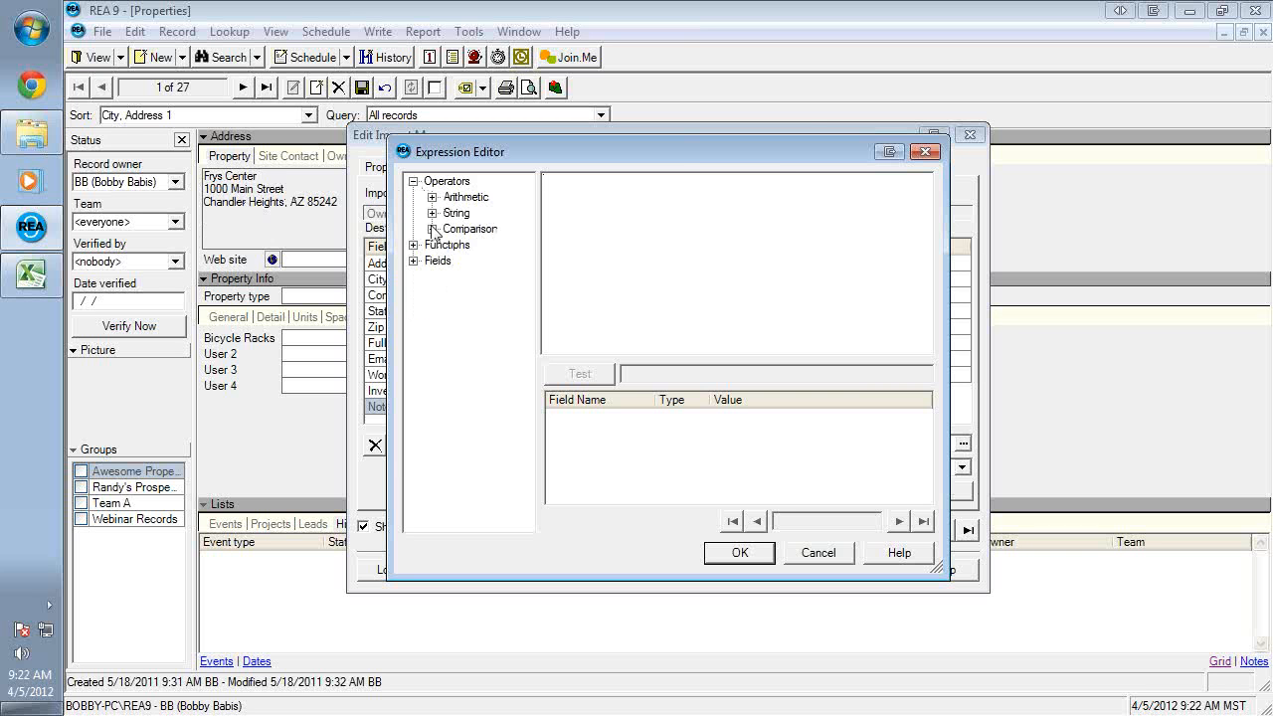
left_click(432, 230)
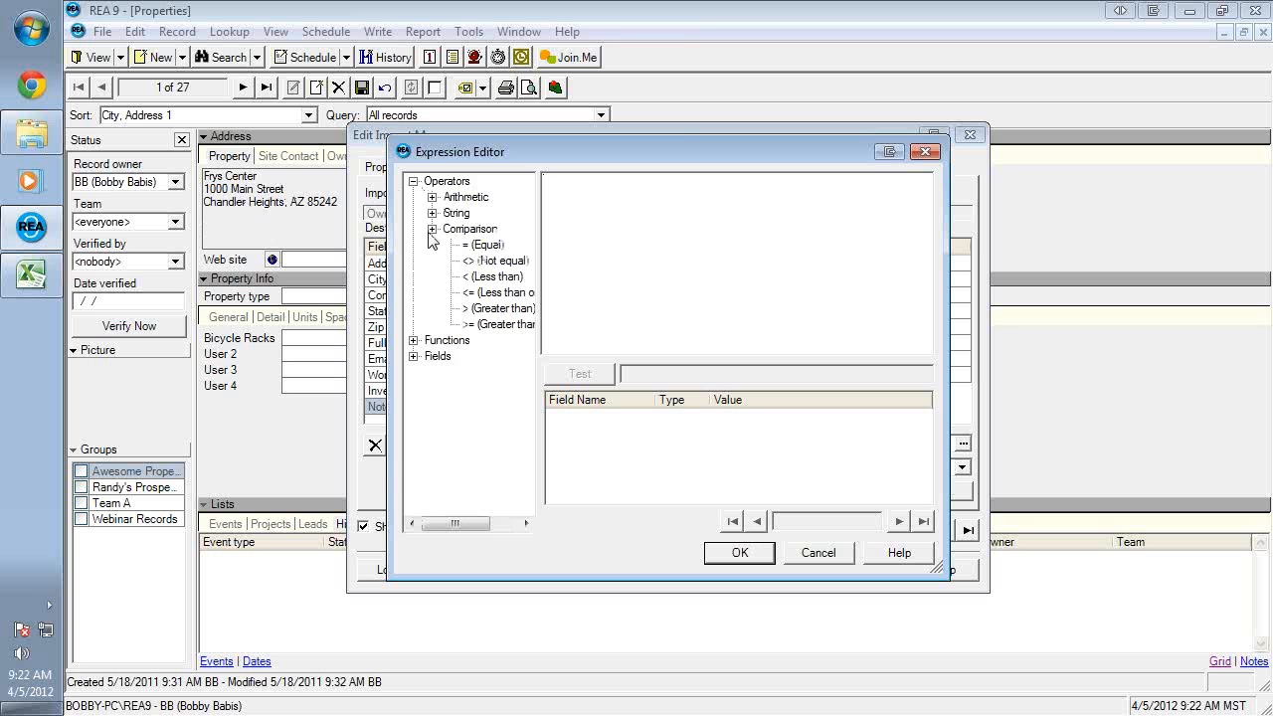
left_click(431, 229)
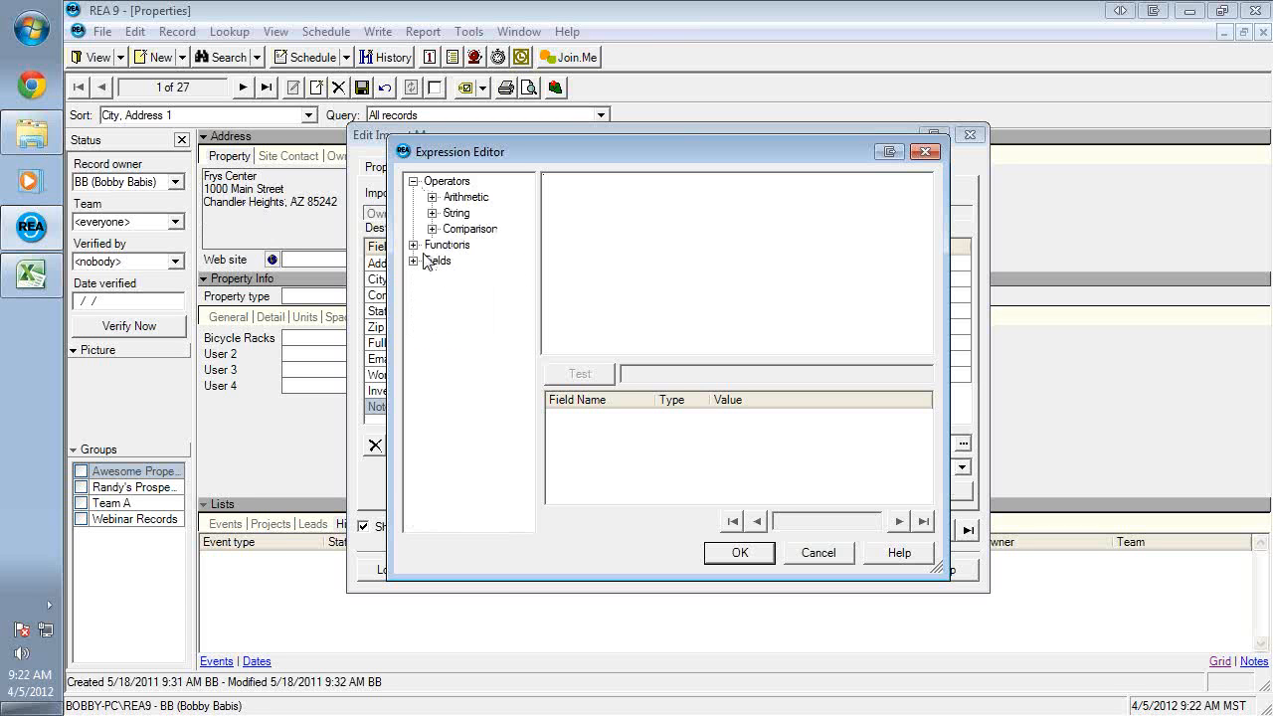
left_click(413, 182)
- Build the Notes expression as [Property name] & " " & [Address 1] & " " & [City] and test it
left_click(412, 212)
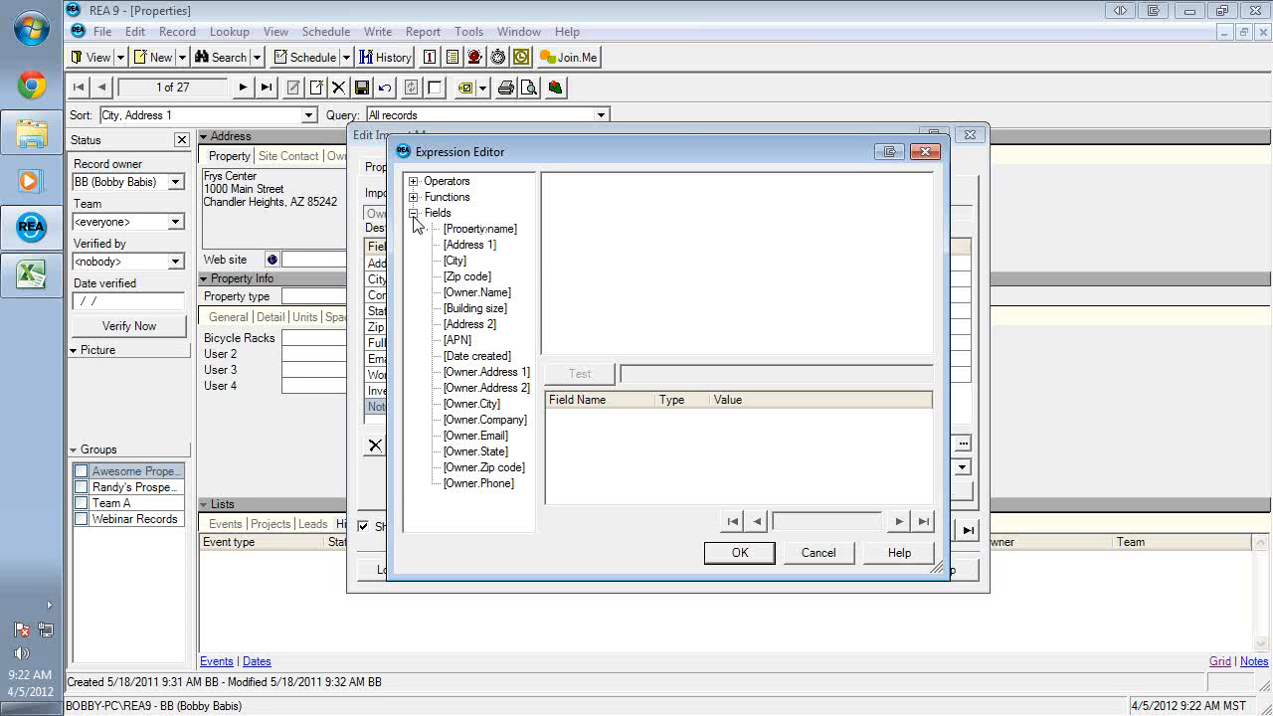
double_click(510, 229)
type("\" \"")
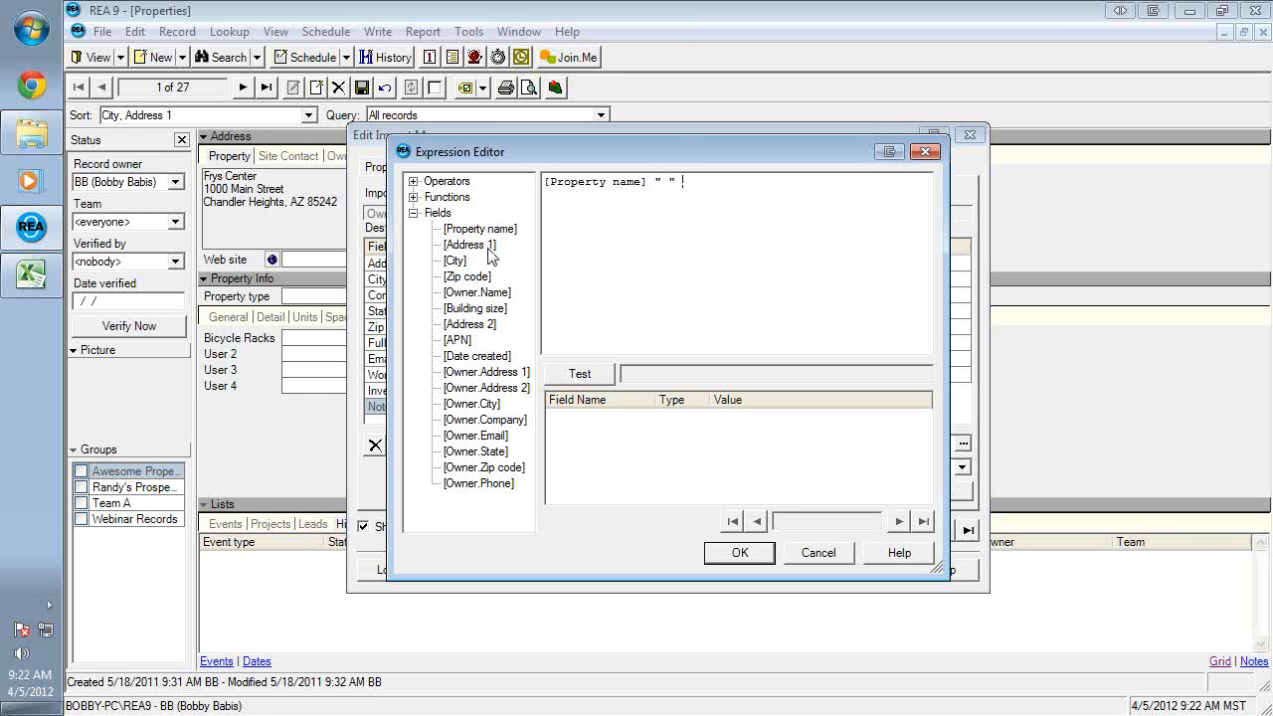
type("&")
type(" \"")
left_click(654, 183)
type("&")
double_click(479, 244)
type("& \" \" &")
left_click(463, 260)
double_click(467, 262)
left_click(606, 380)
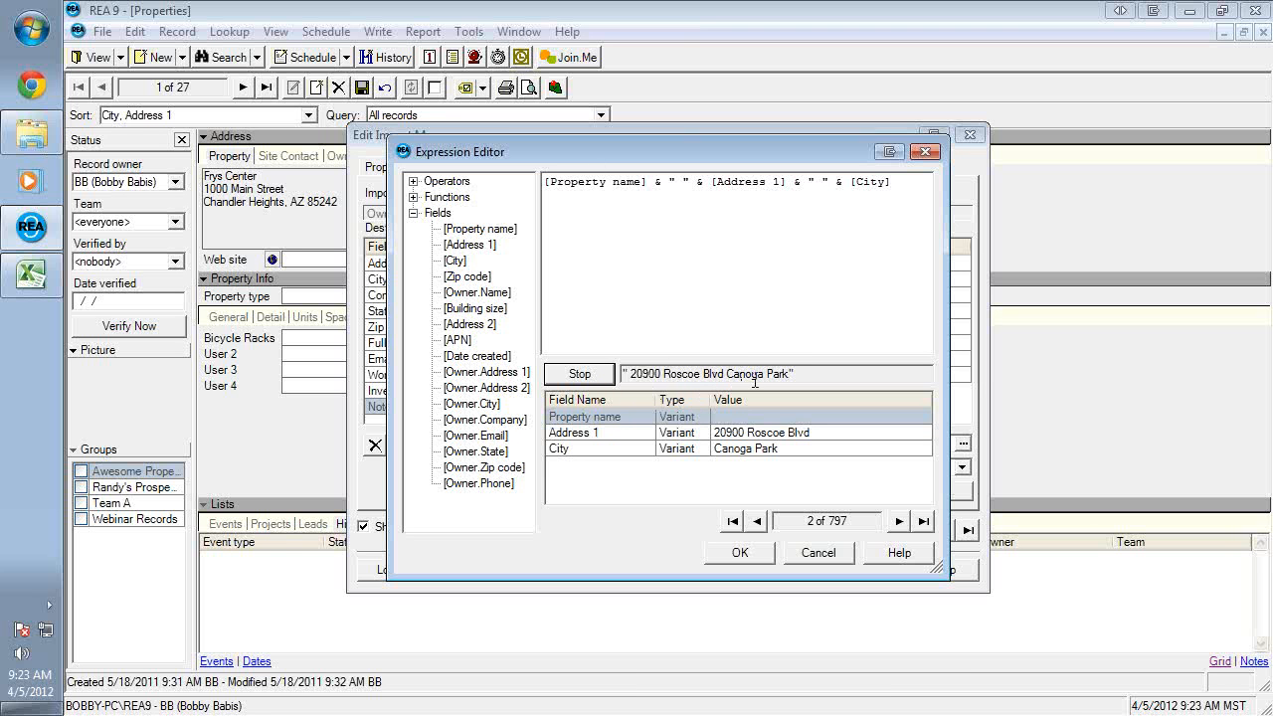
- Insert a | separator between Address 1 and City in the Notes expression, test it and accept the expression
left_click(815, 185)
type("|")
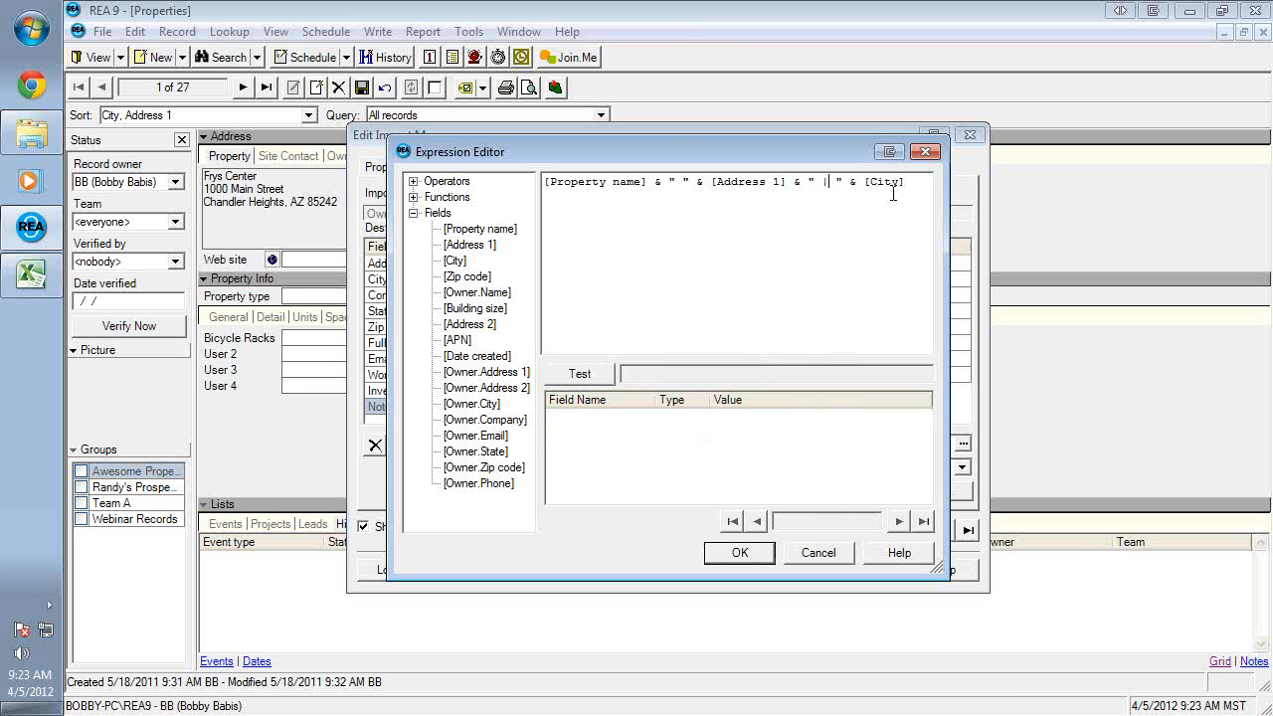
left_click(585, 374)
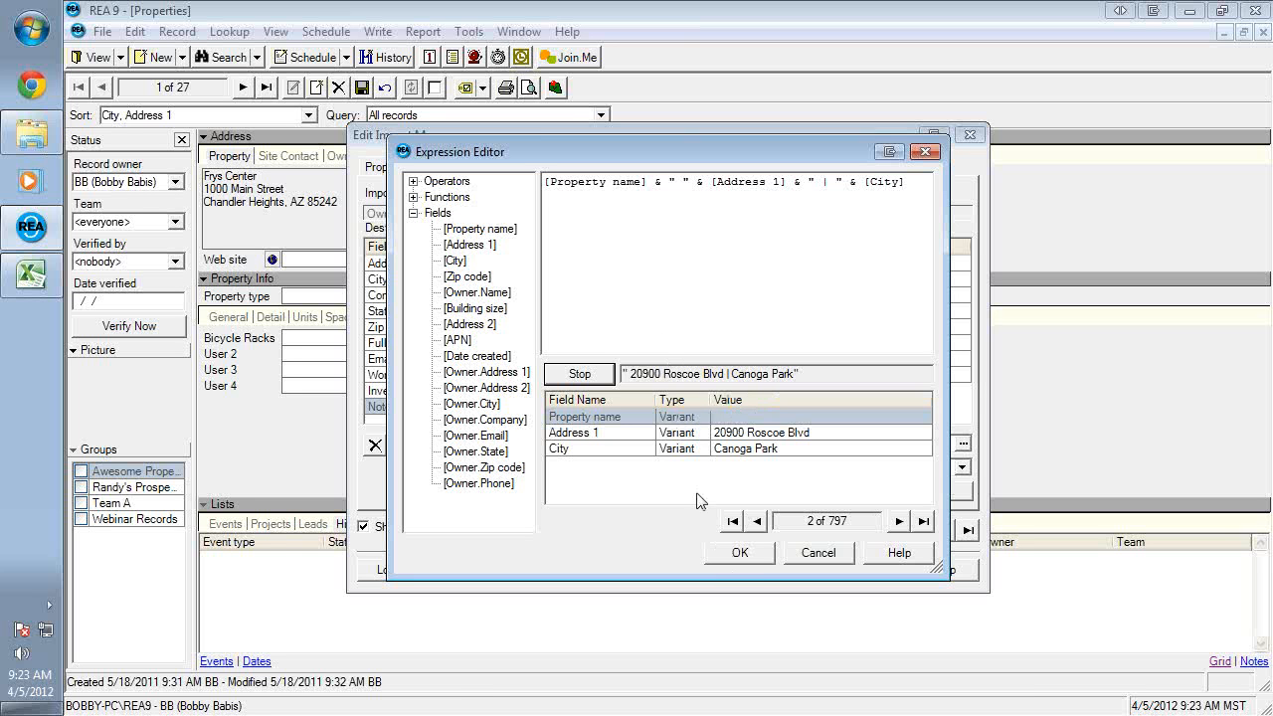
left_click(746, 554)
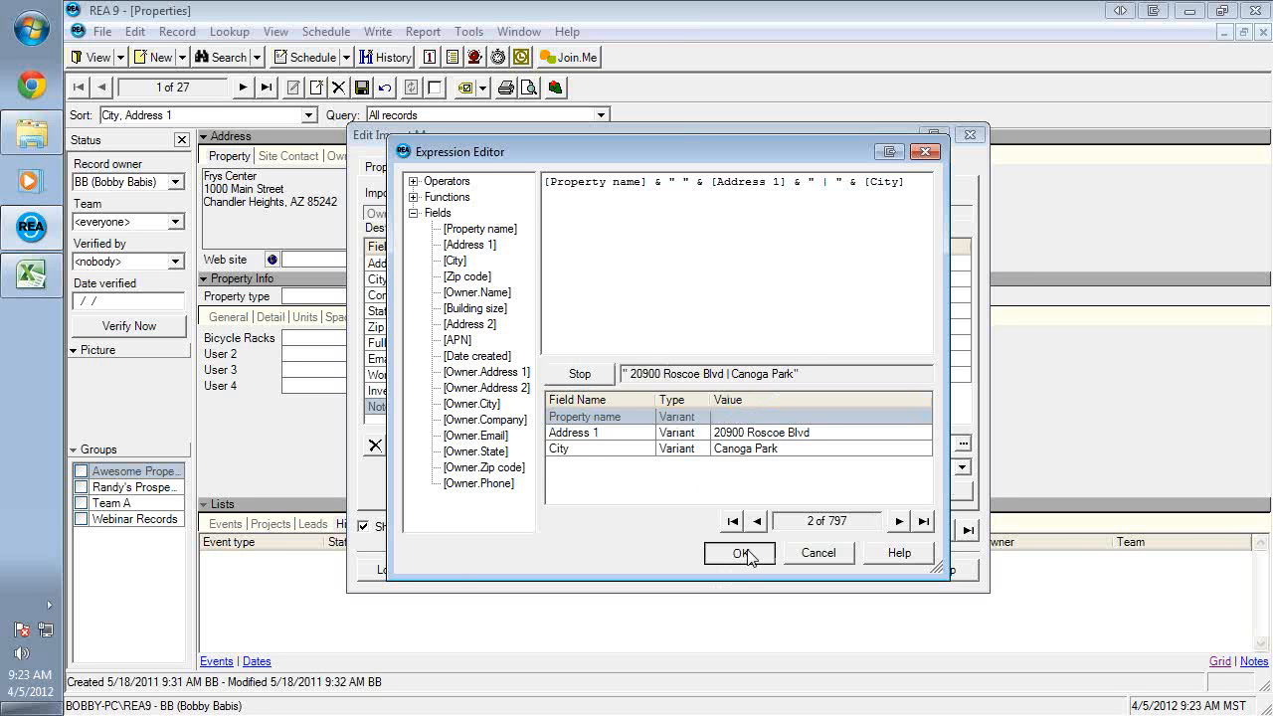
left_click(744, 554)
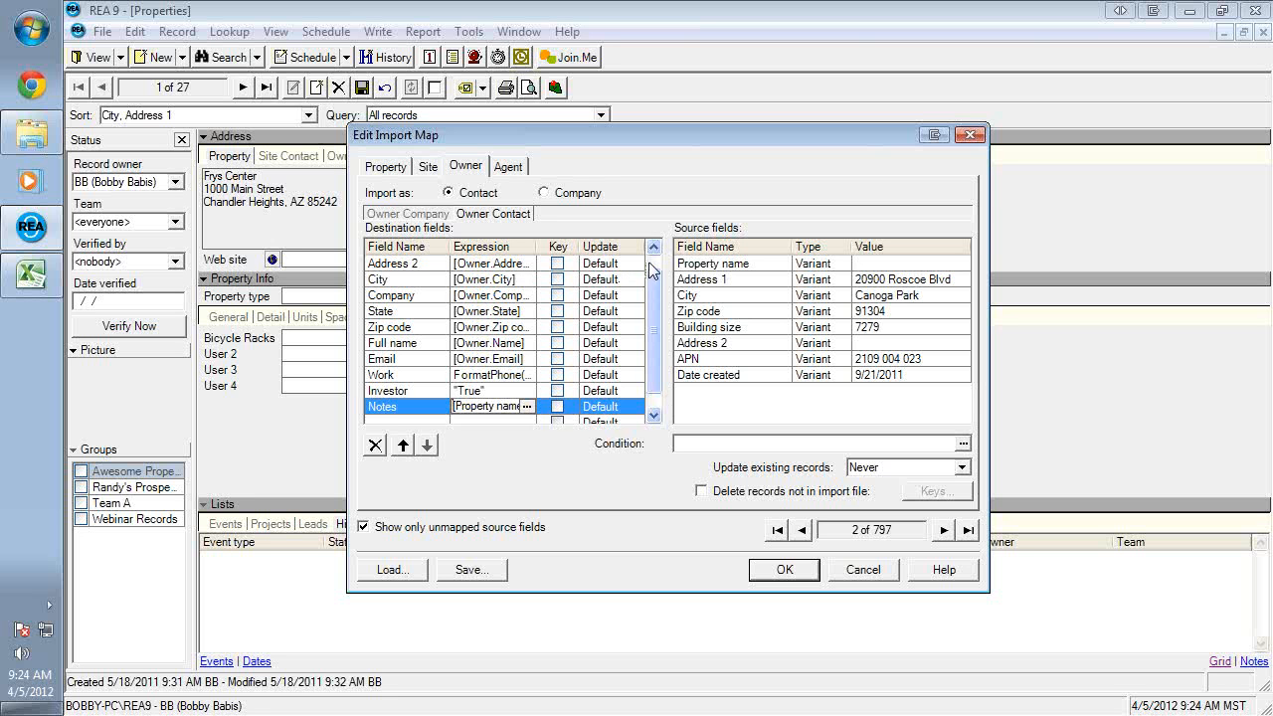
- Mark APN as the key field in the Property import map
scroll(649, 264, "up", 1)
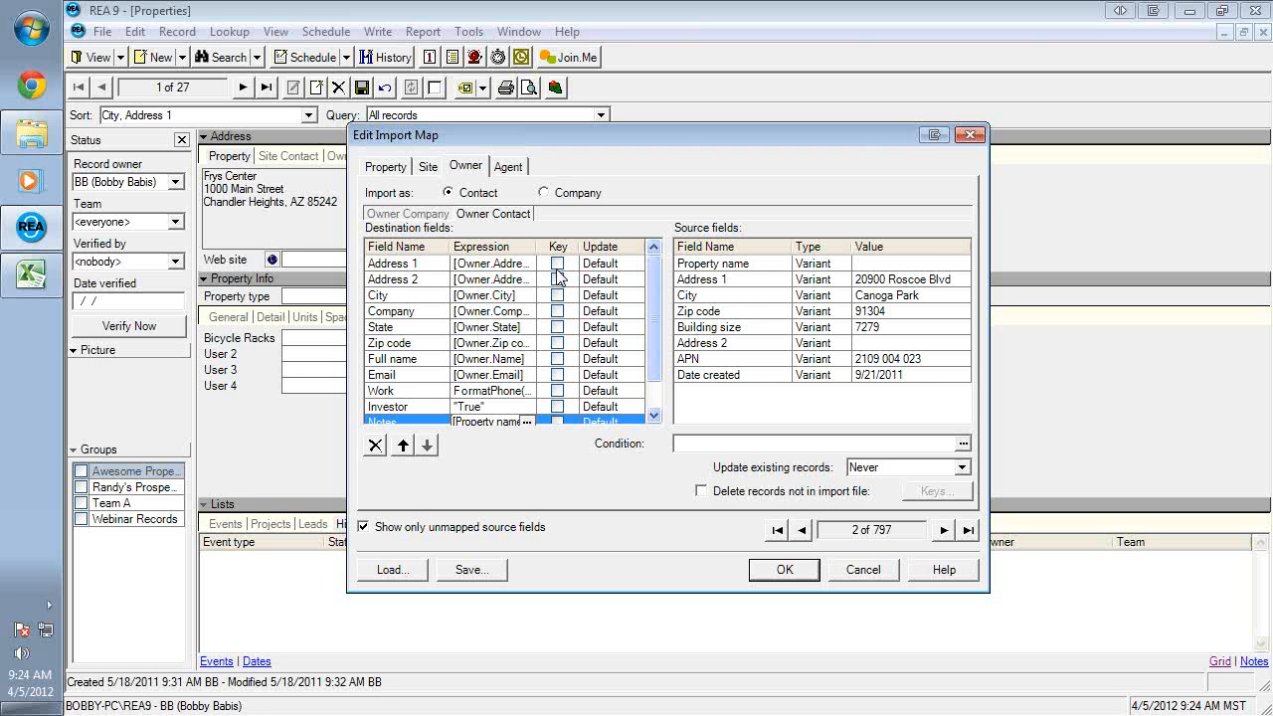
left_click(383, 167)
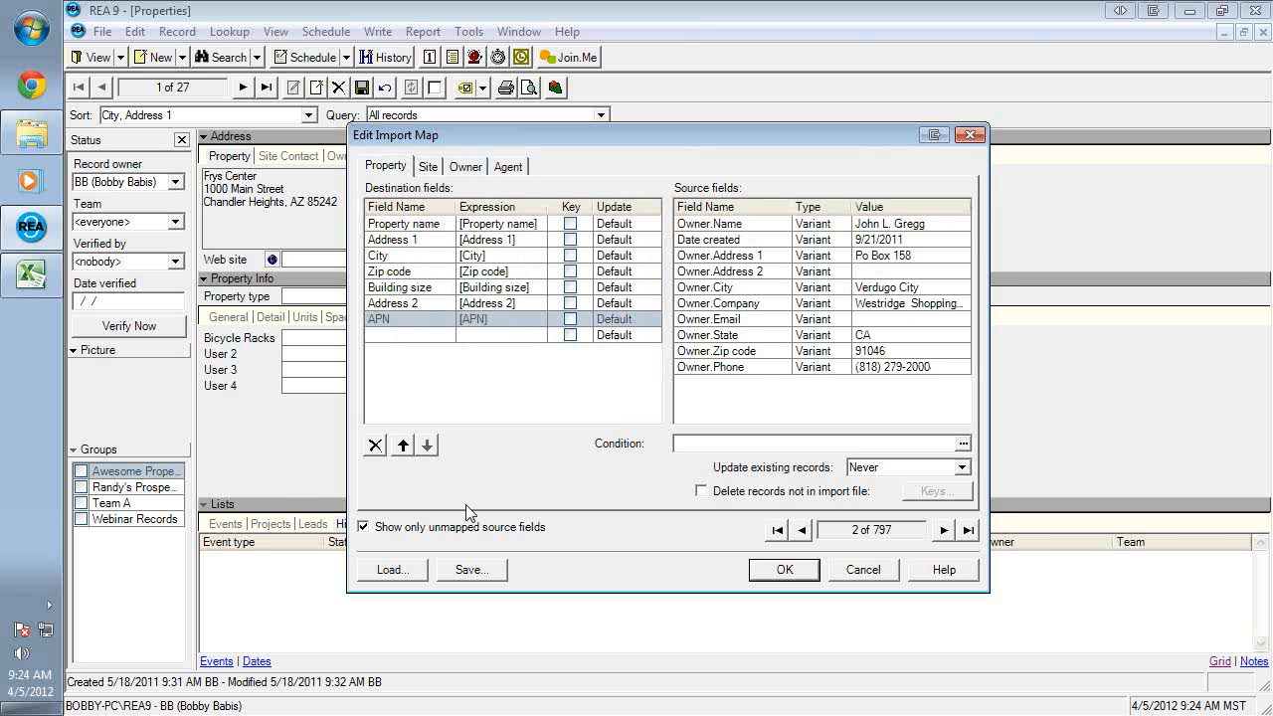
left_click(570, 320)
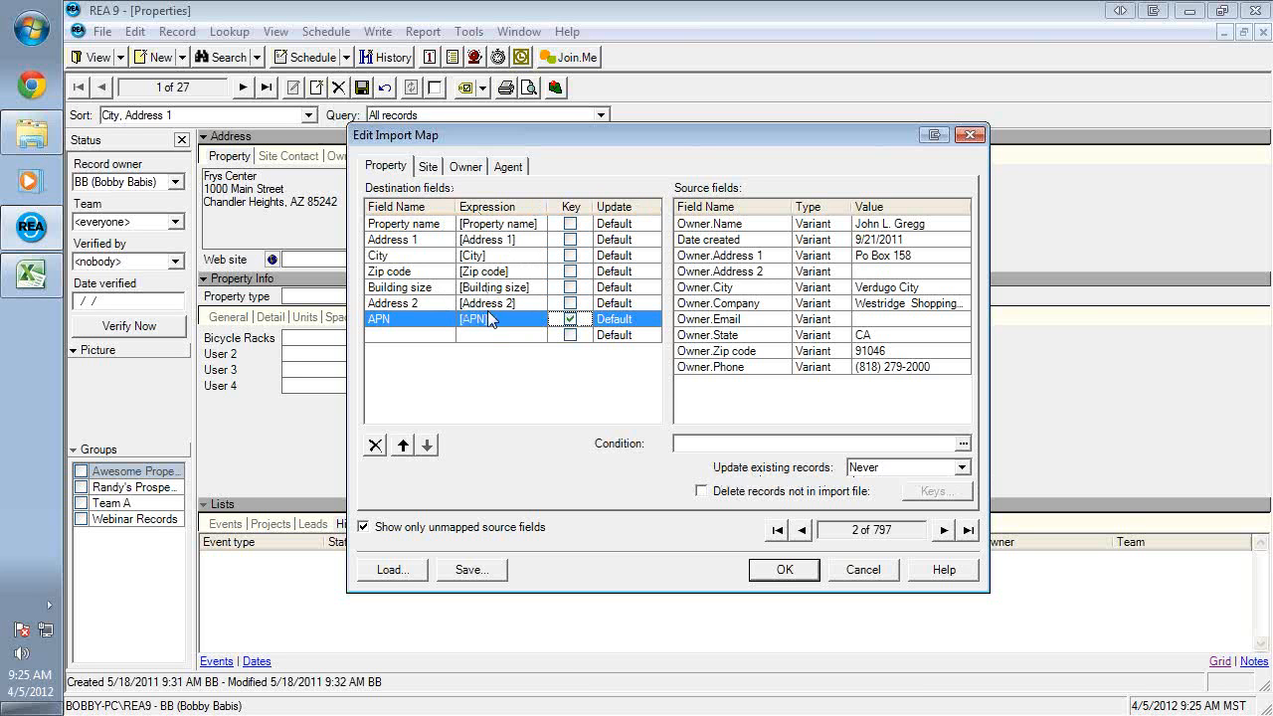
- Set the Property map's update option for existing records to Always
left_click(961, 468)
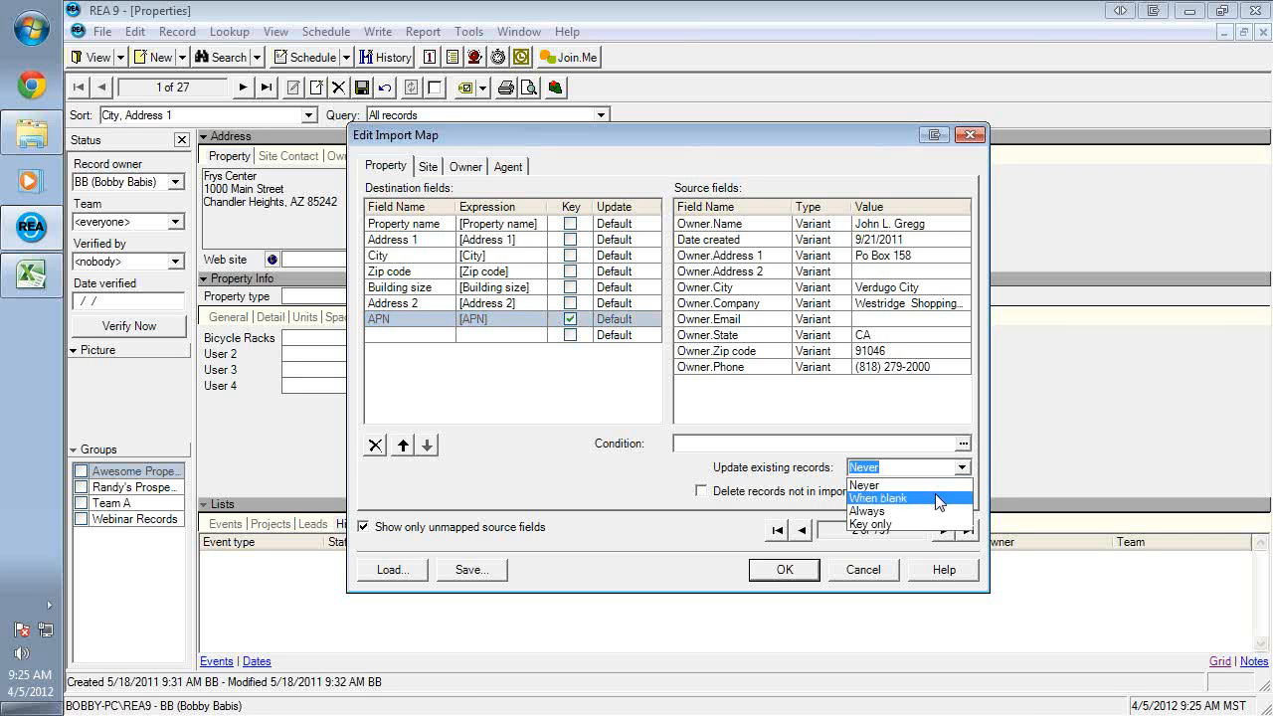
left_click(484, 395)
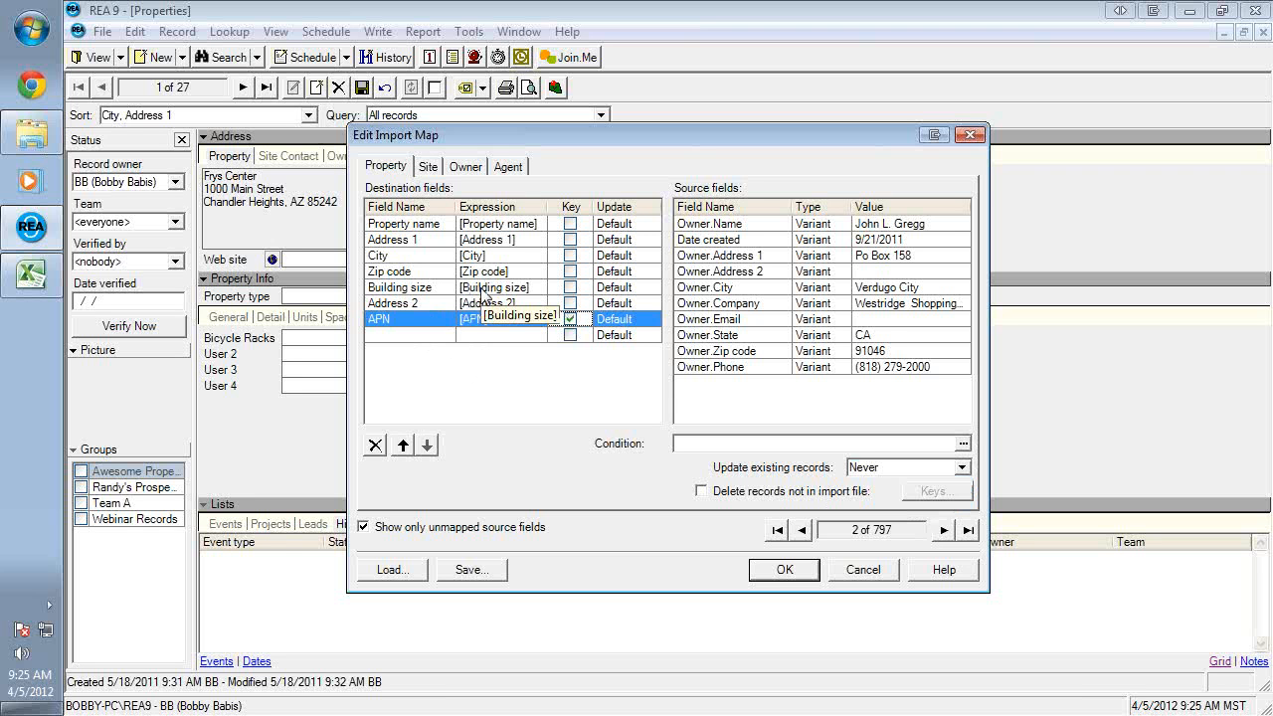
left_click(961, 467)
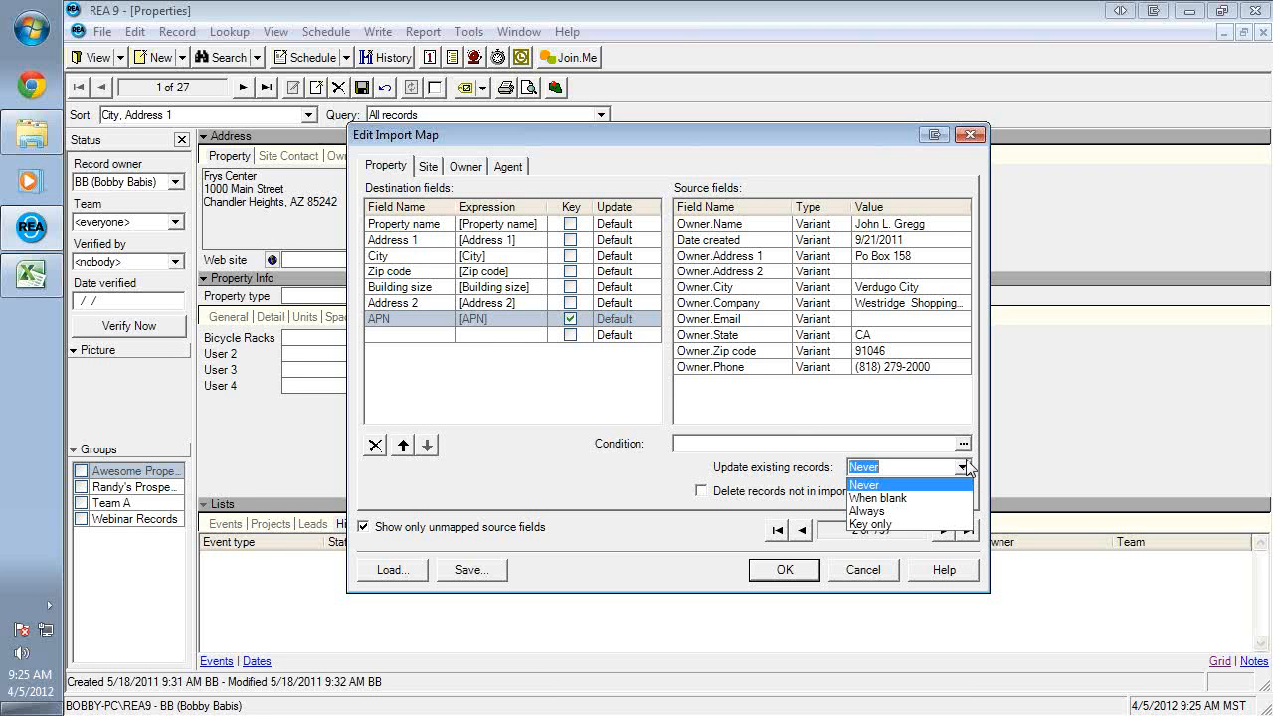
left_click(907, 511)
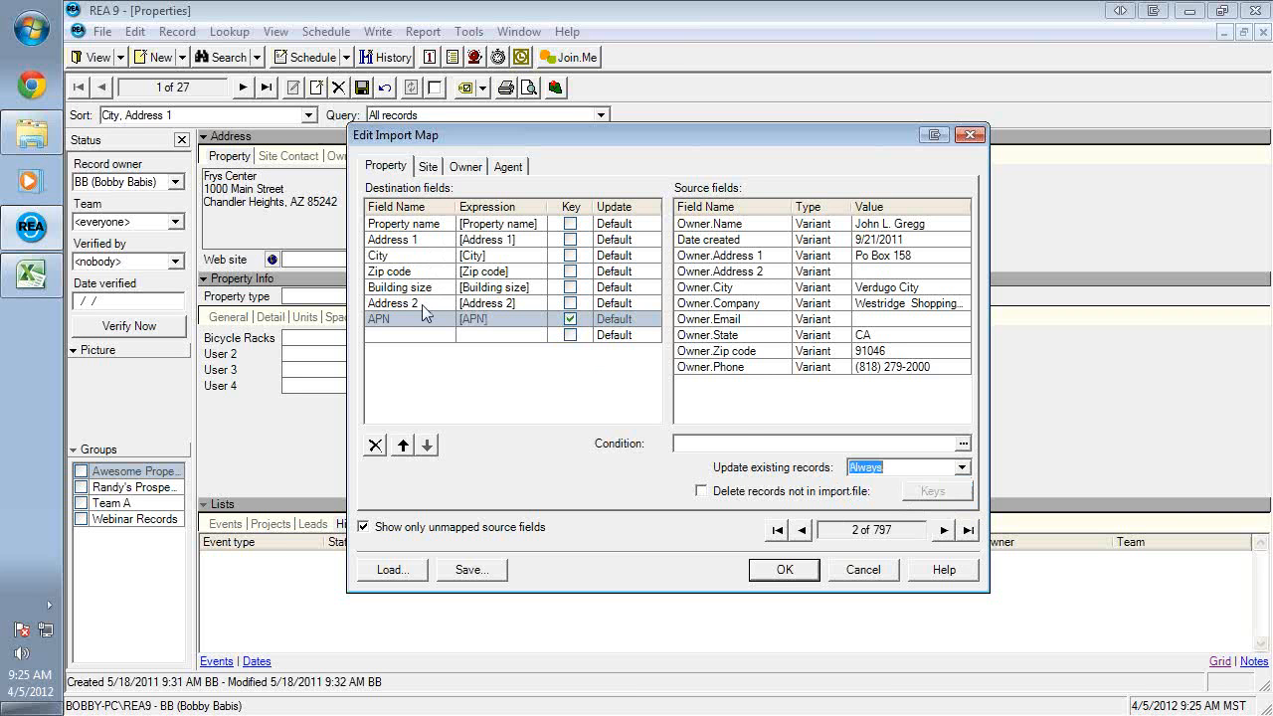
- Add State as a Property destination field and set its expression to "CA"
left_click(423, 336)
type("State")
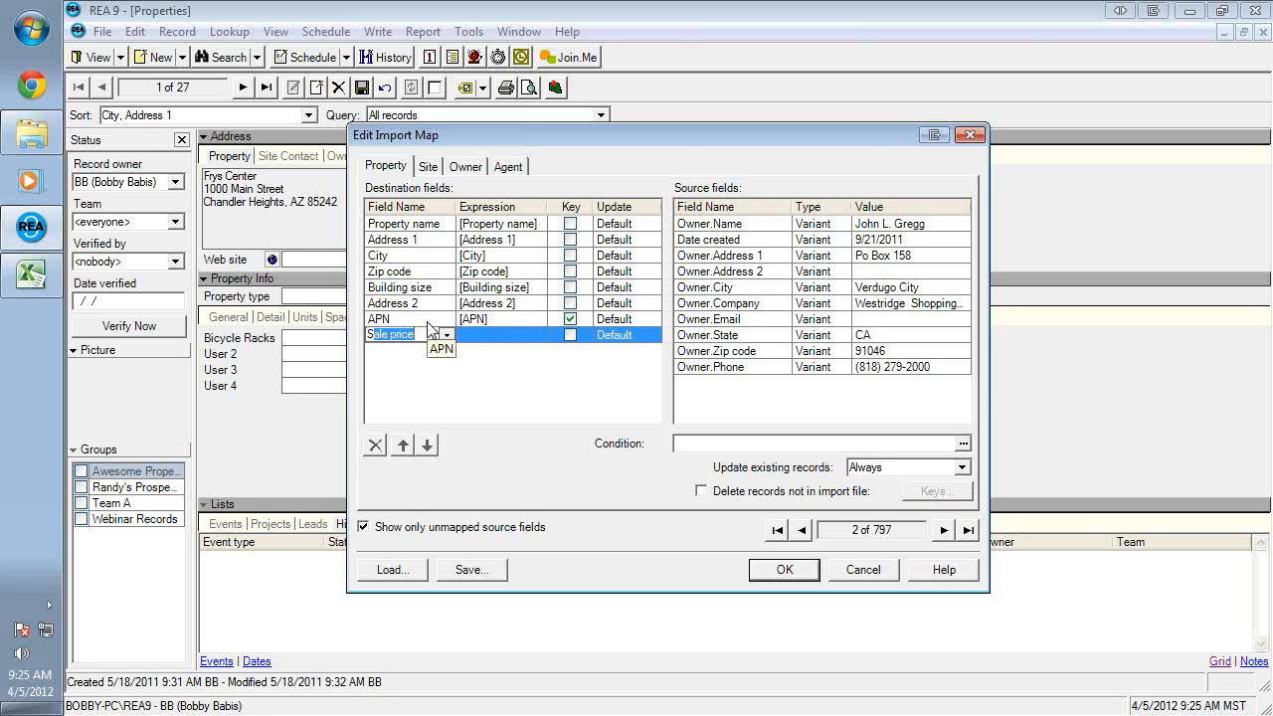
left_click(501, 336)
type("\"CA")
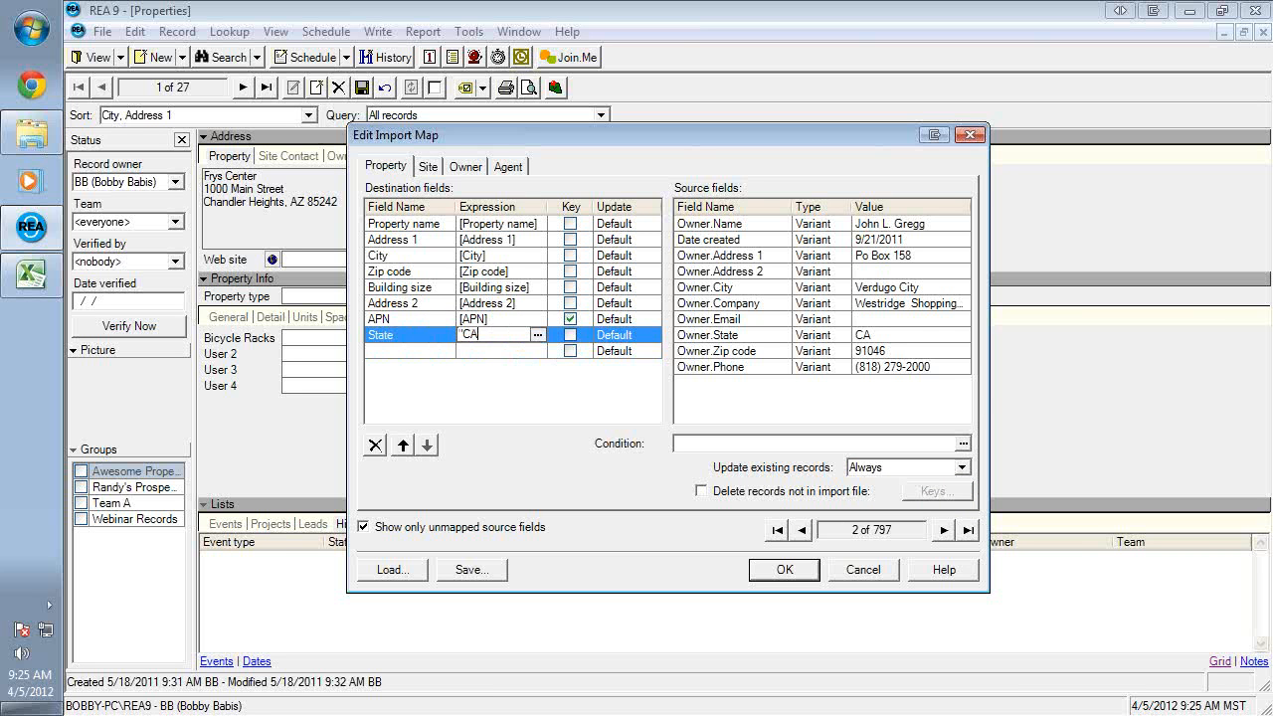
type("\"")
left_click(519, 320)
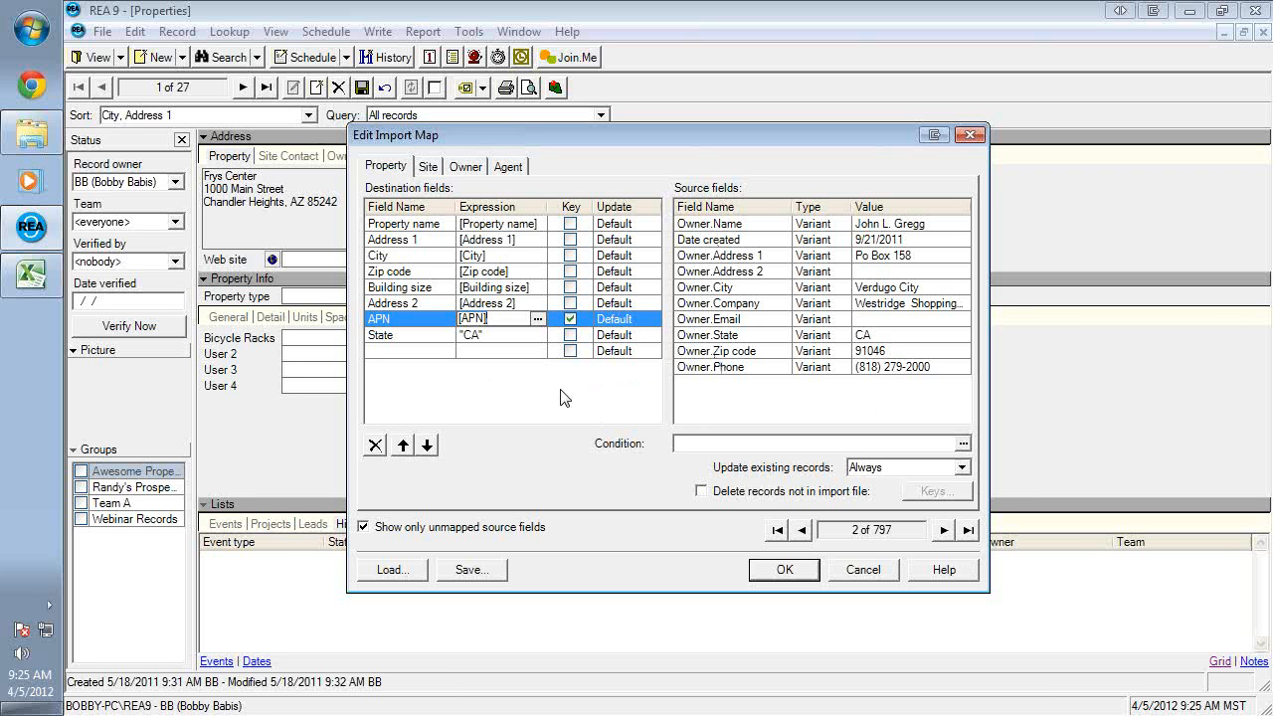
- Set the Property map to update existing records only When blank
left_click(961, 467)
left_click(924, 481)
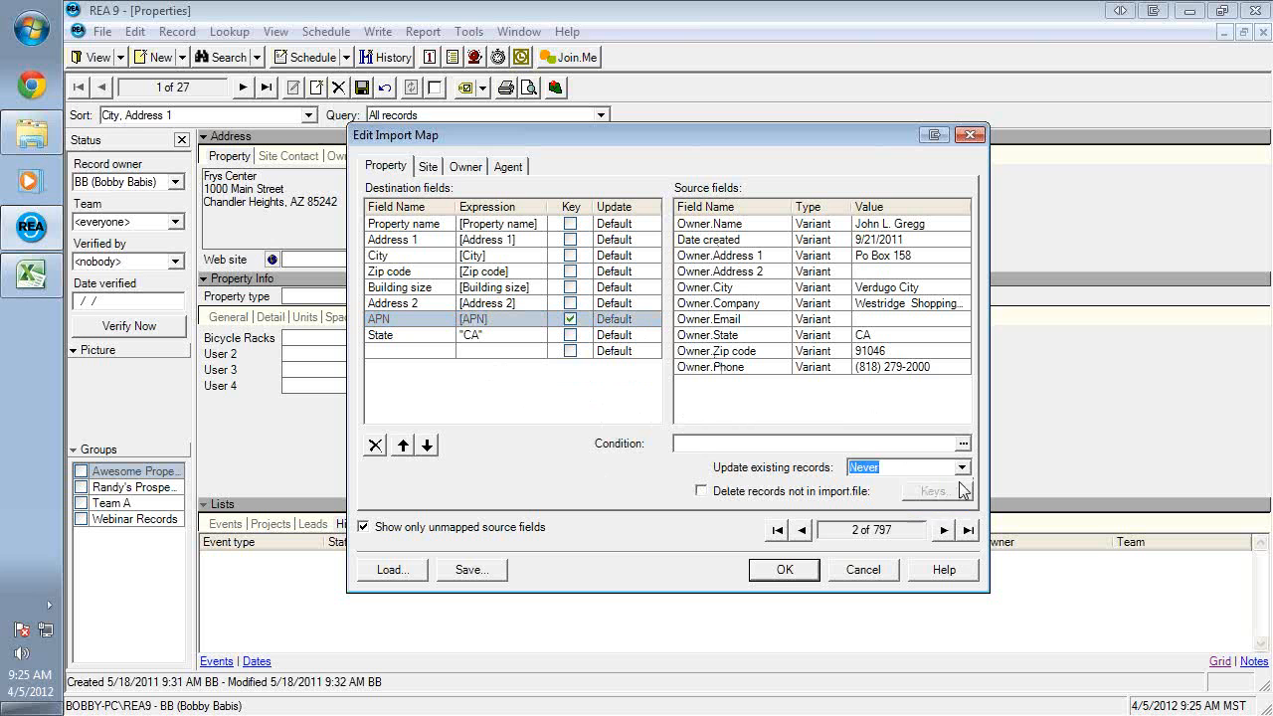
left_click(961, 467)
left_click(904, 503)
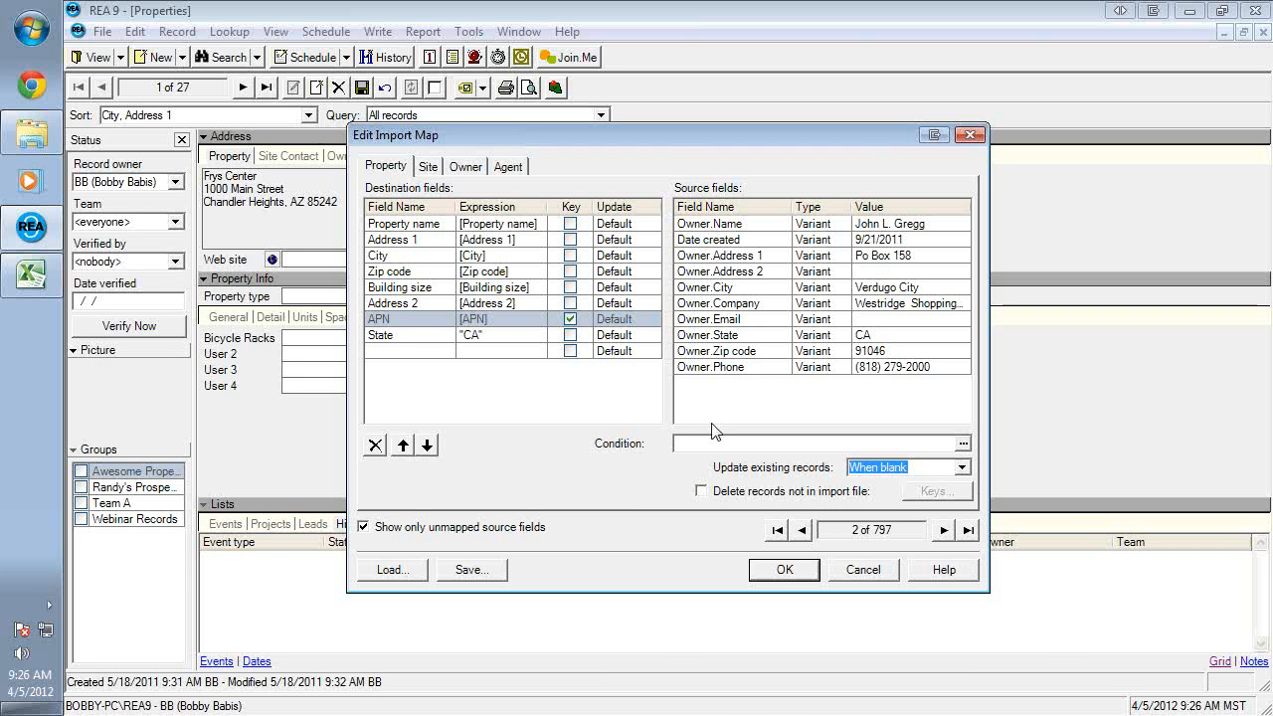
- Review the key and update settings across the Owner Contact, Owner Company and Property mappings
left_click(460, 166)
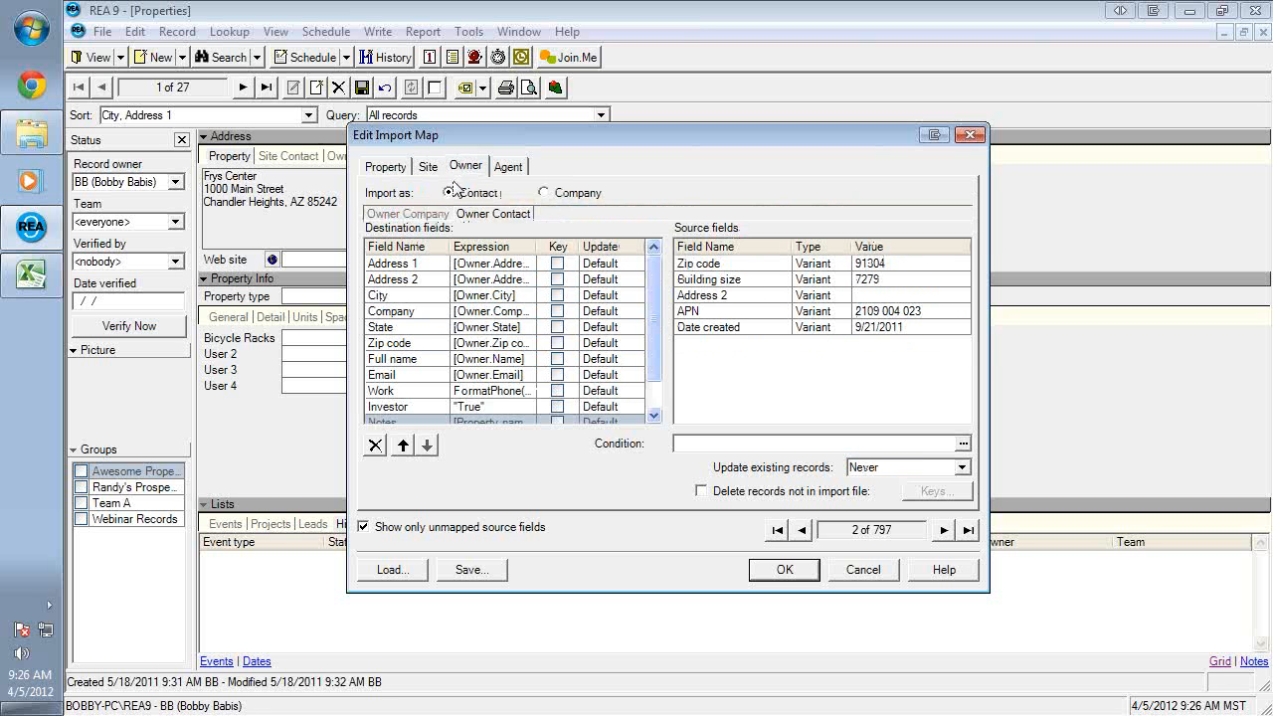
left_click(418, 217)
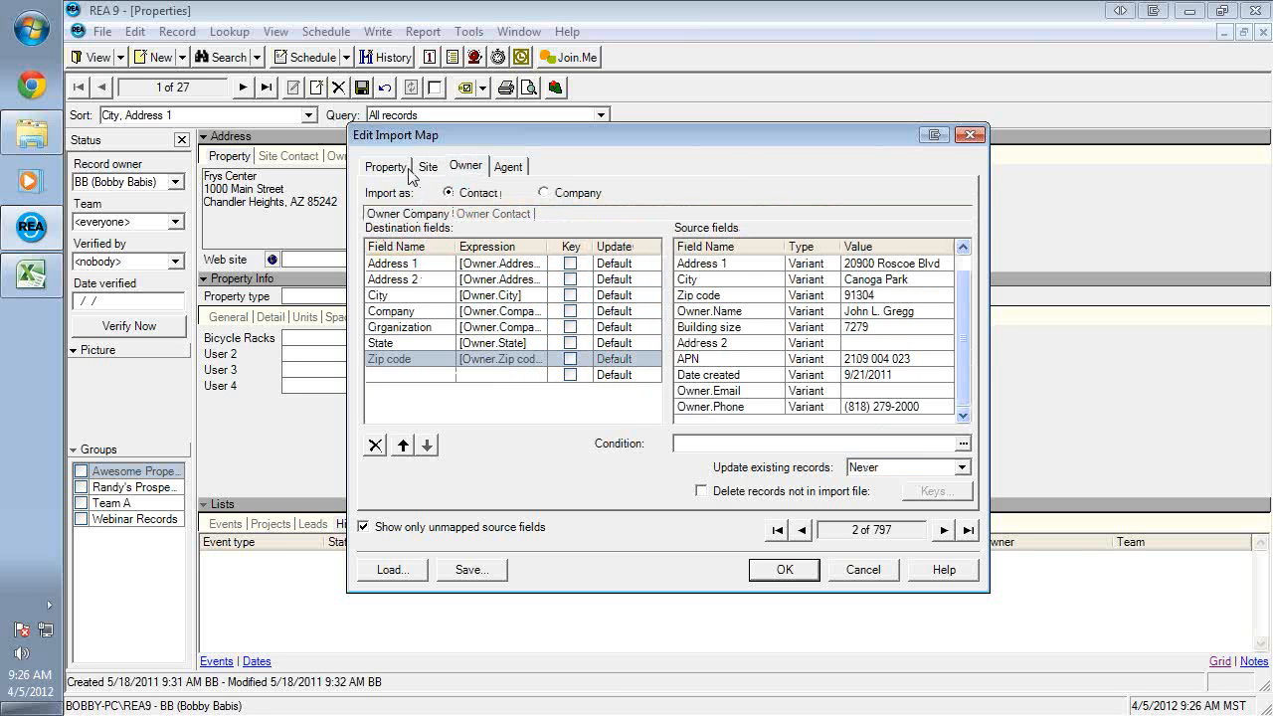
left_click(384, 166)
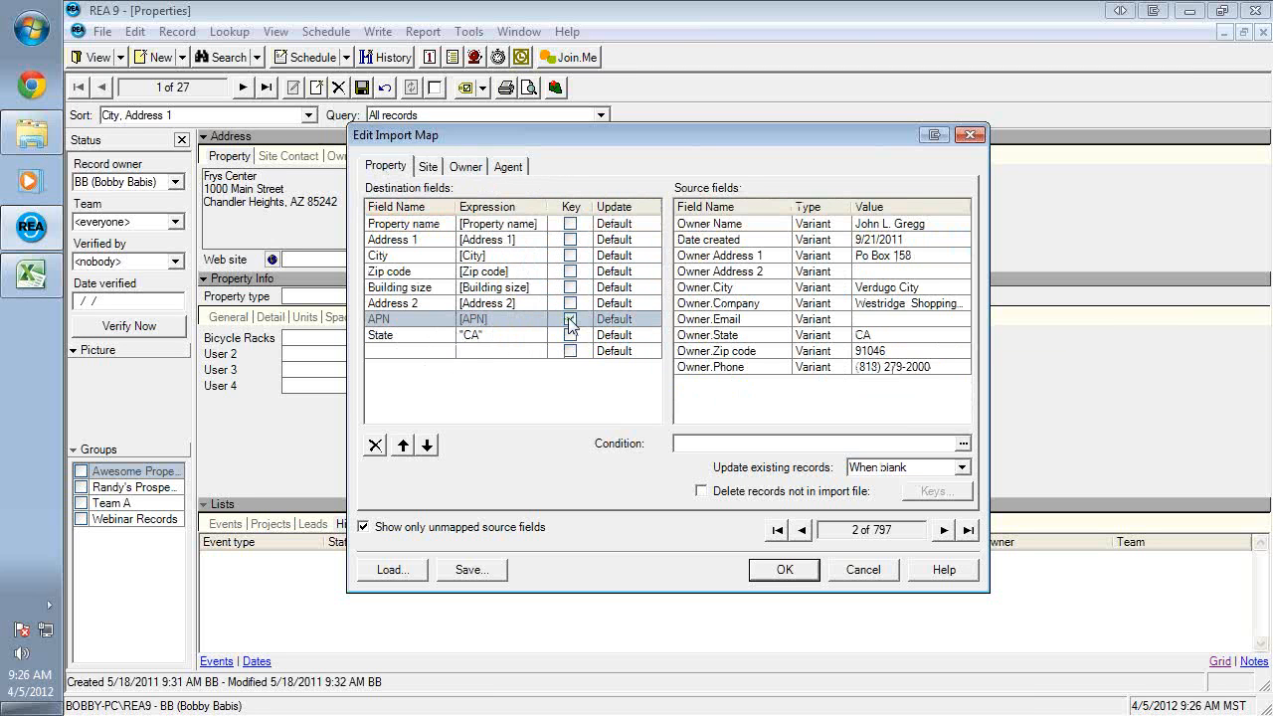
left_click(560, 327)
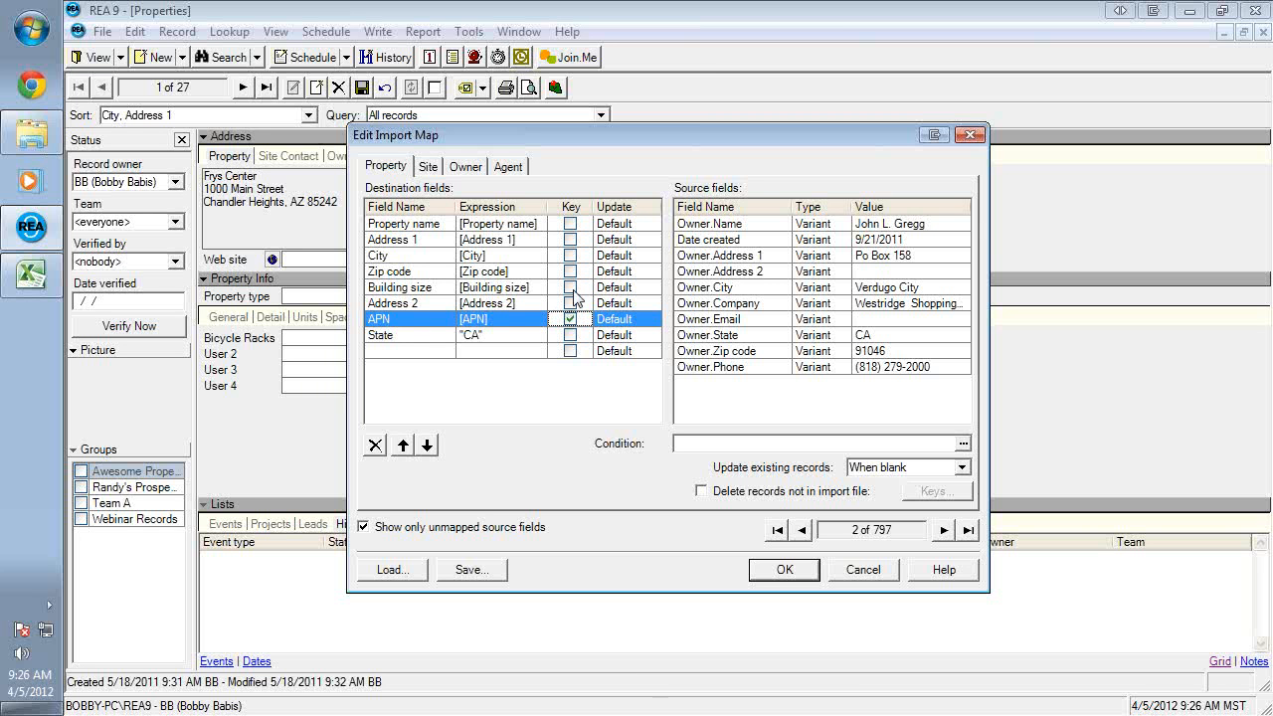
left_click(465, 169)
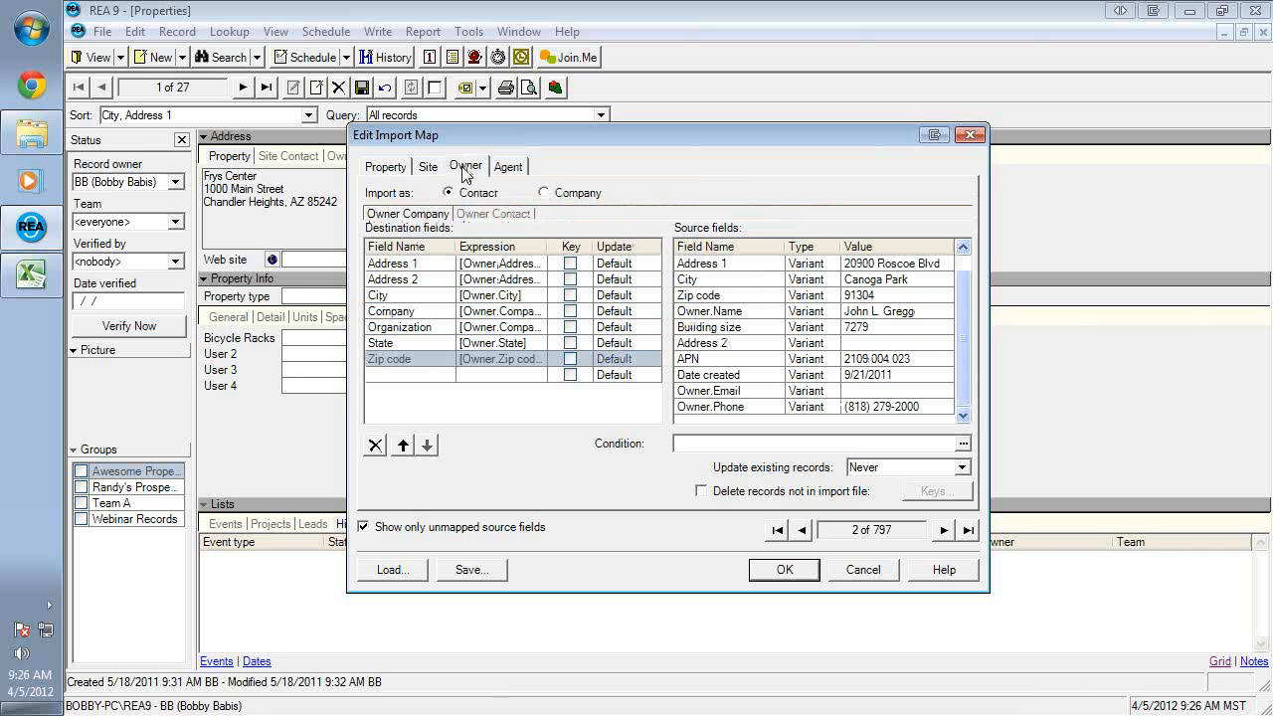
- Mark Company, Address 1, City, State and Zip code as key fields in the Owner Company mapping
left_click(569, 312)
left_click(570, 264)
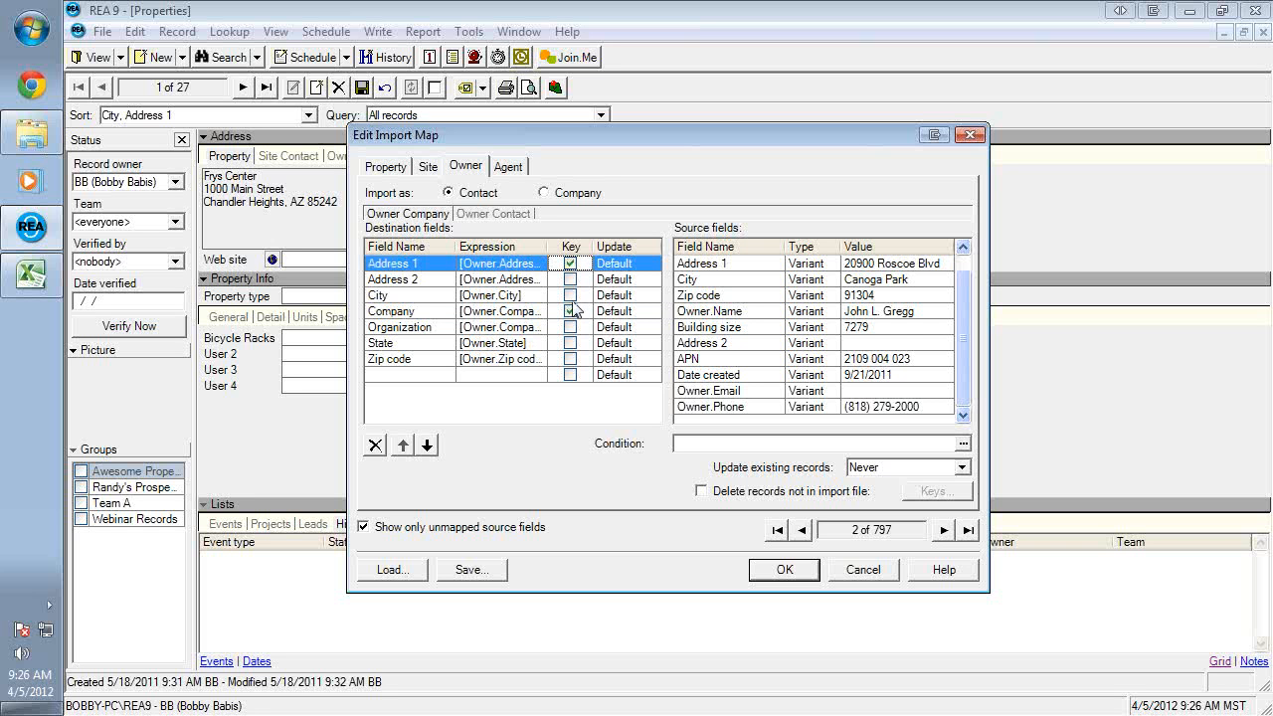
left_click(570, 295)
left_click(570, 343)
left_click(570, 359)
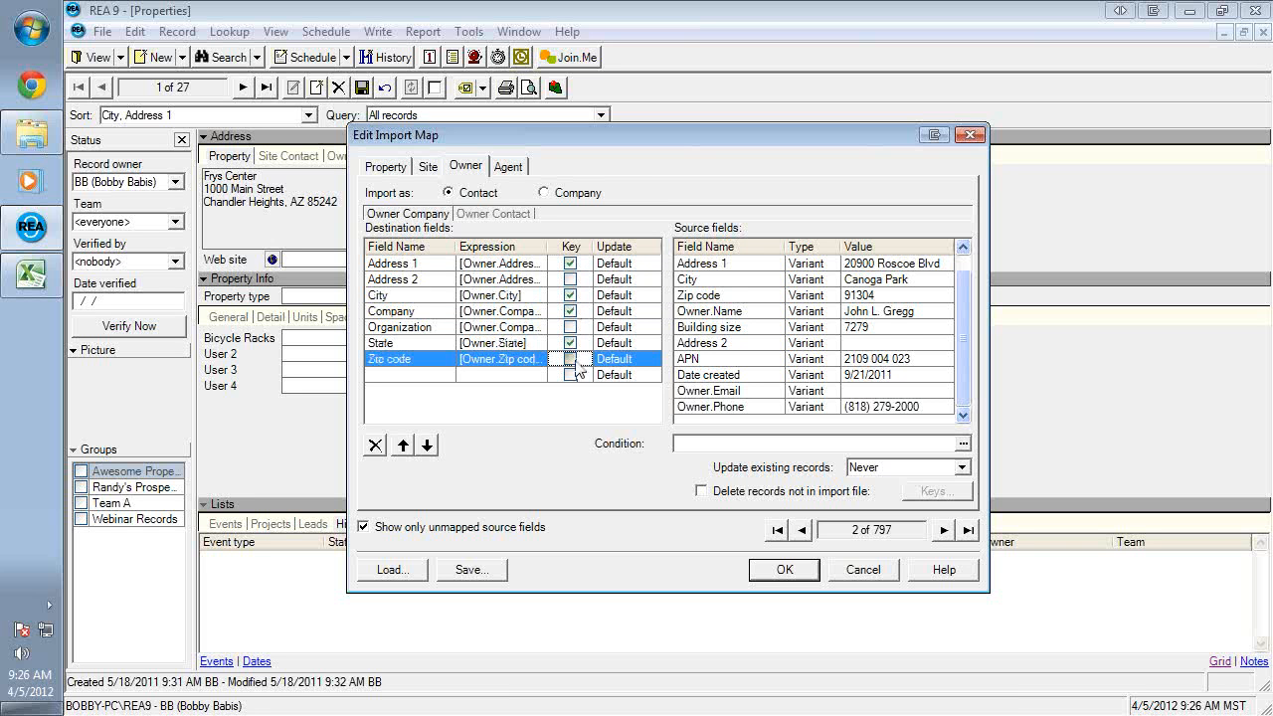
- Mark Full name, Address 1, City, State and Zip code as key fields in the Owner Contact mapping
left_click(504, 215)
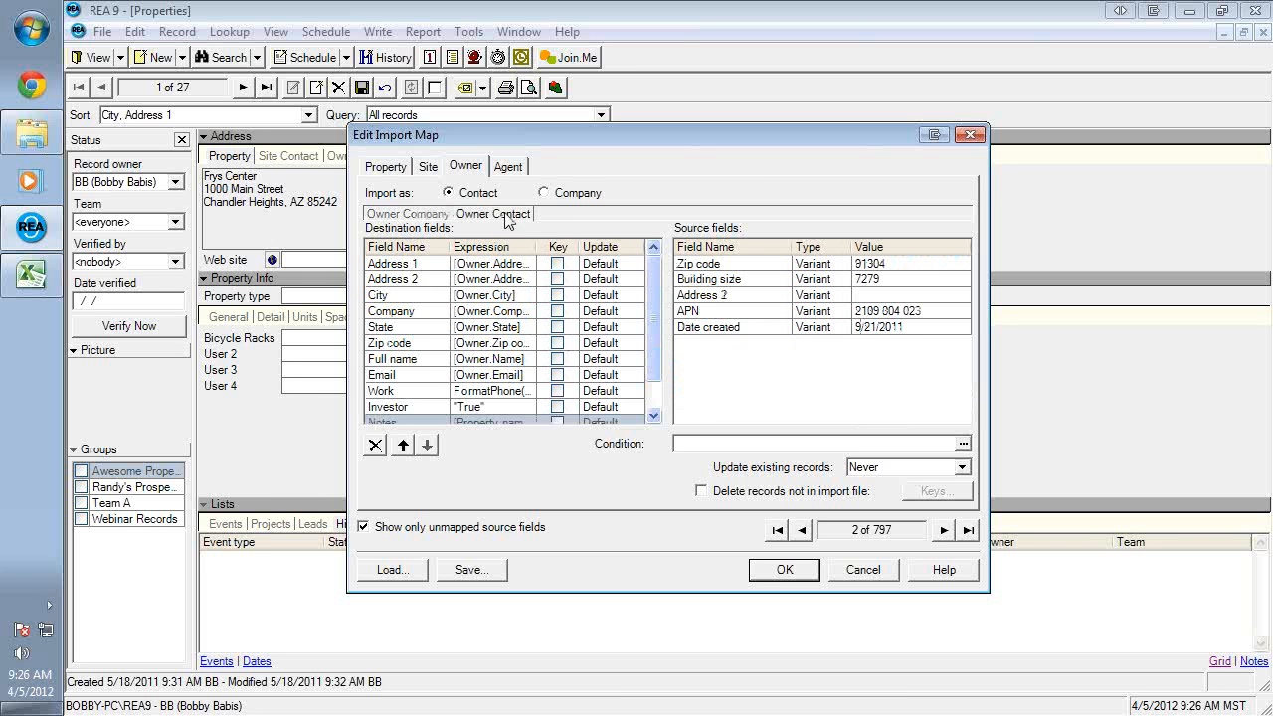
left_click(558, 360)
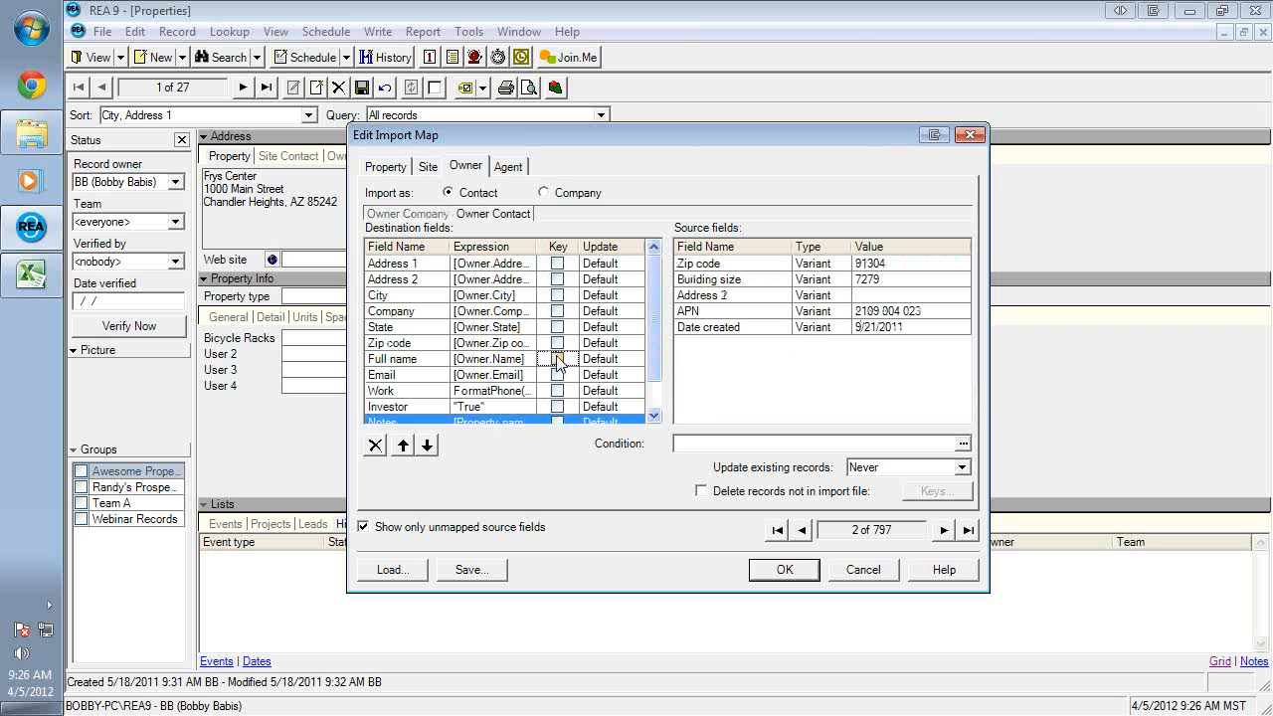
left_click(558, 279)
left_click(562, 265)
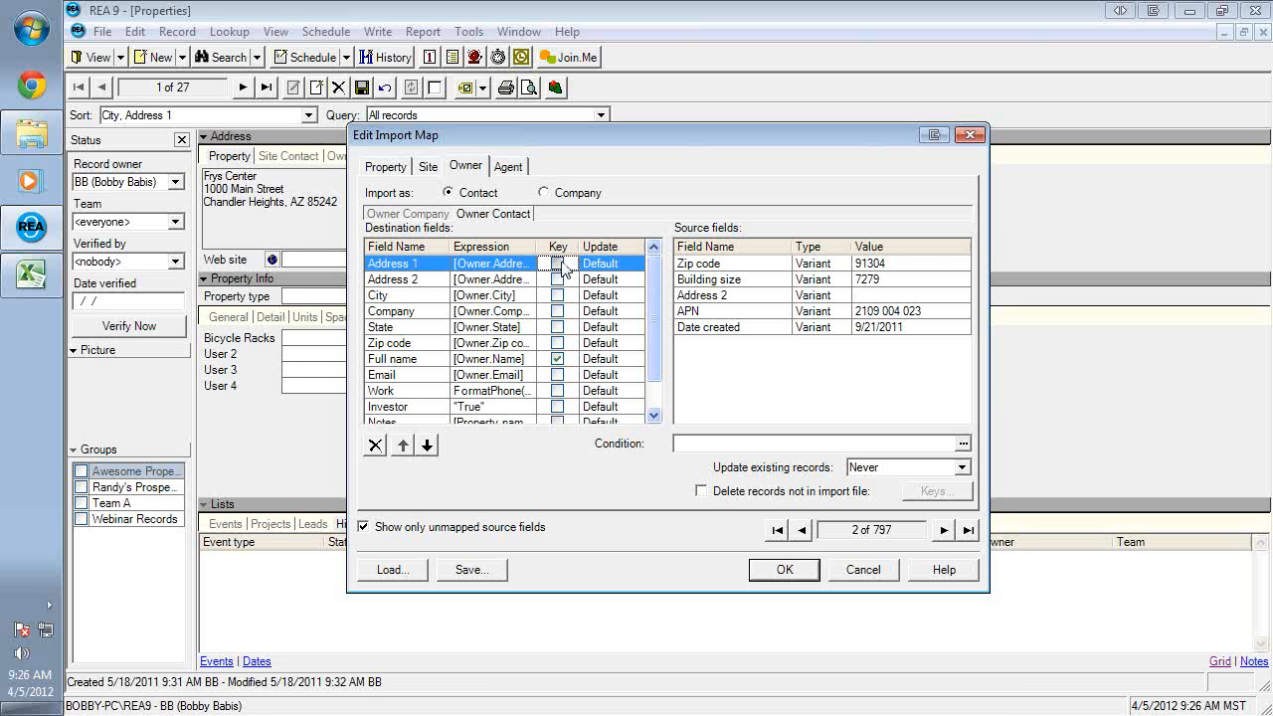
left_click(557, 296)
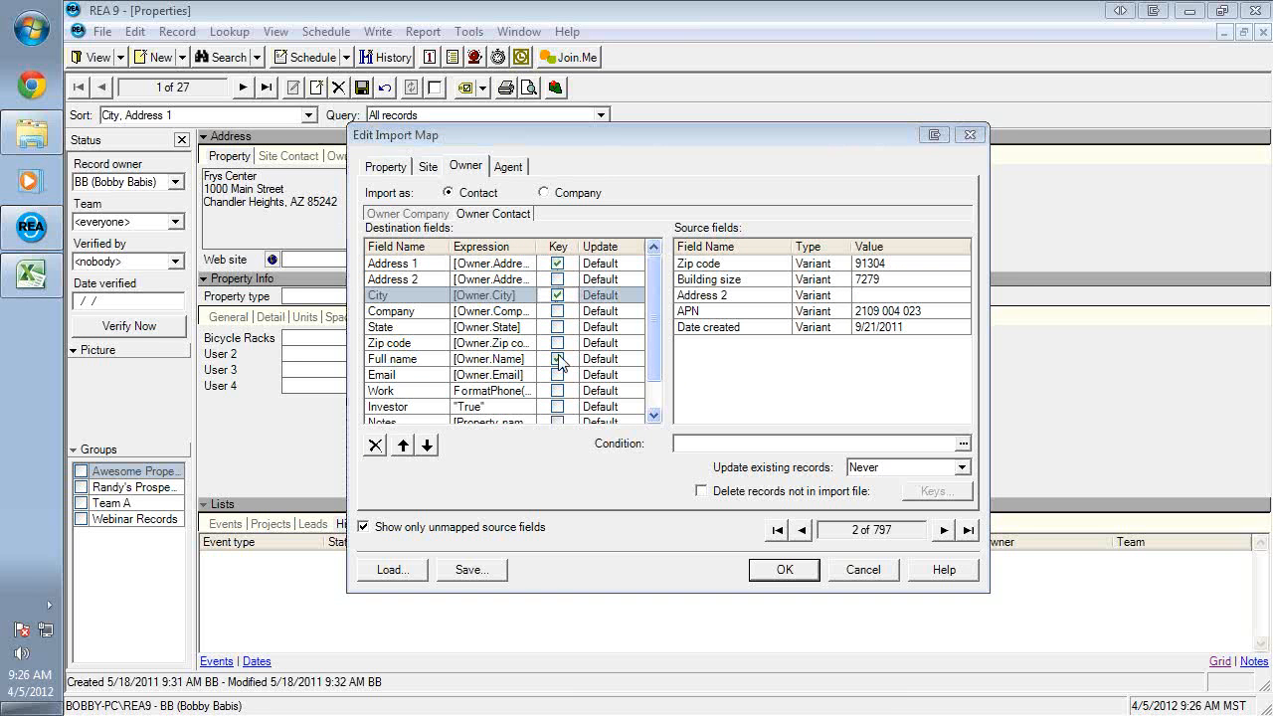
left_click(558, 327)
left_click(558, 343)
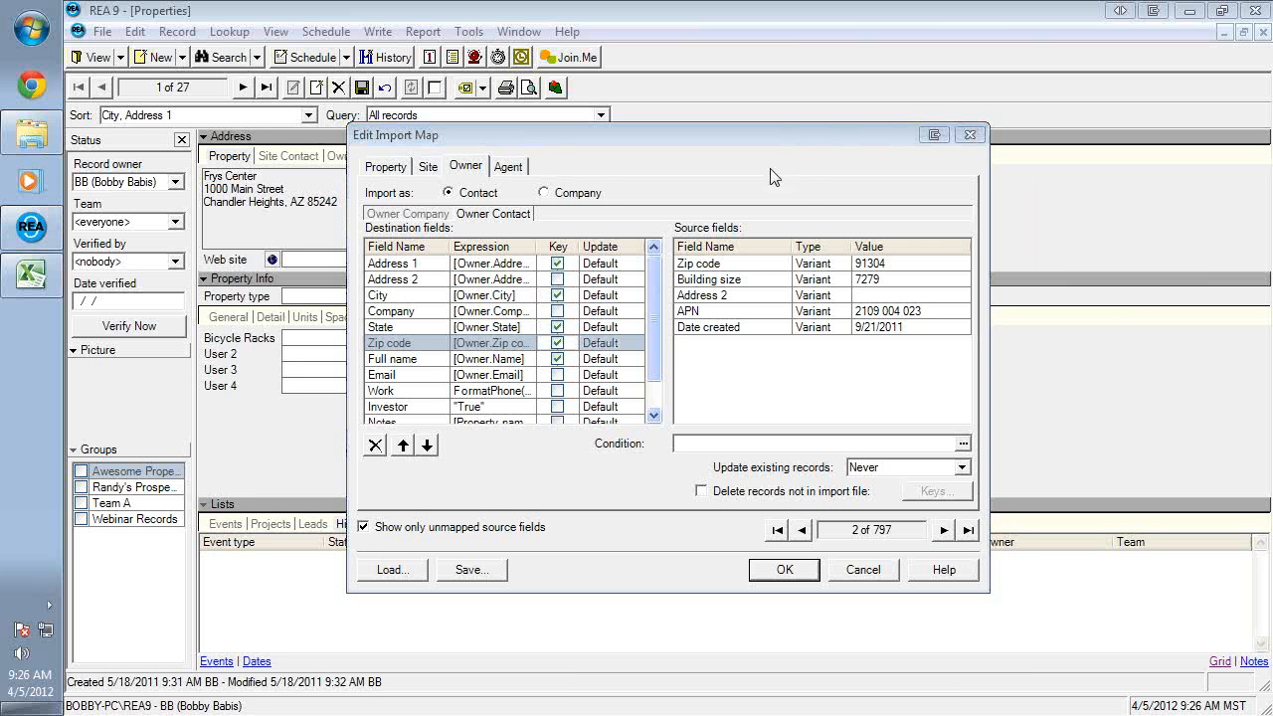
- Set both the Owner Contact and Owner Company mappings to update existing records only When blank
left_click(965, 470)
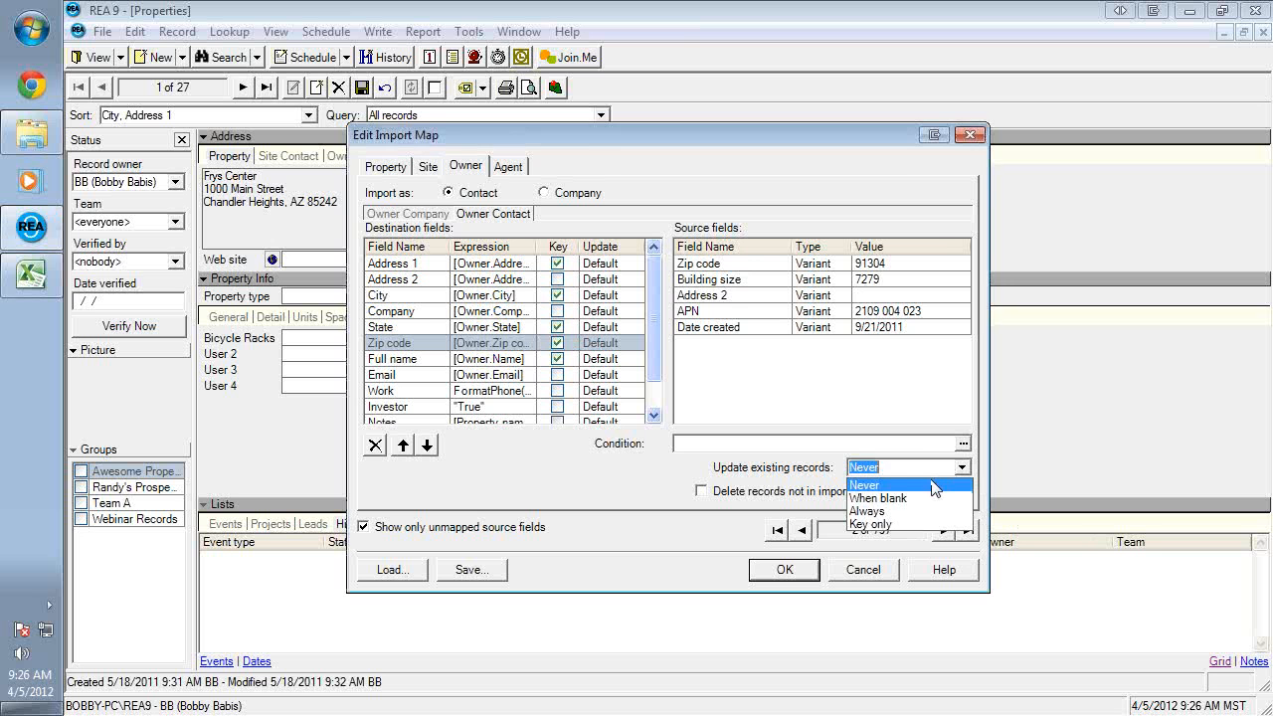
left_click(923, 499)
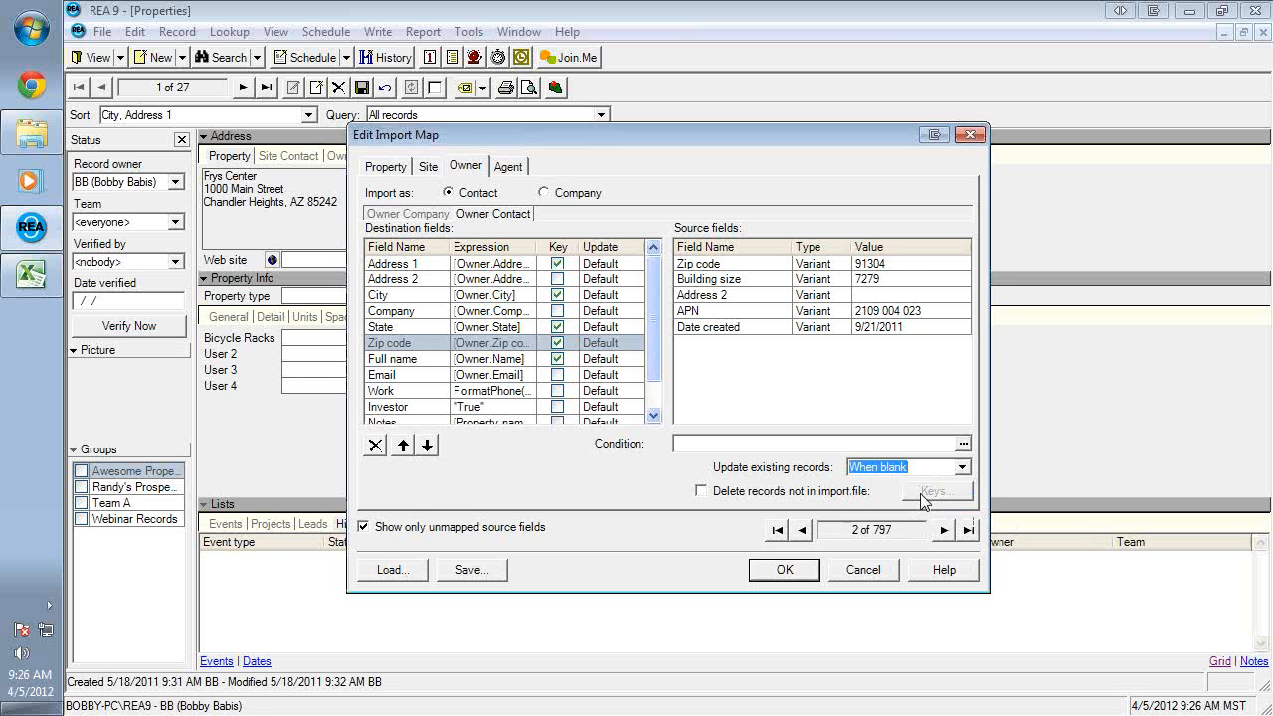
left_click(421, 214)
left_click(963, 467)
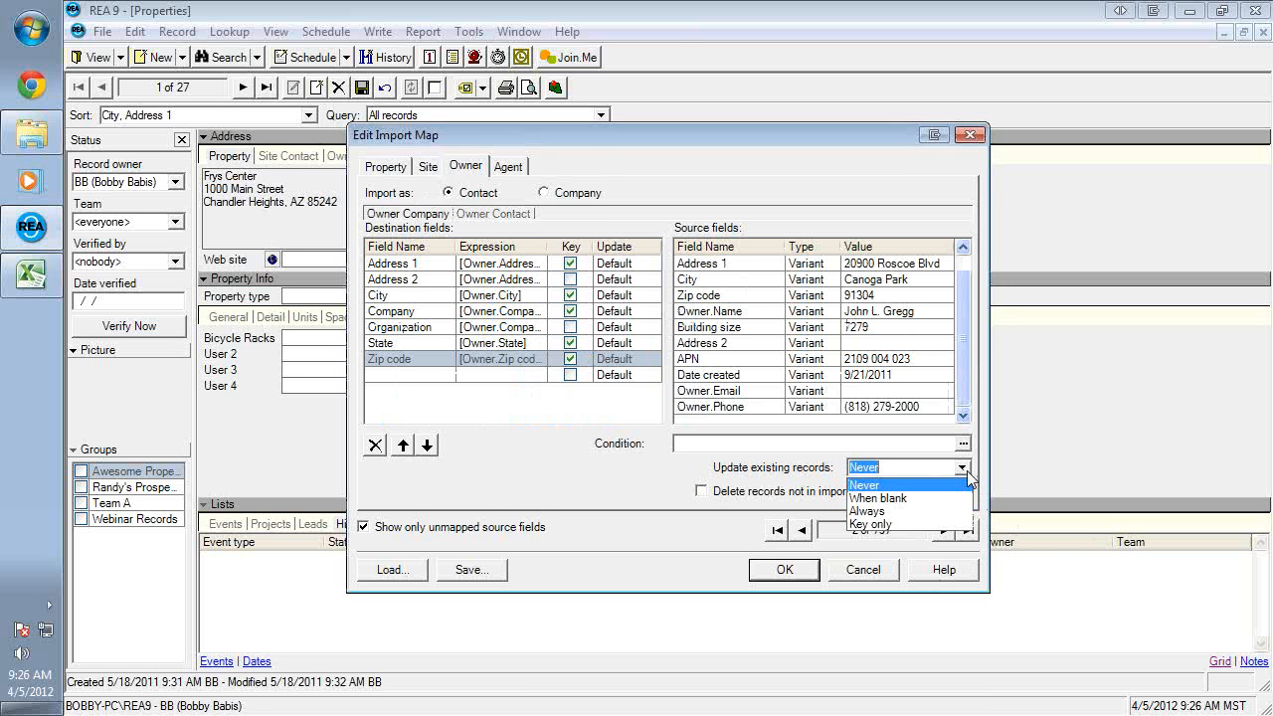
left_click(894, 498)
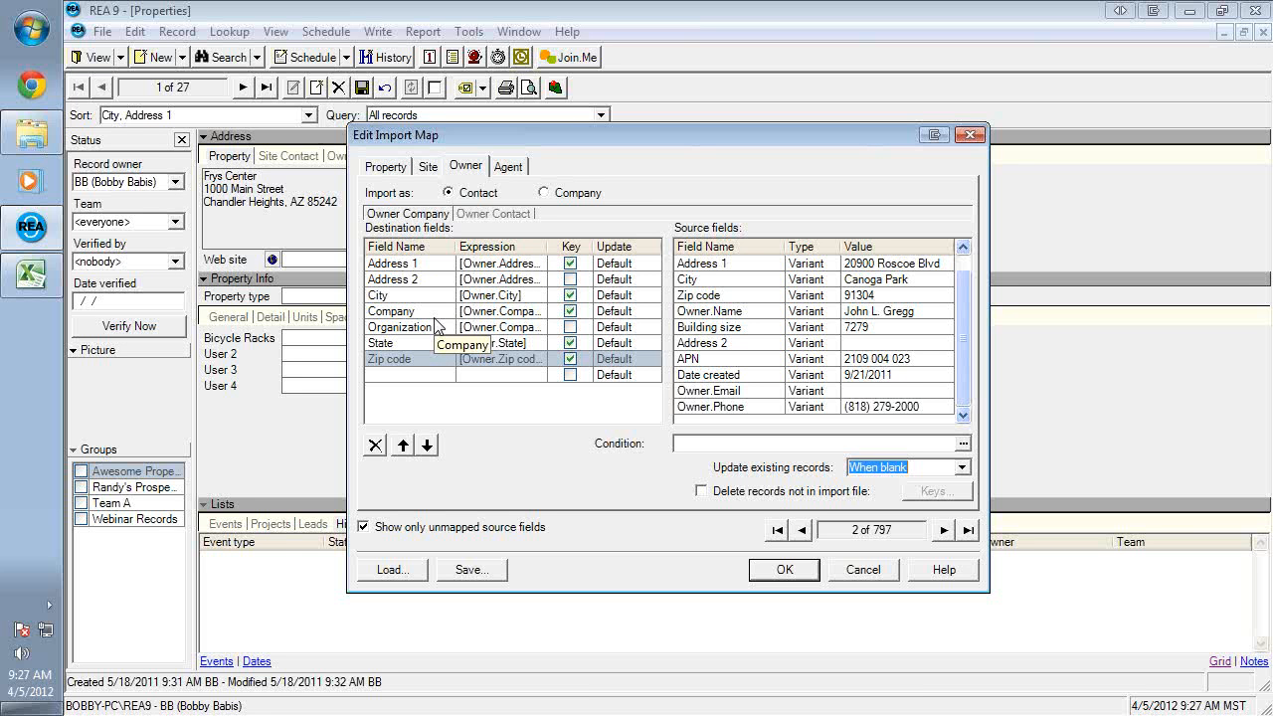
- Review the key fields chosen in the Owner Contact mapping
left_click(485, 214)
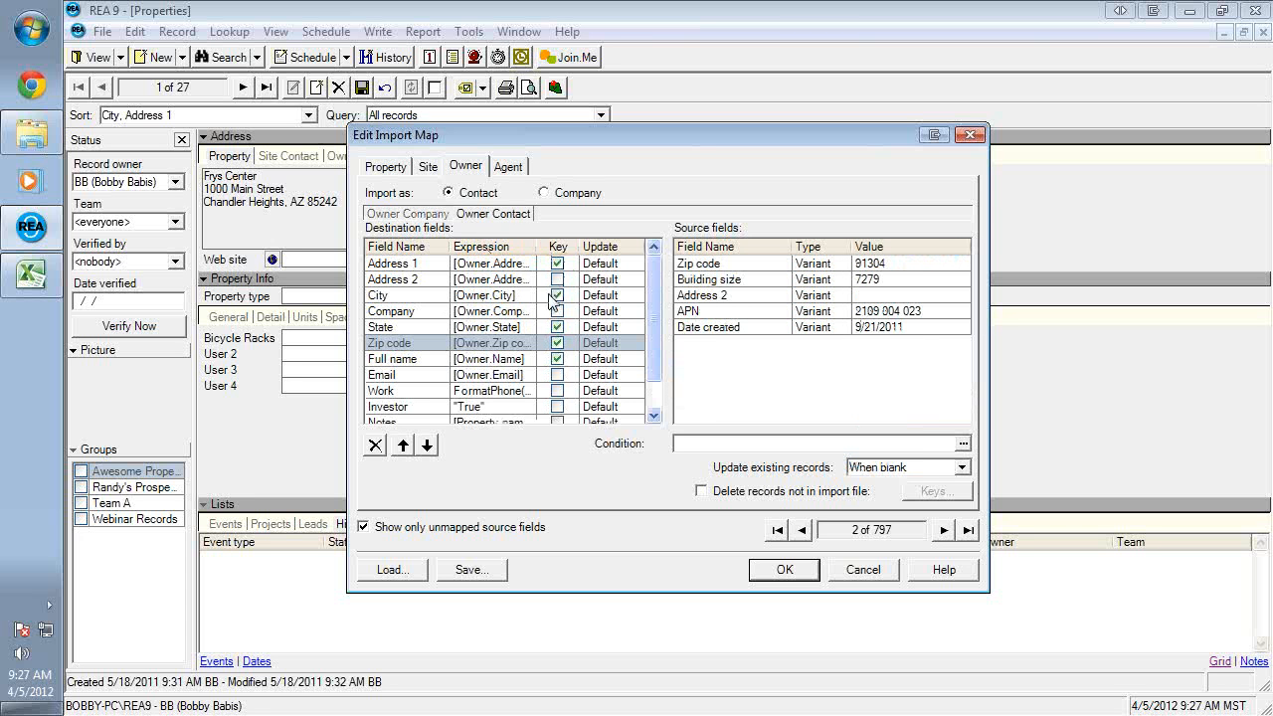
left_click(556, 327)
left_click(557, 343)
left_click(557, 341)
left_click(557, 342)
- Save the import map over the existing "Webinar Property" map and finish editing it
left_click(472, 569)
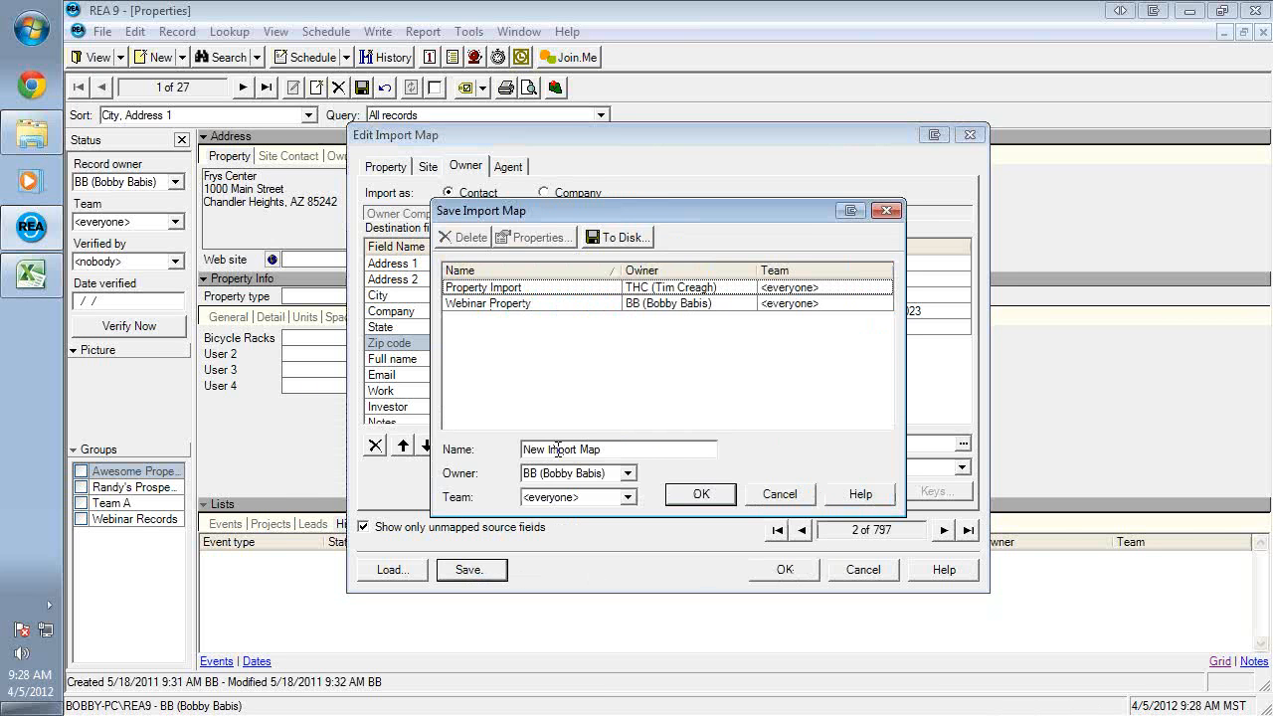
left_click(530, 305)
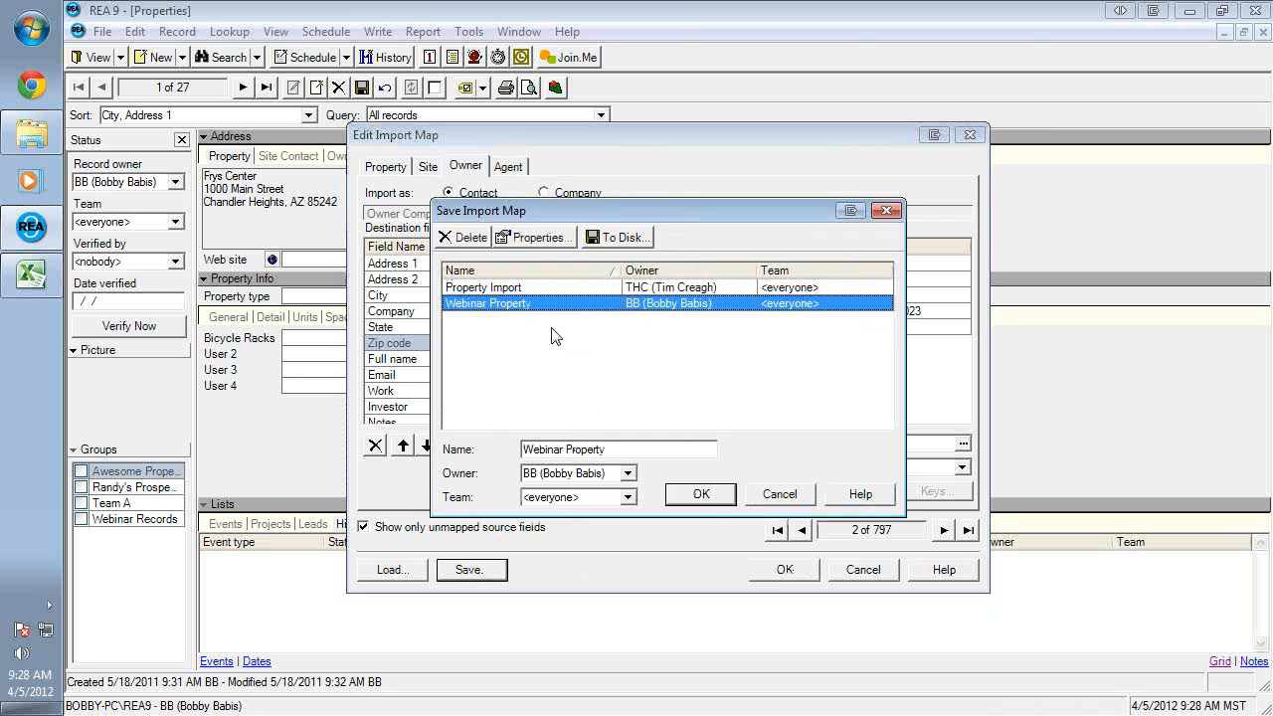
left_click(701, 494)
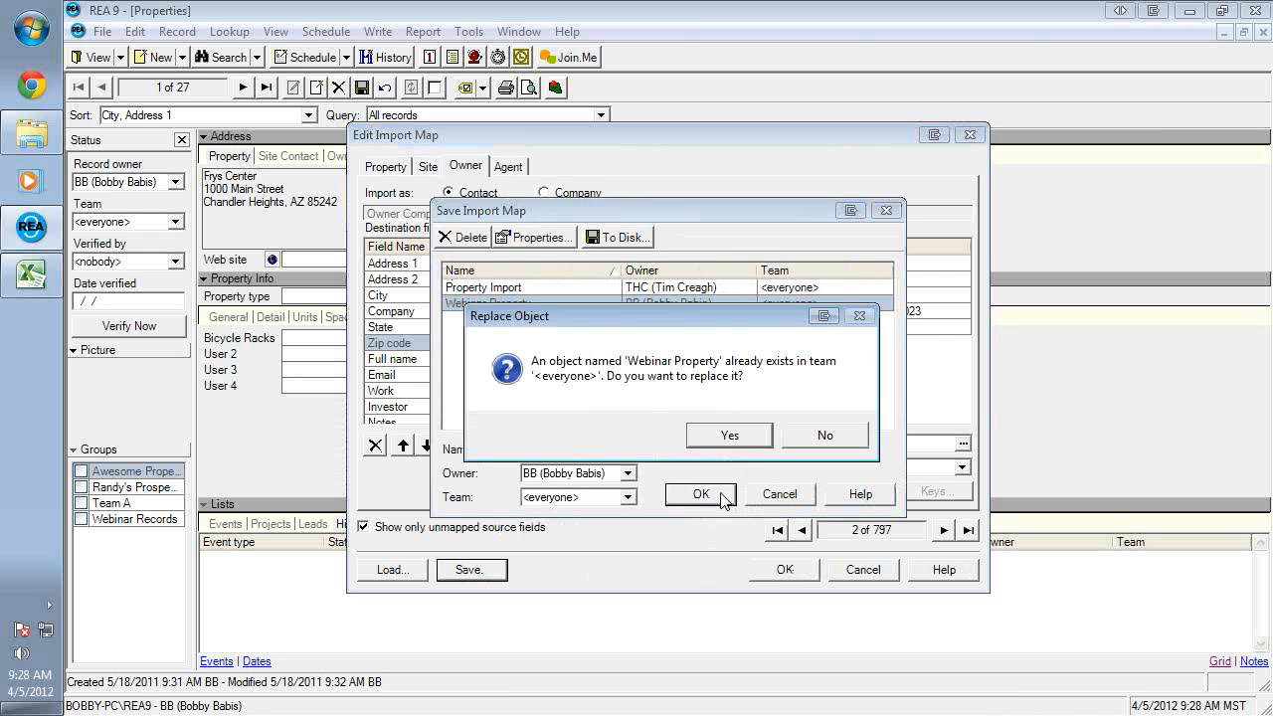
left_click(732, 435)
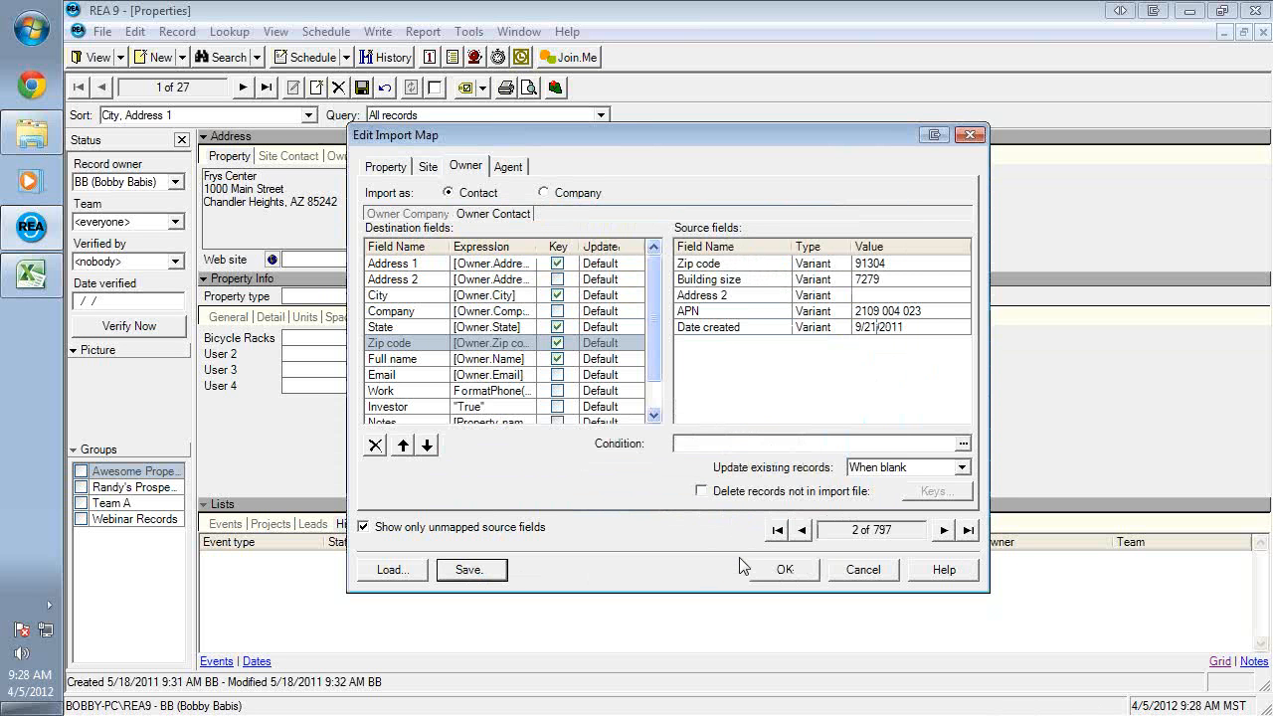
left_click(781, 570)
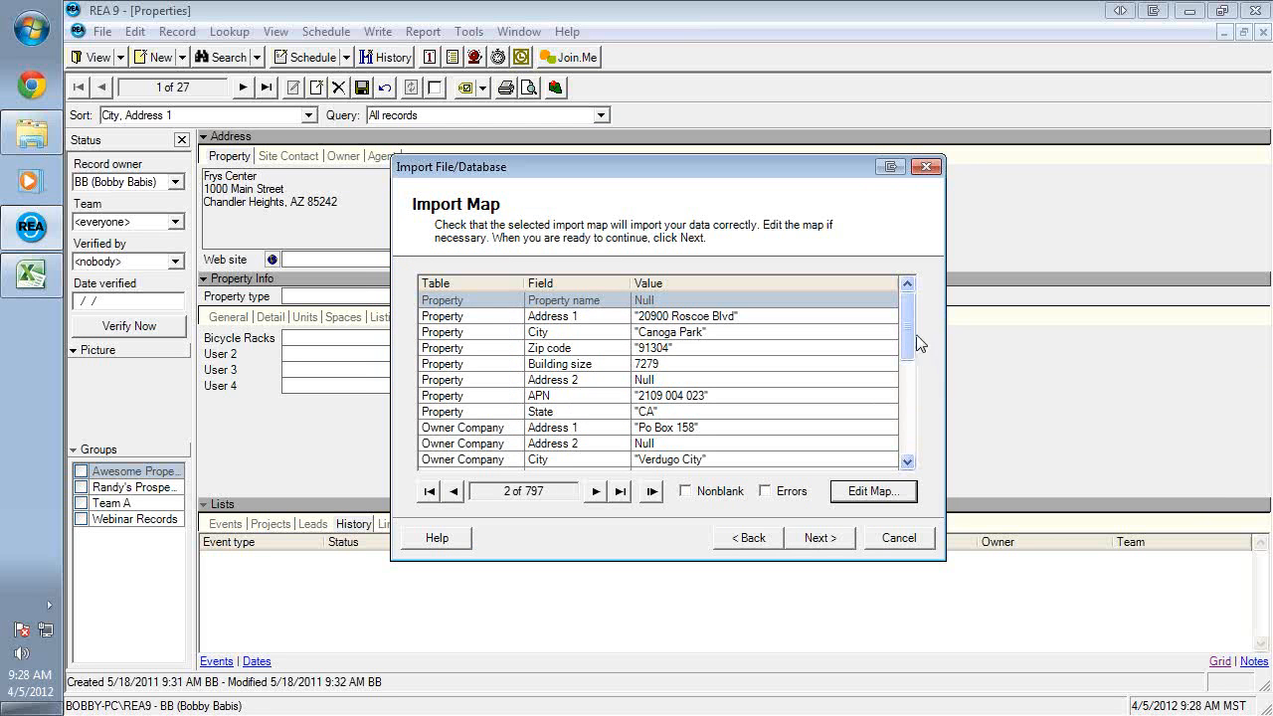
- Check the mapped values, scan all input records for errors, and continue to the import options
left_click_drag(909, 338, 904, 430)
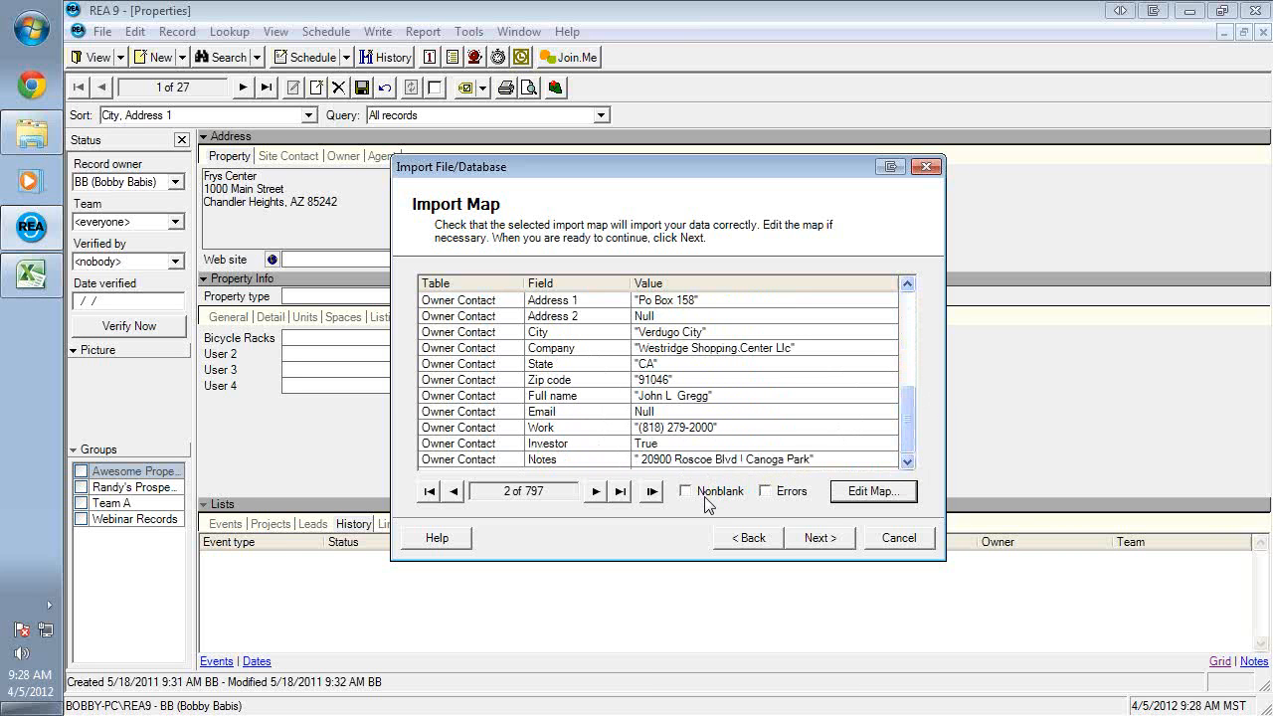
left_click(765, 491)
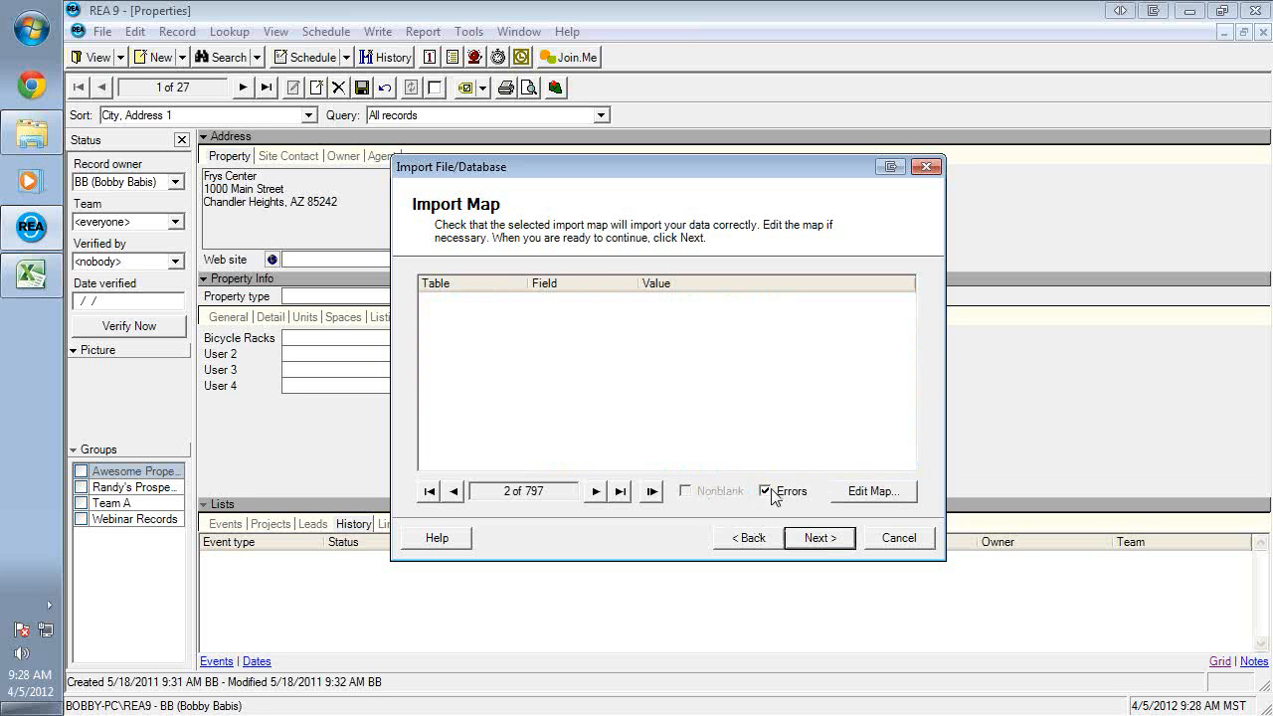
left_click(652, 491)
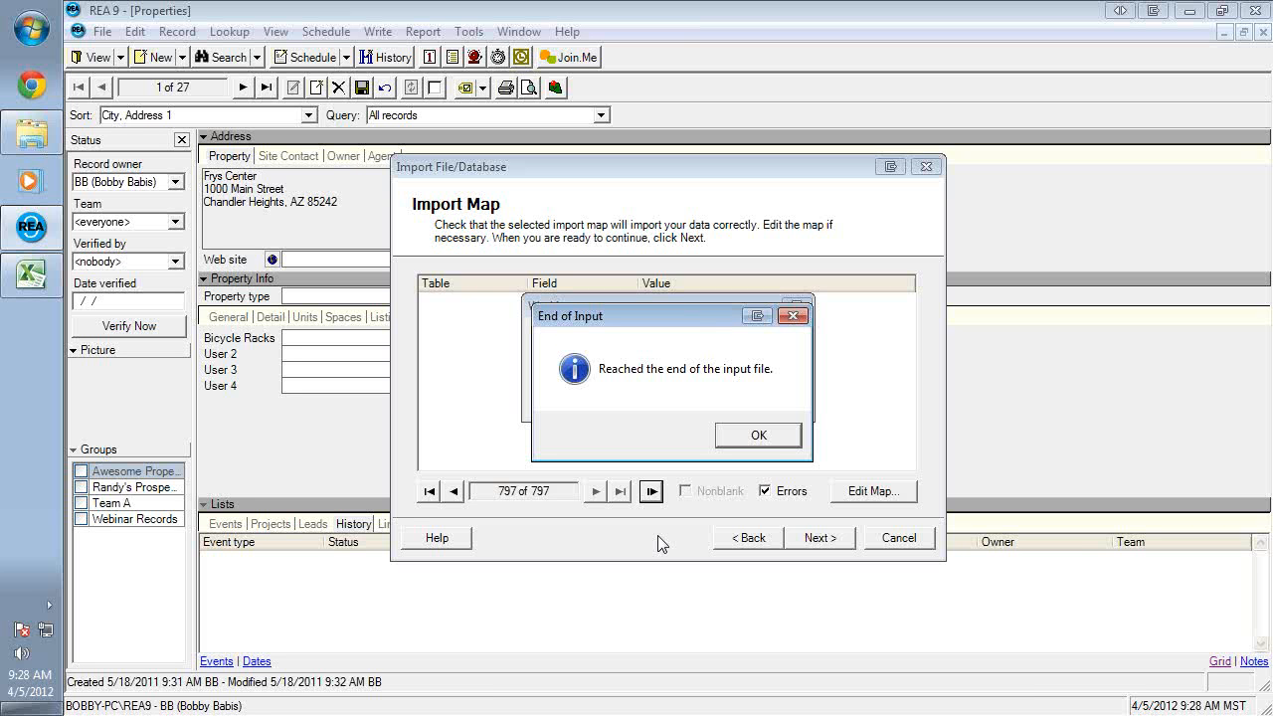
left_click(771, 440)
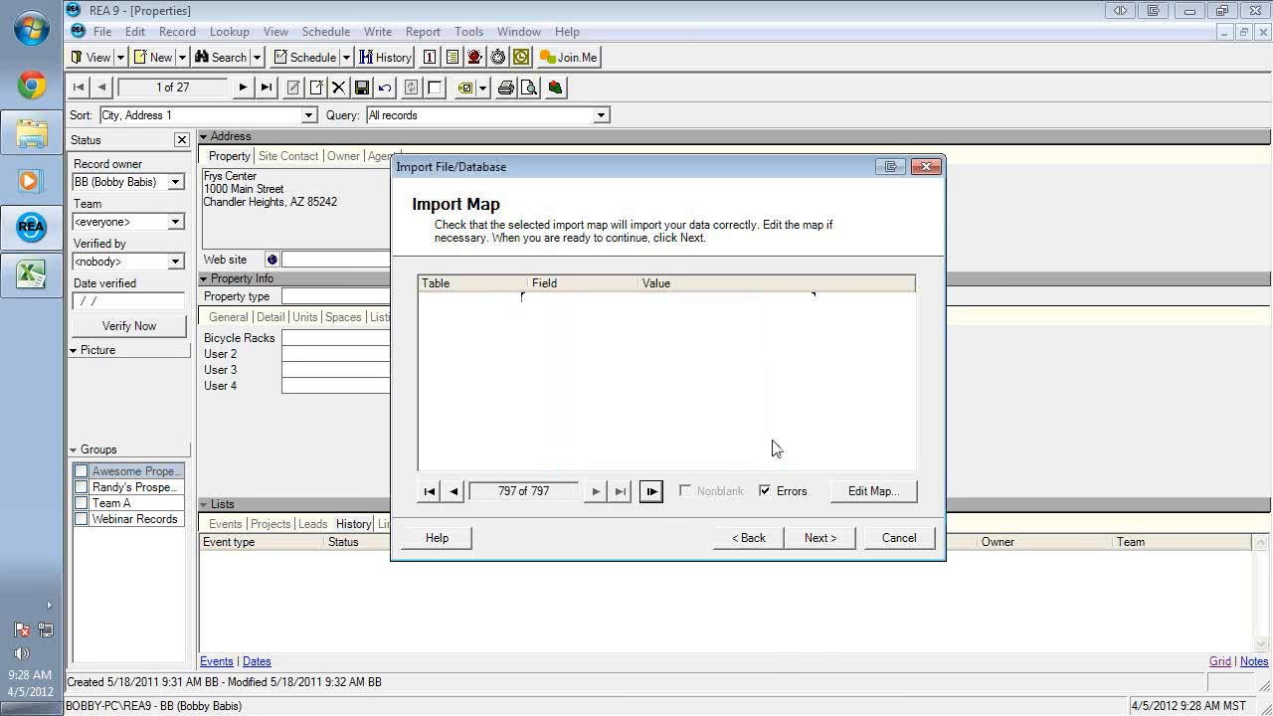
left_click(831, 548)
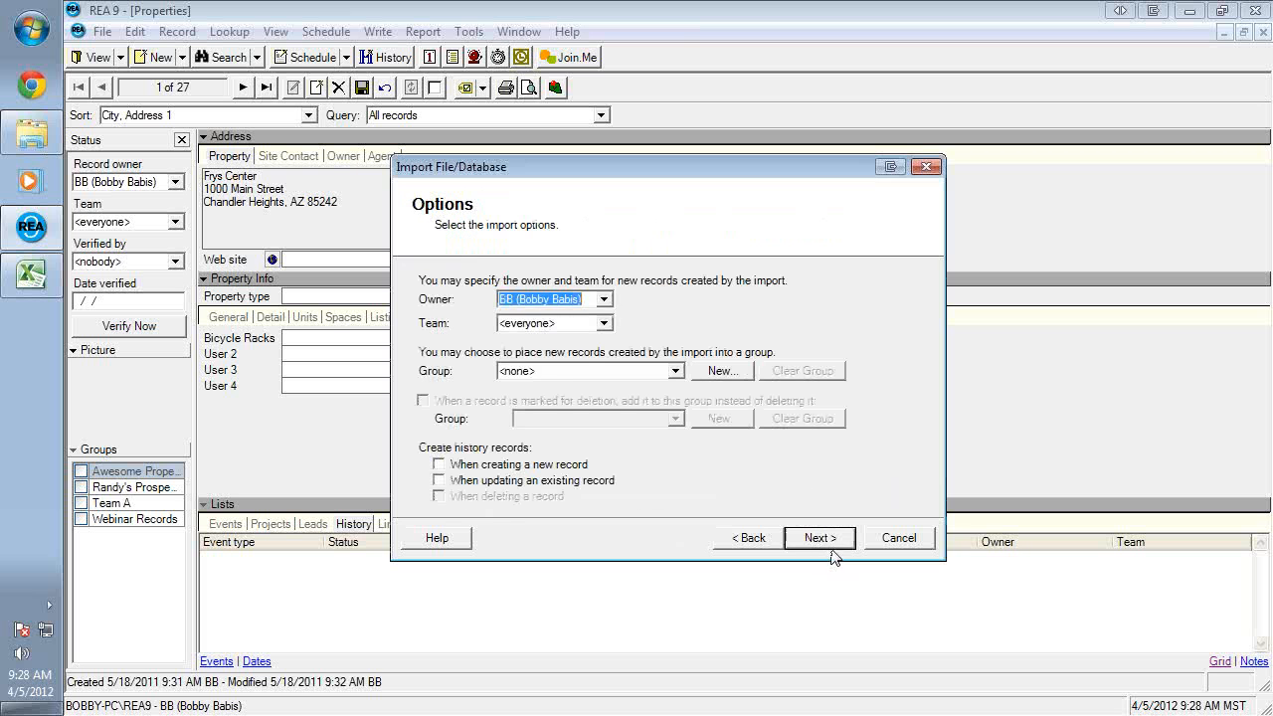
- Examine the owner, team and group choices available for records created by the import
left_click(602, 299)
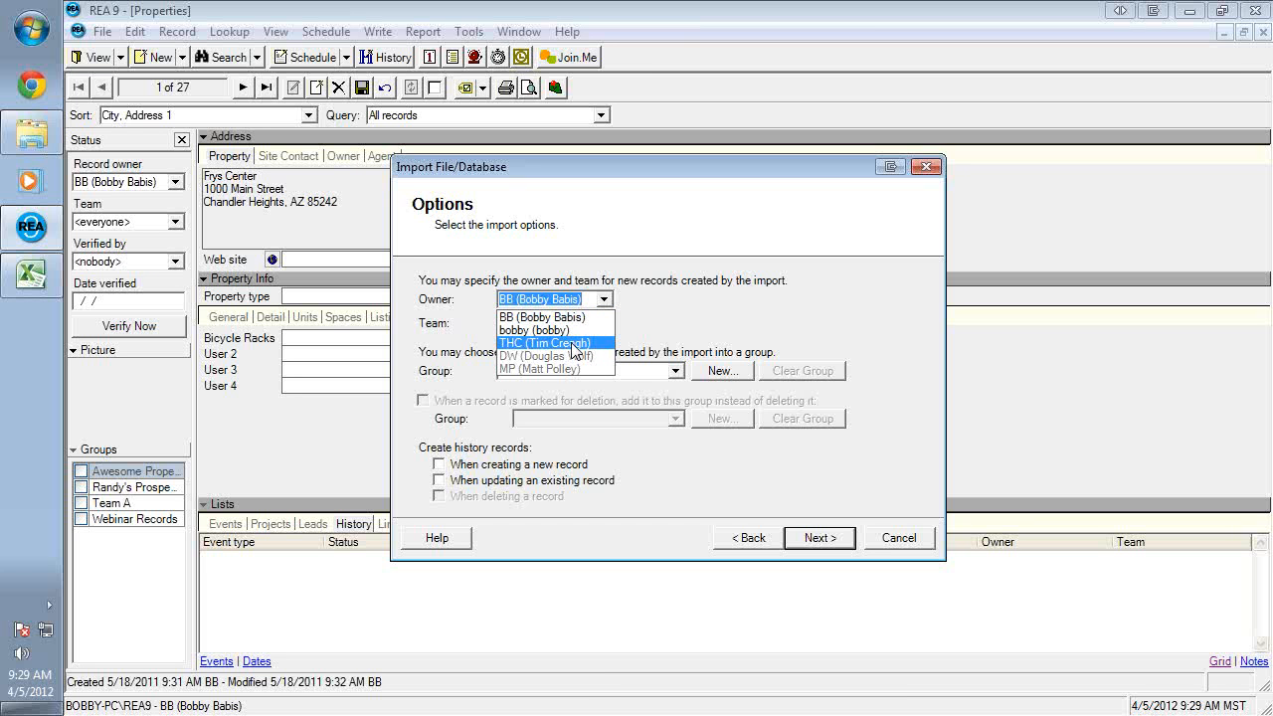
left_click(603, 299)
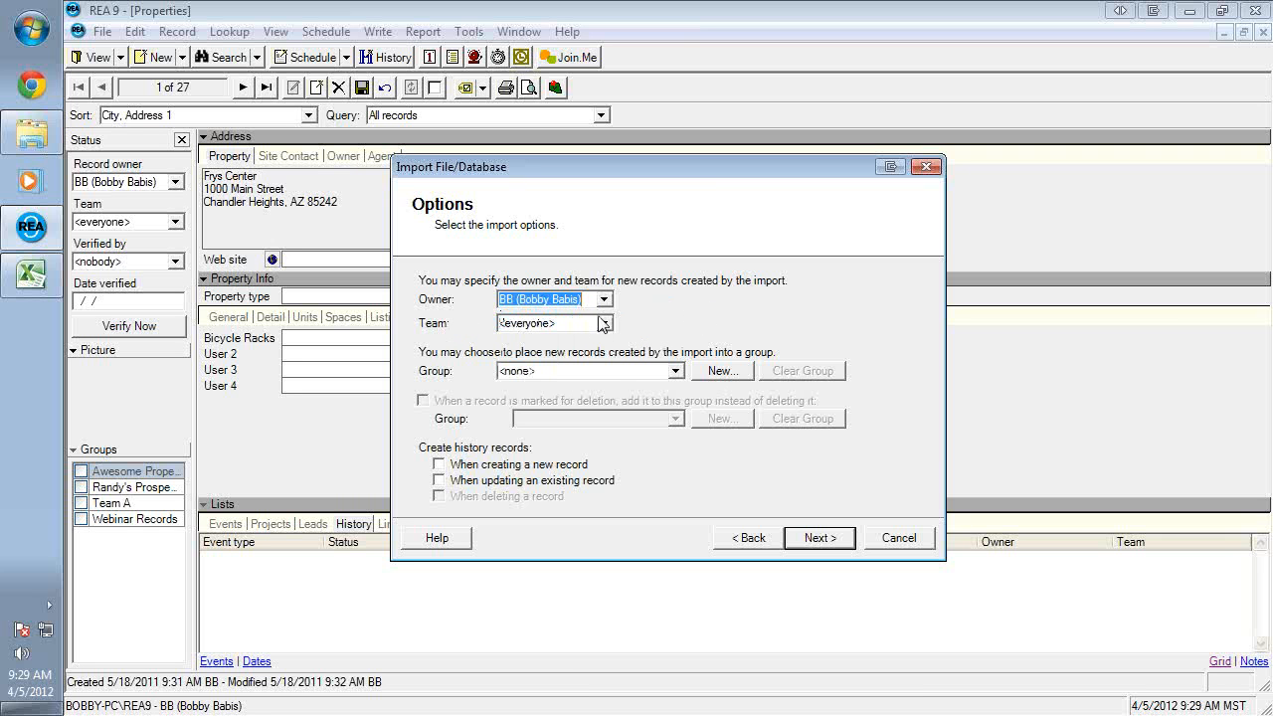
left_click(602, 323)
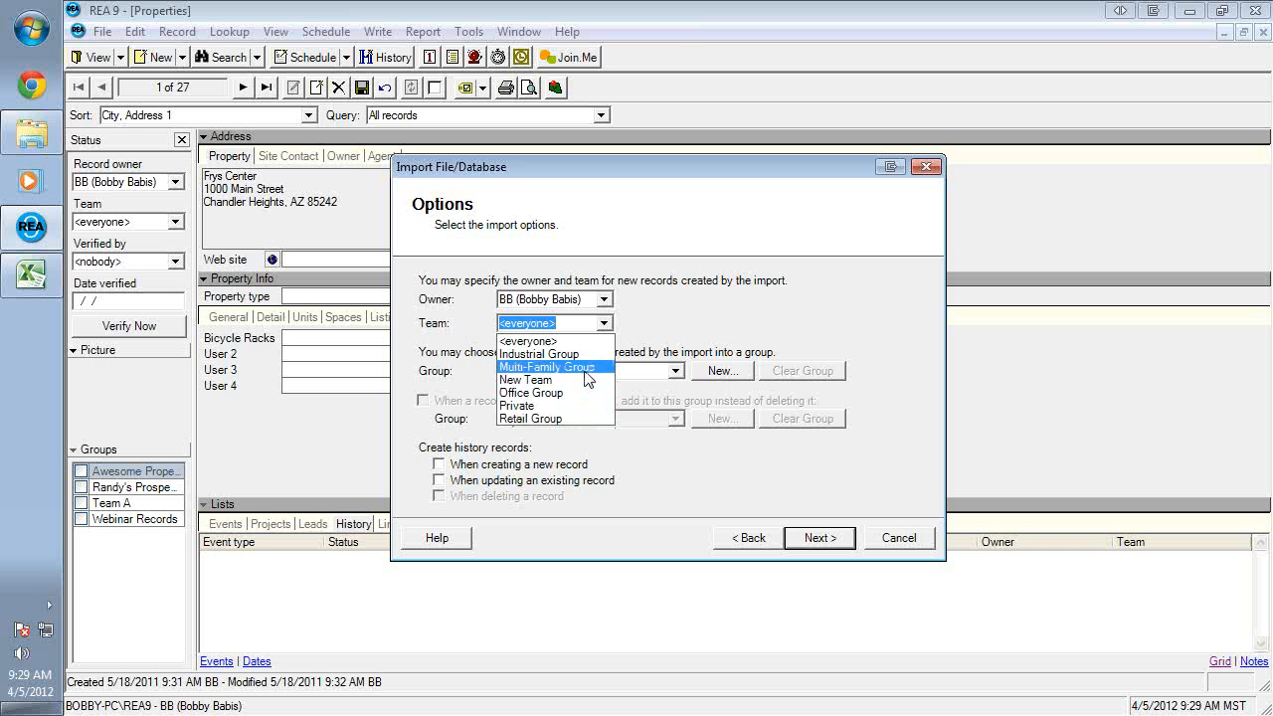
left_click(609, 336)
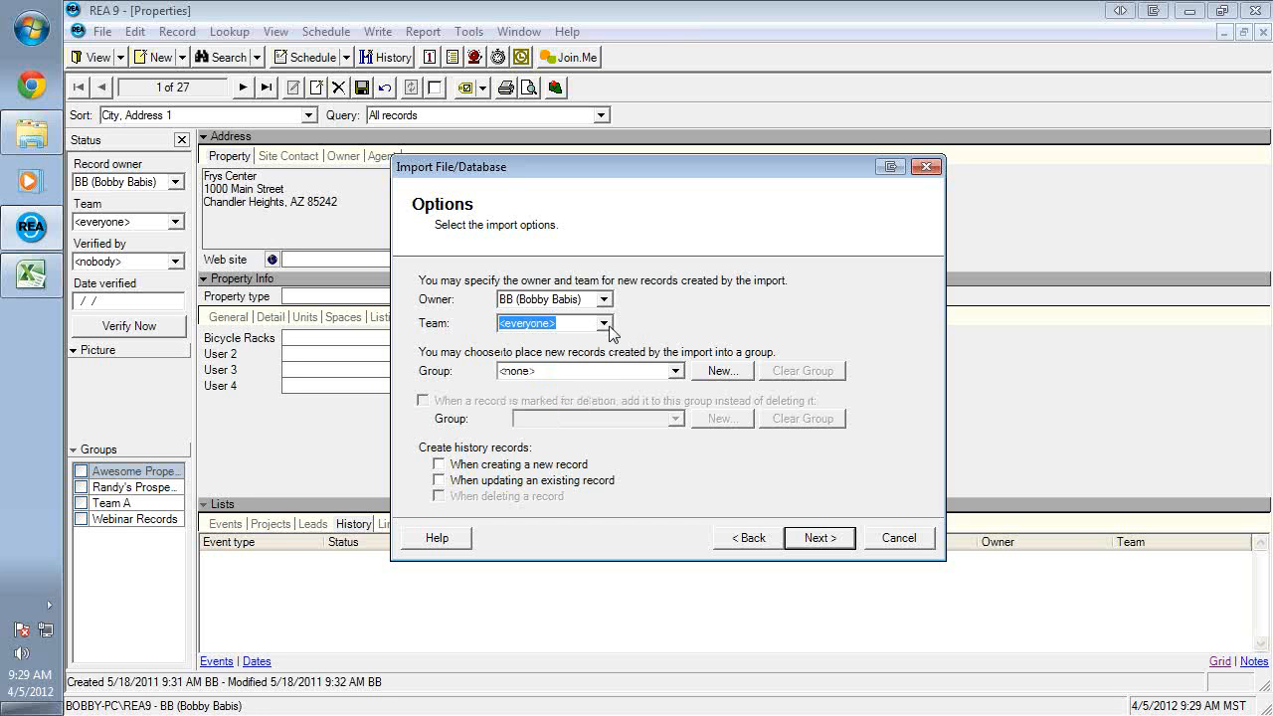
left_click(675, 371)
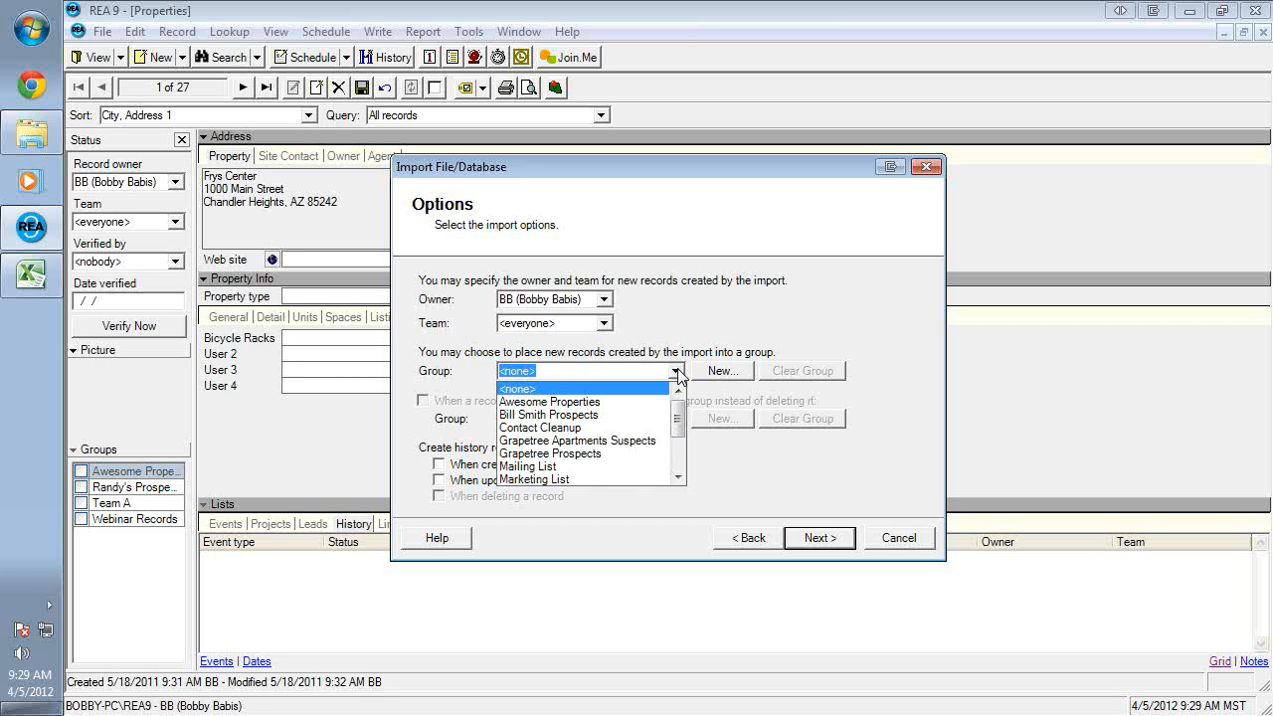
left_click(676, 371)
- Create a group named "LA County Properties" with type Unknown to hold the newly imported records
left_click(706, 371)
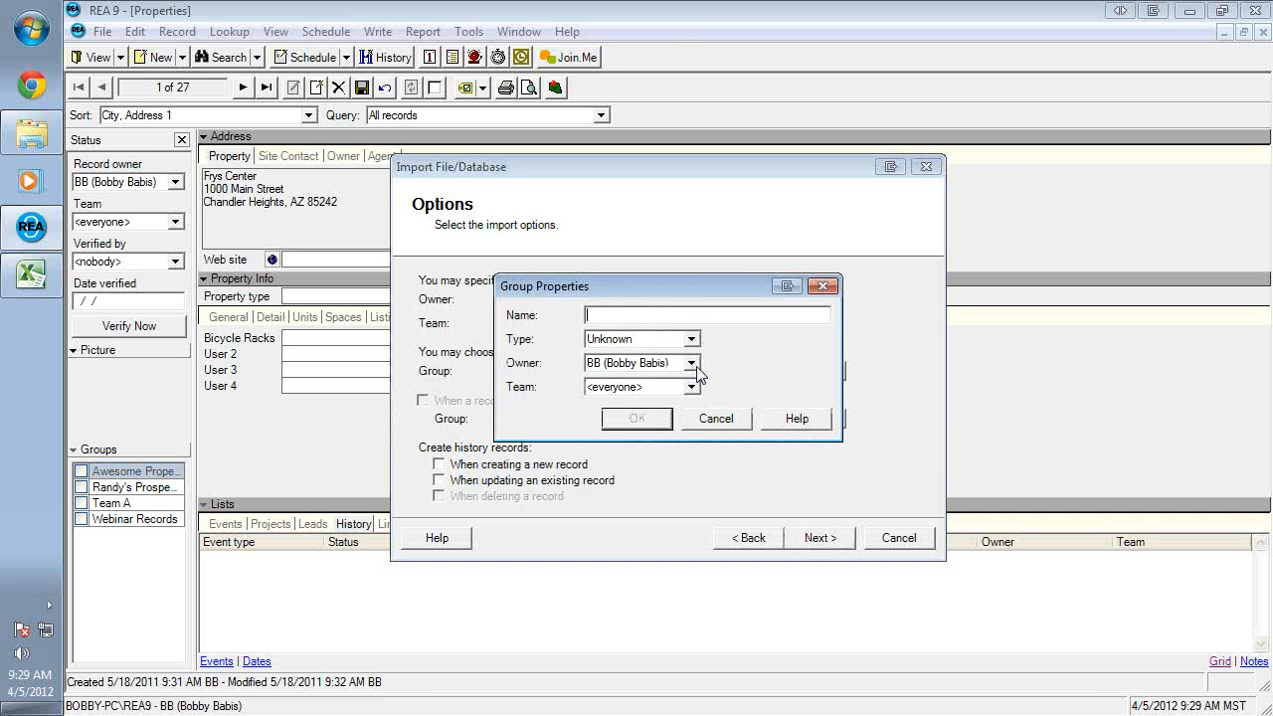
type("LA.County Proeelties")
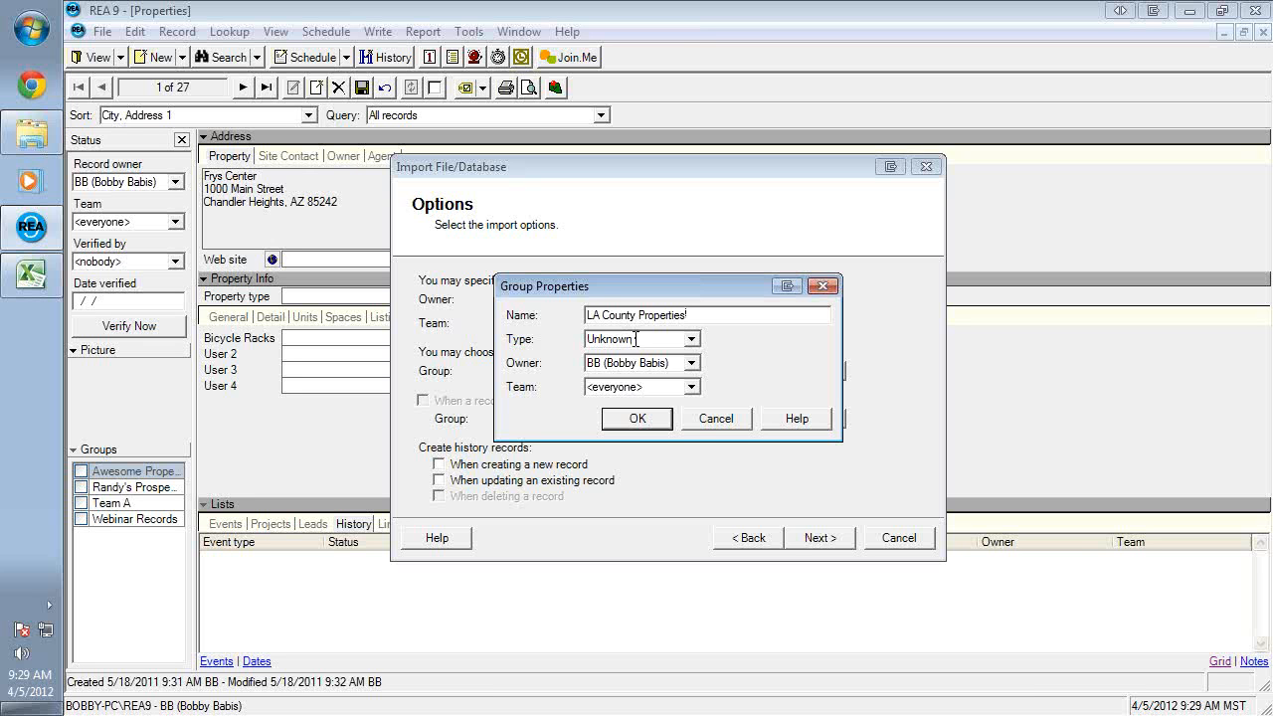
left_click(690, 339)
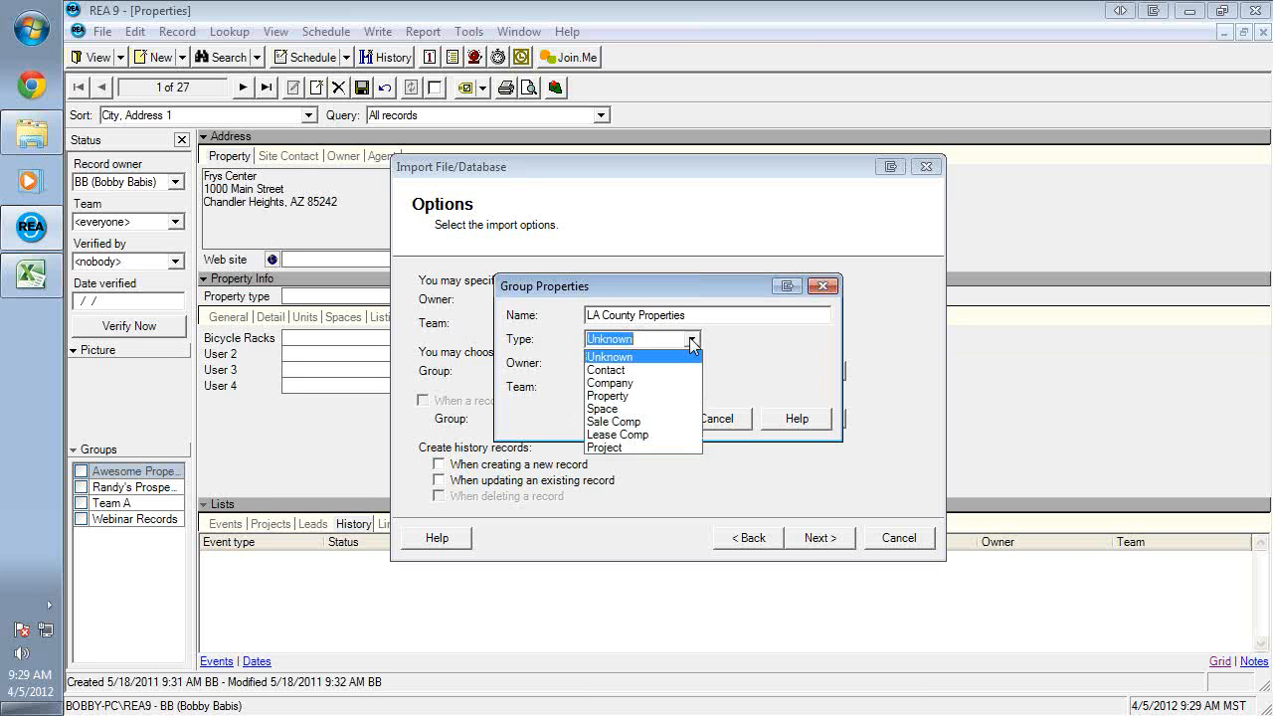
left_click(662, 395)
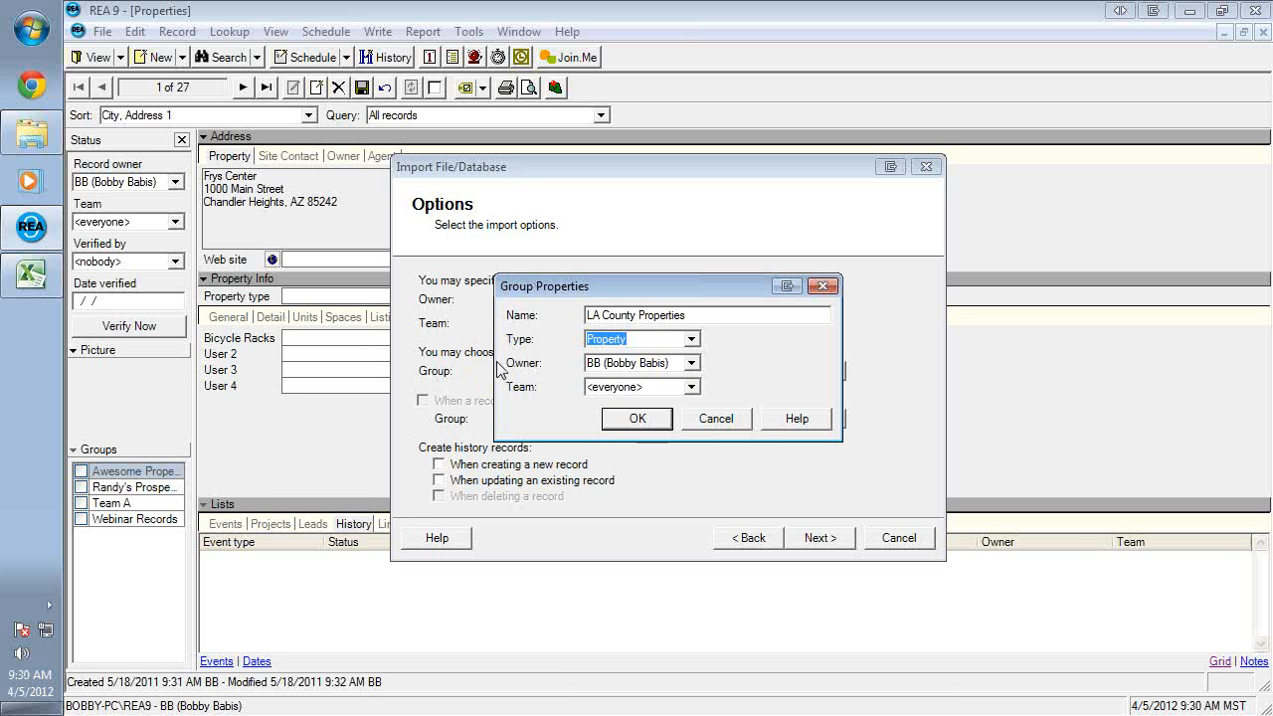
left_click(690, 341)
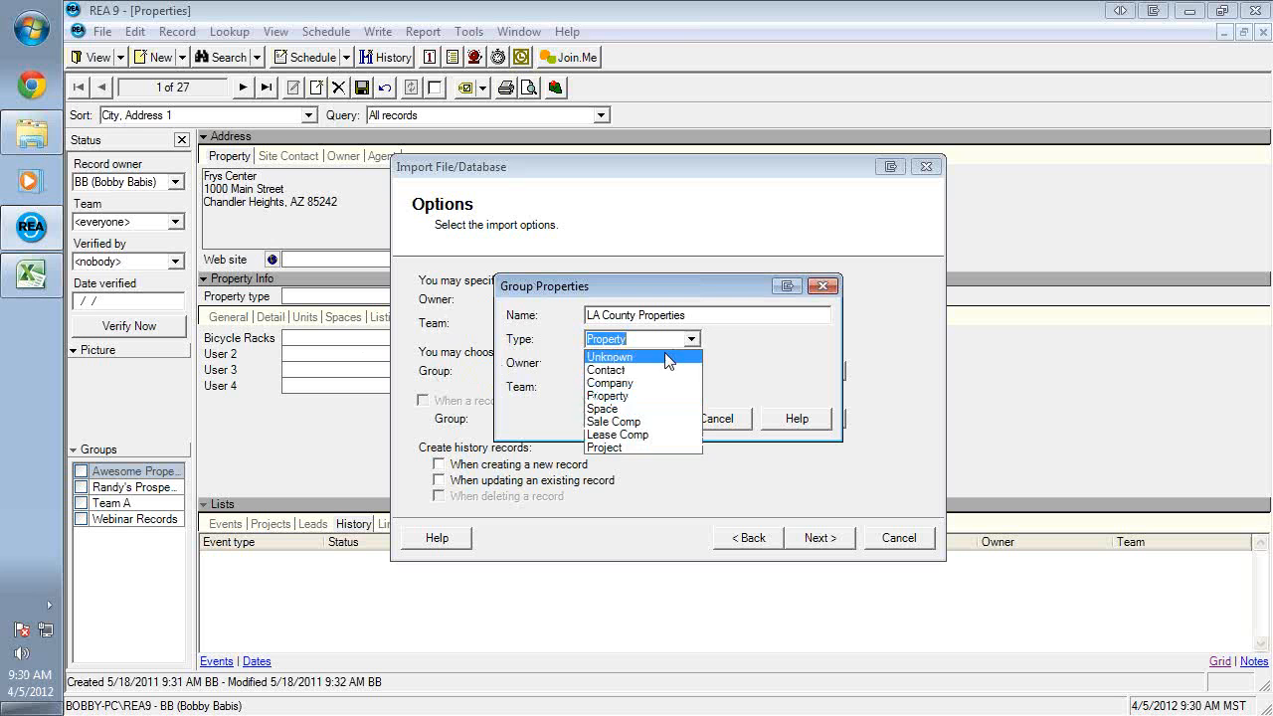
left_click(666, 357)
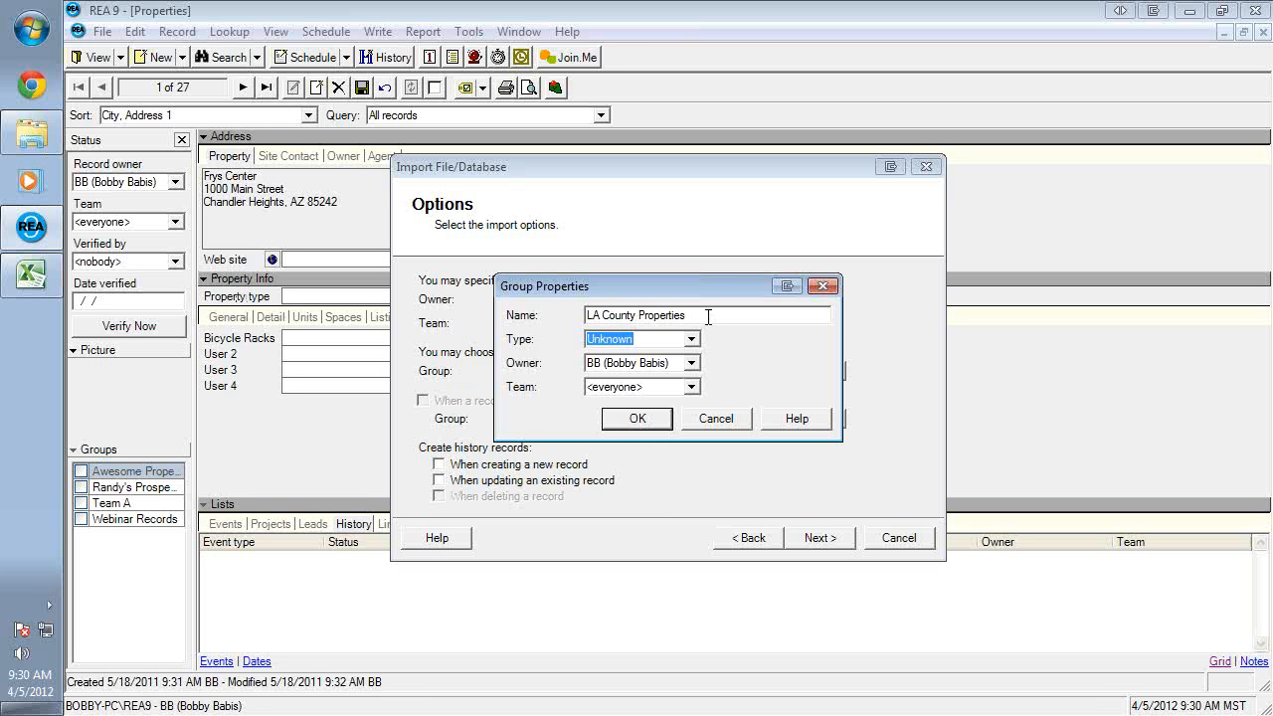
left_click(638, 419)
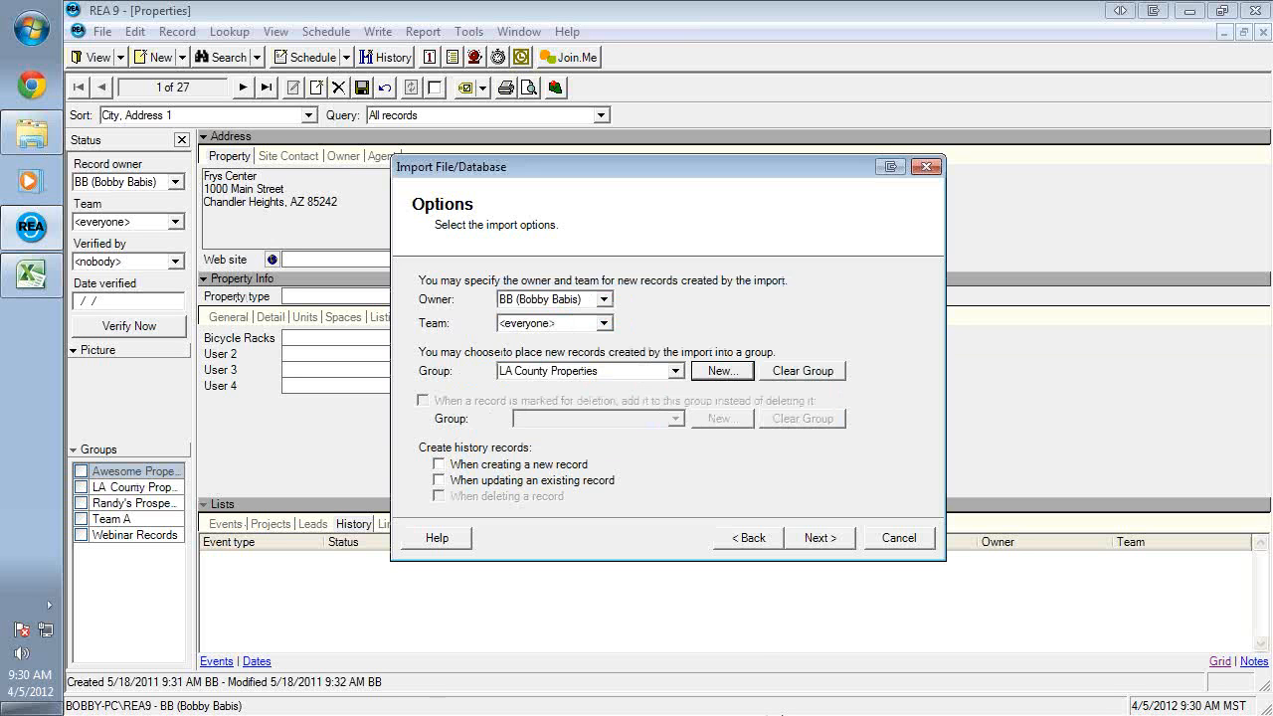
- Accept the import options and start importing the data
left_click(810, 549)
left_click(811, 550)
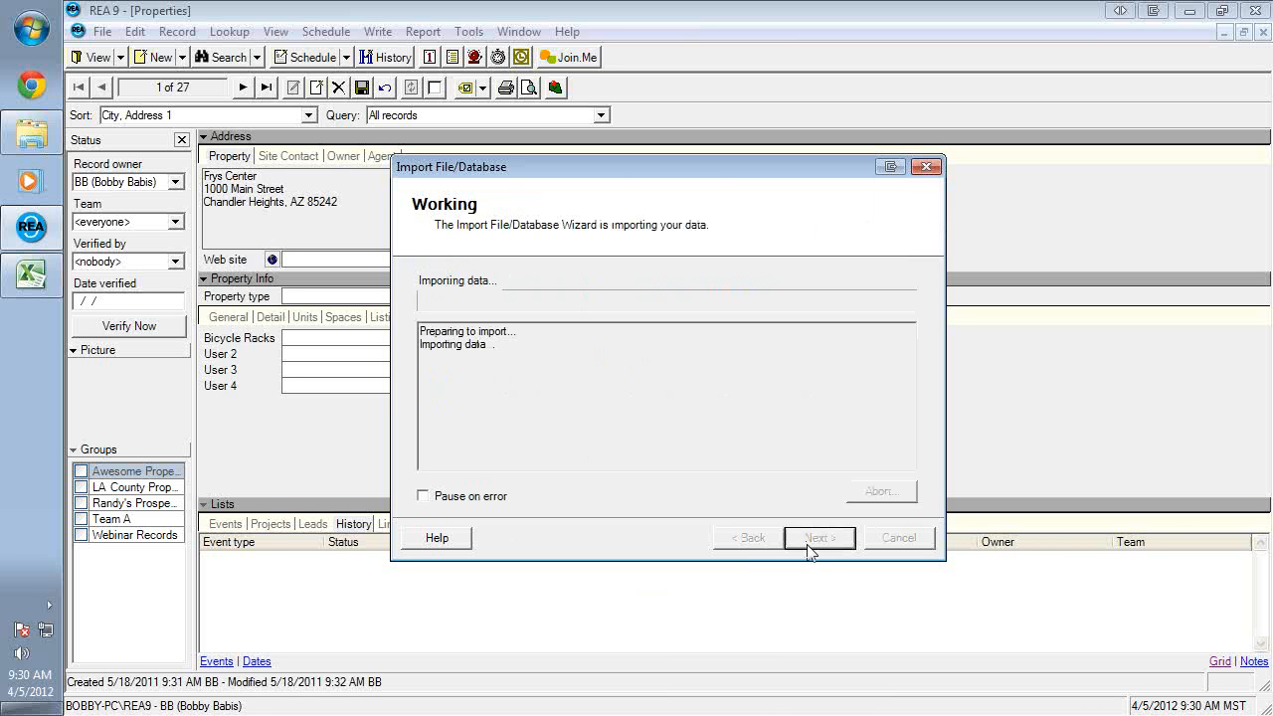
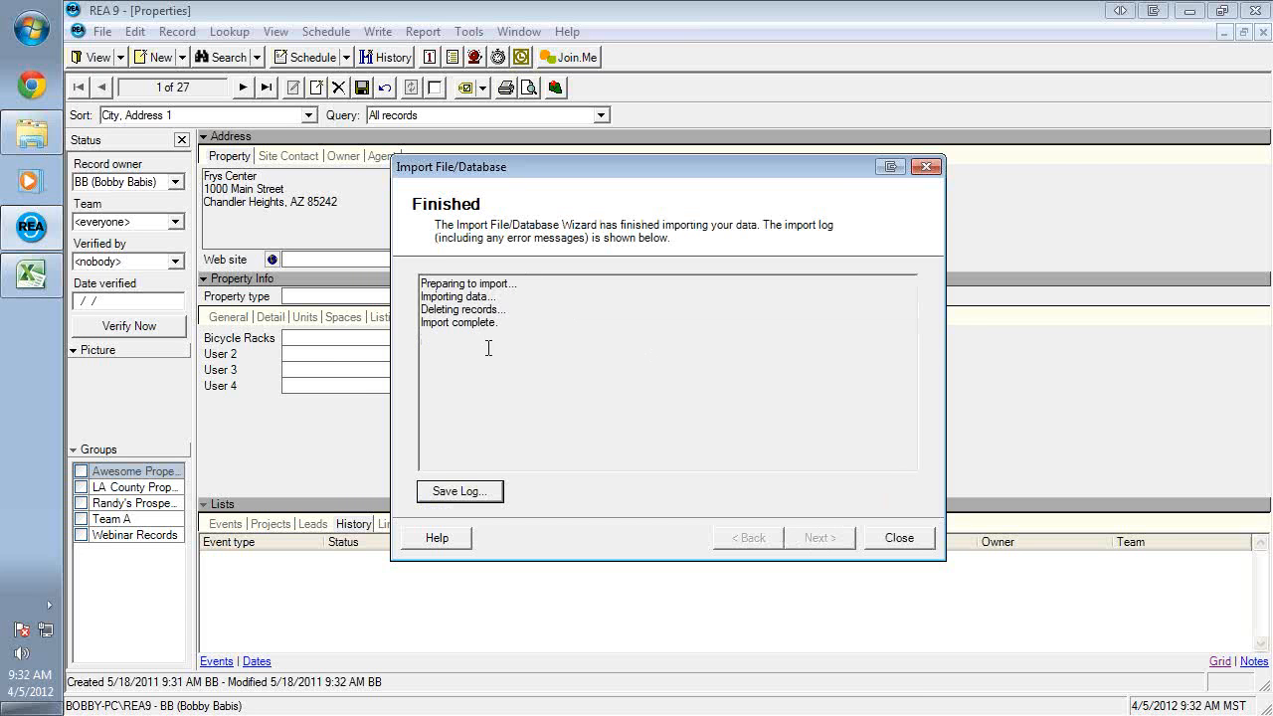
- Close the finished import wizard and save the open property record with its APN left empty
left_click(898, 538)
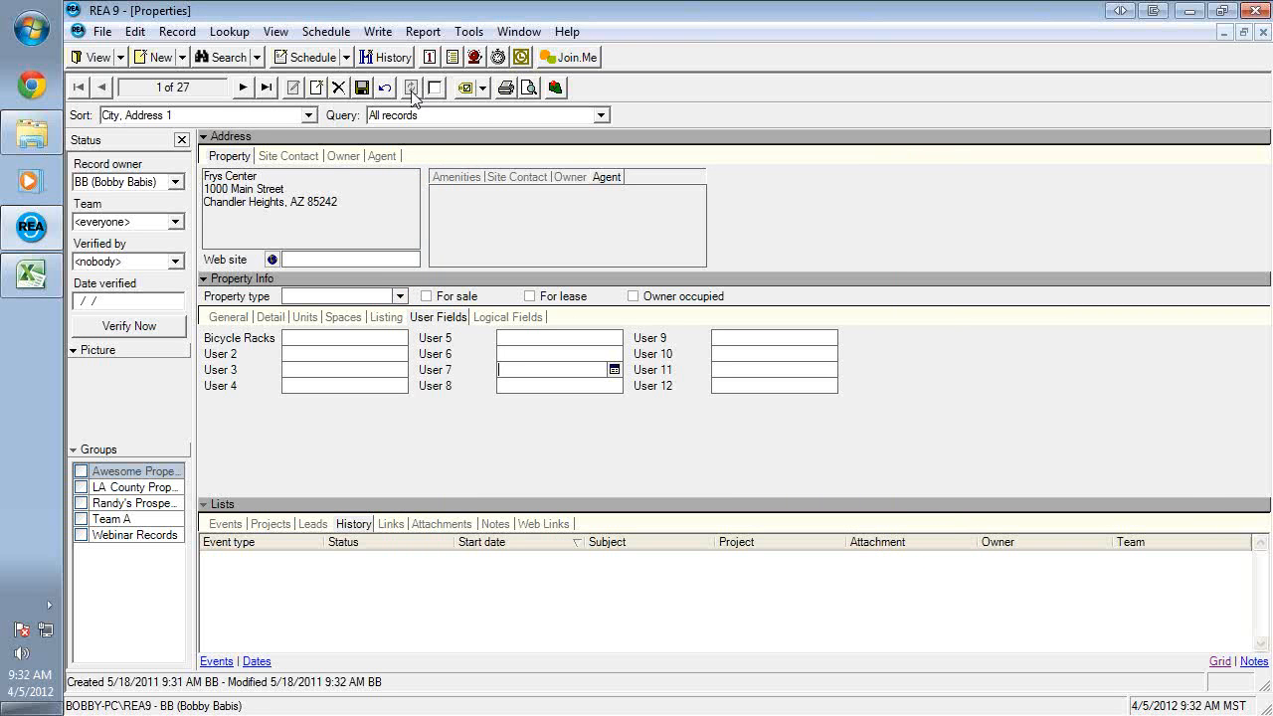
left_click(362, 87)
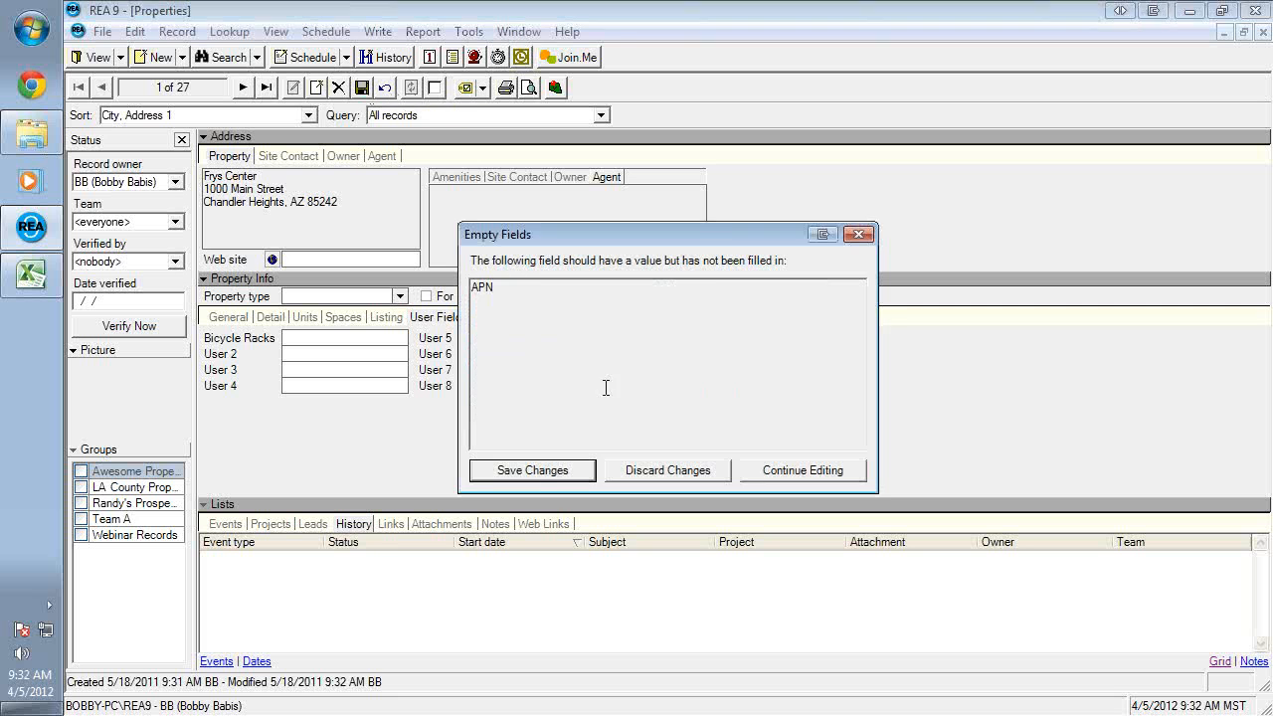
left_click(545, 473)
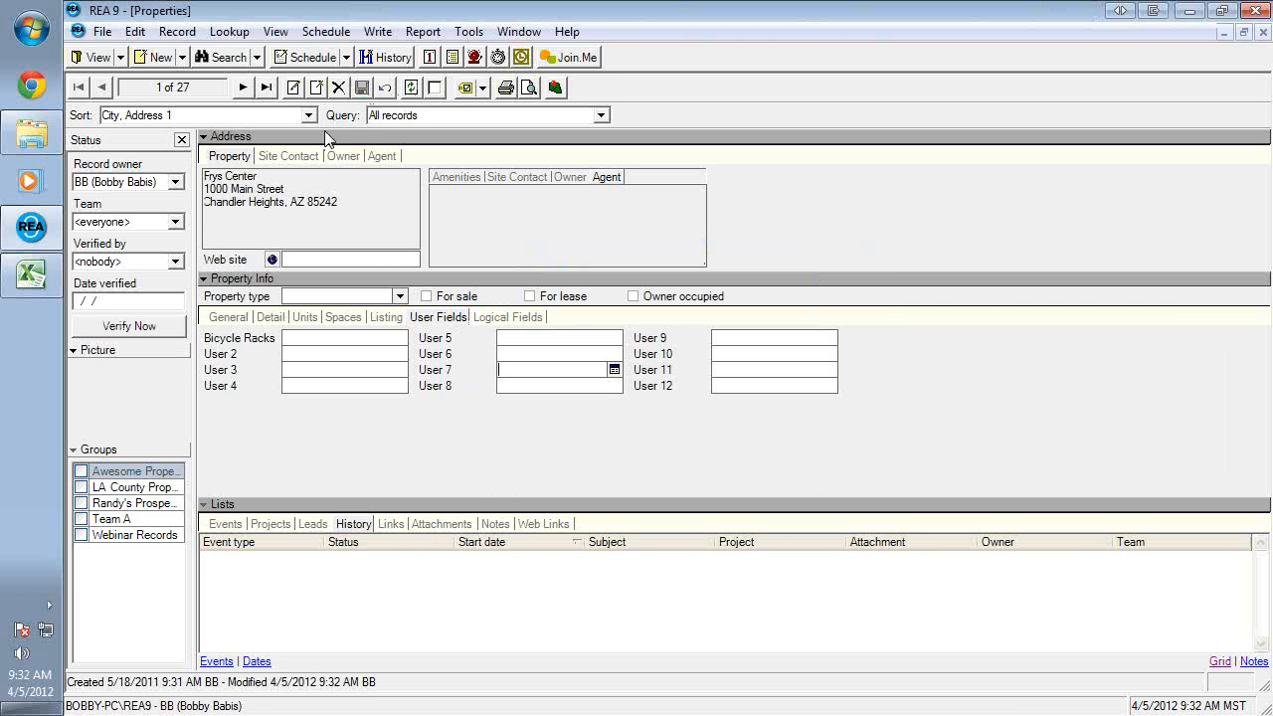
- Close the current Properties view and open it again to load the imported property records
left_click(1261, 32)
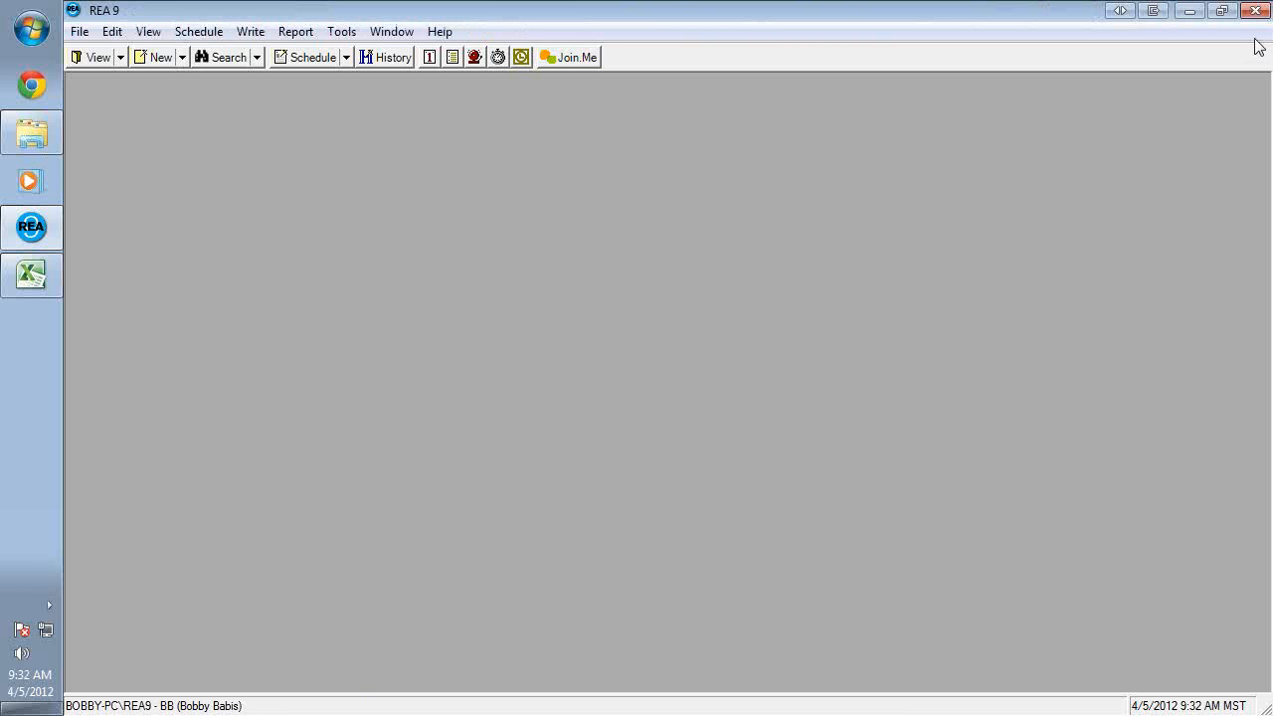
left_click(119, 56)
left_click(149, 274)
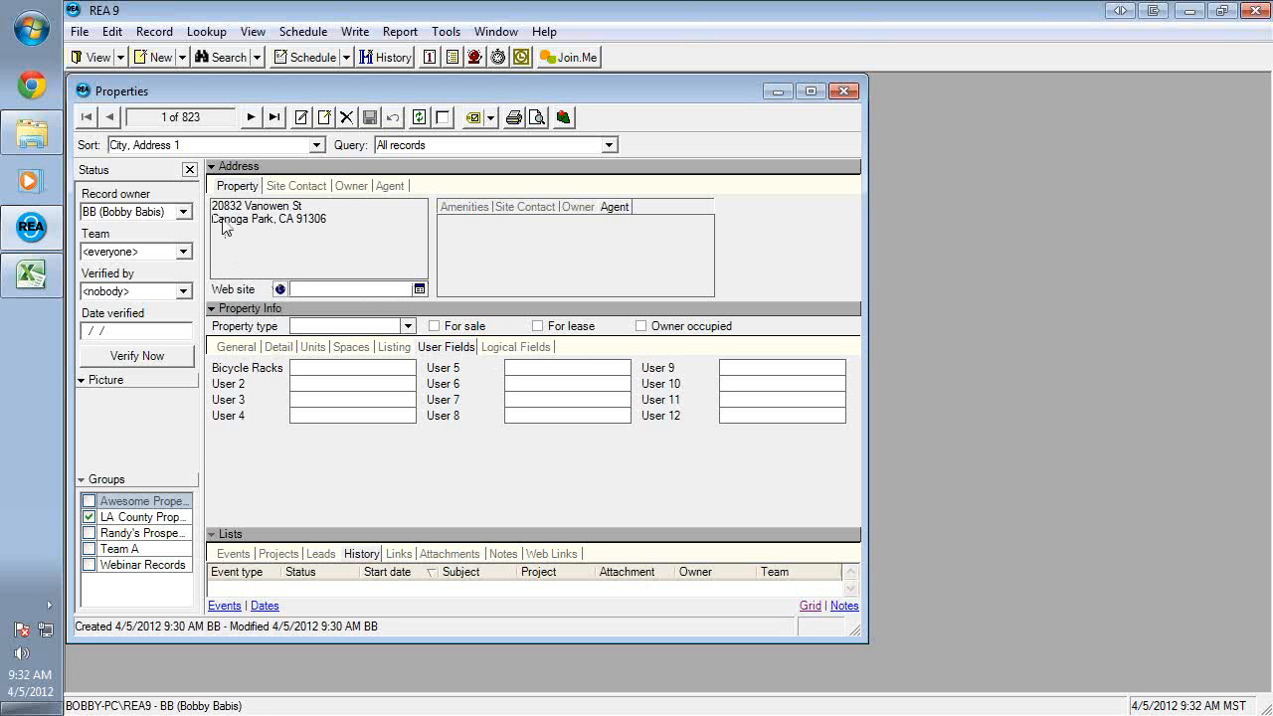
- Examine the first imported property's address details, linked owner contact and general property information
double_click(261, 209)
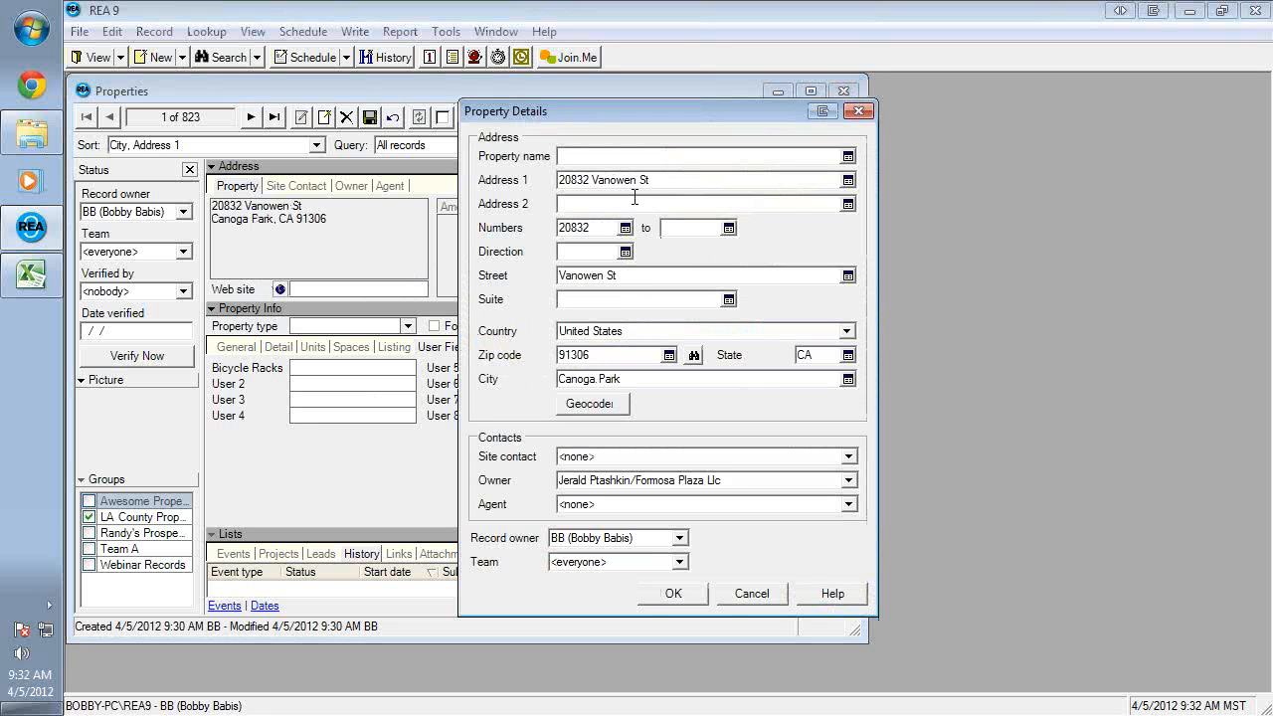
left_click_drag(594, 230, 455, 215)
left_click_drag(624, 269, 543, 285)
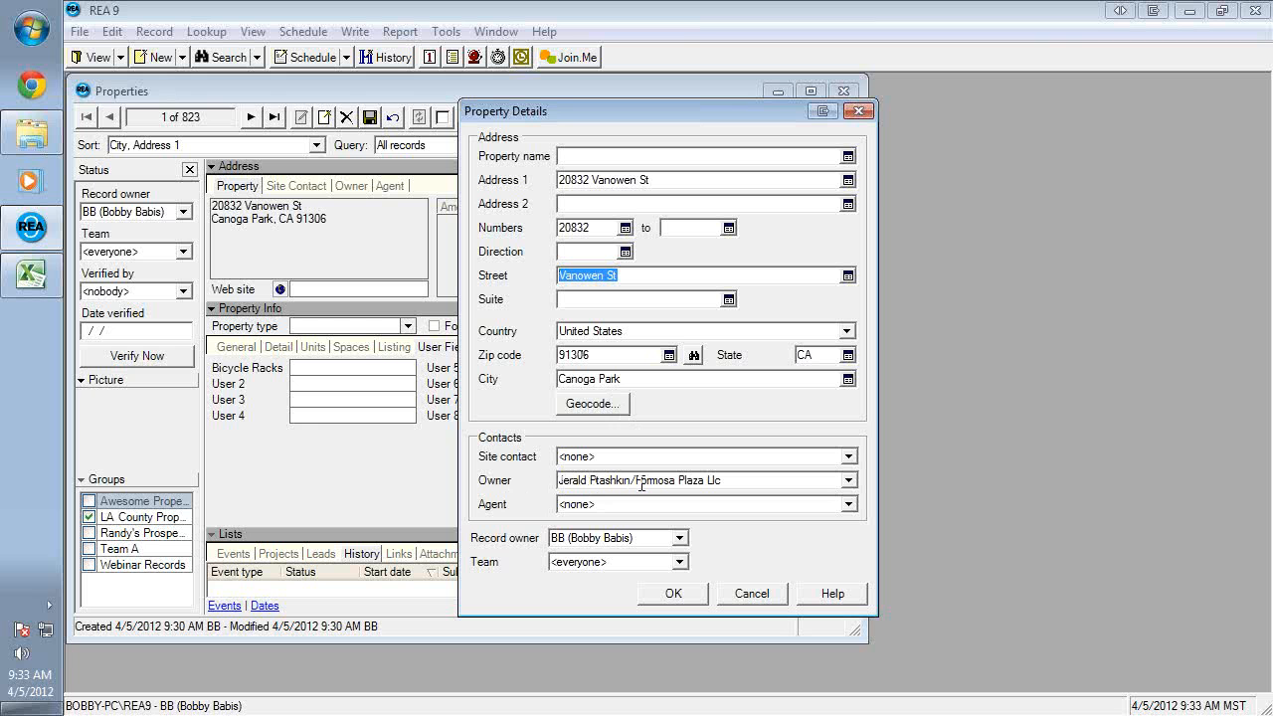
left_click(673, 594)
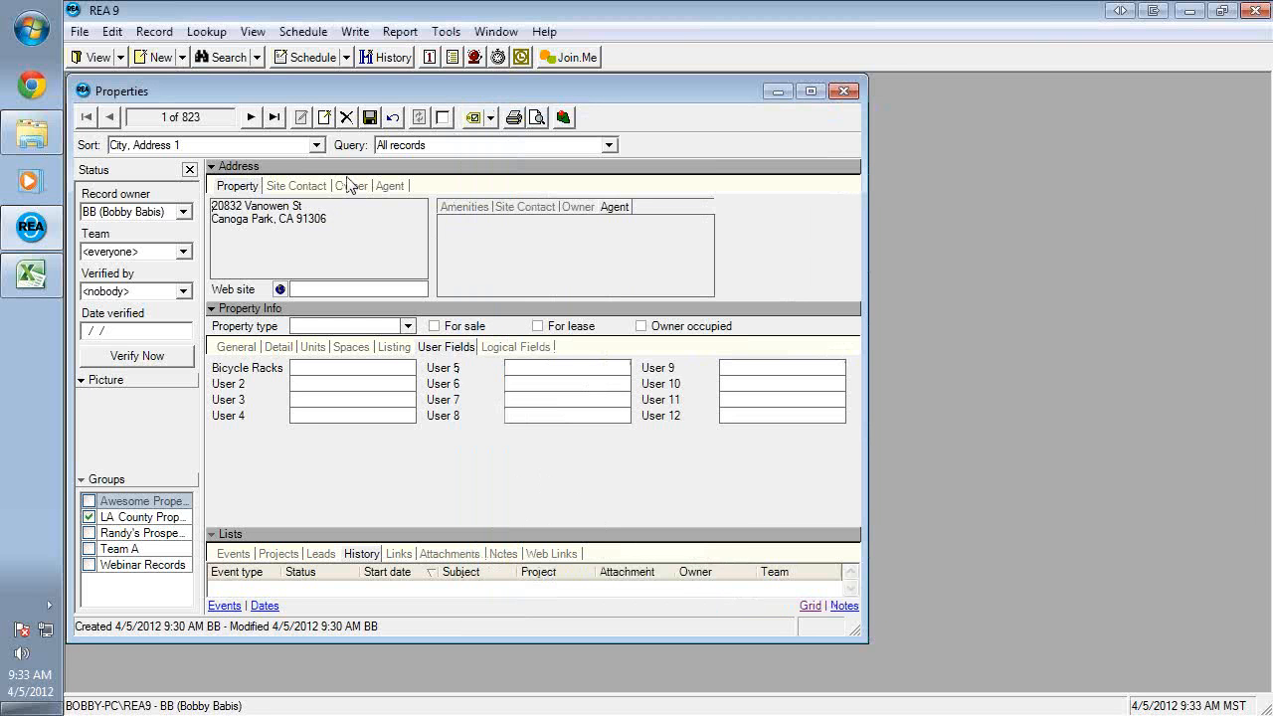
left_click(350, 186)
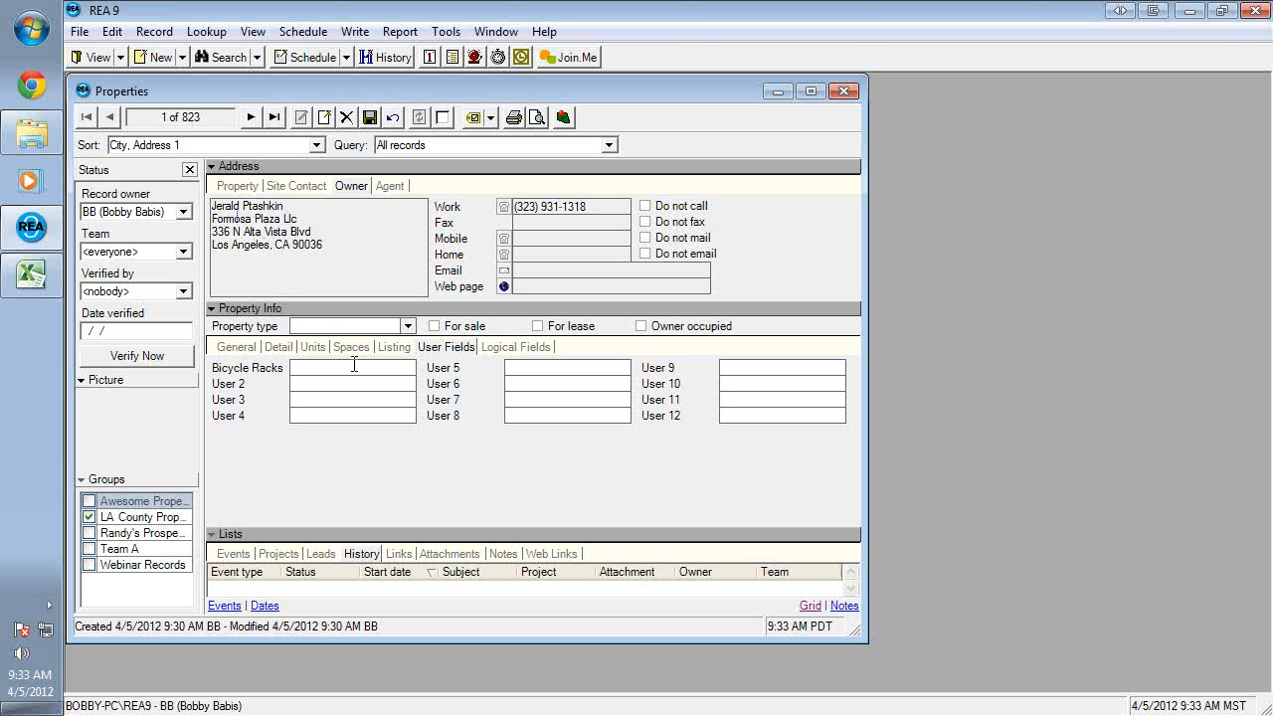
left_click(280, 352)
left_click(231, 356)
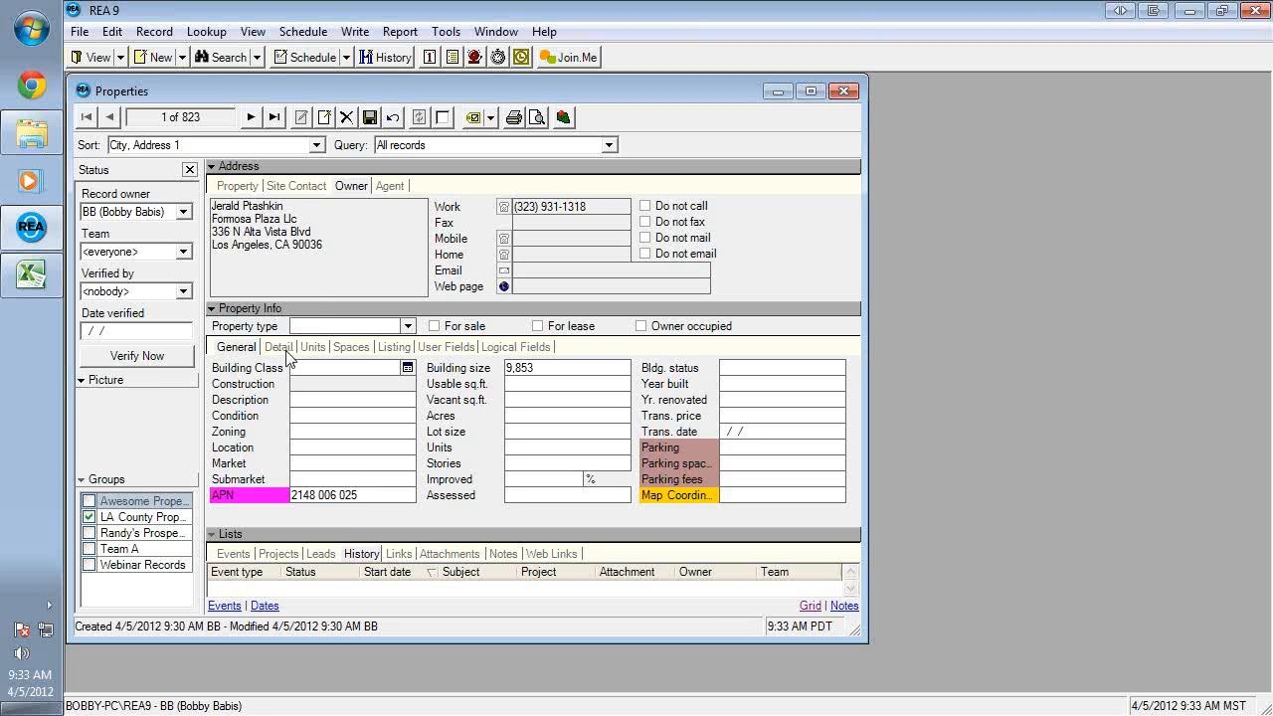
- Query the properties for records that are members of the LA County Properties group
right_click(157, 524)
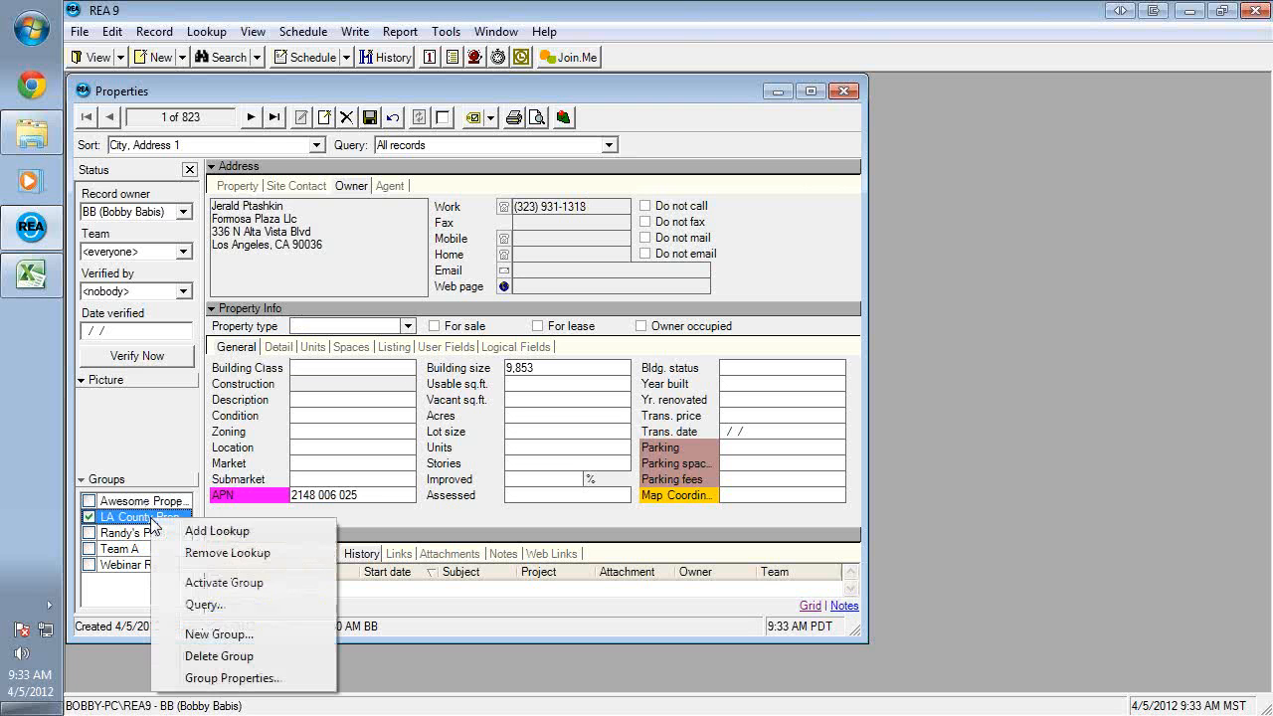
left_click(205, 604)
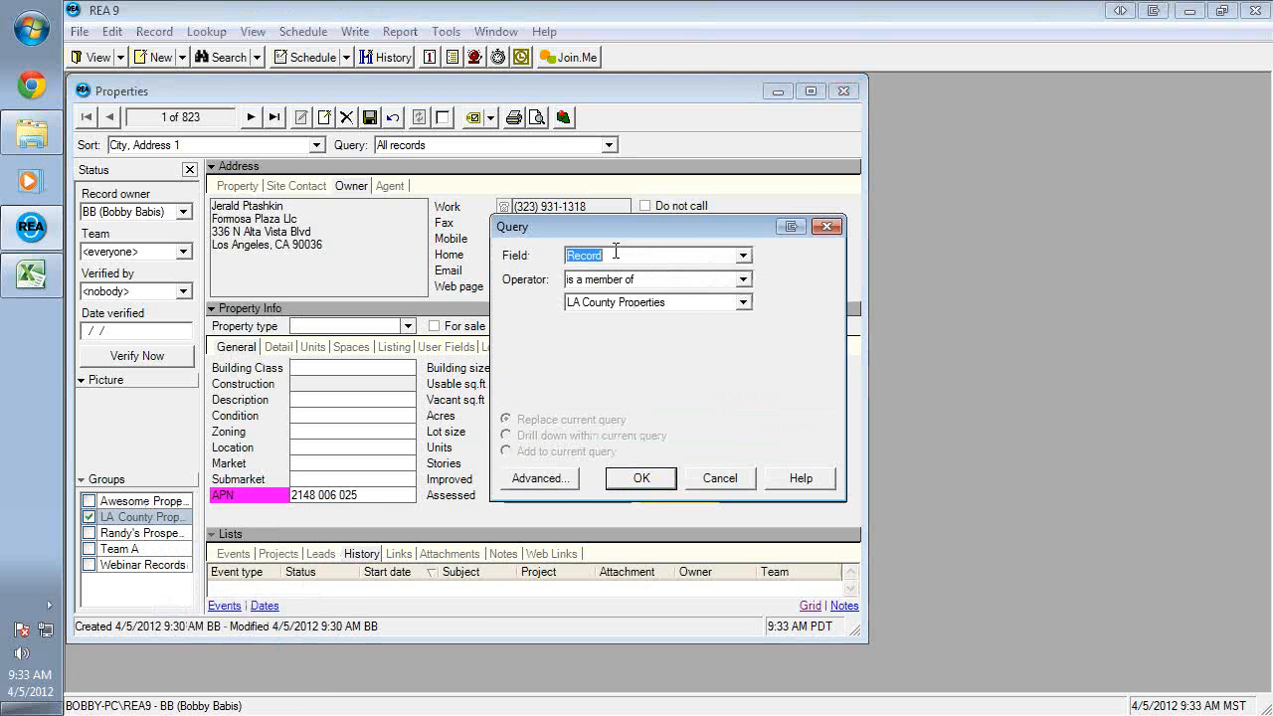
left_click(641, 478)
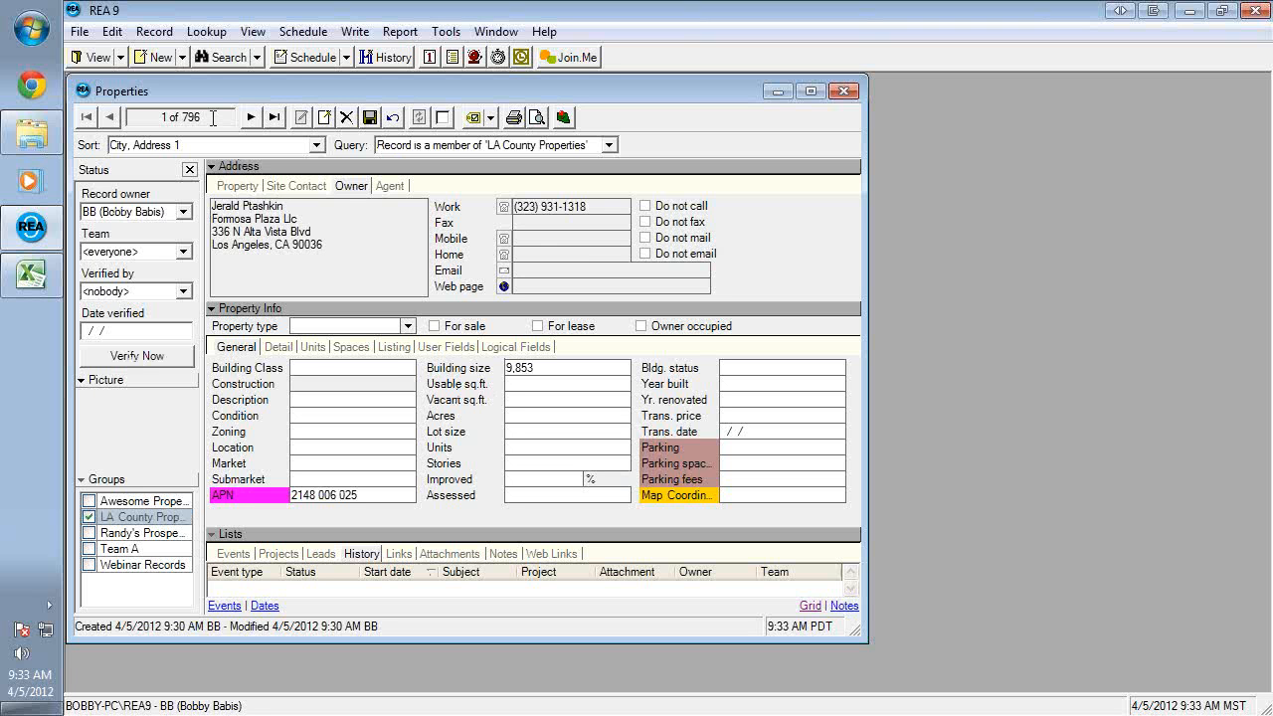
- Look up the owner contacts linked to the queried LA County properties
left_click(209, 33)
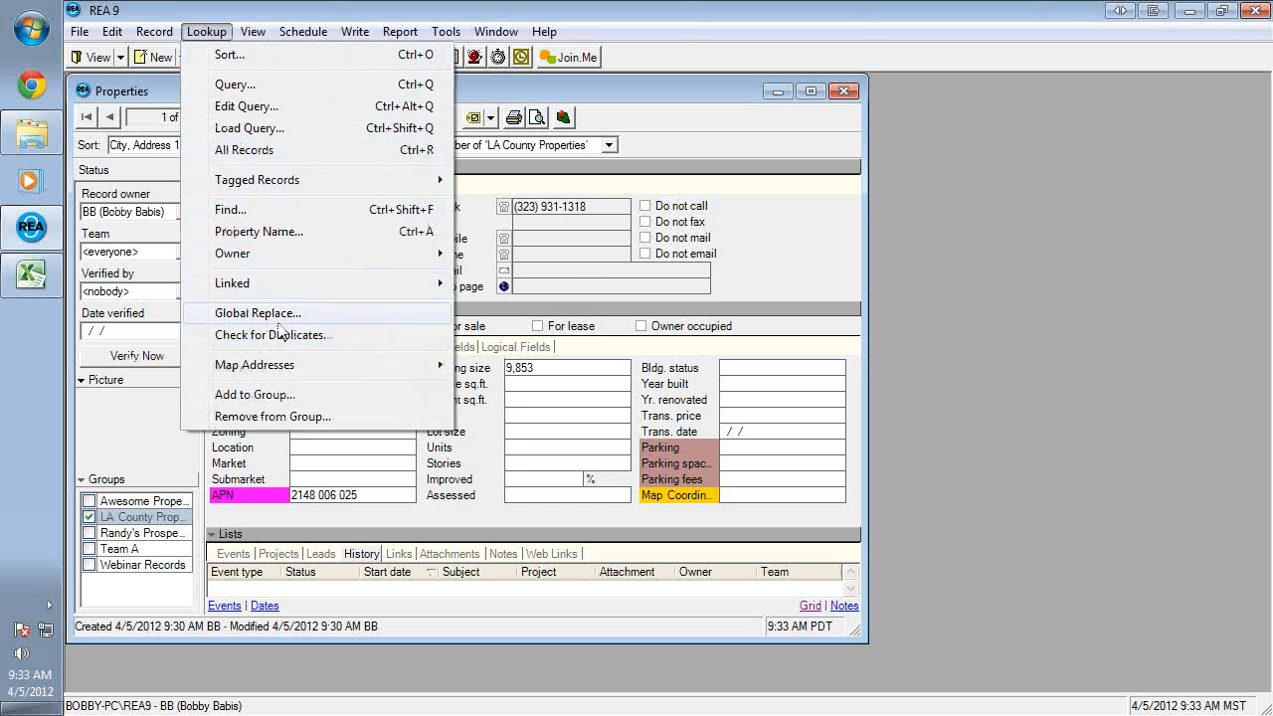
mouse_move(341, 283)
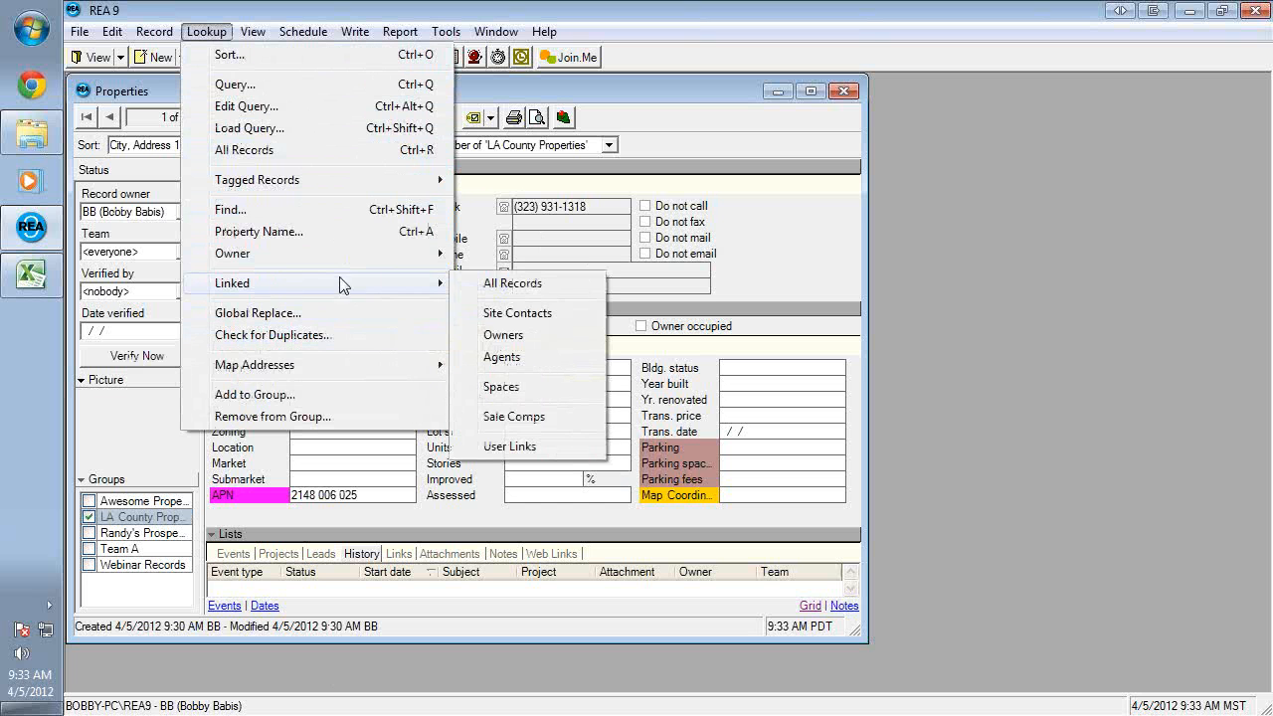
left_click(555, 341)
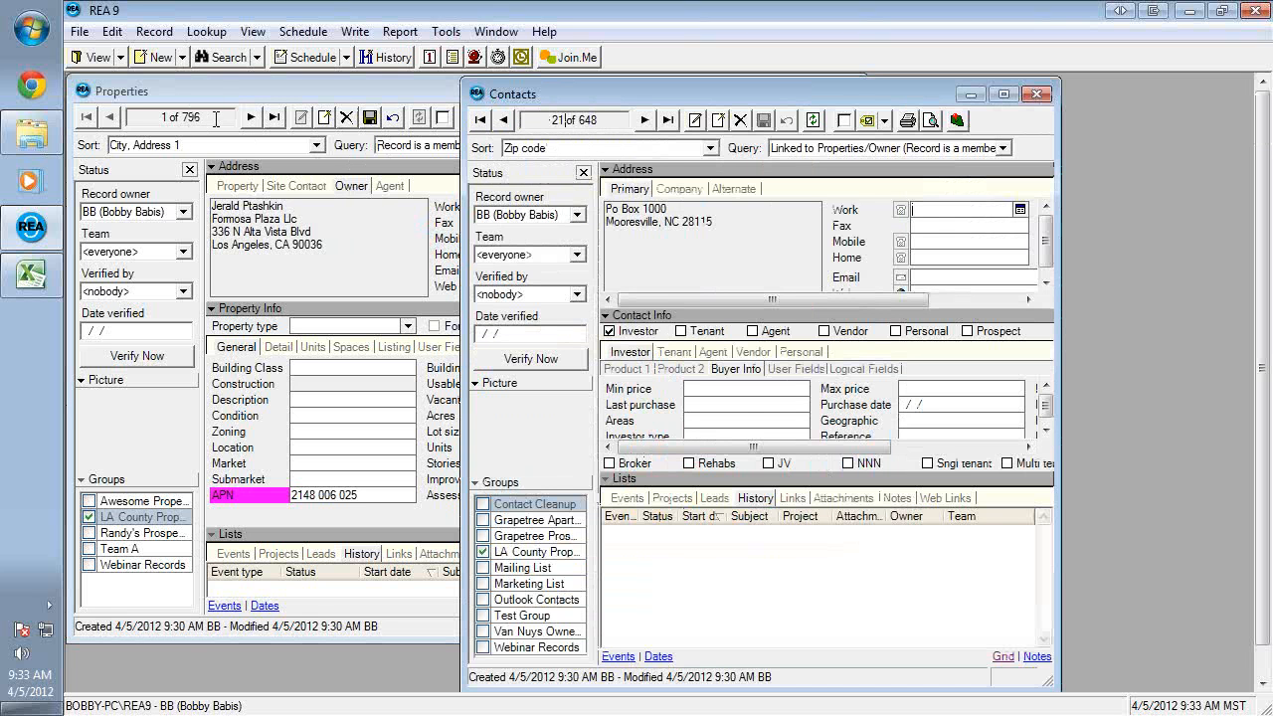
- Show the links list in the maximized Contacts view and browse several owners to review their linked properties
left_click(795, 498)
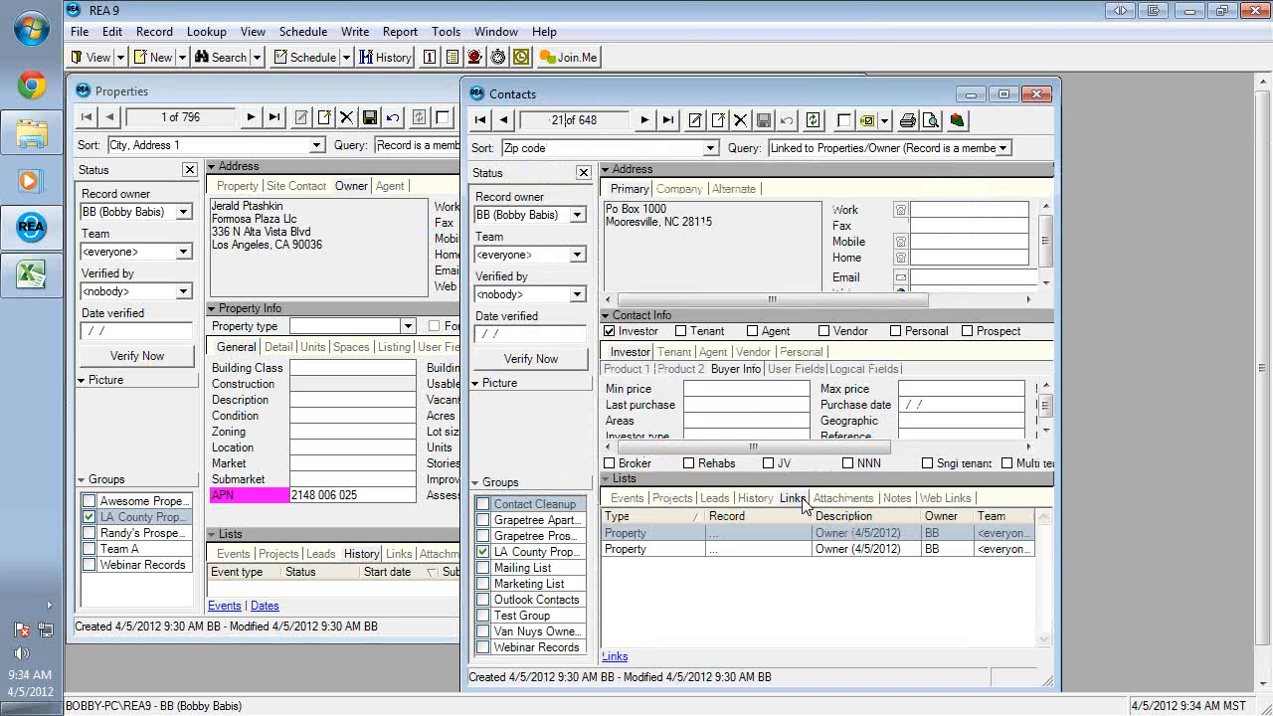
left_click(744, 97)
double_click(744, 97)
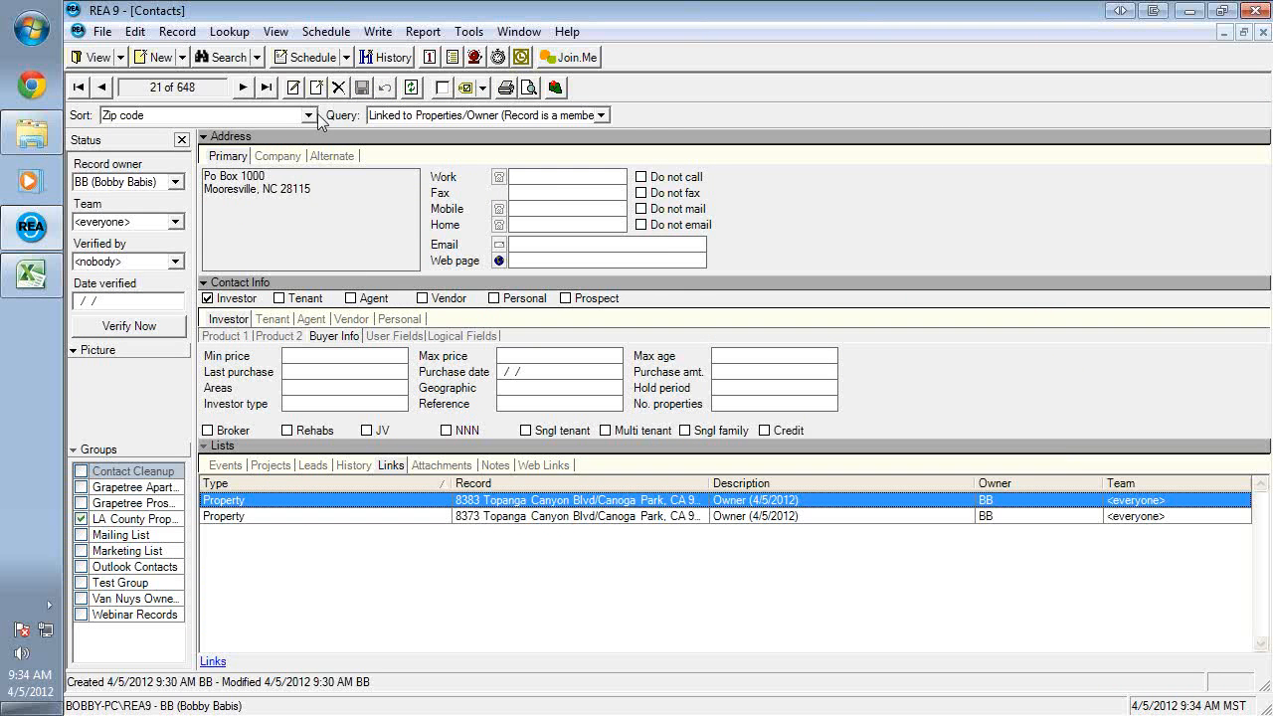
left_click(243, 87)
left_click(244, 87)
left_click(244, 87)
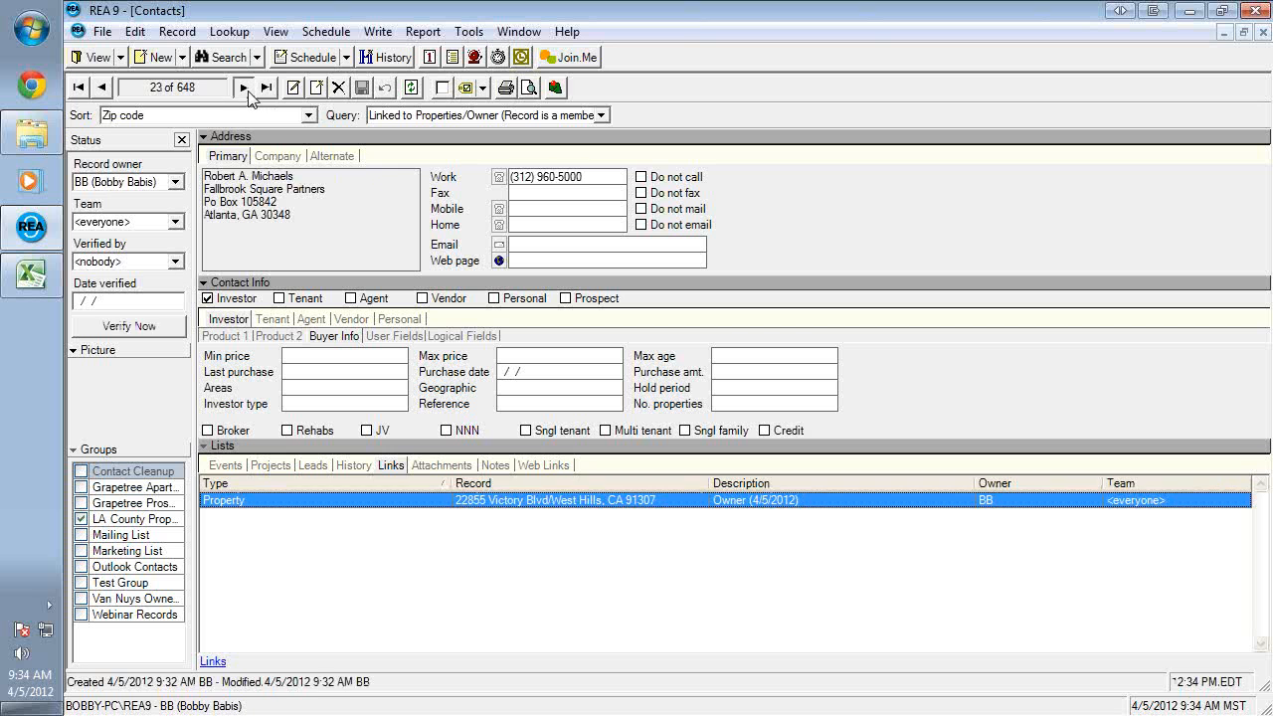
double_click(244, 88)
double_click(244, 87)
left_click(244, 87)
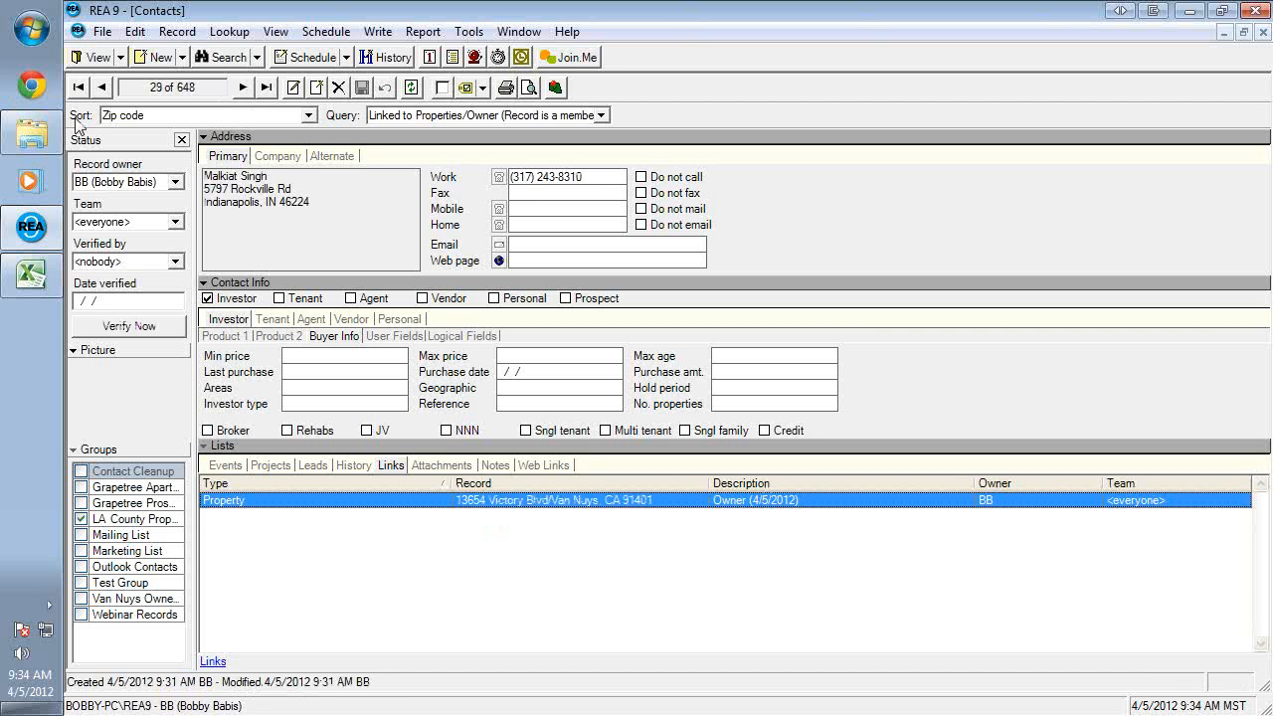
left_click(101, 88)
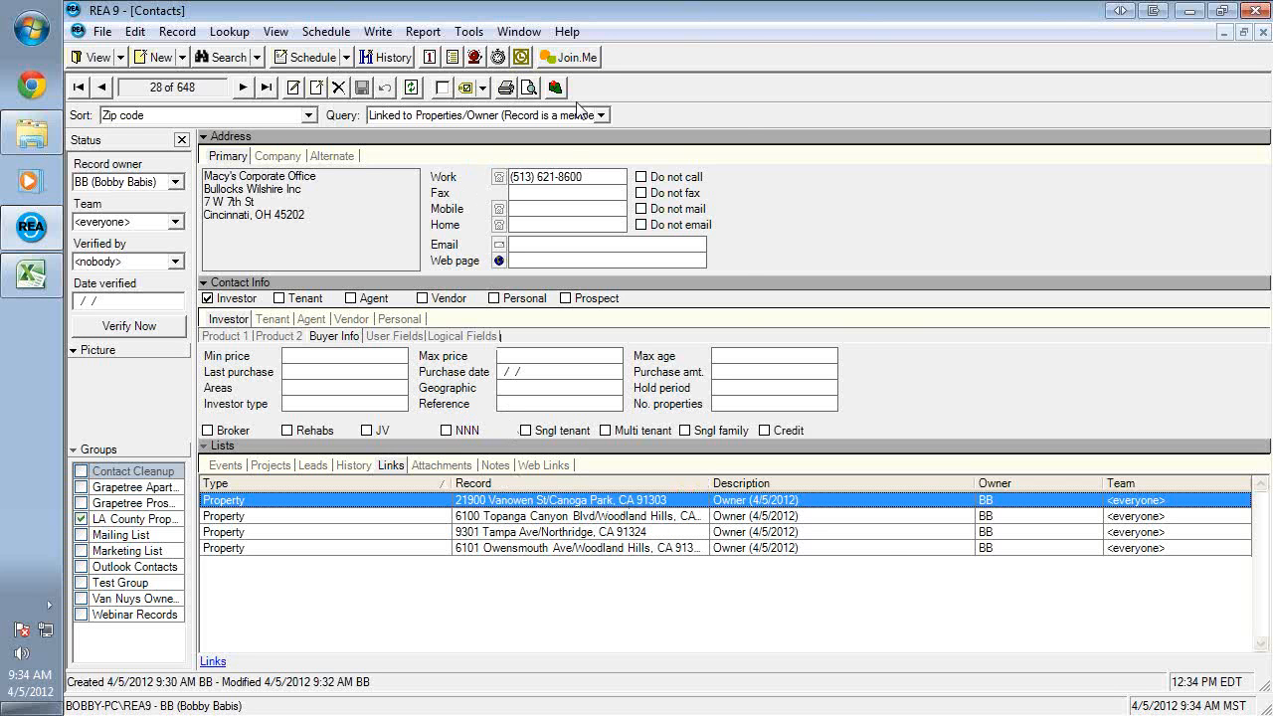
- Open REA's online training videos, view the Importing category, and minimize the browser to return to REA 9
left_click(574, 36)
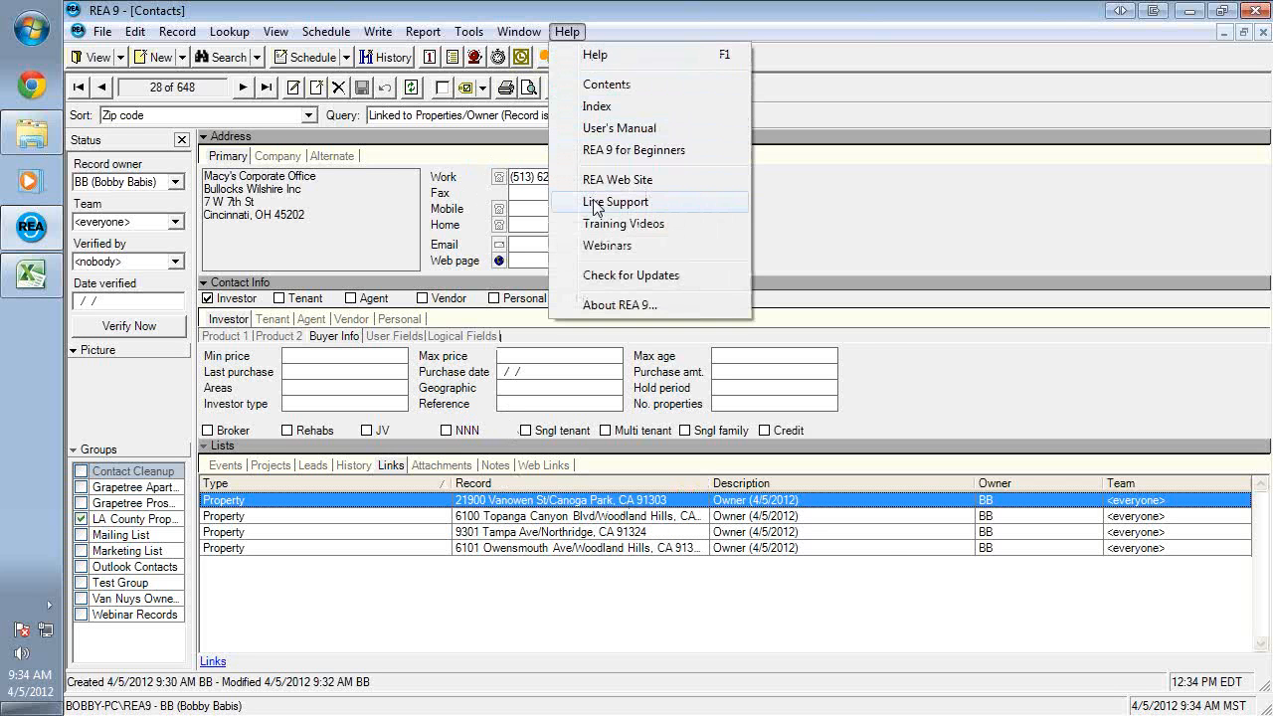
left_click(594, 223)
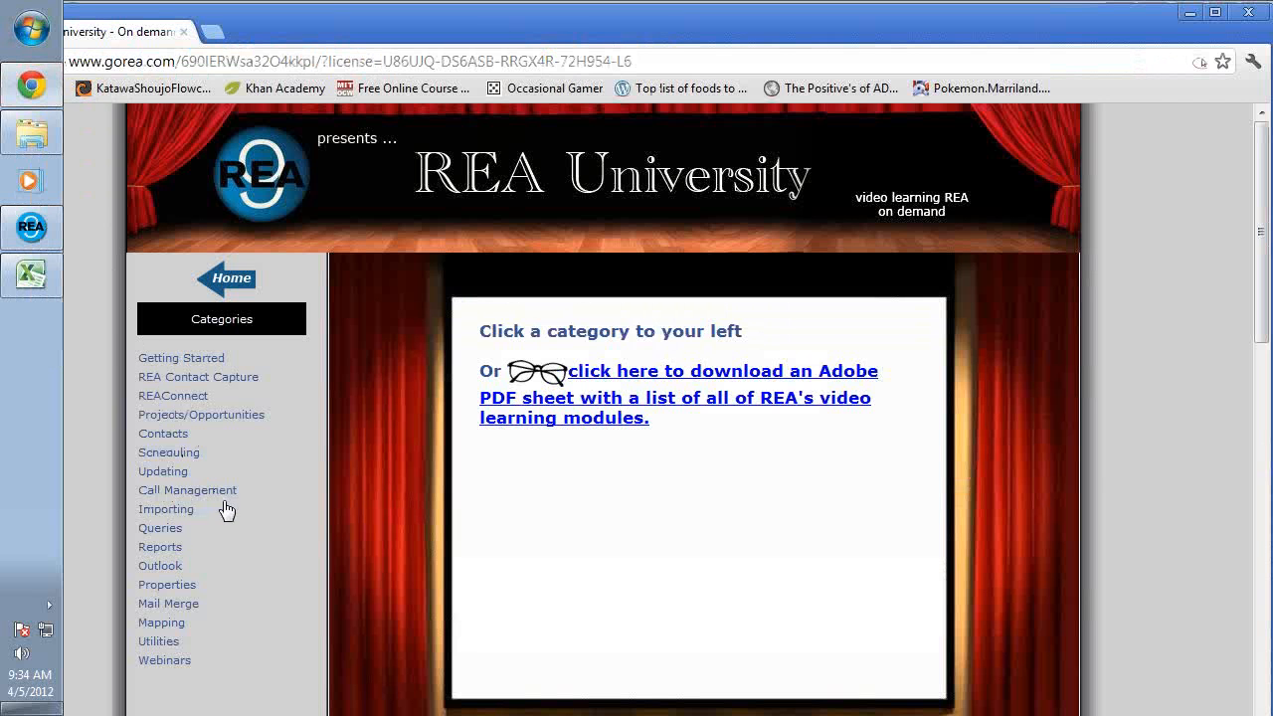
left_click(174, 517)
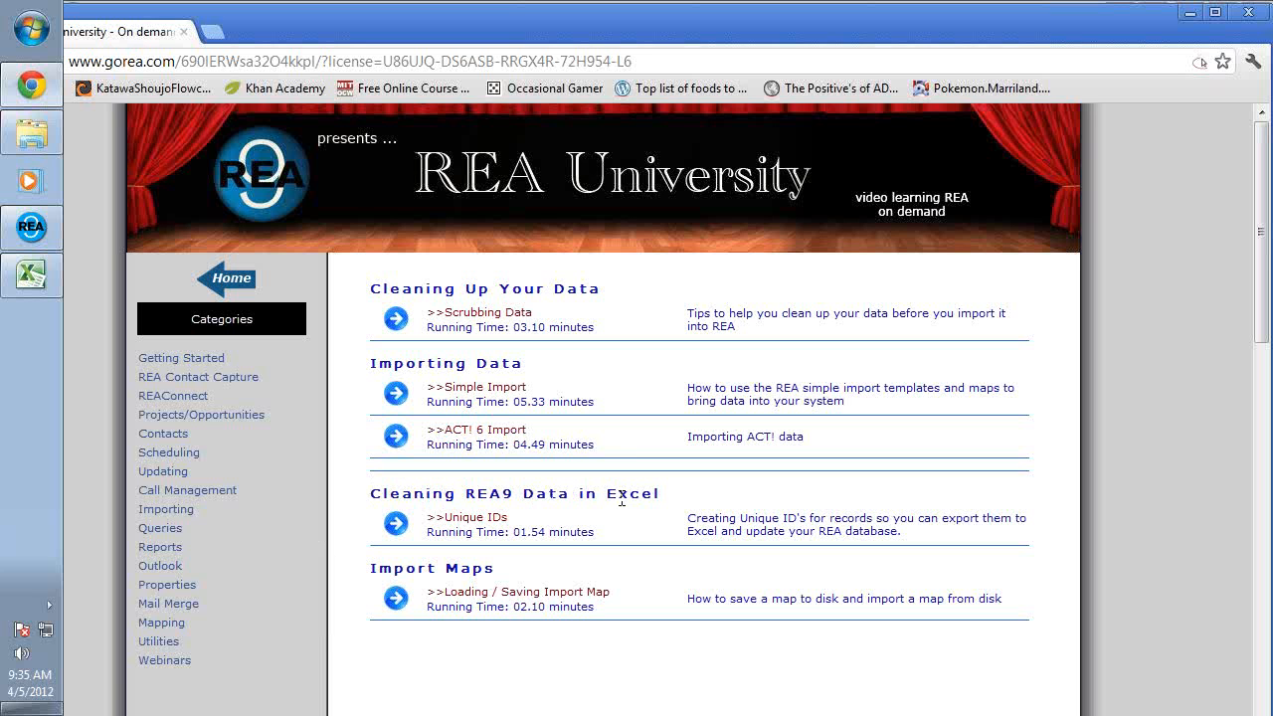
left_click(1193, 16)
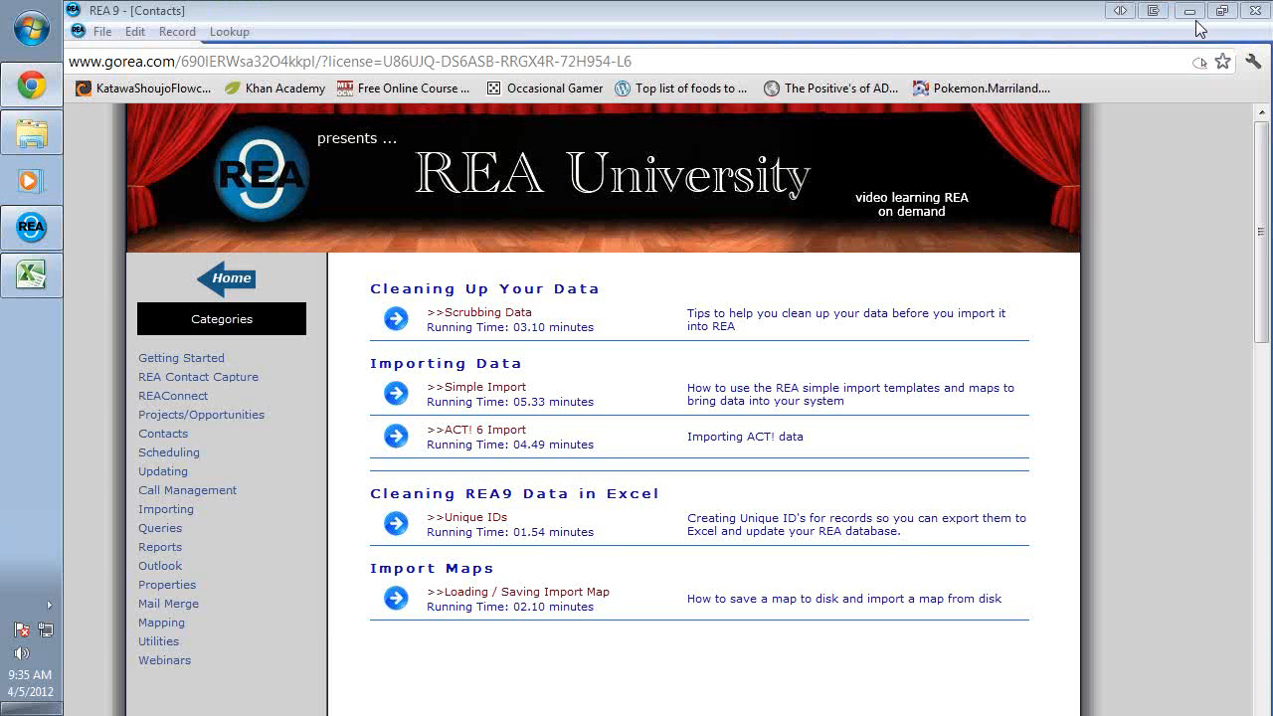